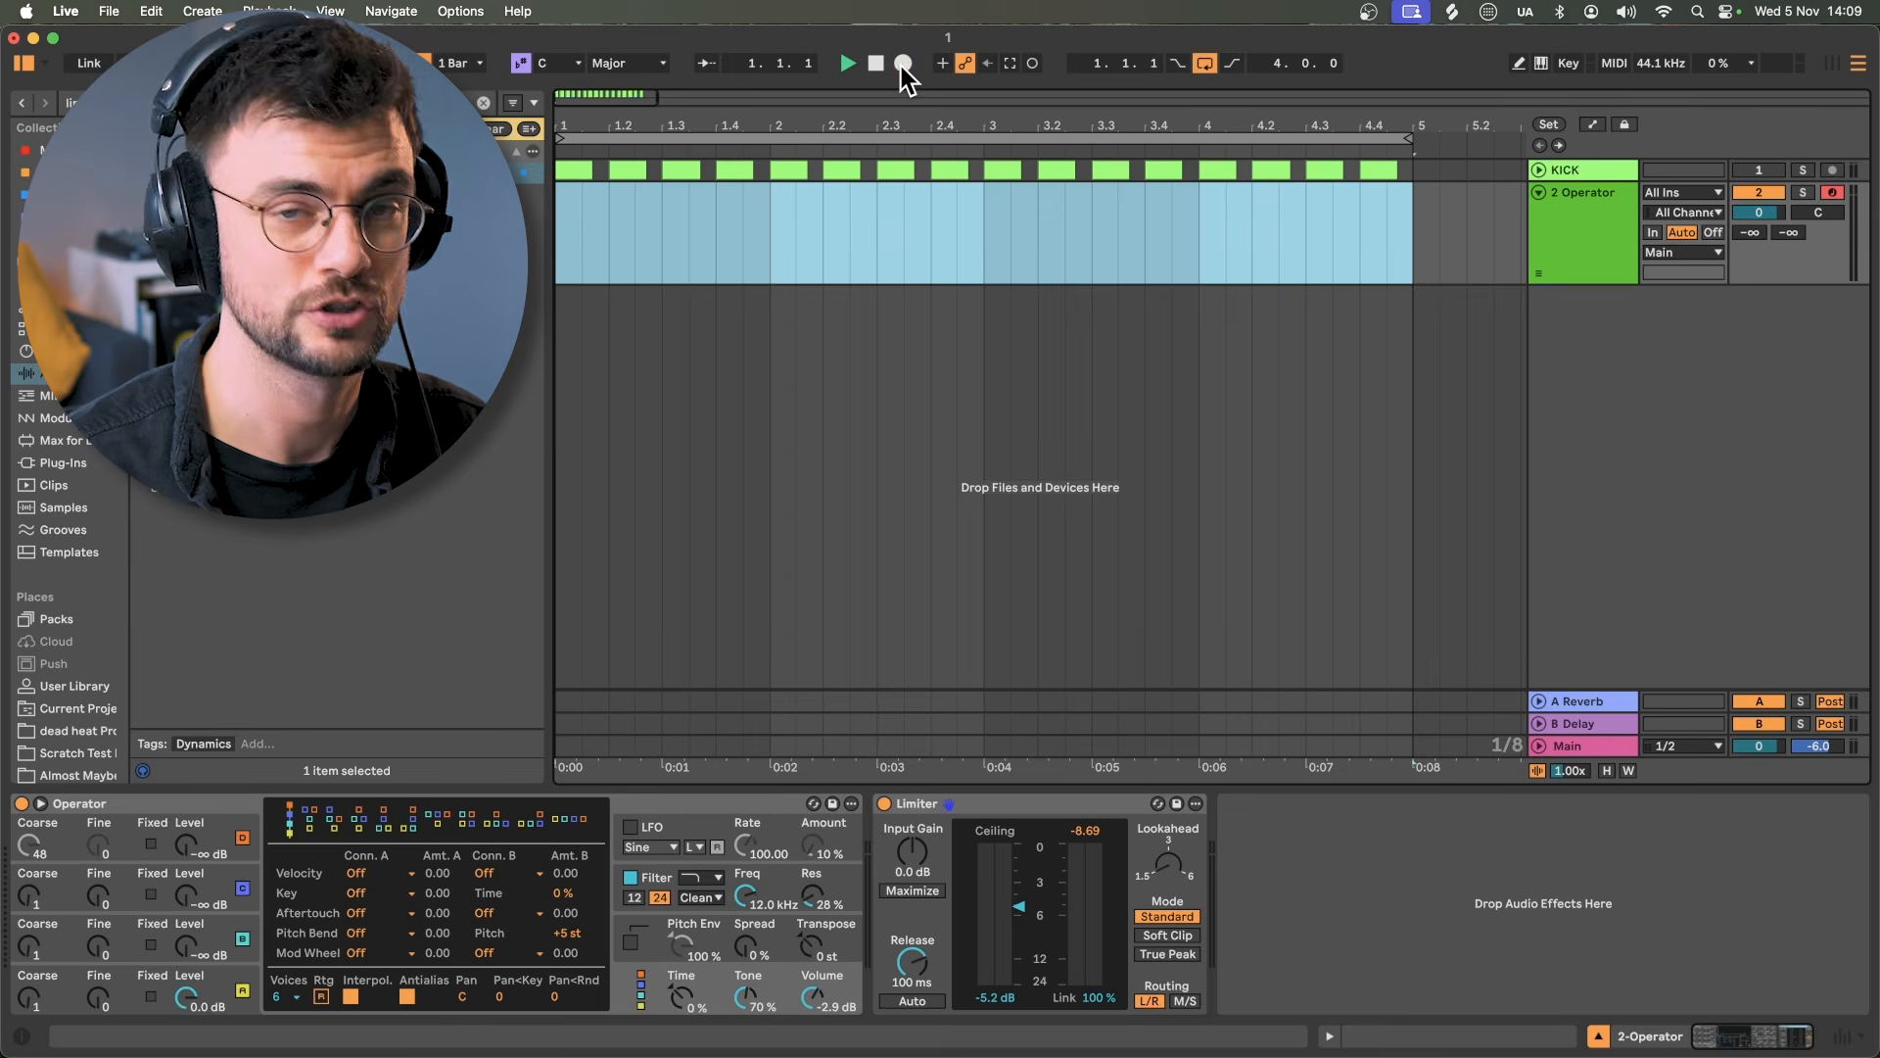
# Step: Record a MIDI clip on Operator, set its oscillator wave to Noise White, and add Envelope MIDI
pyautogui.click(901, 67)
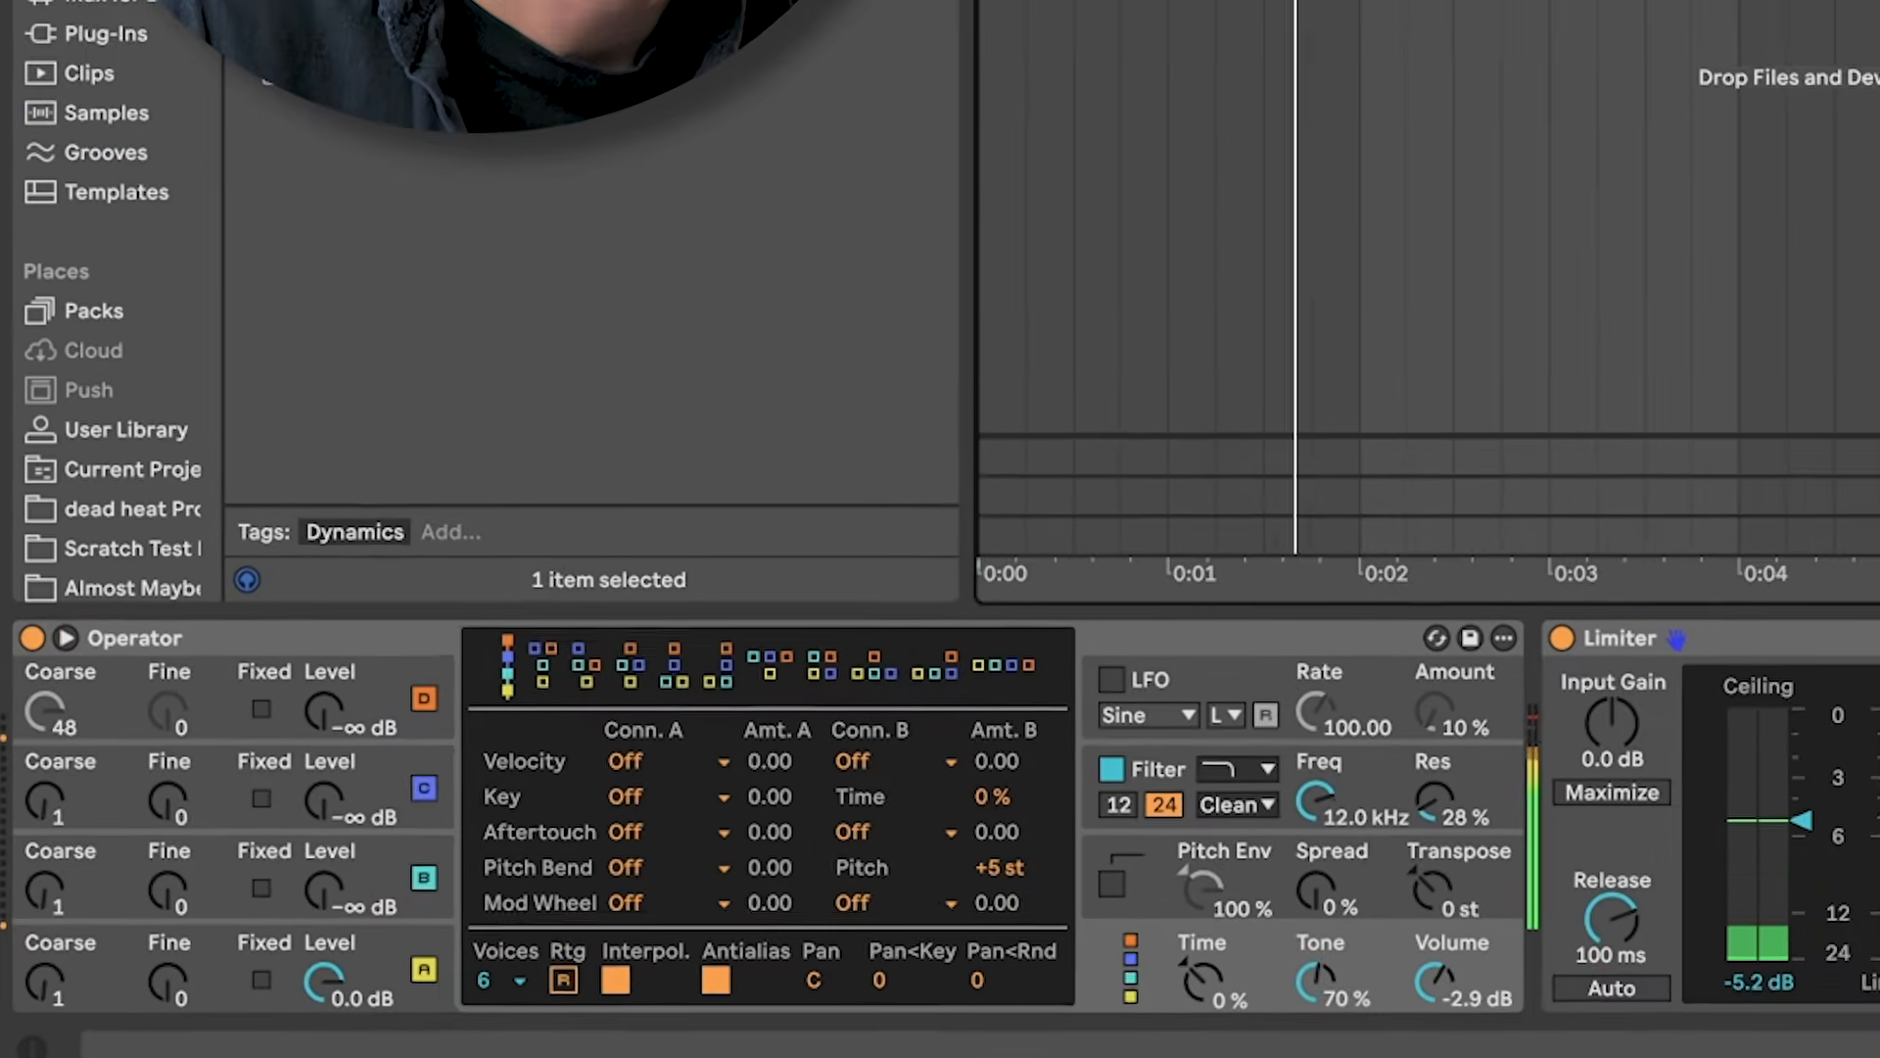
pyautogui.hotkey('shift', 'Tab')
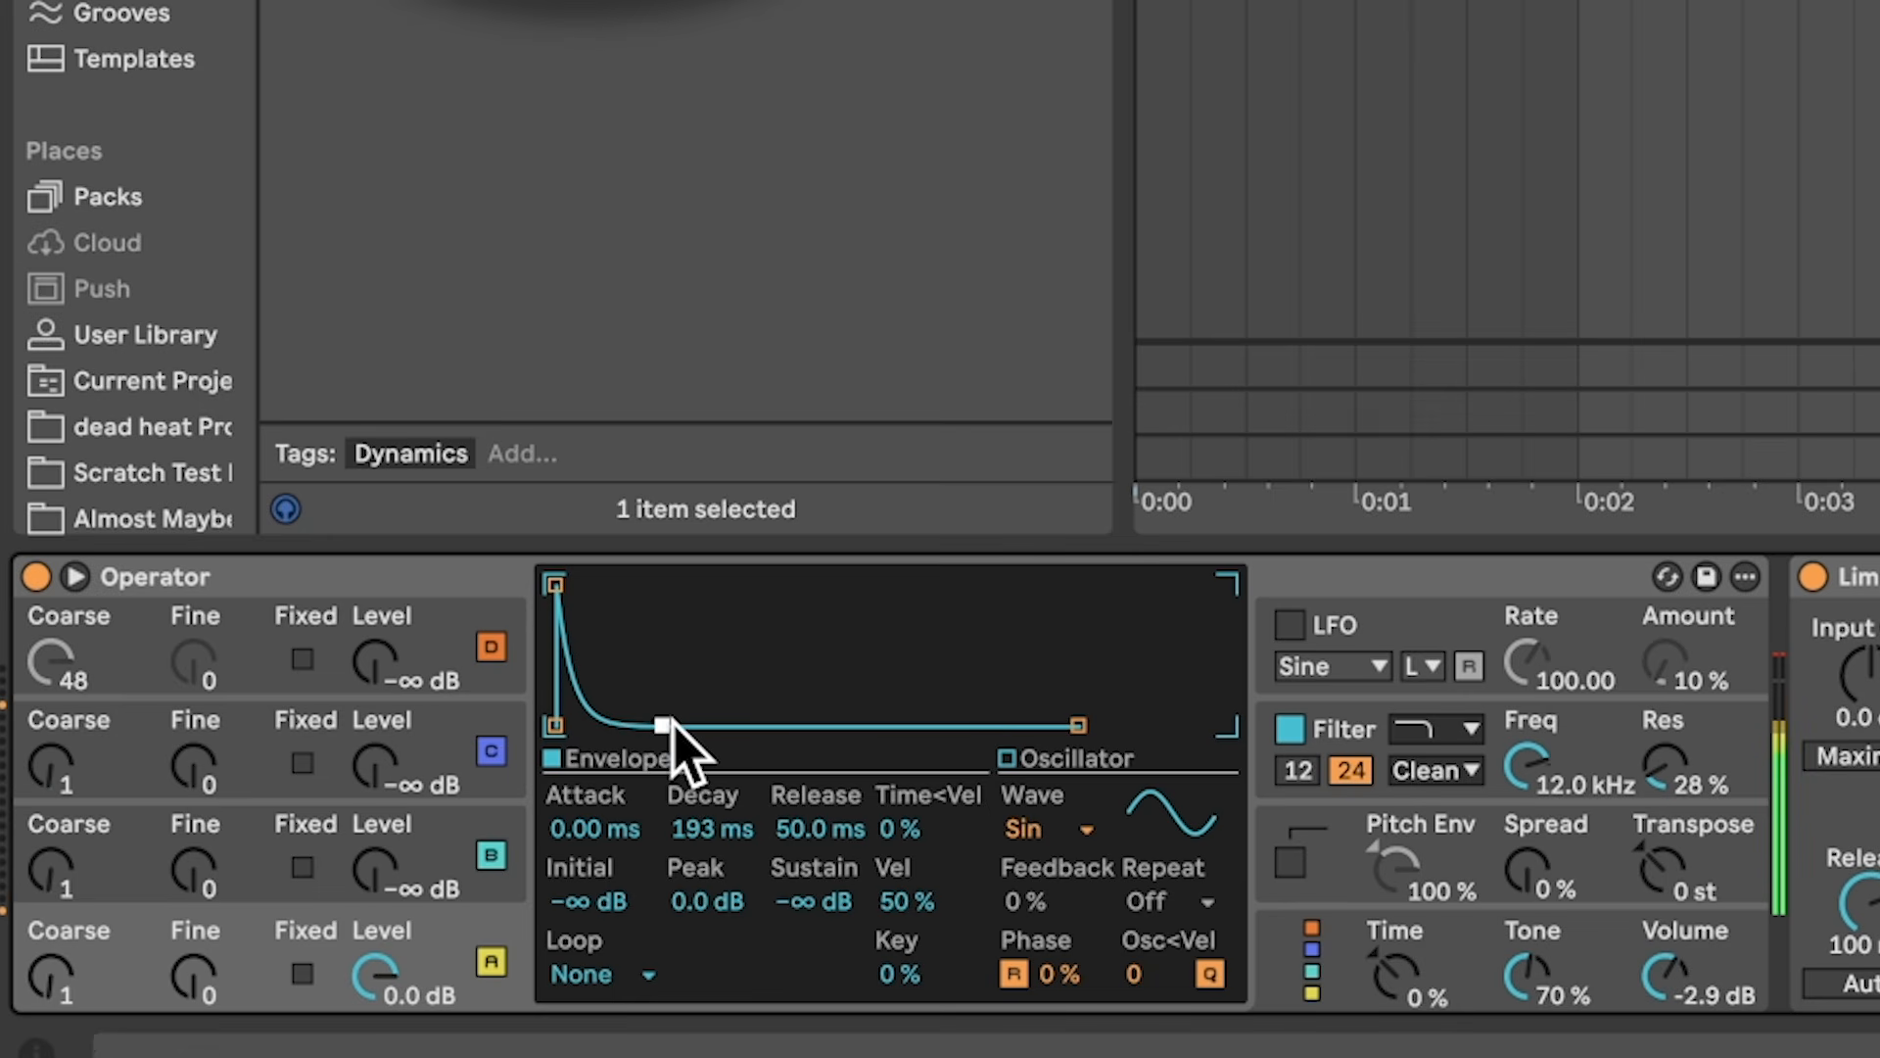
pyautogui.click(1038, 831)
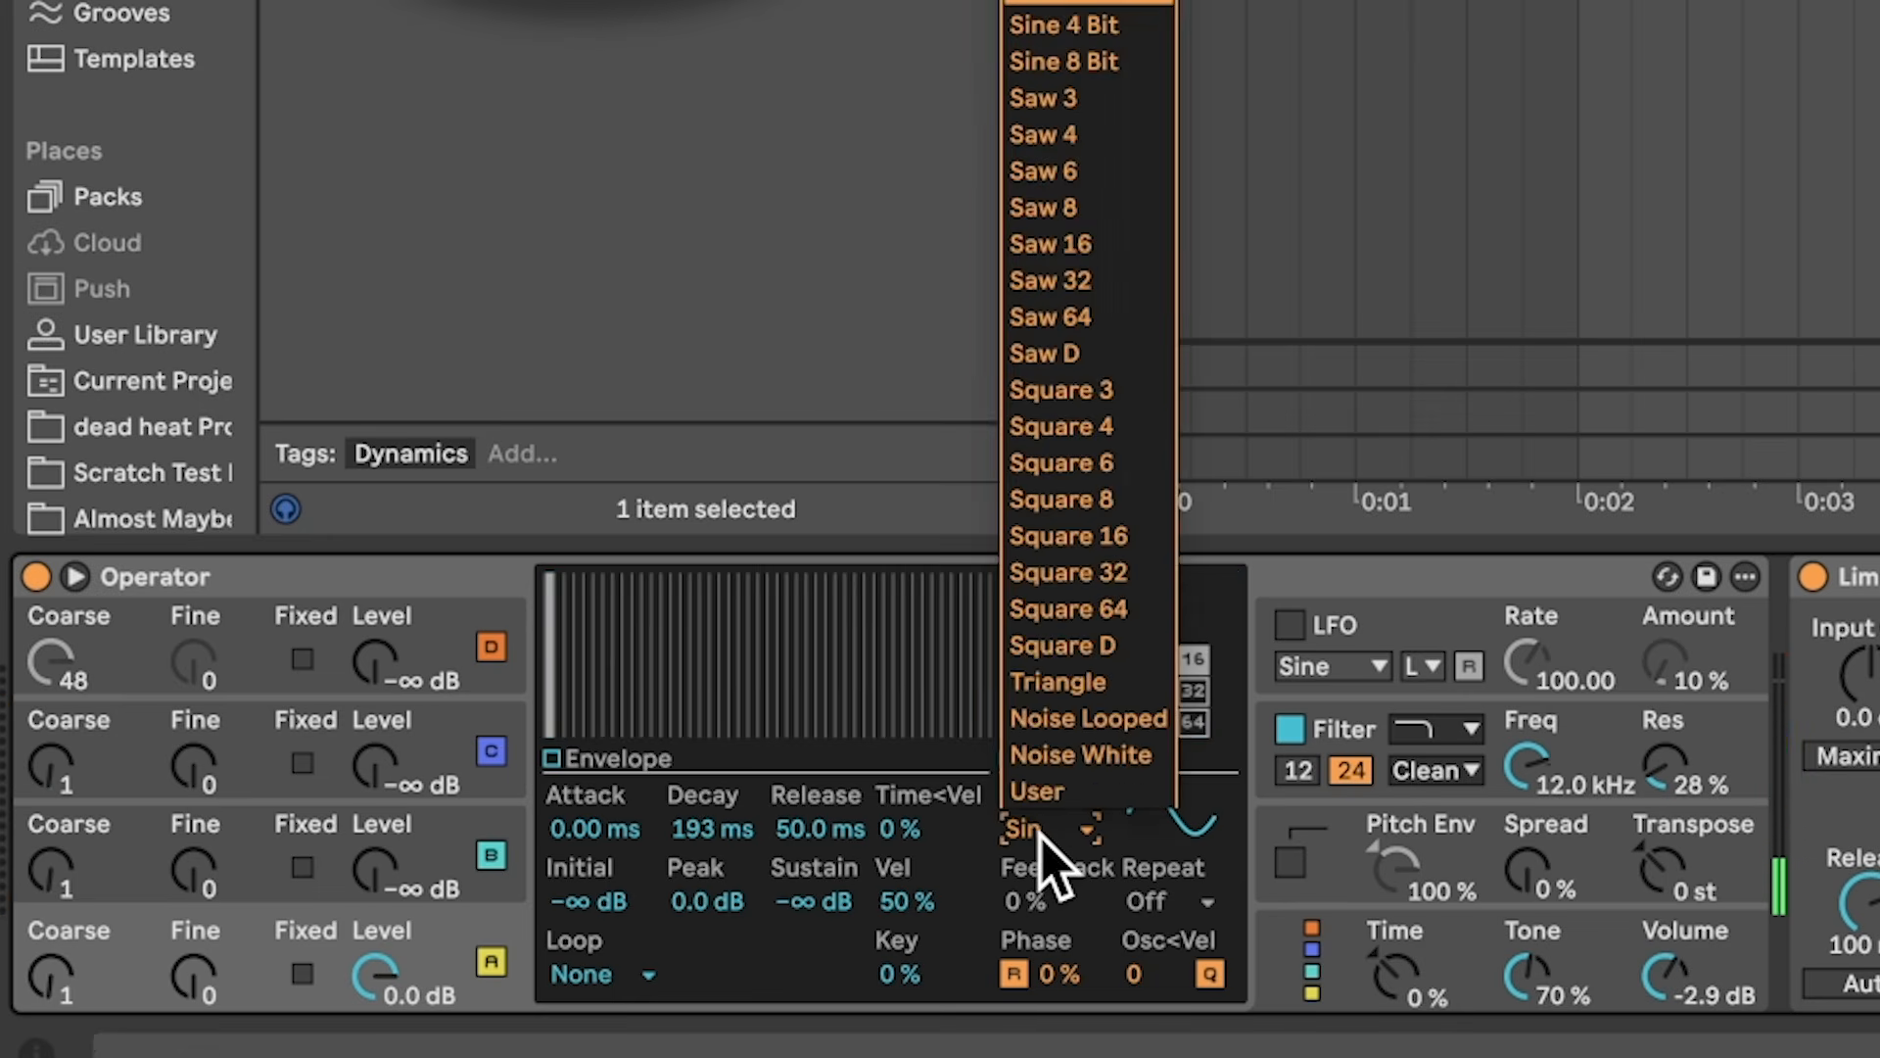
pyautogui.click(1077, 754)
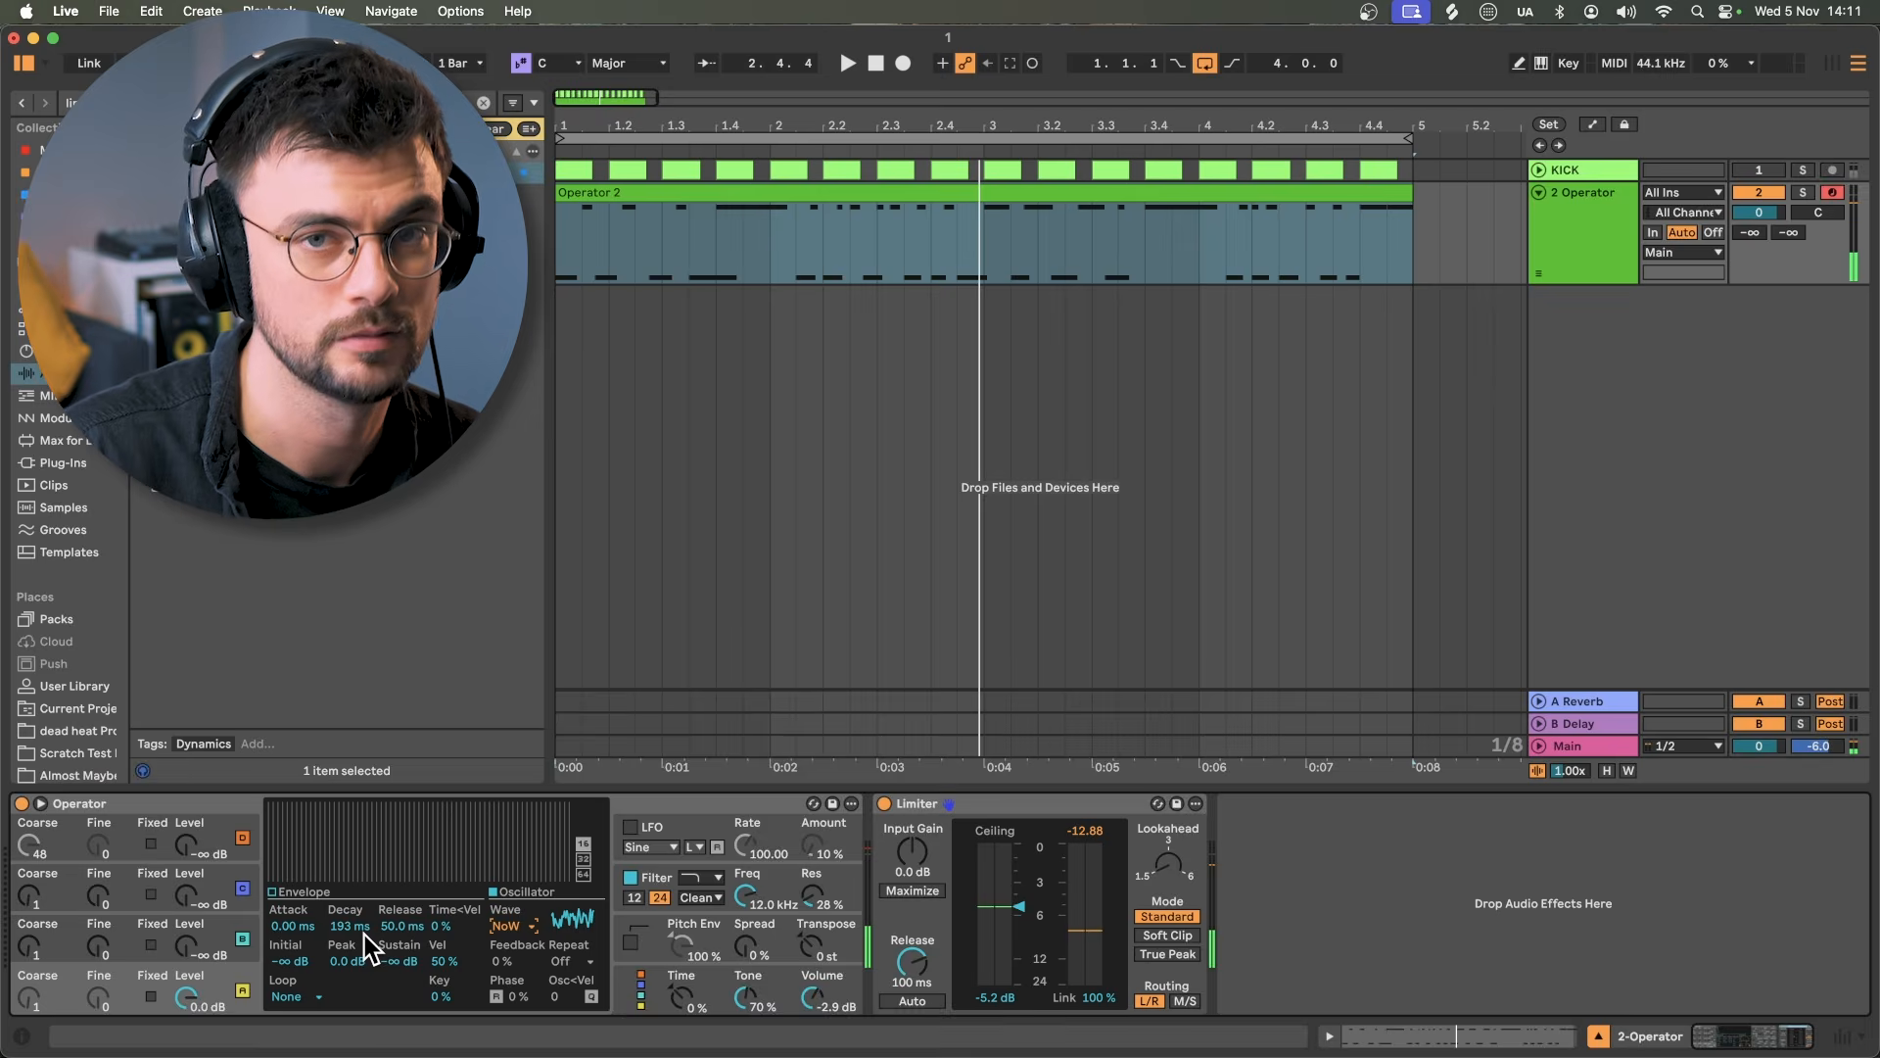
pyautogui.doubleClick(225, 240)
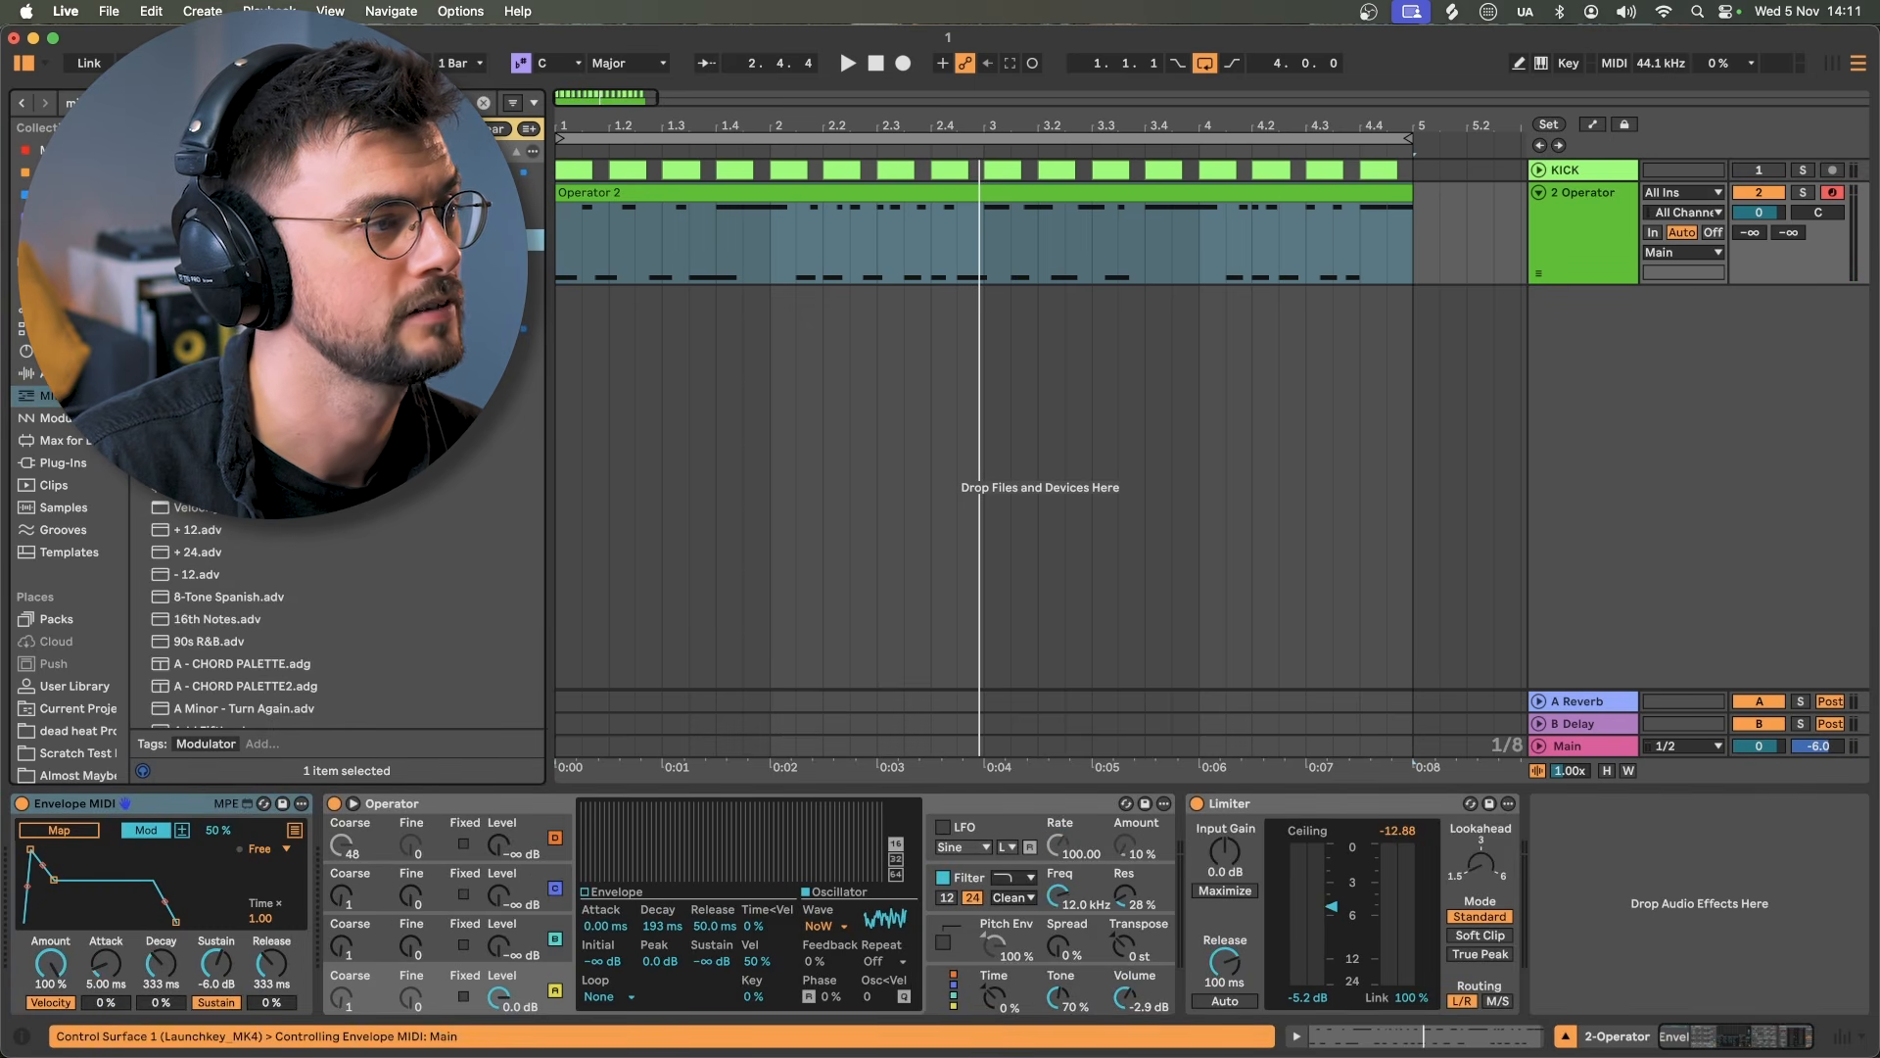
# Step: Load EQ Eight after Operator and switch Envelope MIDI into modulation mode
pyautogui.press('super+f')
pyautogui.write('eq')
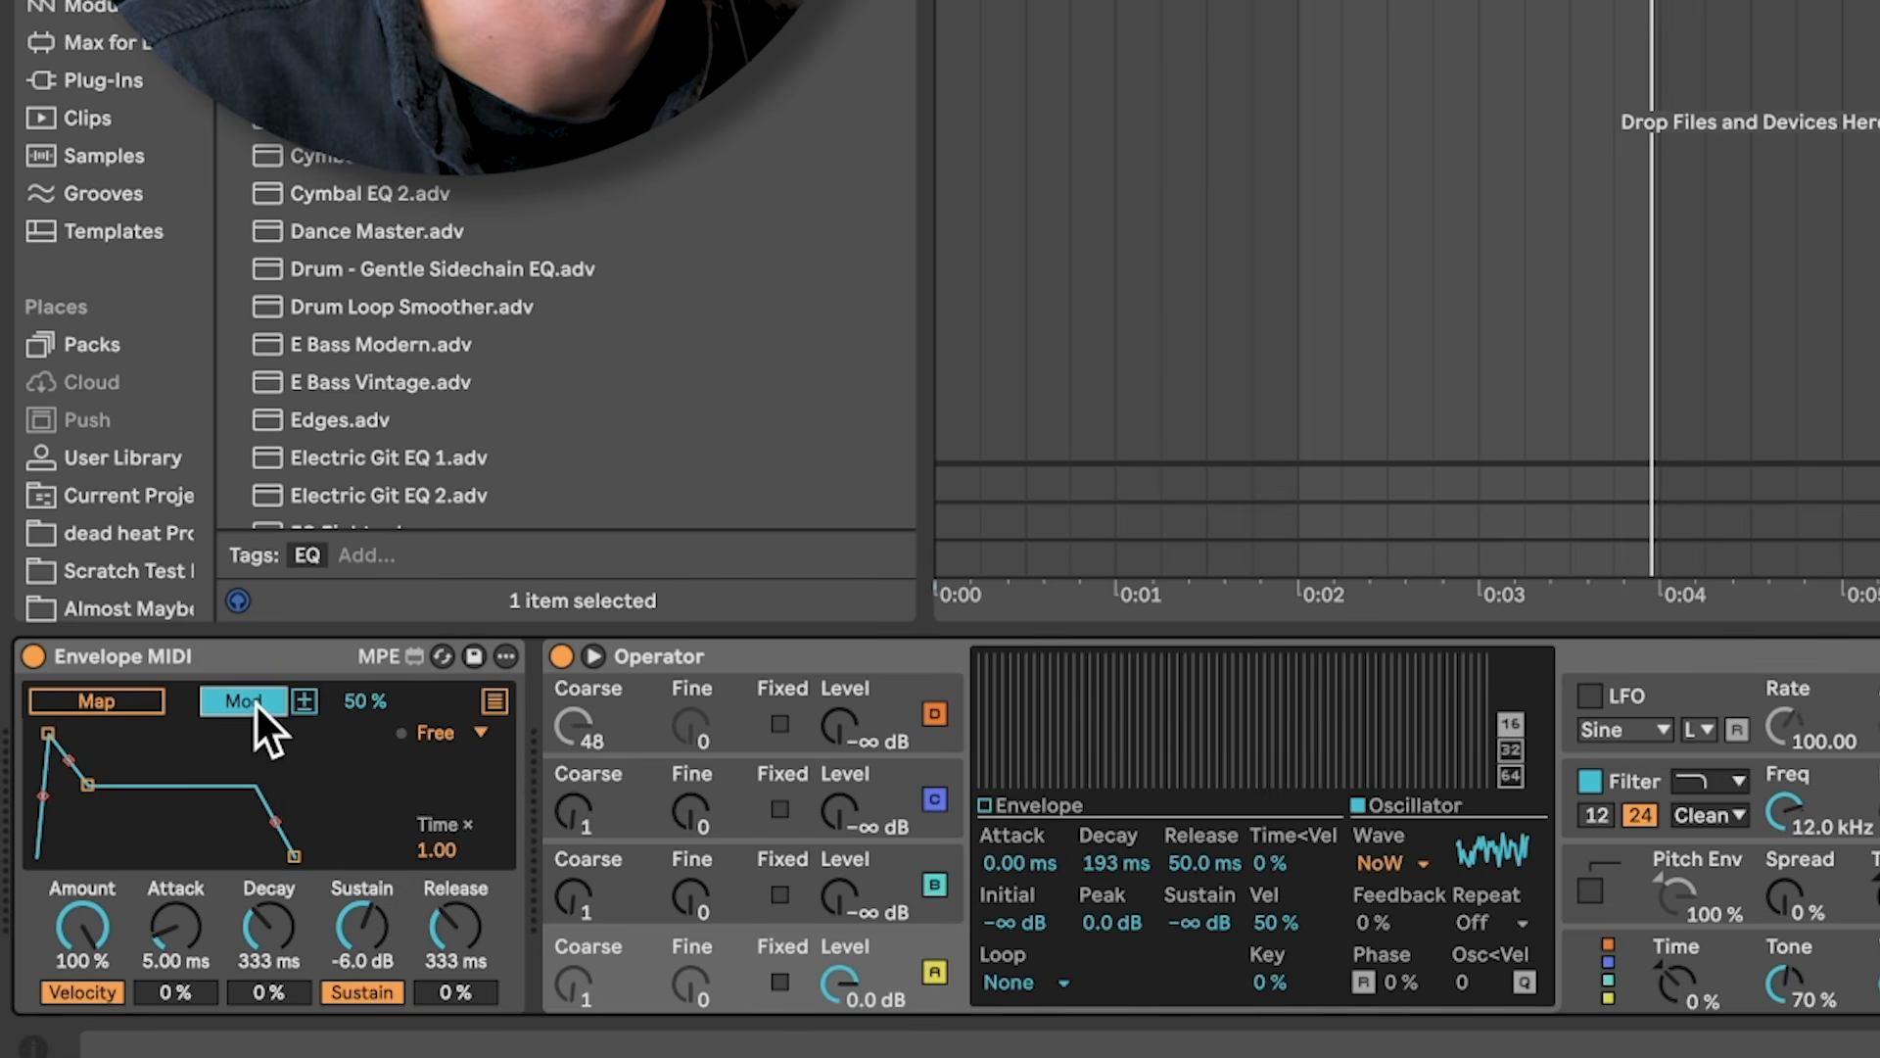
pyautogui.click(255, 701)
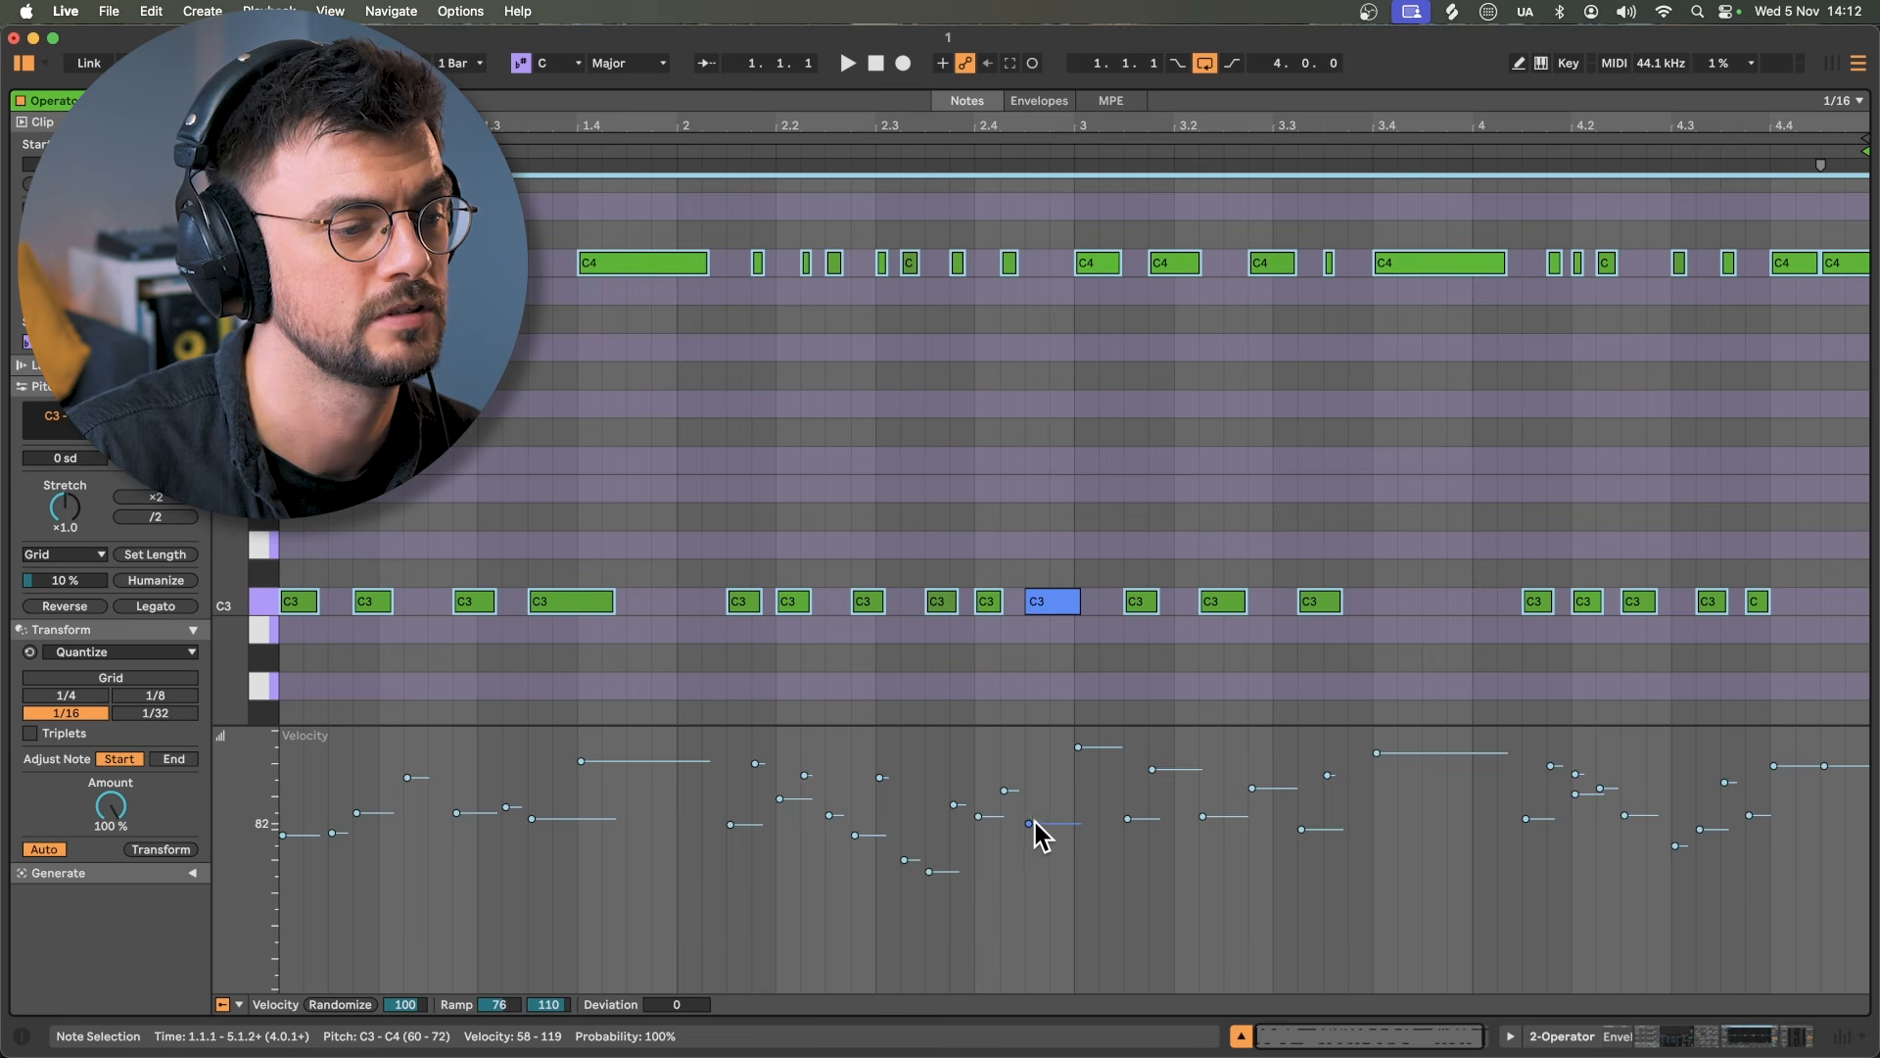
# Step: Raise the note velocities to 127 with Deviation -100 for a 27–127 range
pyautogui.moveTo(929, 872); pyautogui.dragTo(930, 810)
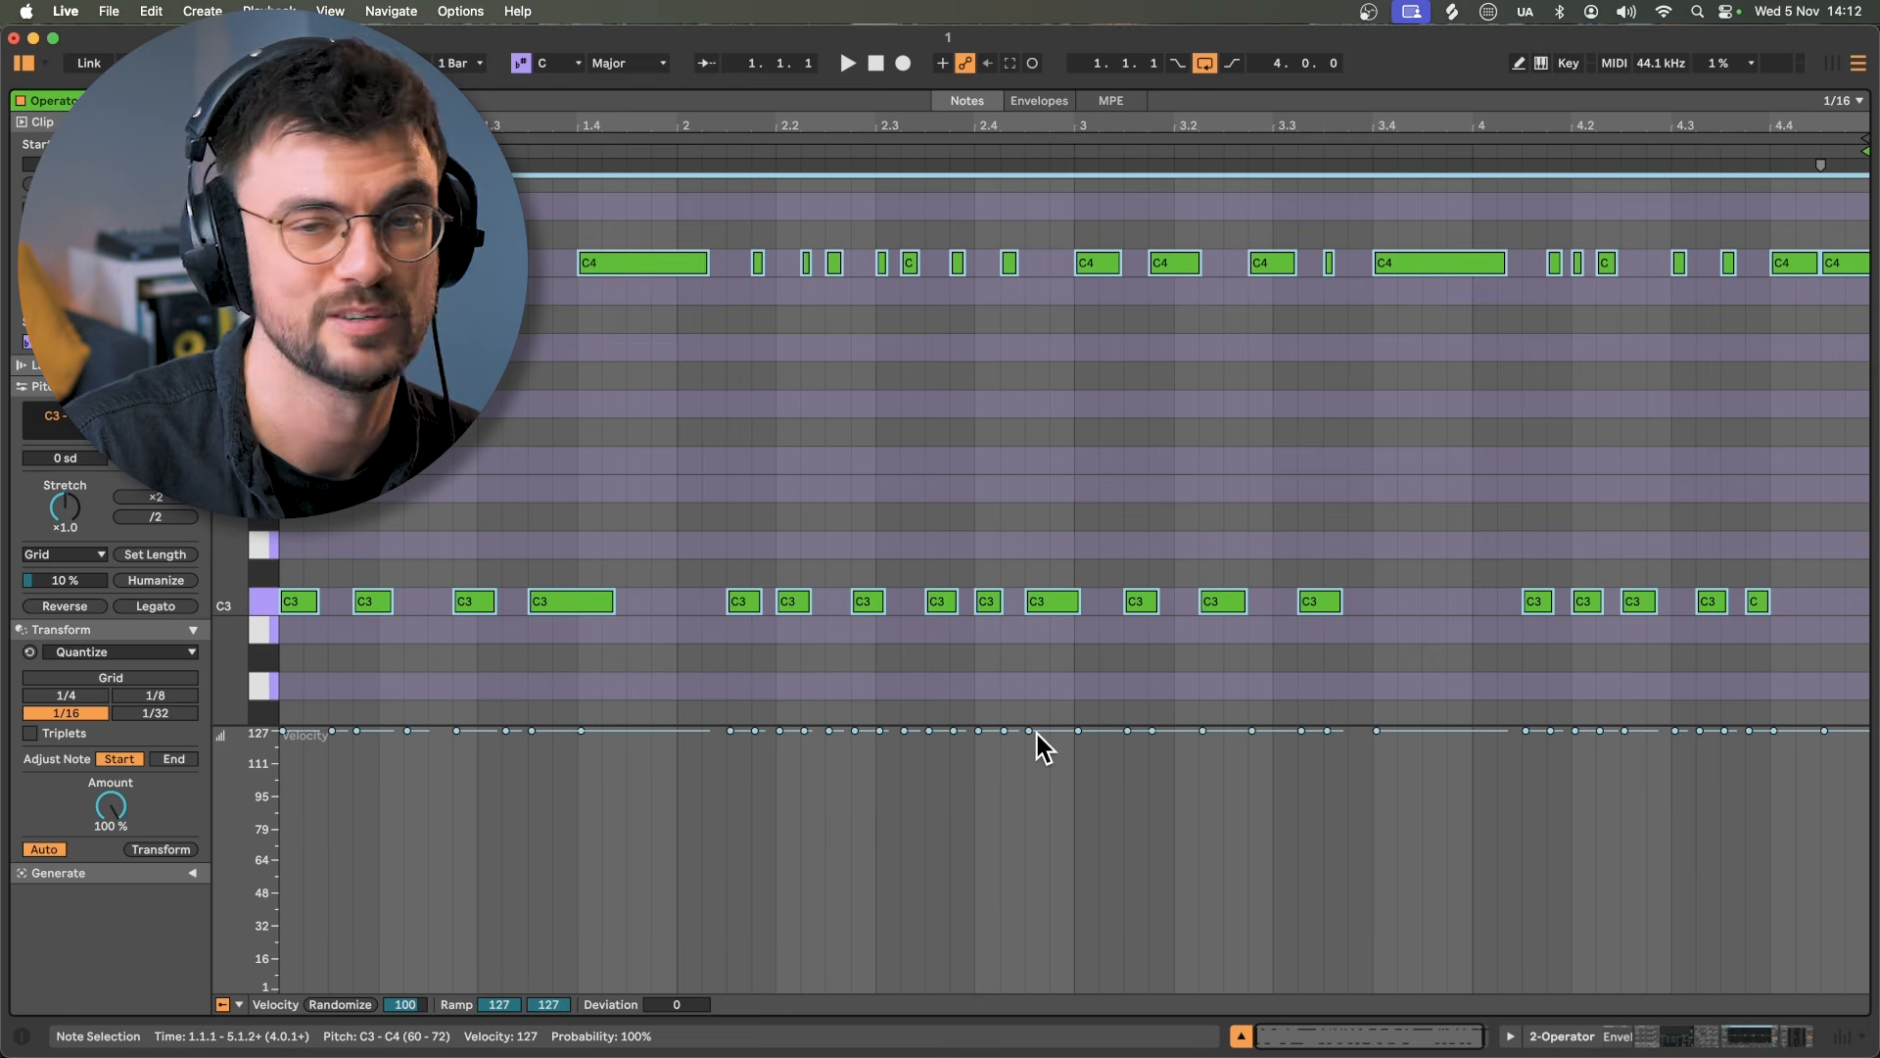
pyautogui.moveTo(1037, 732); pyautogui.dragTo(1037, 936)
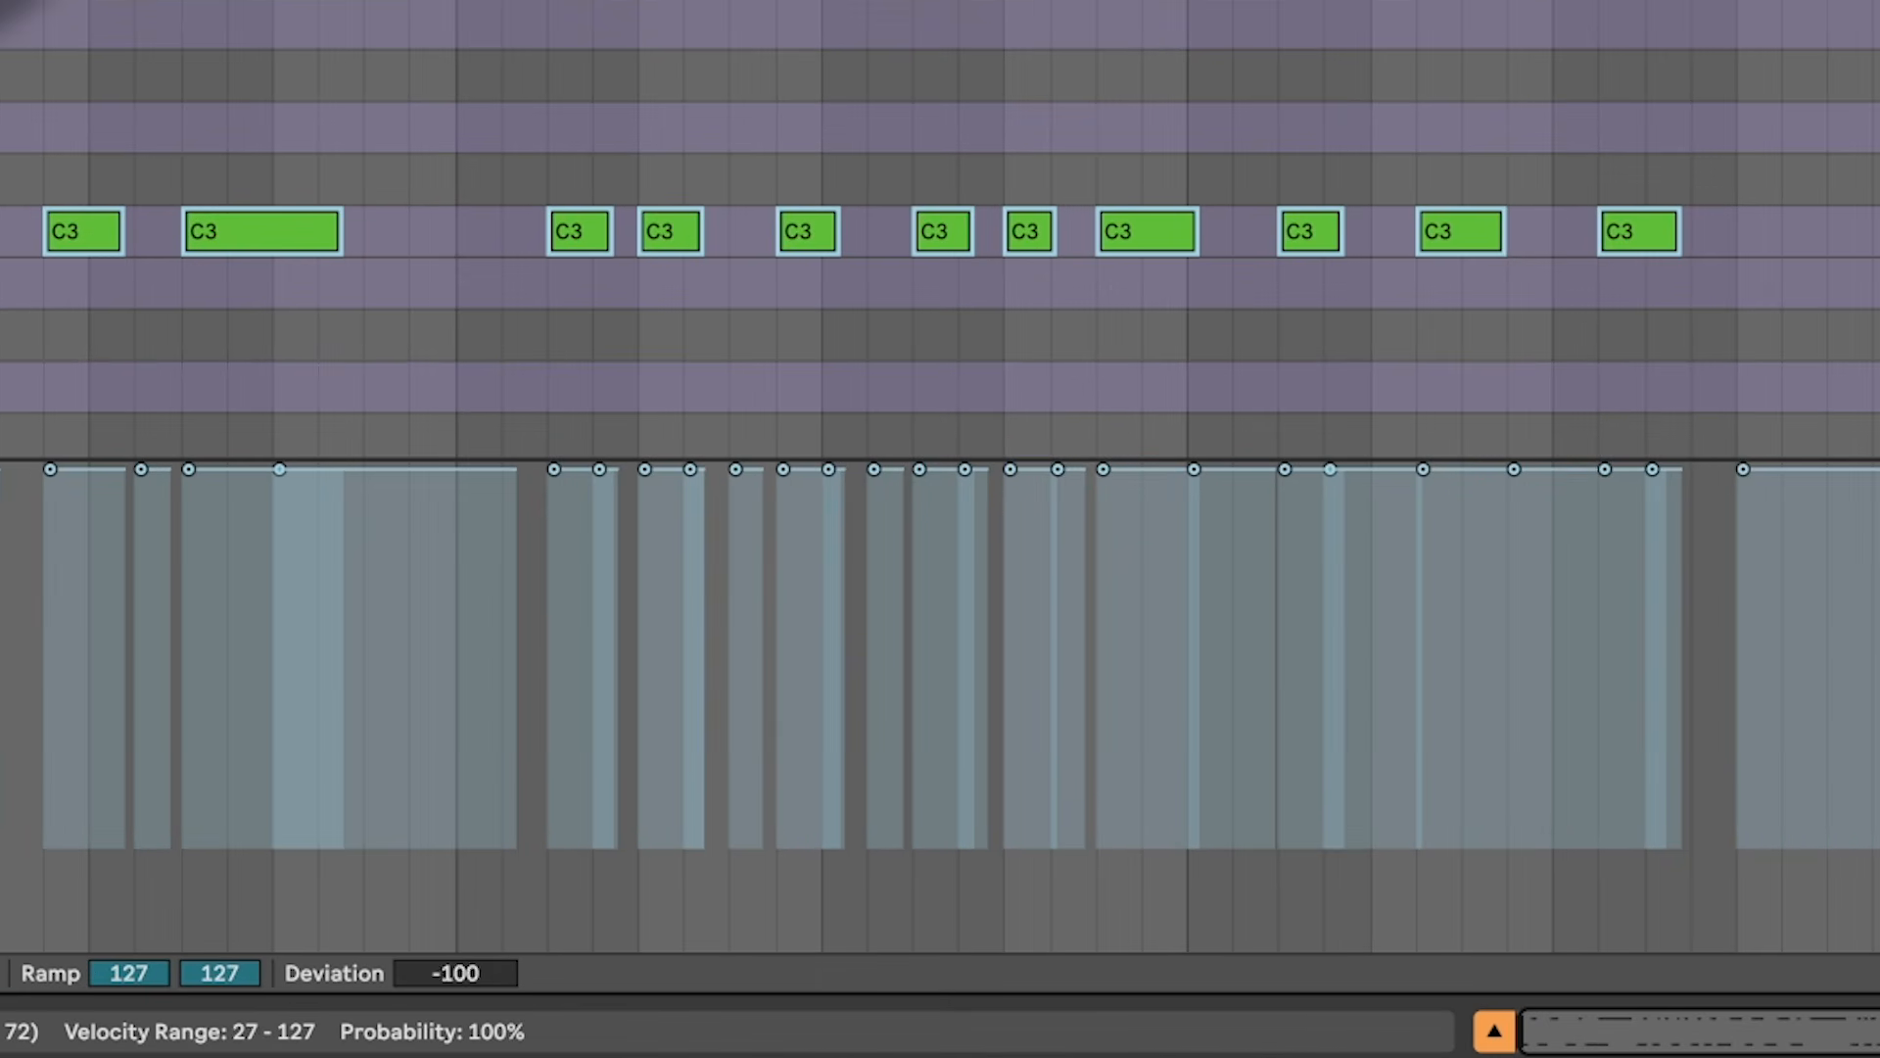
pyautogui.moveTo(966, 848); pyautogui.dragTo(966, 837)
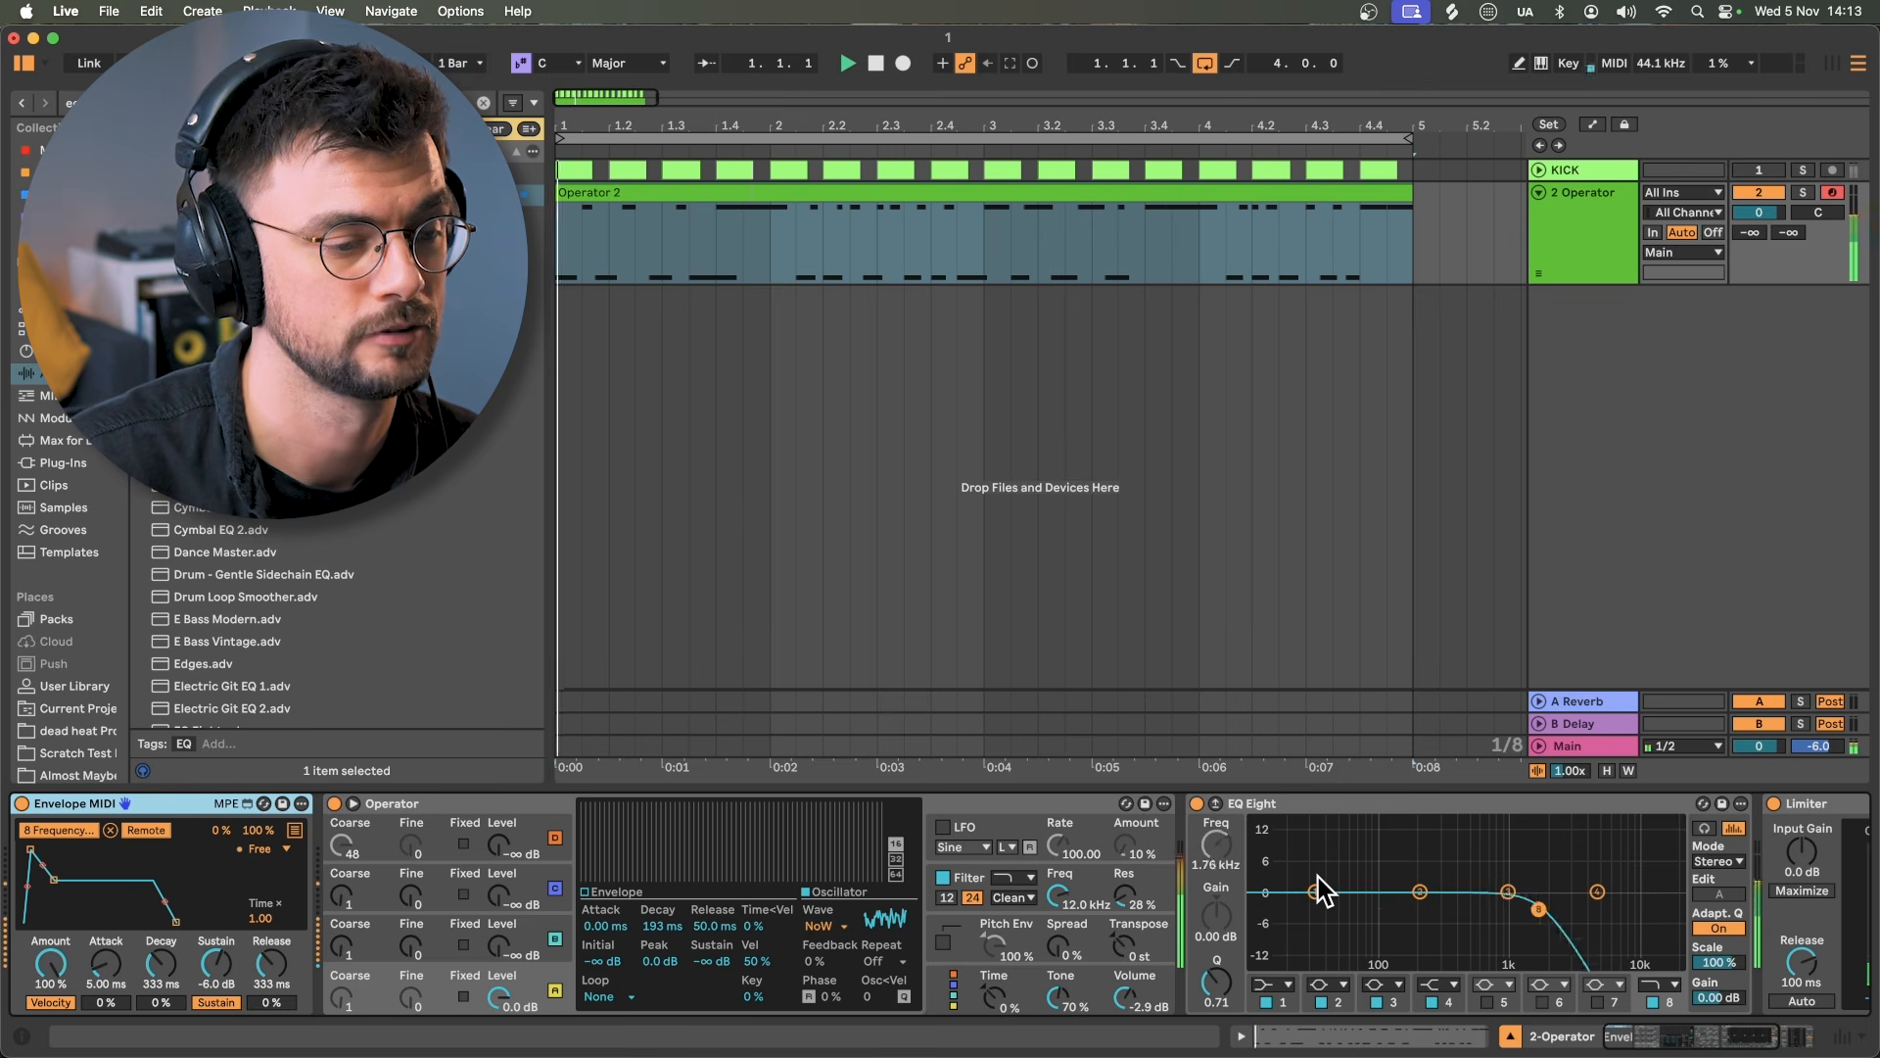
# Step: Start playback and set EQ Eight band 1 to a Low Cut x4 filter
pyautogui.press('space')
pyautogui.click(1271, 986)
pyautogui.click(1272, 843)
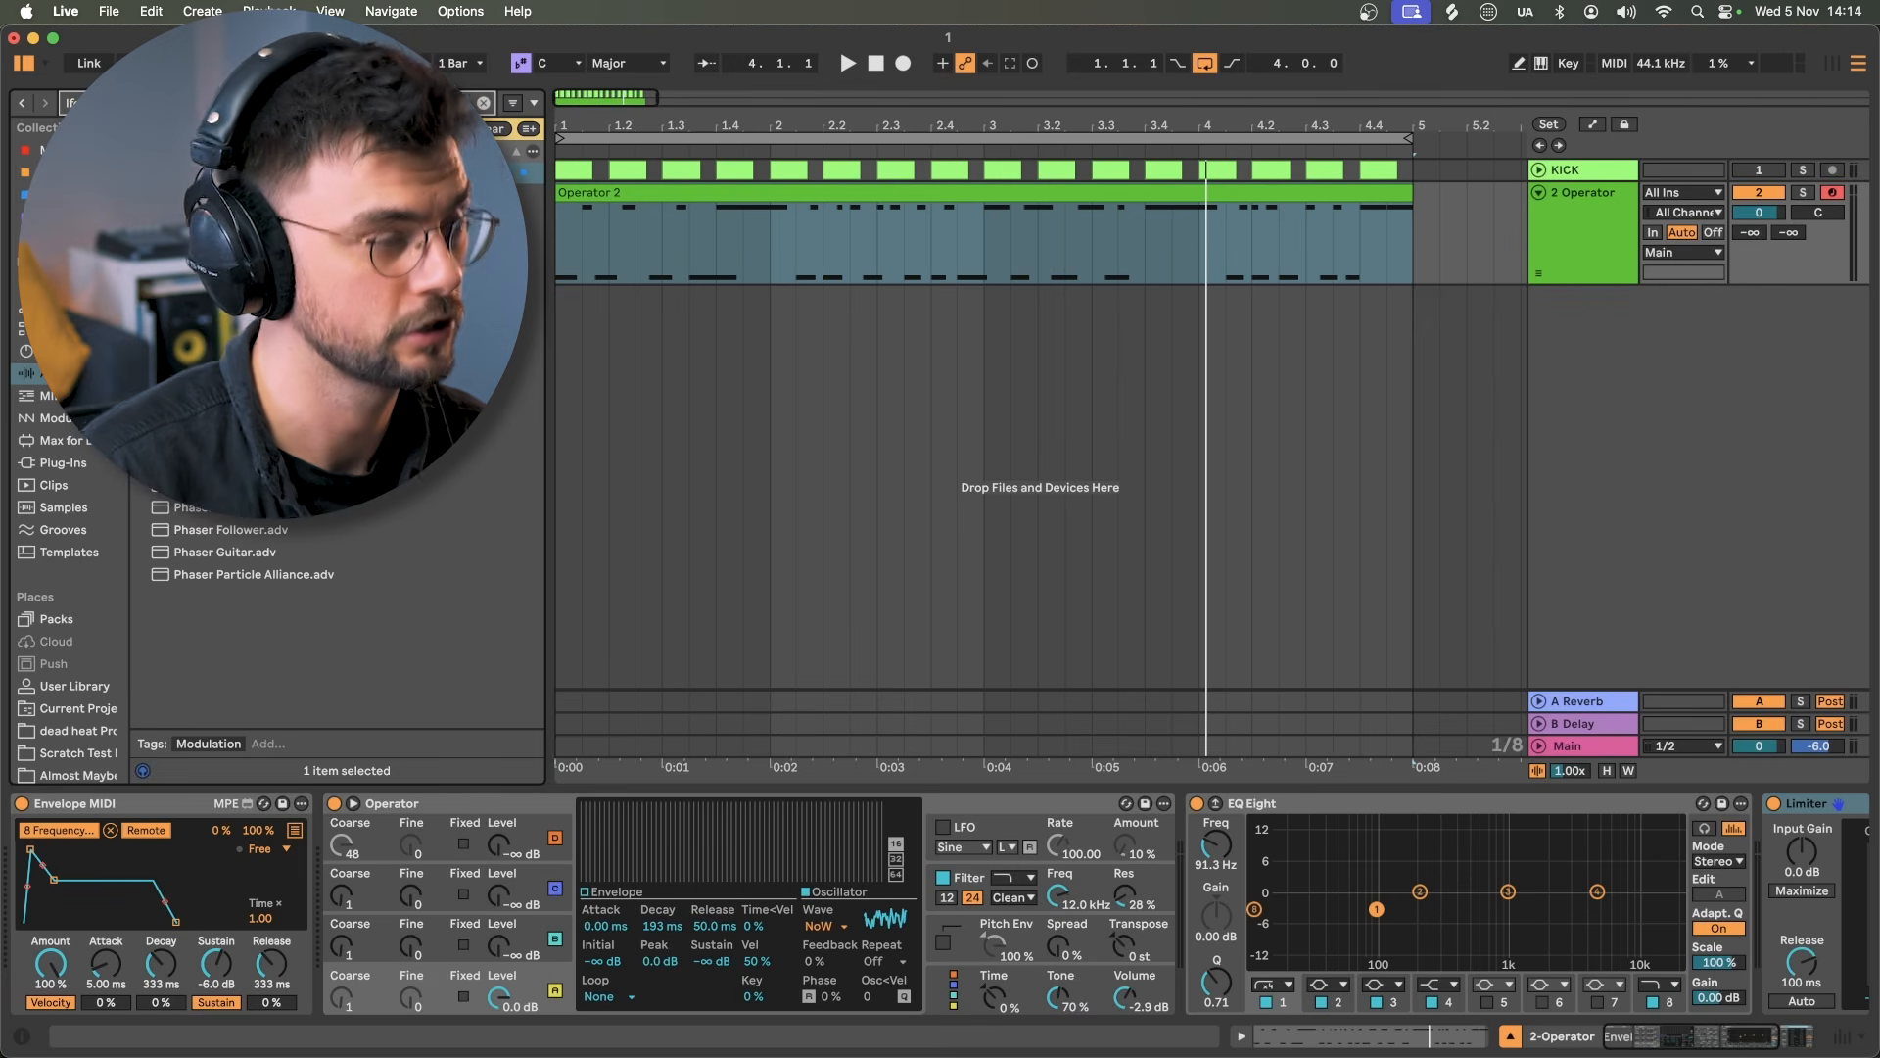
# Step: Insert an LFO before EQ Eight mapped to Operator's Ae Decay, ranging 25% to 63%
pyautogui.moveTo(519, 173); pyautogui.dragTo(1110, 976)
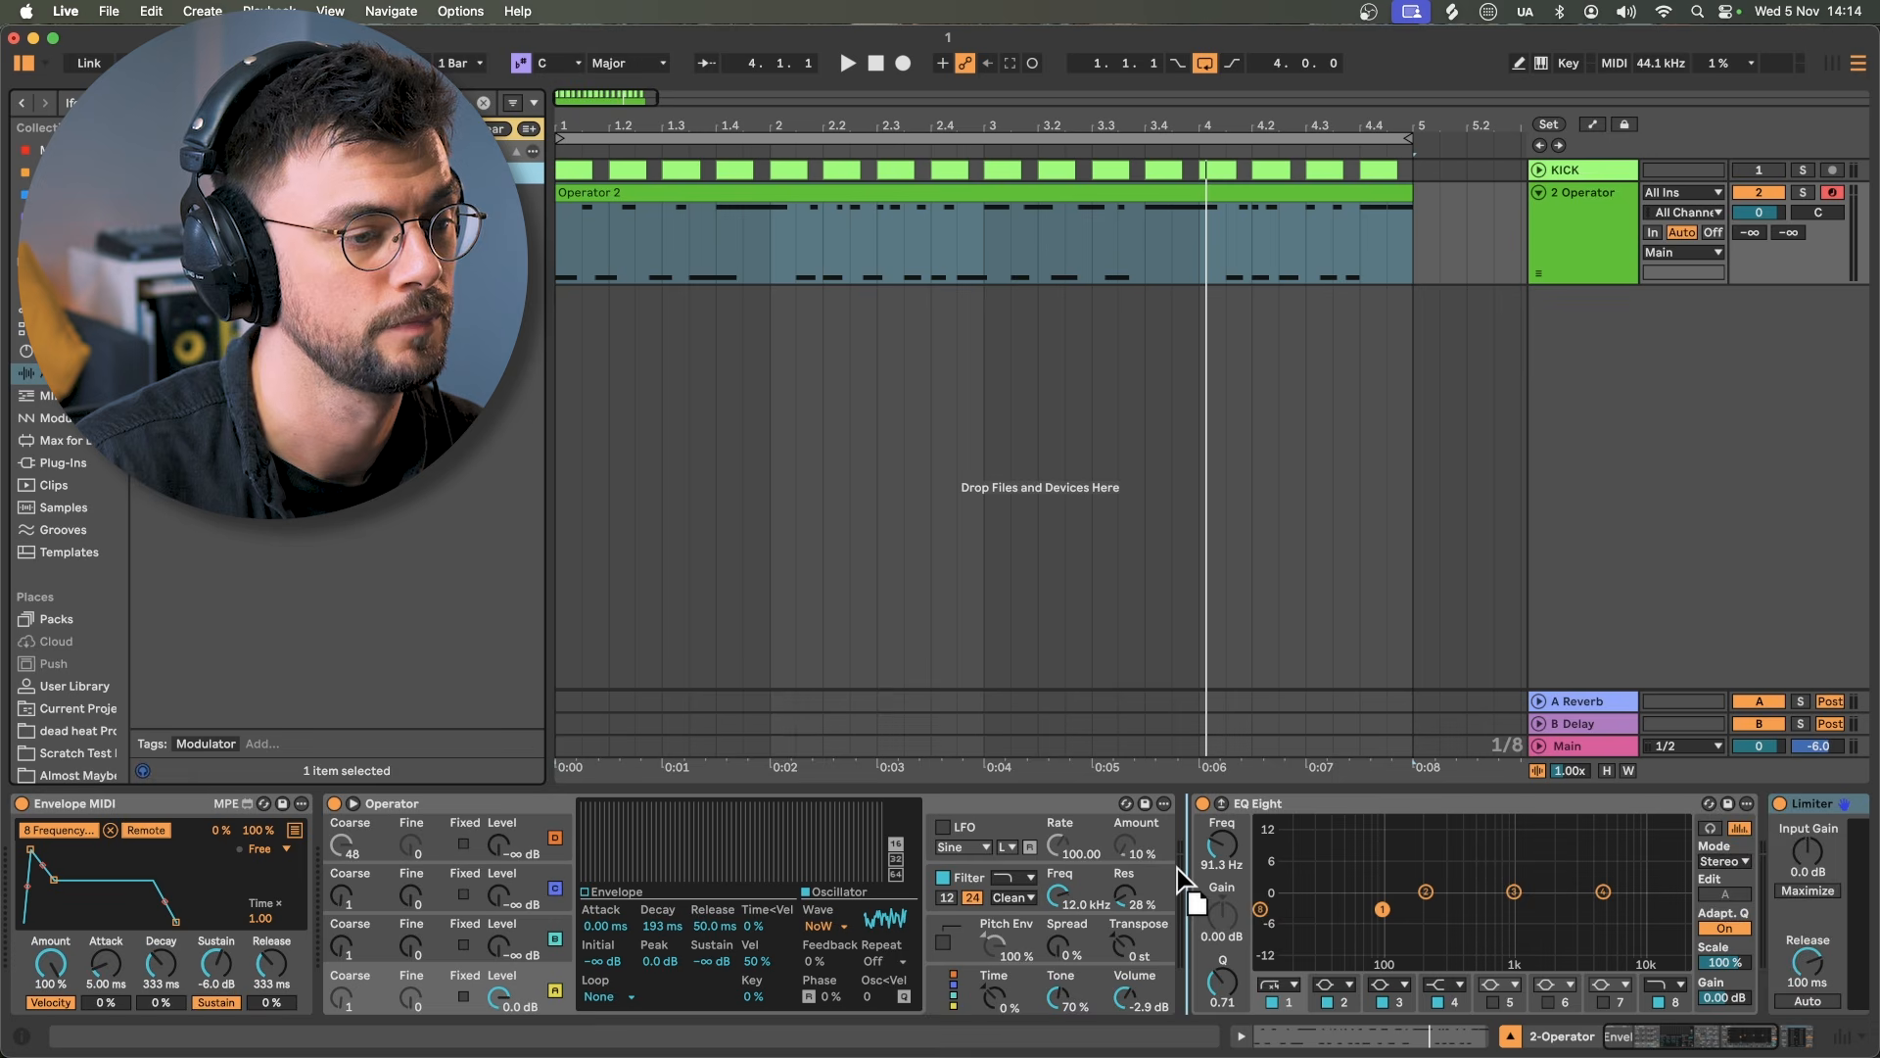
pyautogui.moveTo(1178, 867); pyautogui.dragTo(1178, 867)
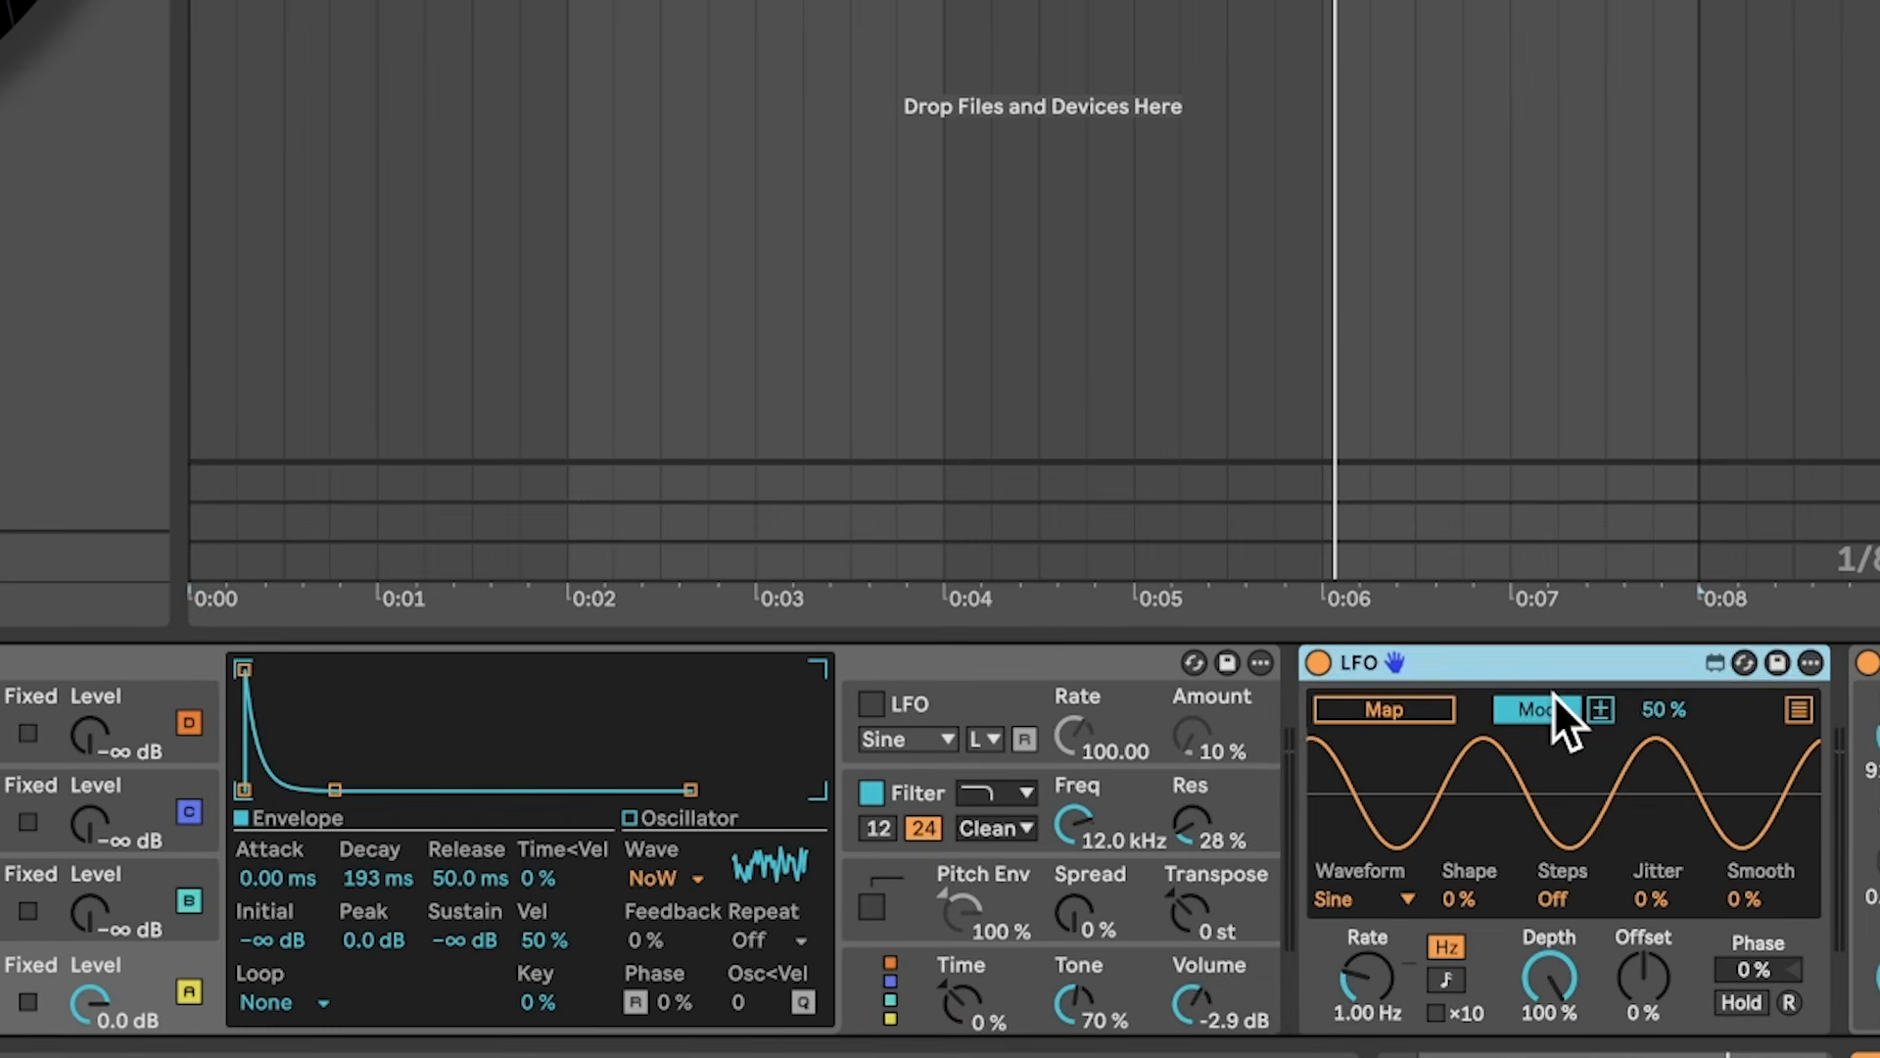
pyautogui.click(1327, 831)
pyautogui.click(1406, 709)
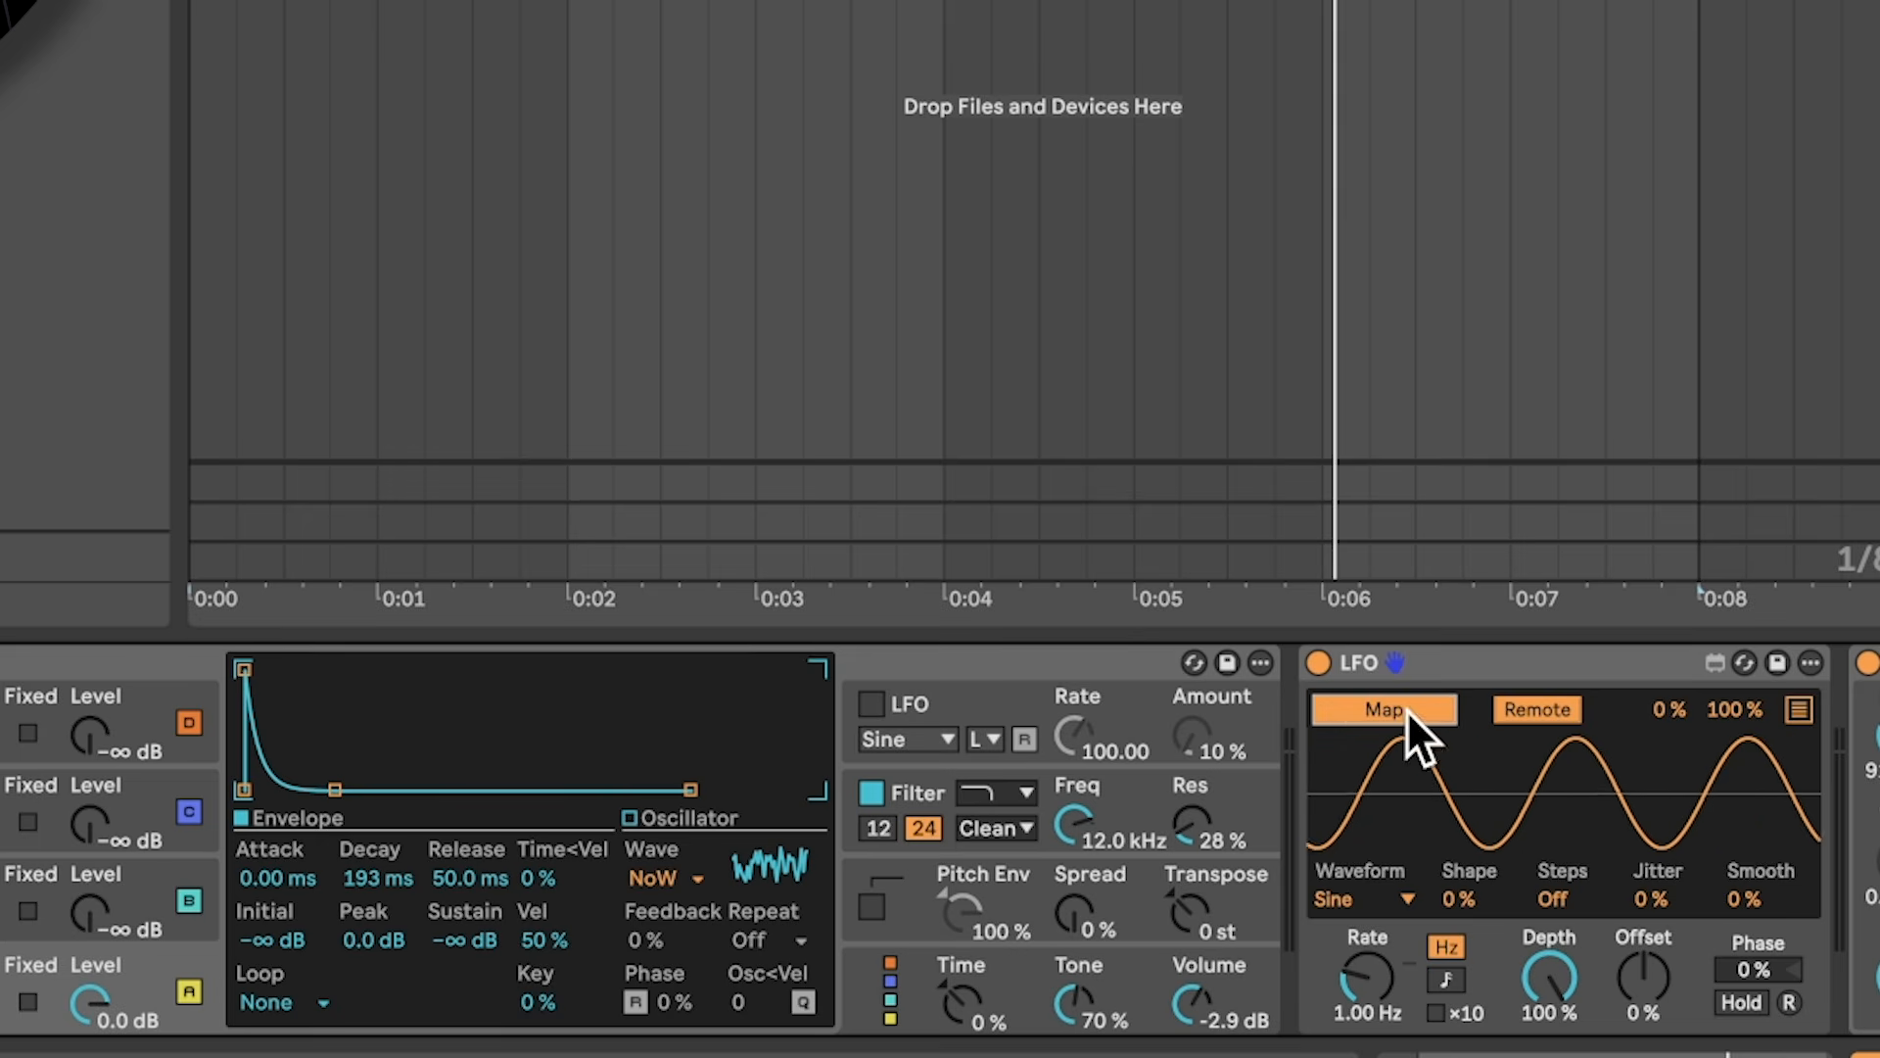
pyautogui.click(390, 883)
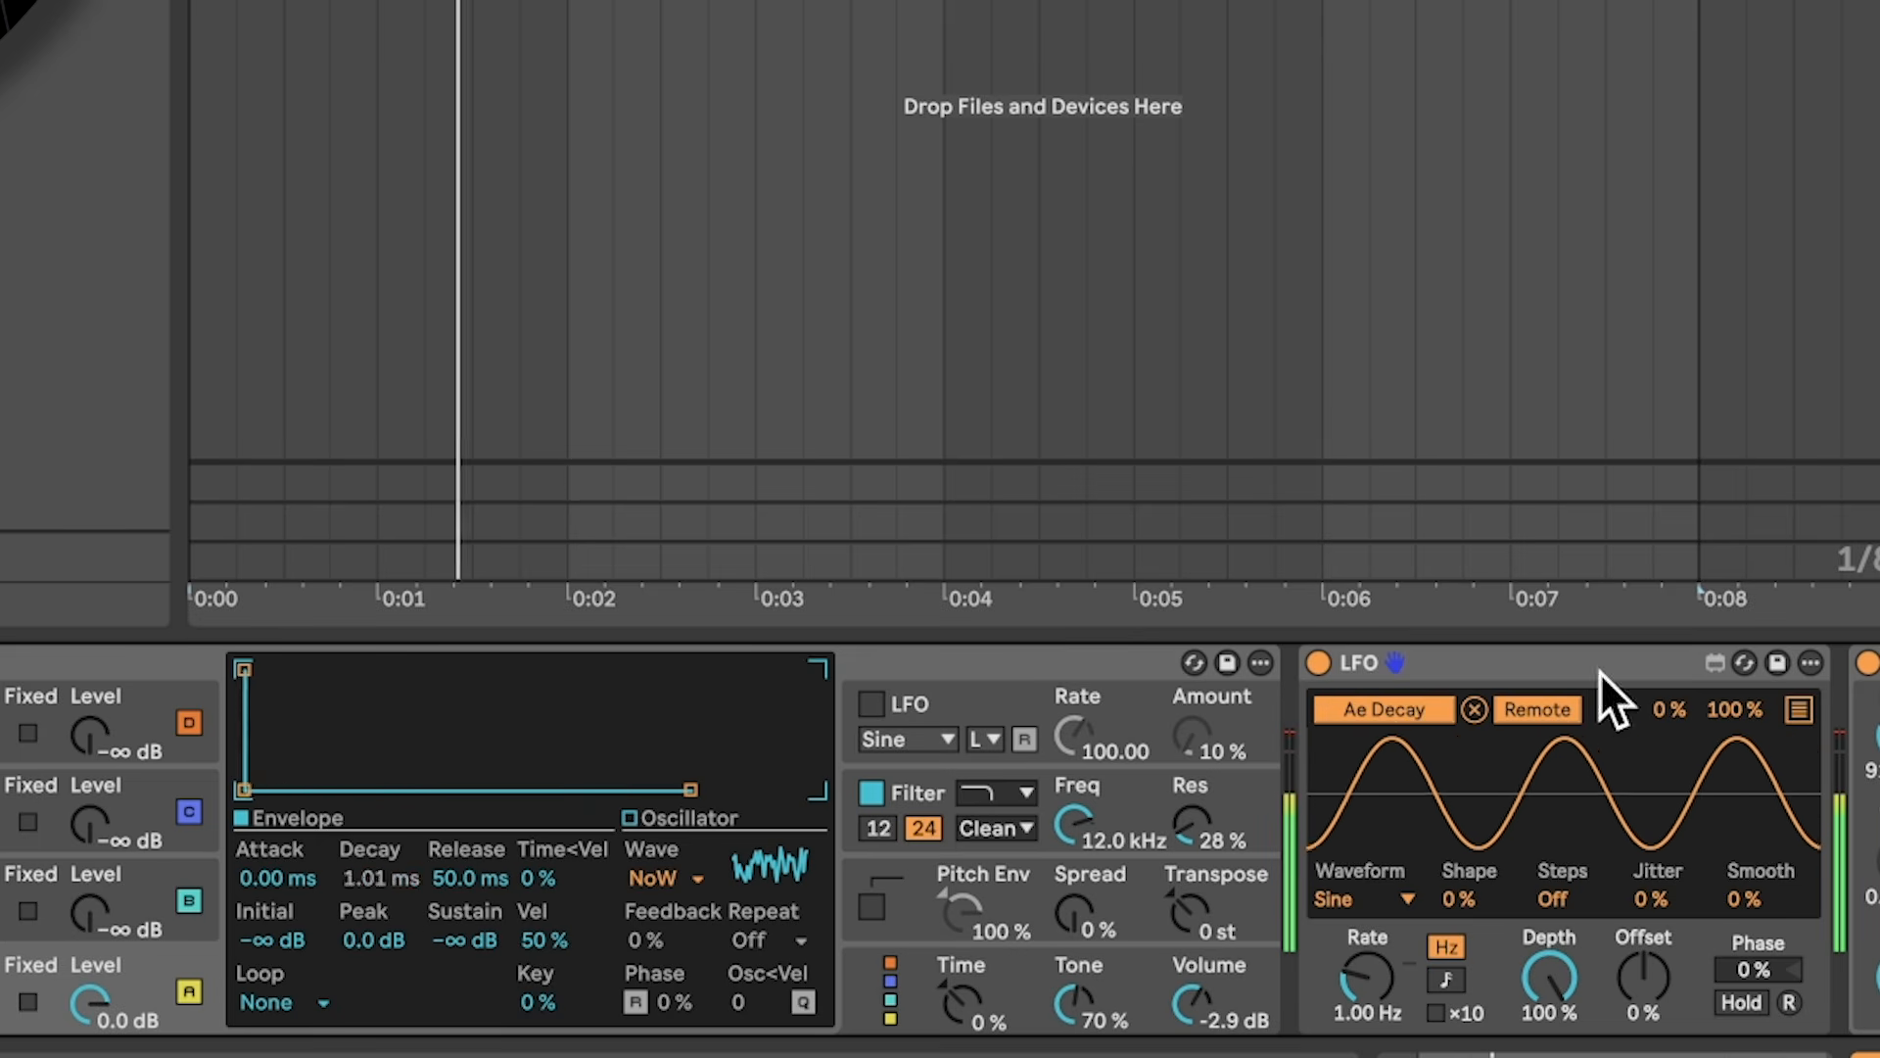
pyautogui.moveTo(1749, 709); pyautogui.dragTo(1751, 812)
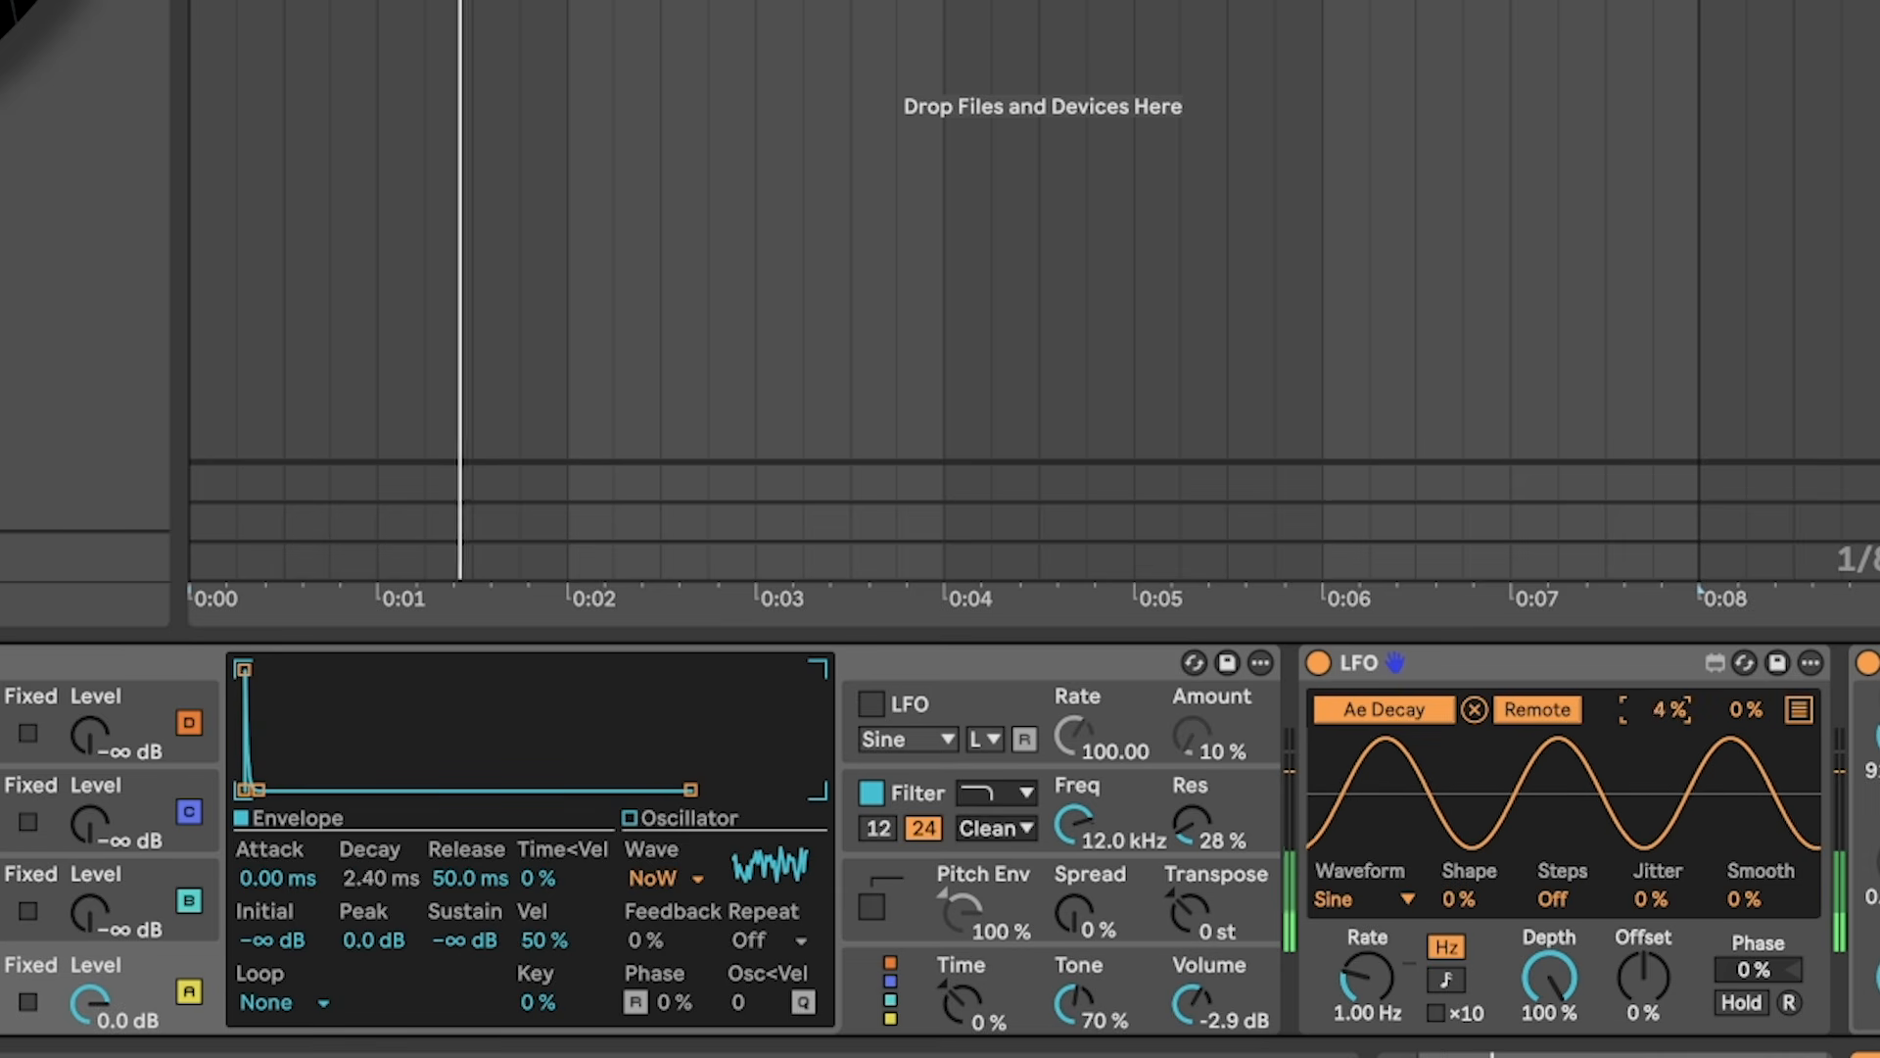
pyautogui.moveTo(1689, 712); pyautogui.dragTo(1742, 706)
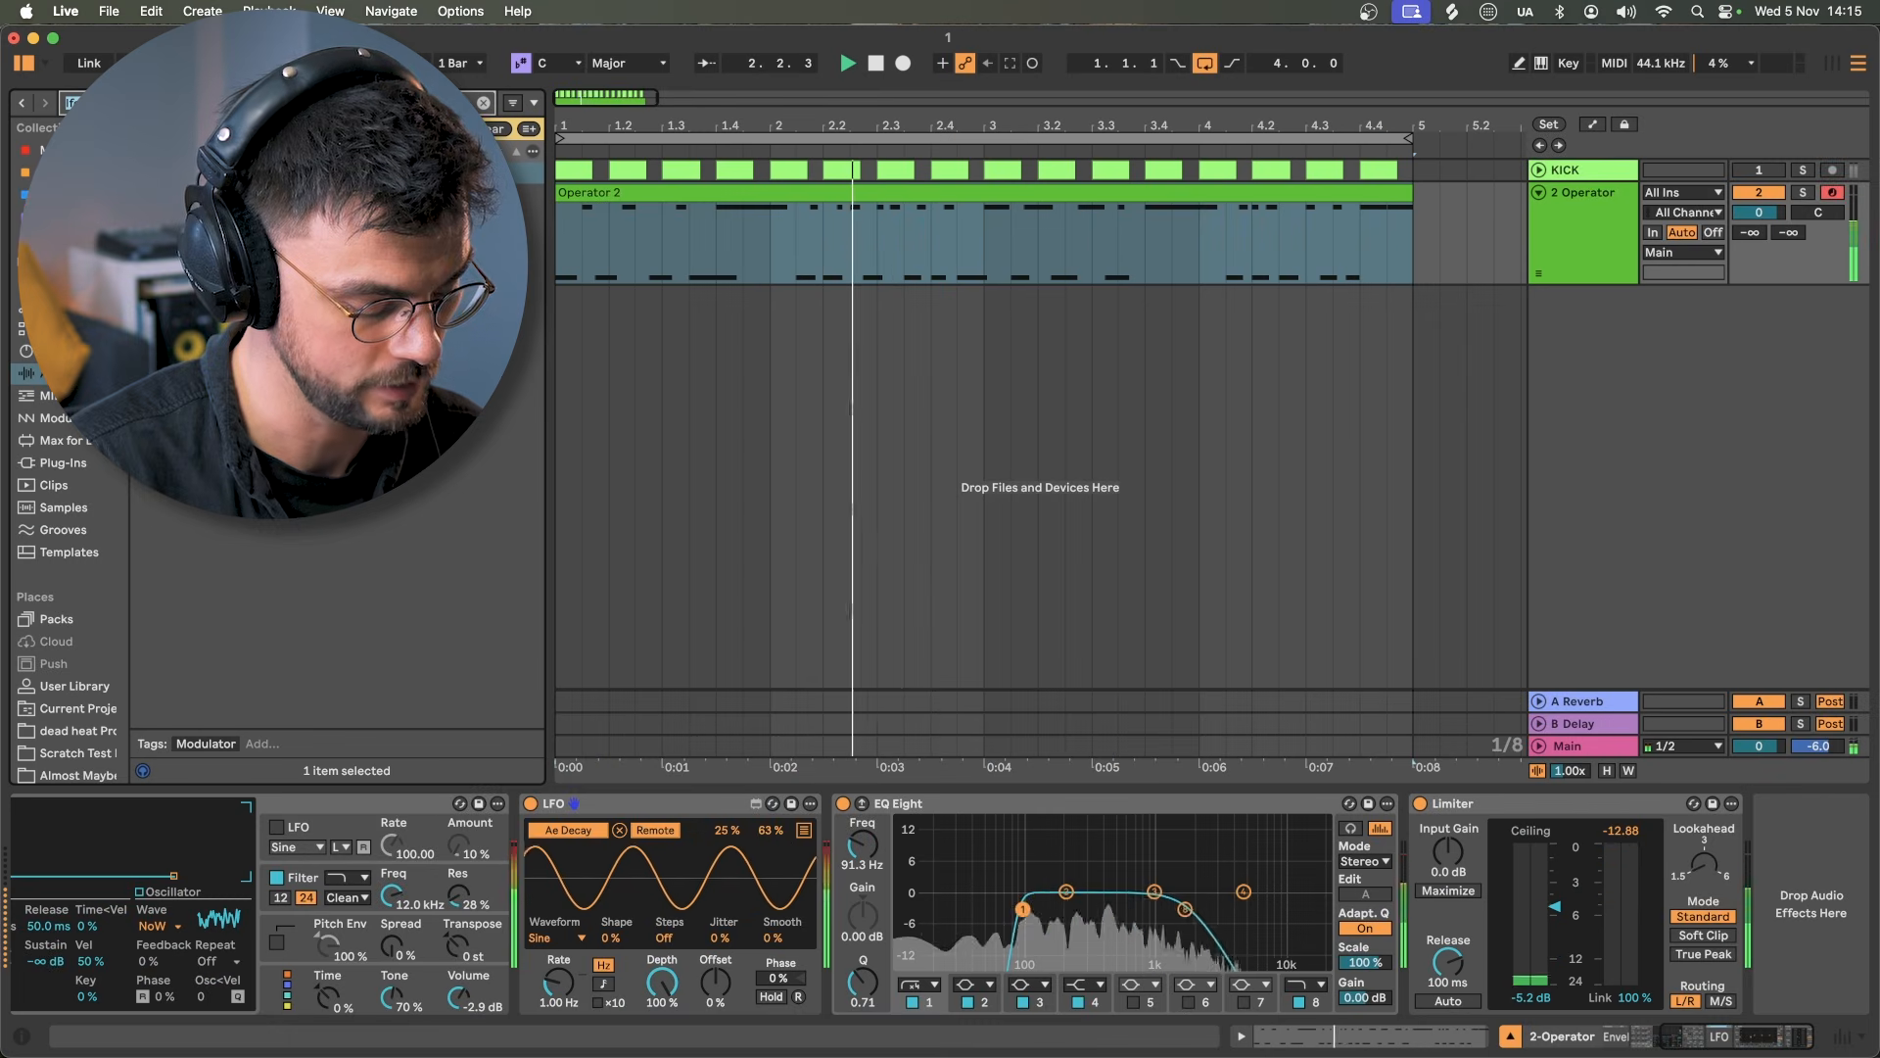
# Step: Insert a Phaser-Flanger before the Limiter in Flanger mode: rate 1/2, 81% feedback, time about 9.49 ms
pyautogui.write('phaser')
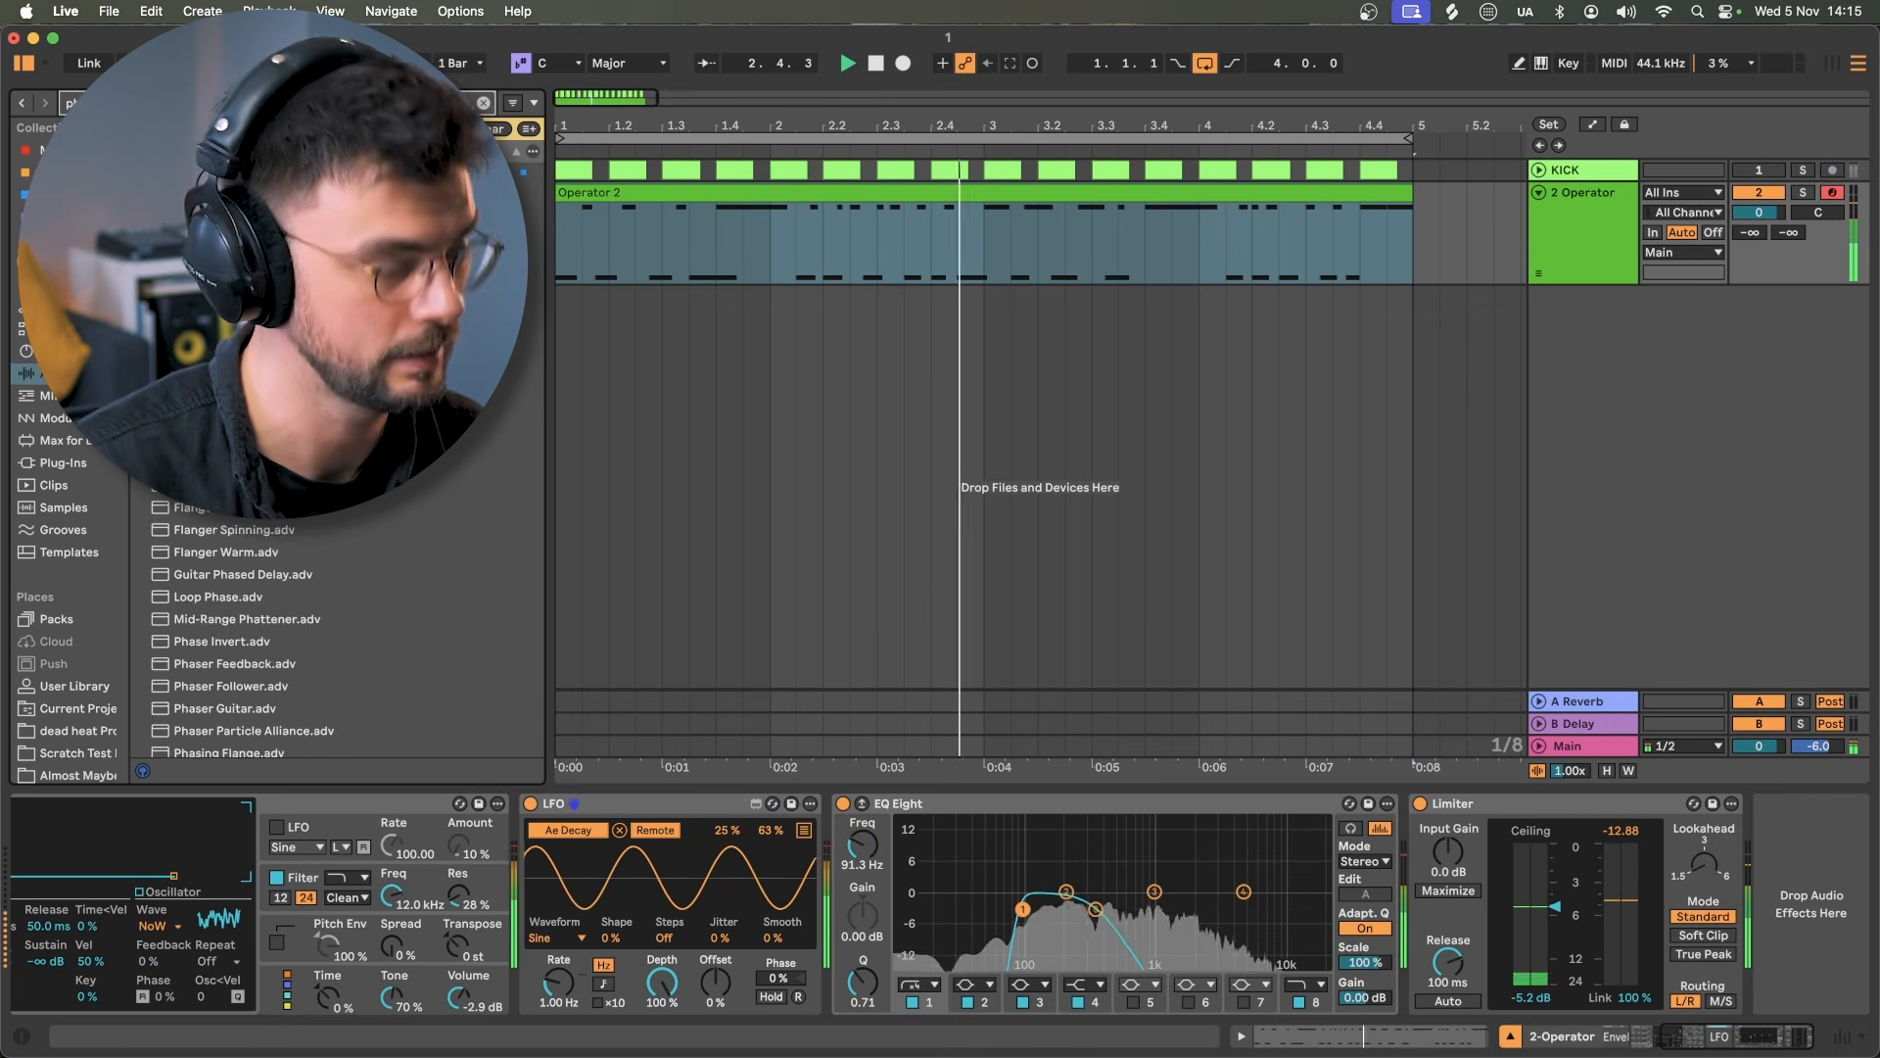
pyautogui.moveTo(186, 507); pyautogui.dragTo(1396, 887)
pyautogui.click(1537, 896)
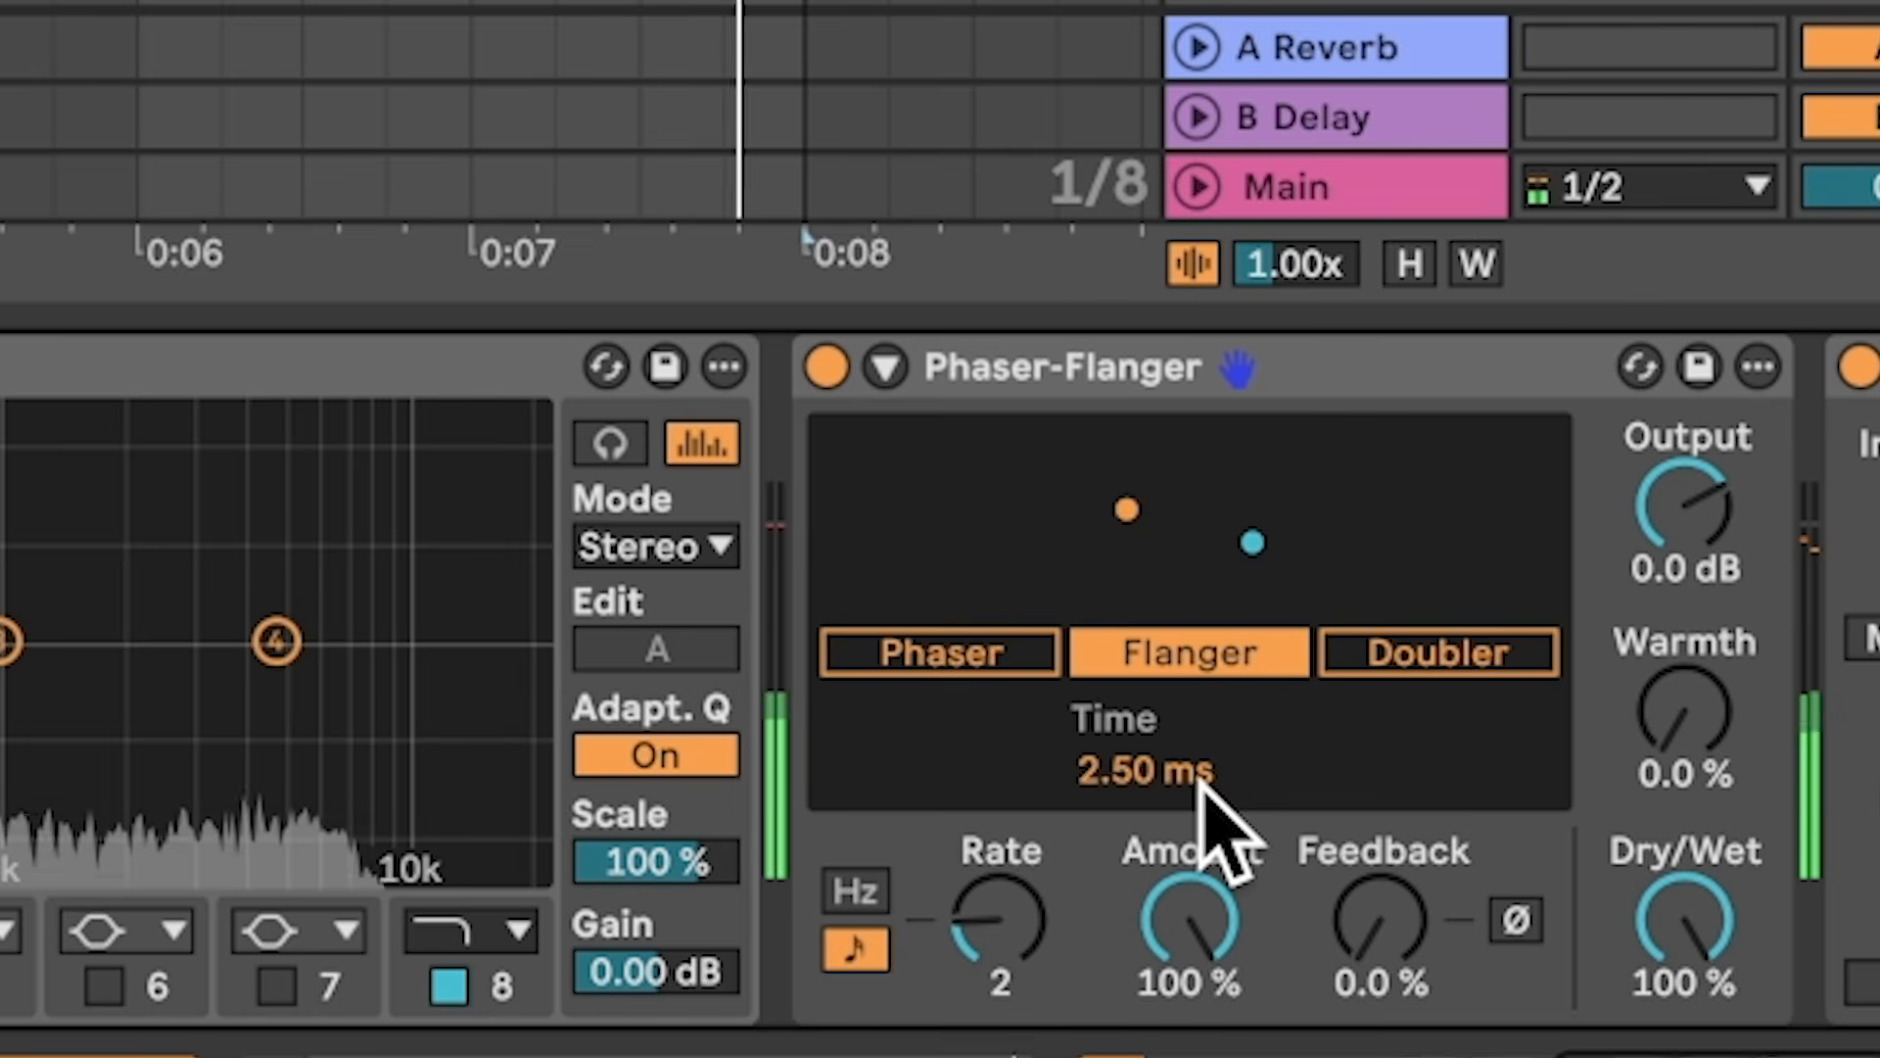
pyautogui.moveTo(1007, 893); pyautogui.dragTo(1007, 877)
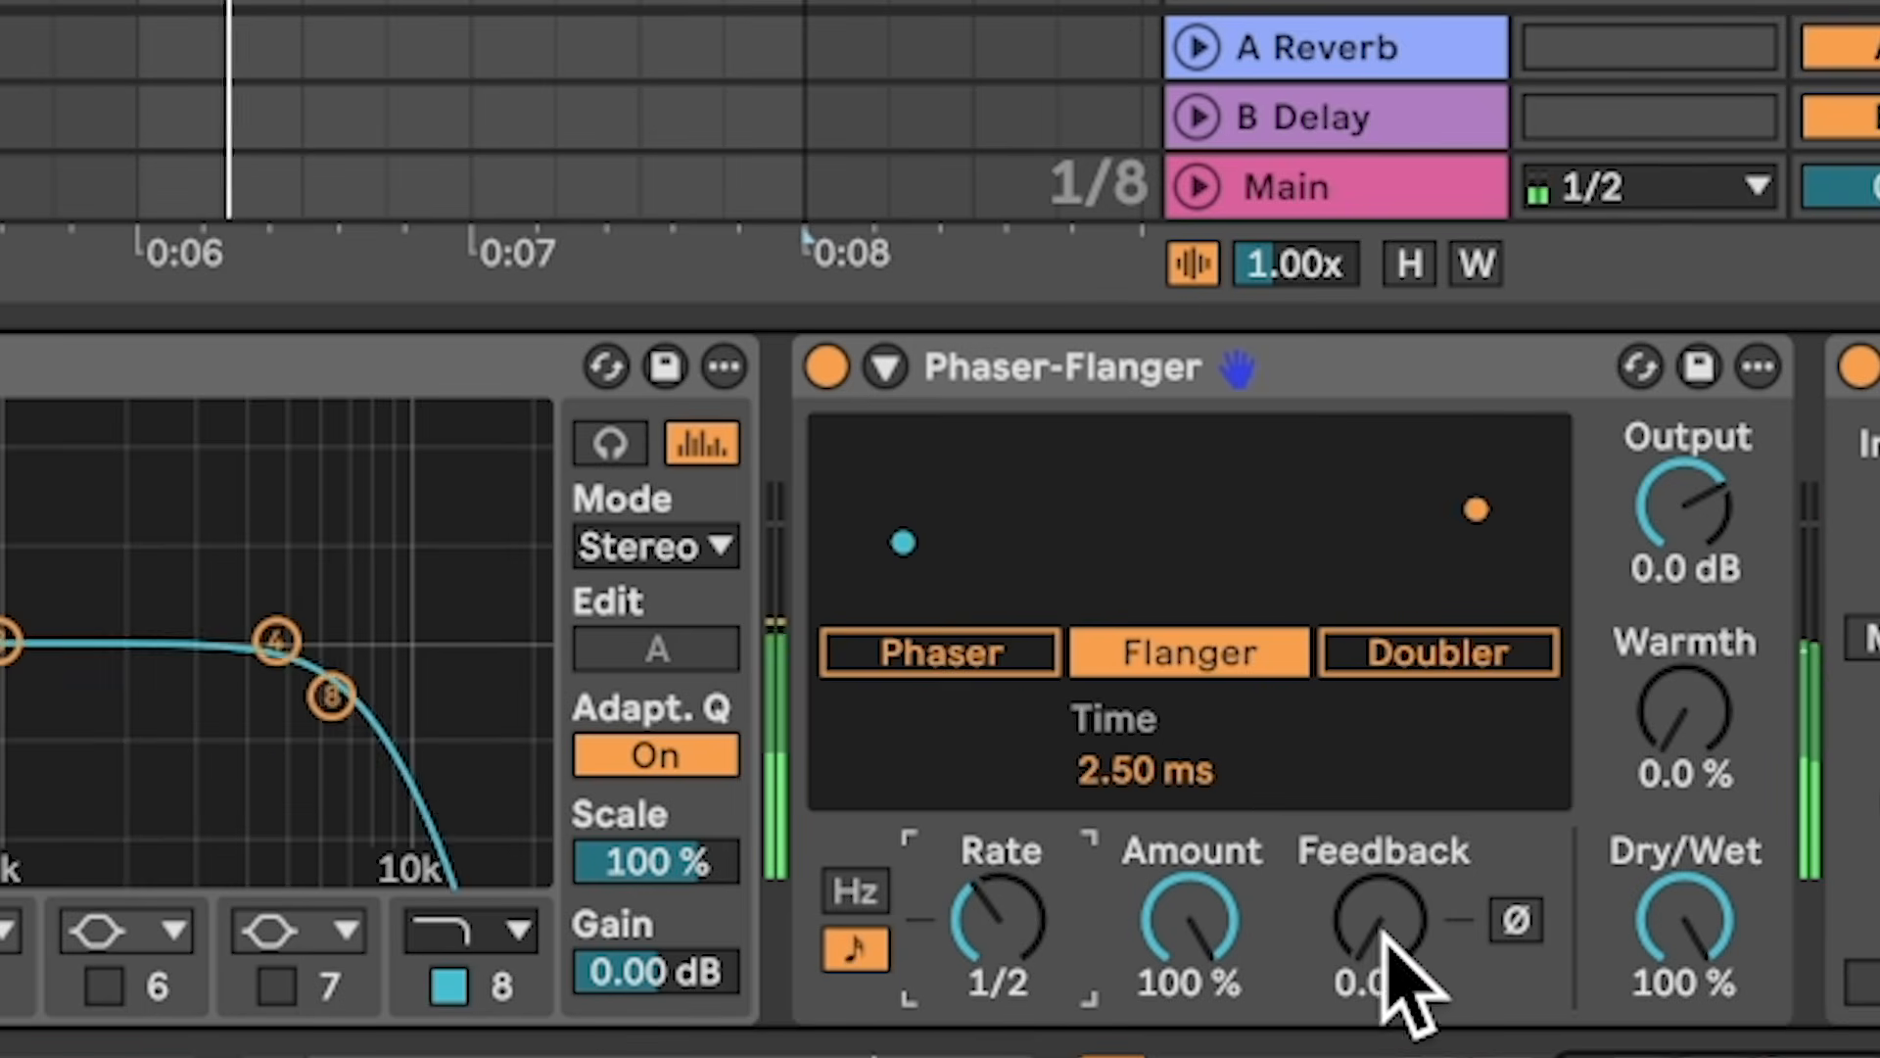
pyautogui.moveTo(1385, 946); pyautogui.dragTo(1385, 833)
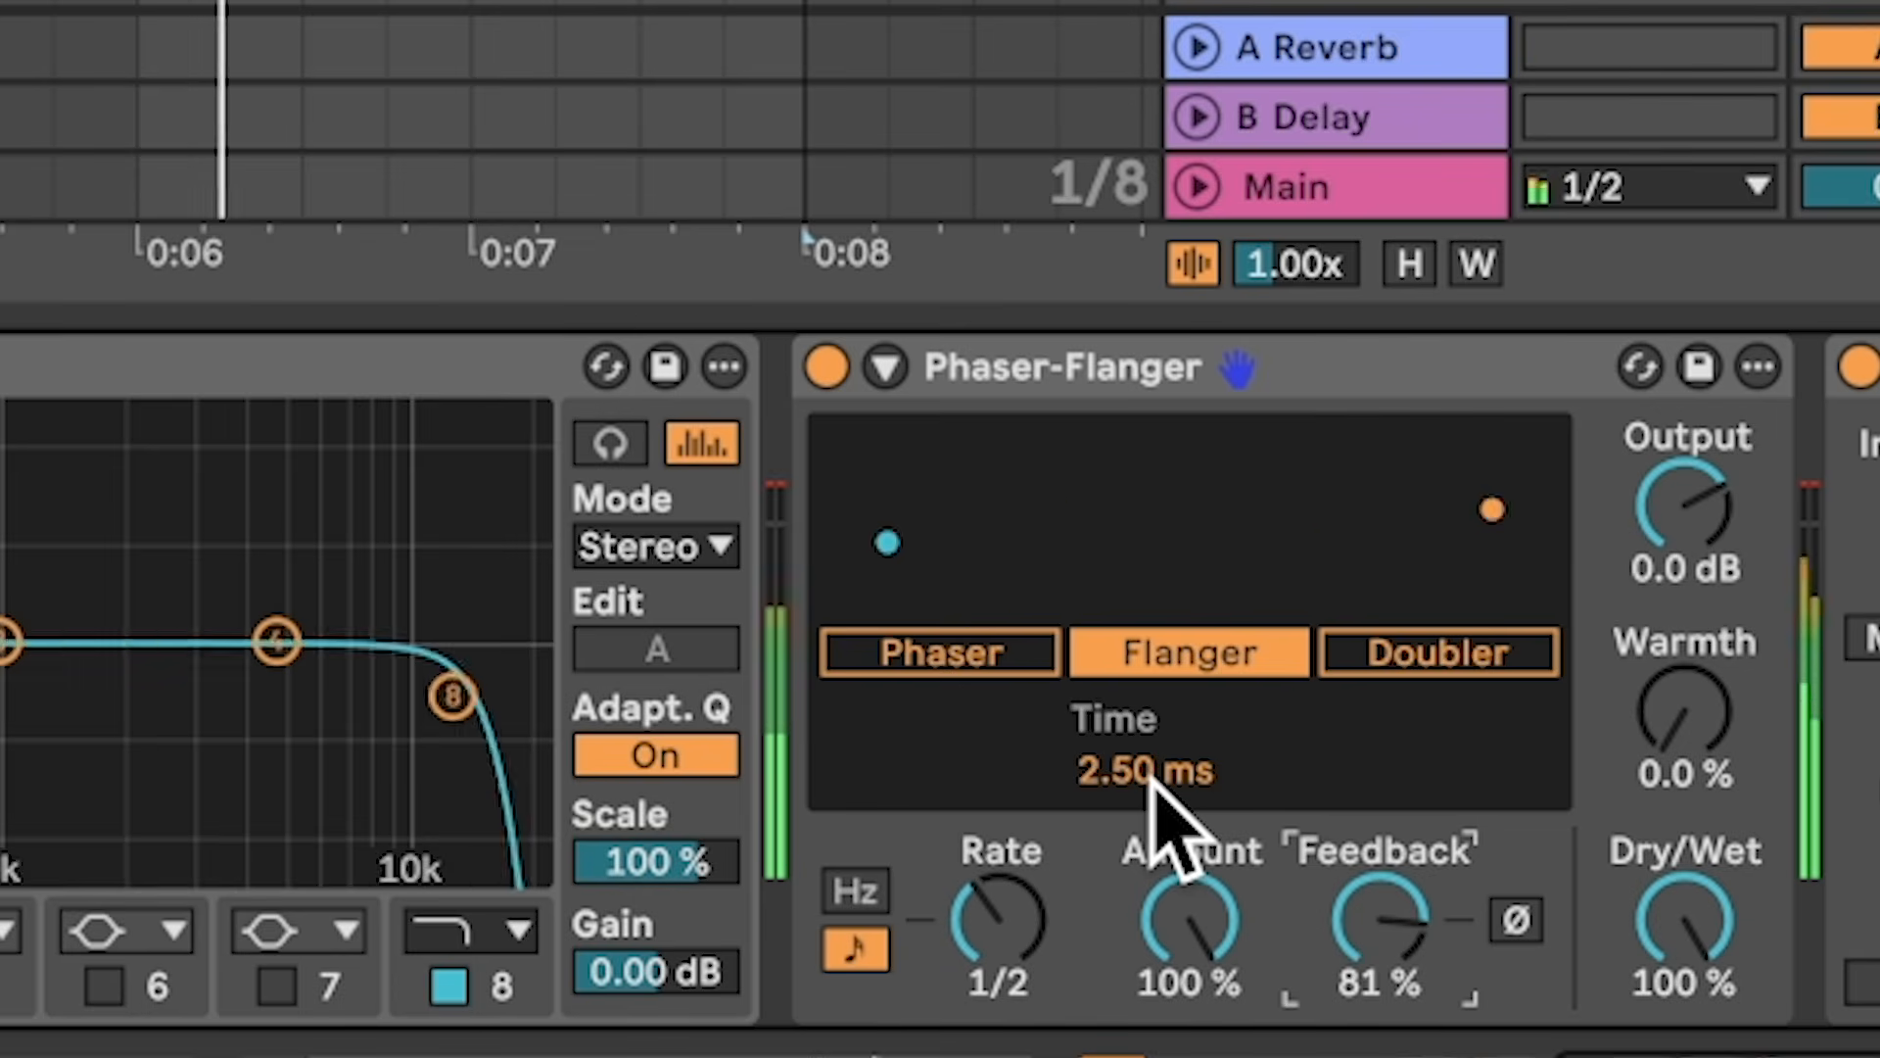
pyautogui.moveTo(1154, 774)
pyautogui.mouseDown()
pyautogui.moveTo(1154, 695)
pyautogui.moveTo(1154, 784)
pyautogui.moveTo(1154, 712)
pyautogui.moveTo(1153, 749)
pyautogui.mouseUp()
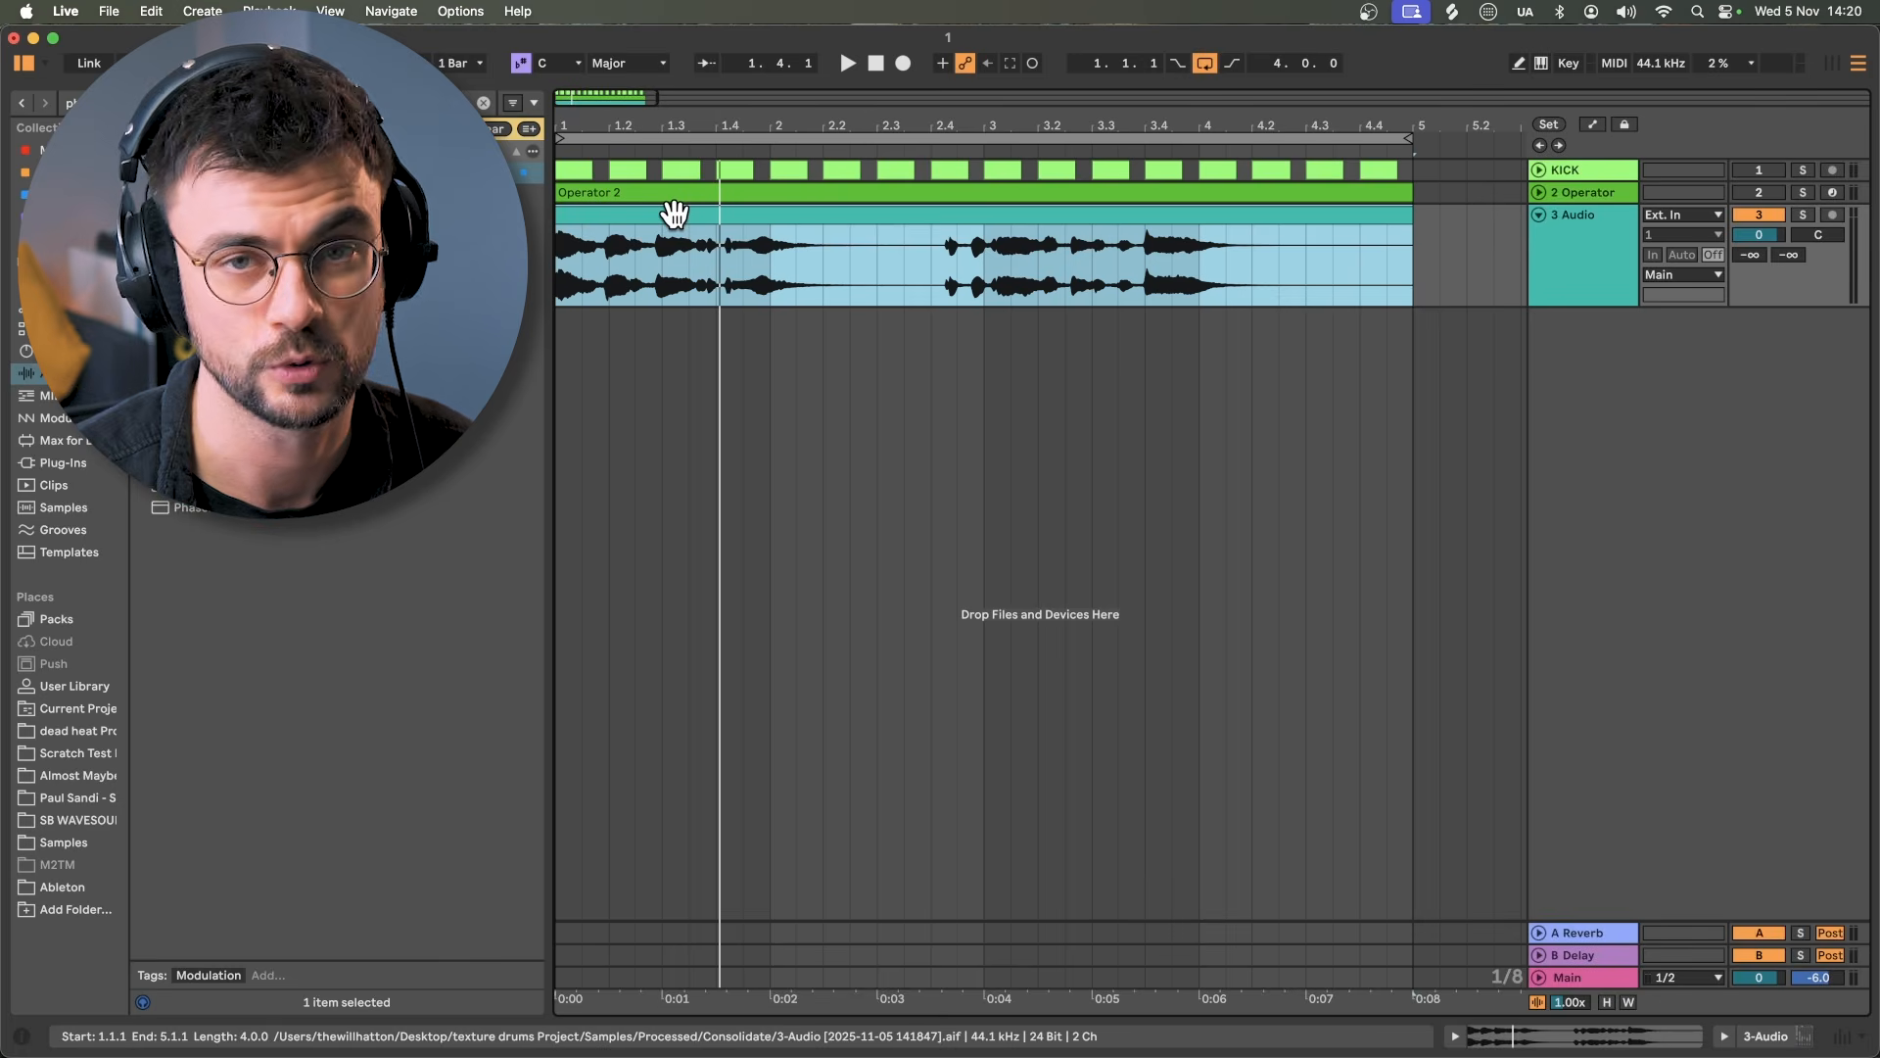
# Step: Play the set back from the beginning
pyautogui.press('space')
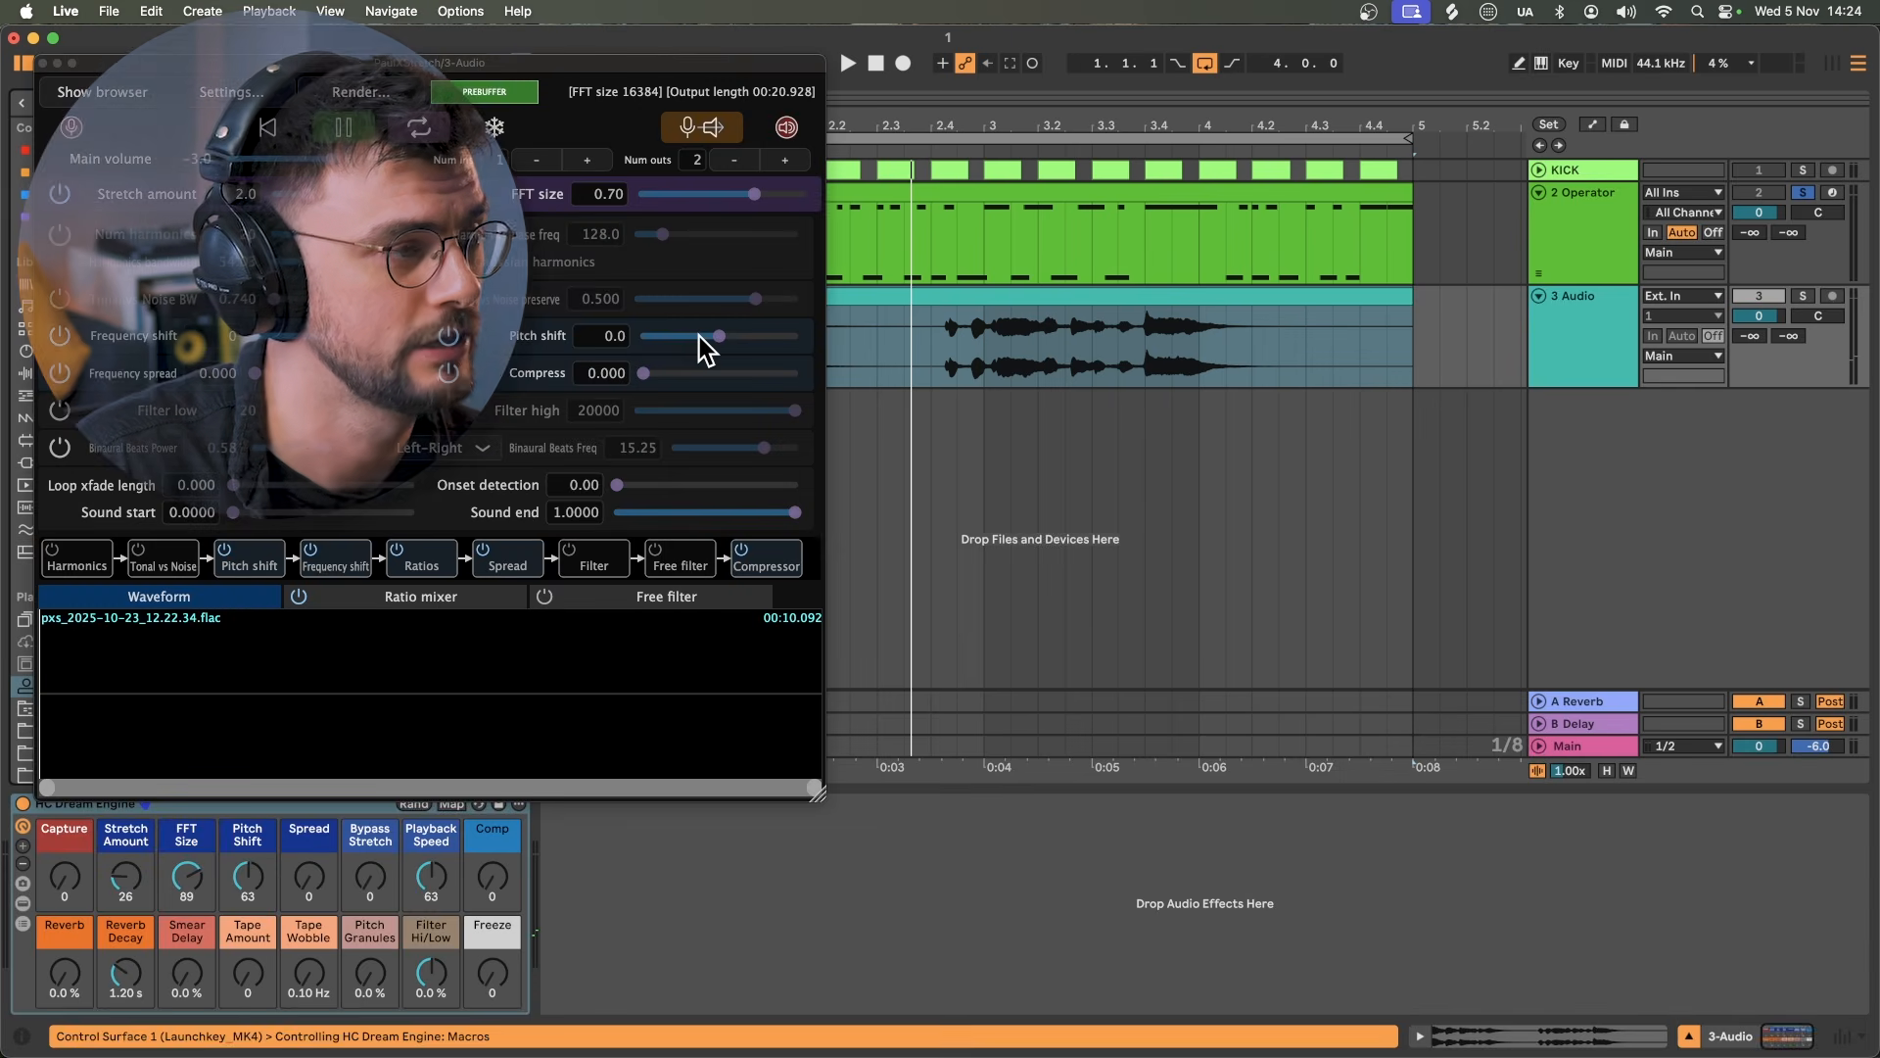
# Step: Enlarge the PaulXStretch window and capture the noise clip's audio into its buffer
pyautogui.moveTo(441, 623); pyautogui.dragTo(441, 798)
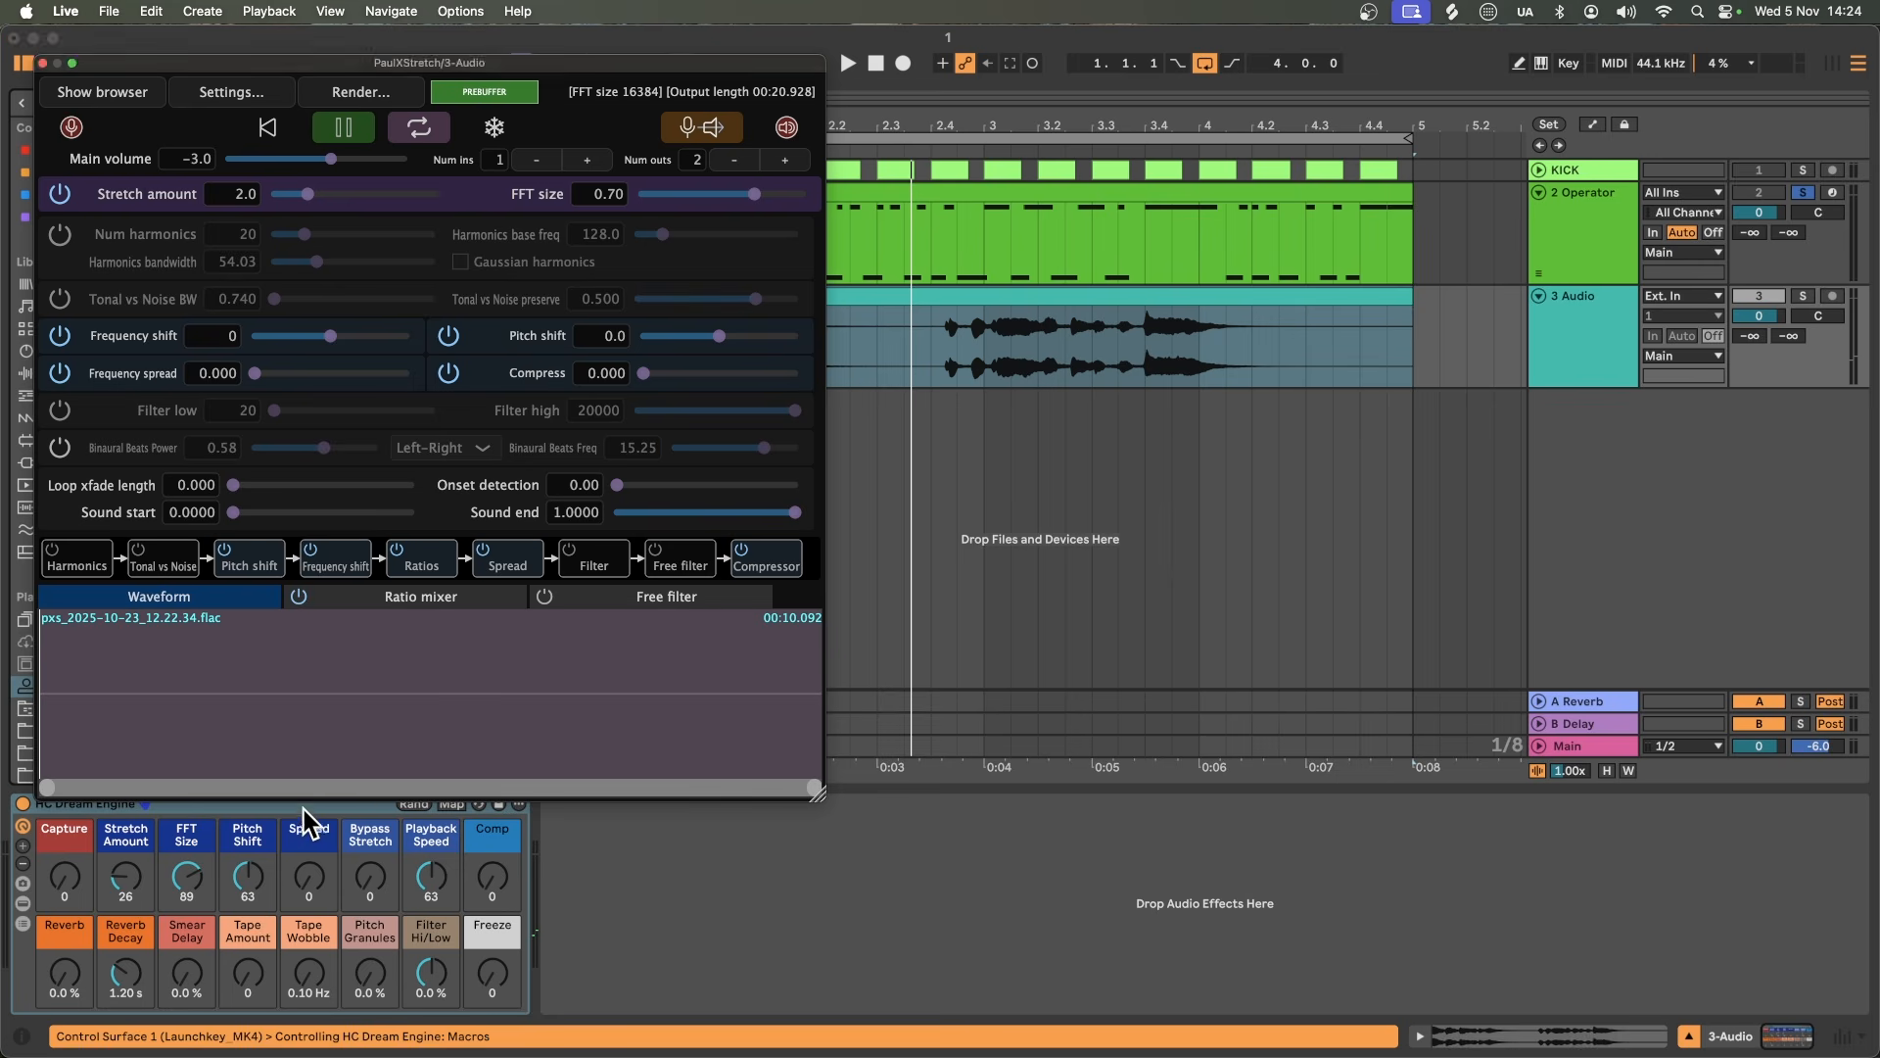
pyautogui.click(303, 824)
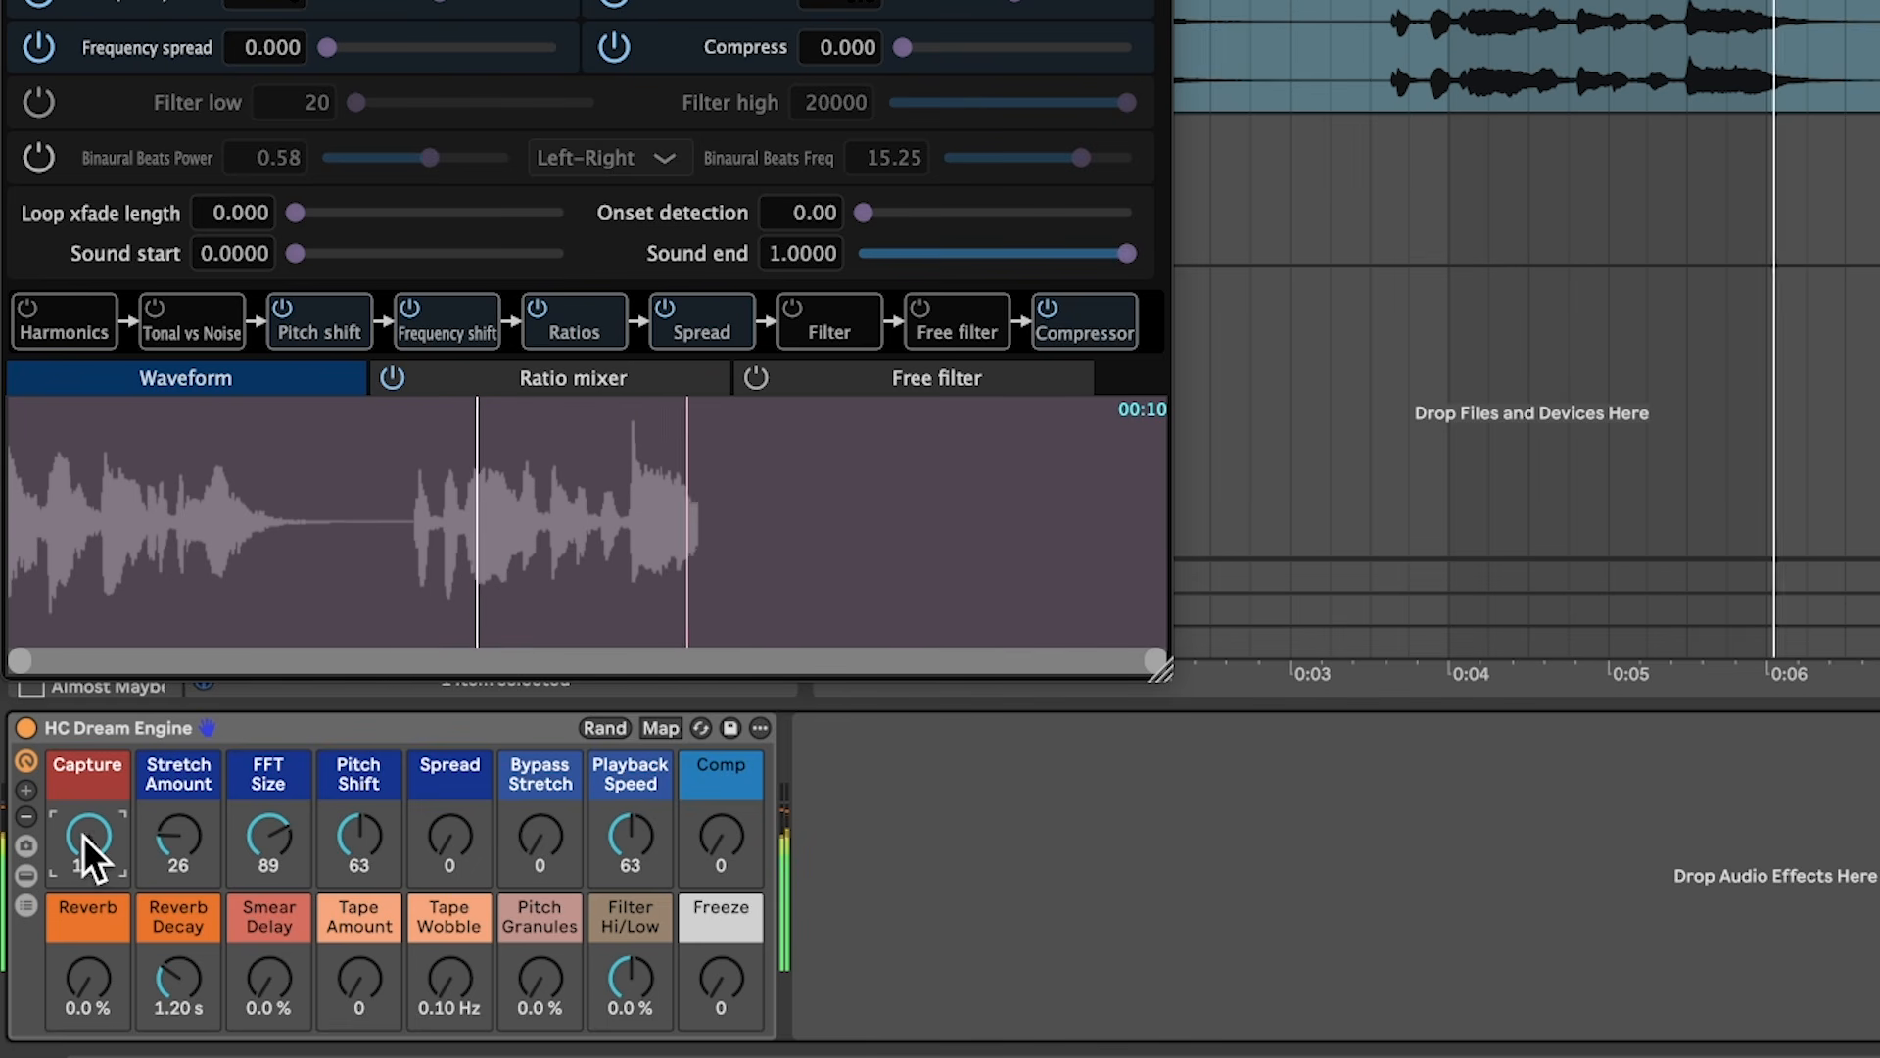
pyautogui.moveTo(82, 837); pyautogui.dragTo(82, 930)
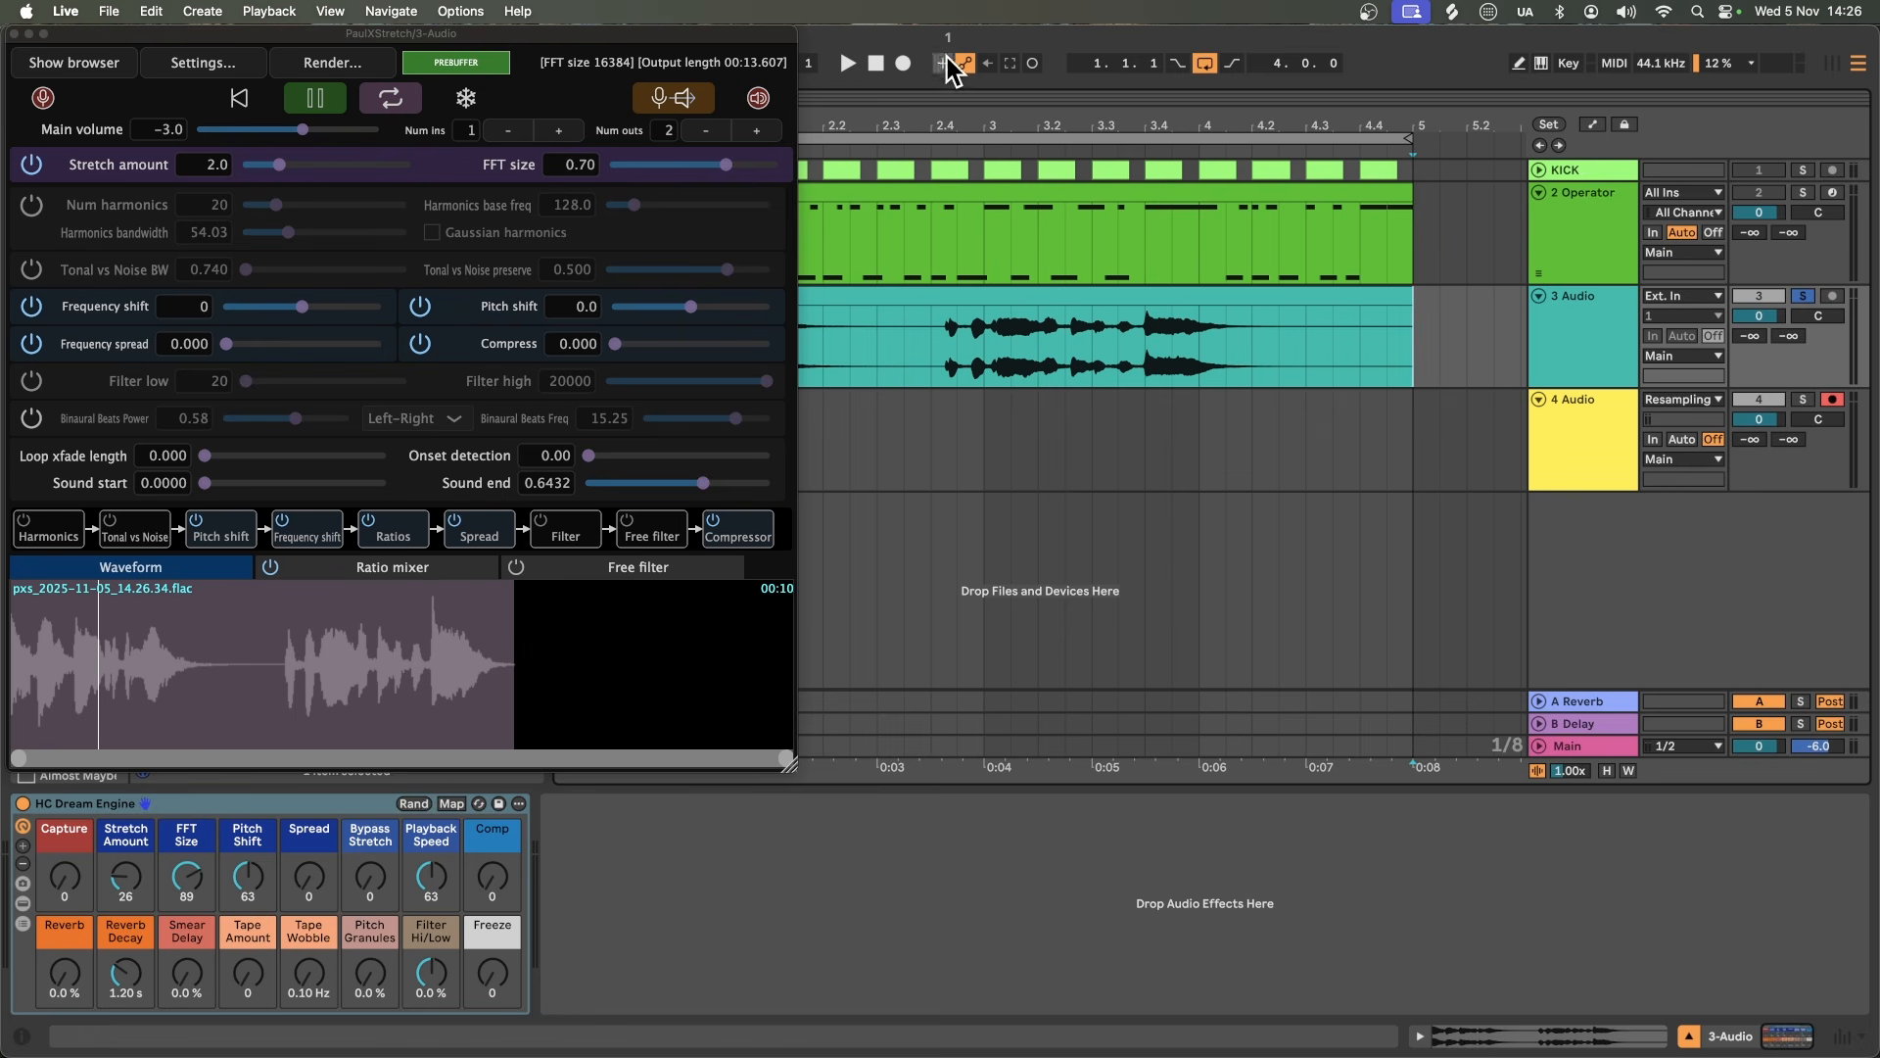
# Step: Record the resampled texture onto track 4 while lowering the Dream Engine FFT size to 70
pyautogui.click(903, 63)
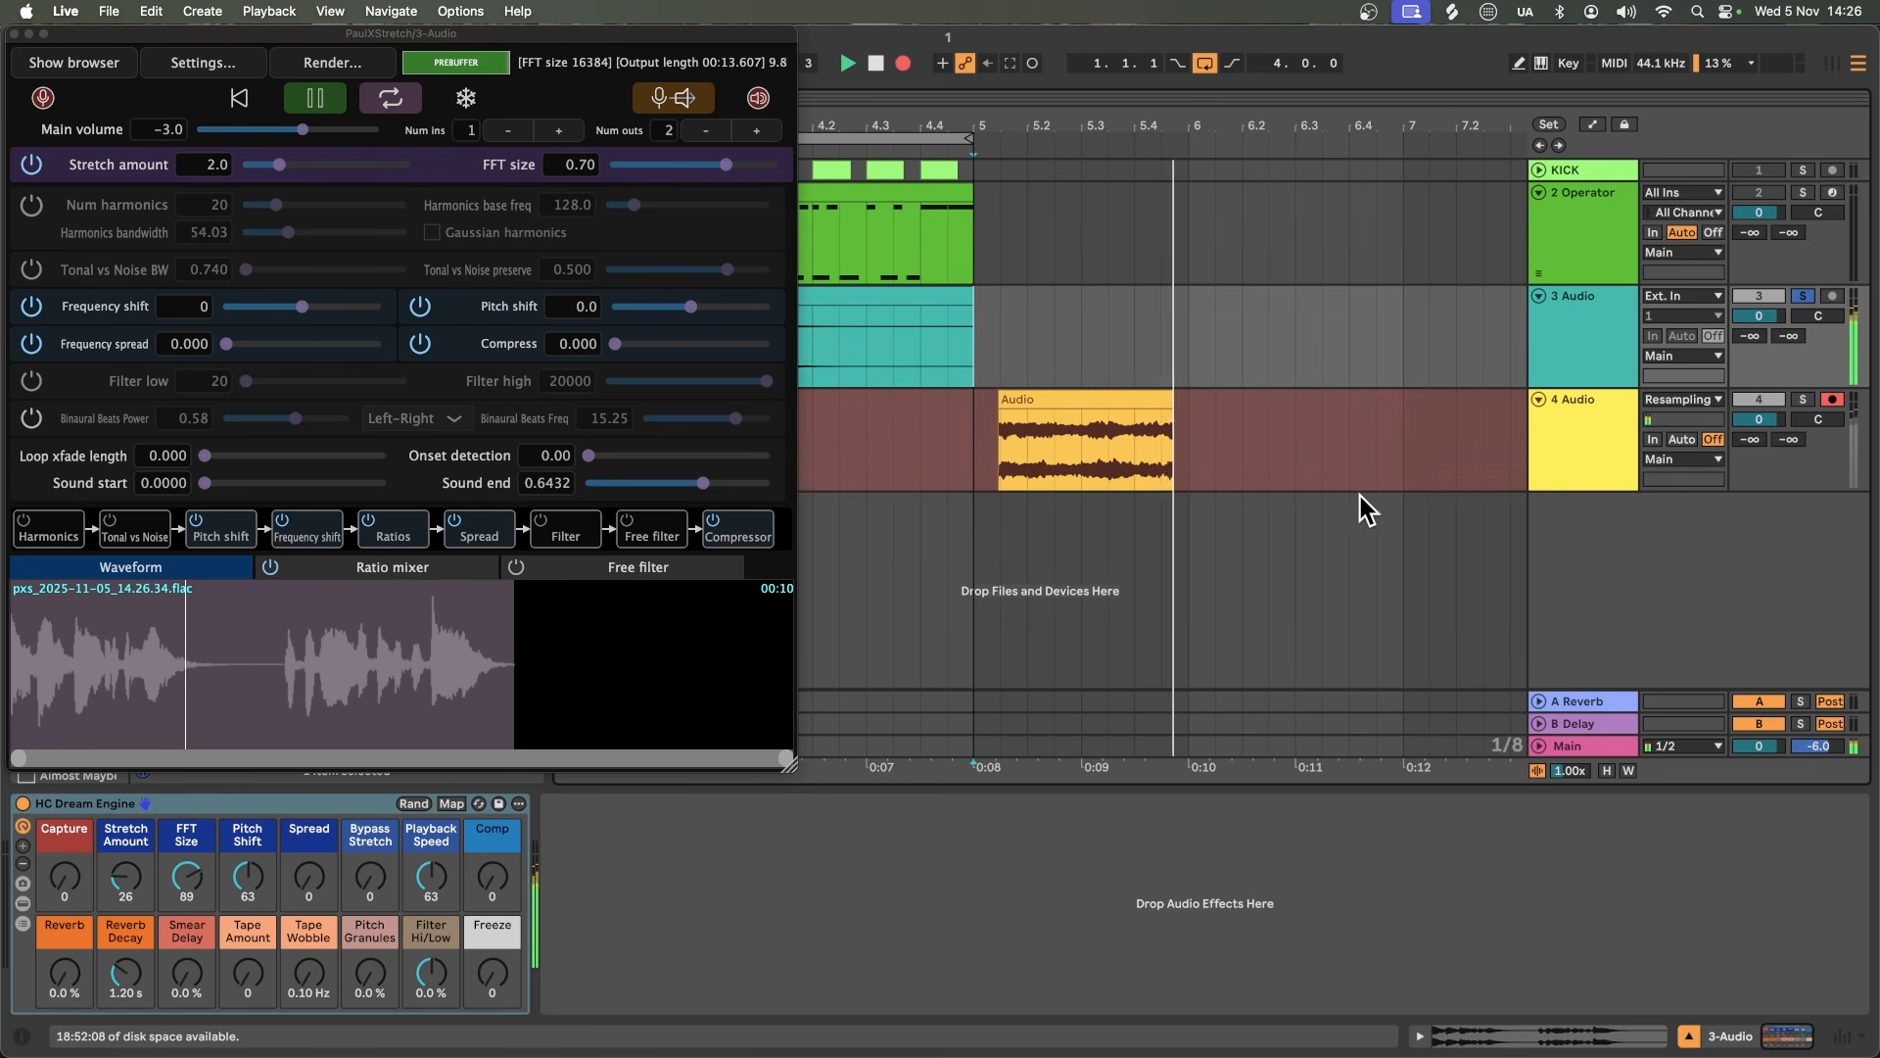
pyautogui.moveTo(140, 881); pyautogui.dragTo(140, 850)
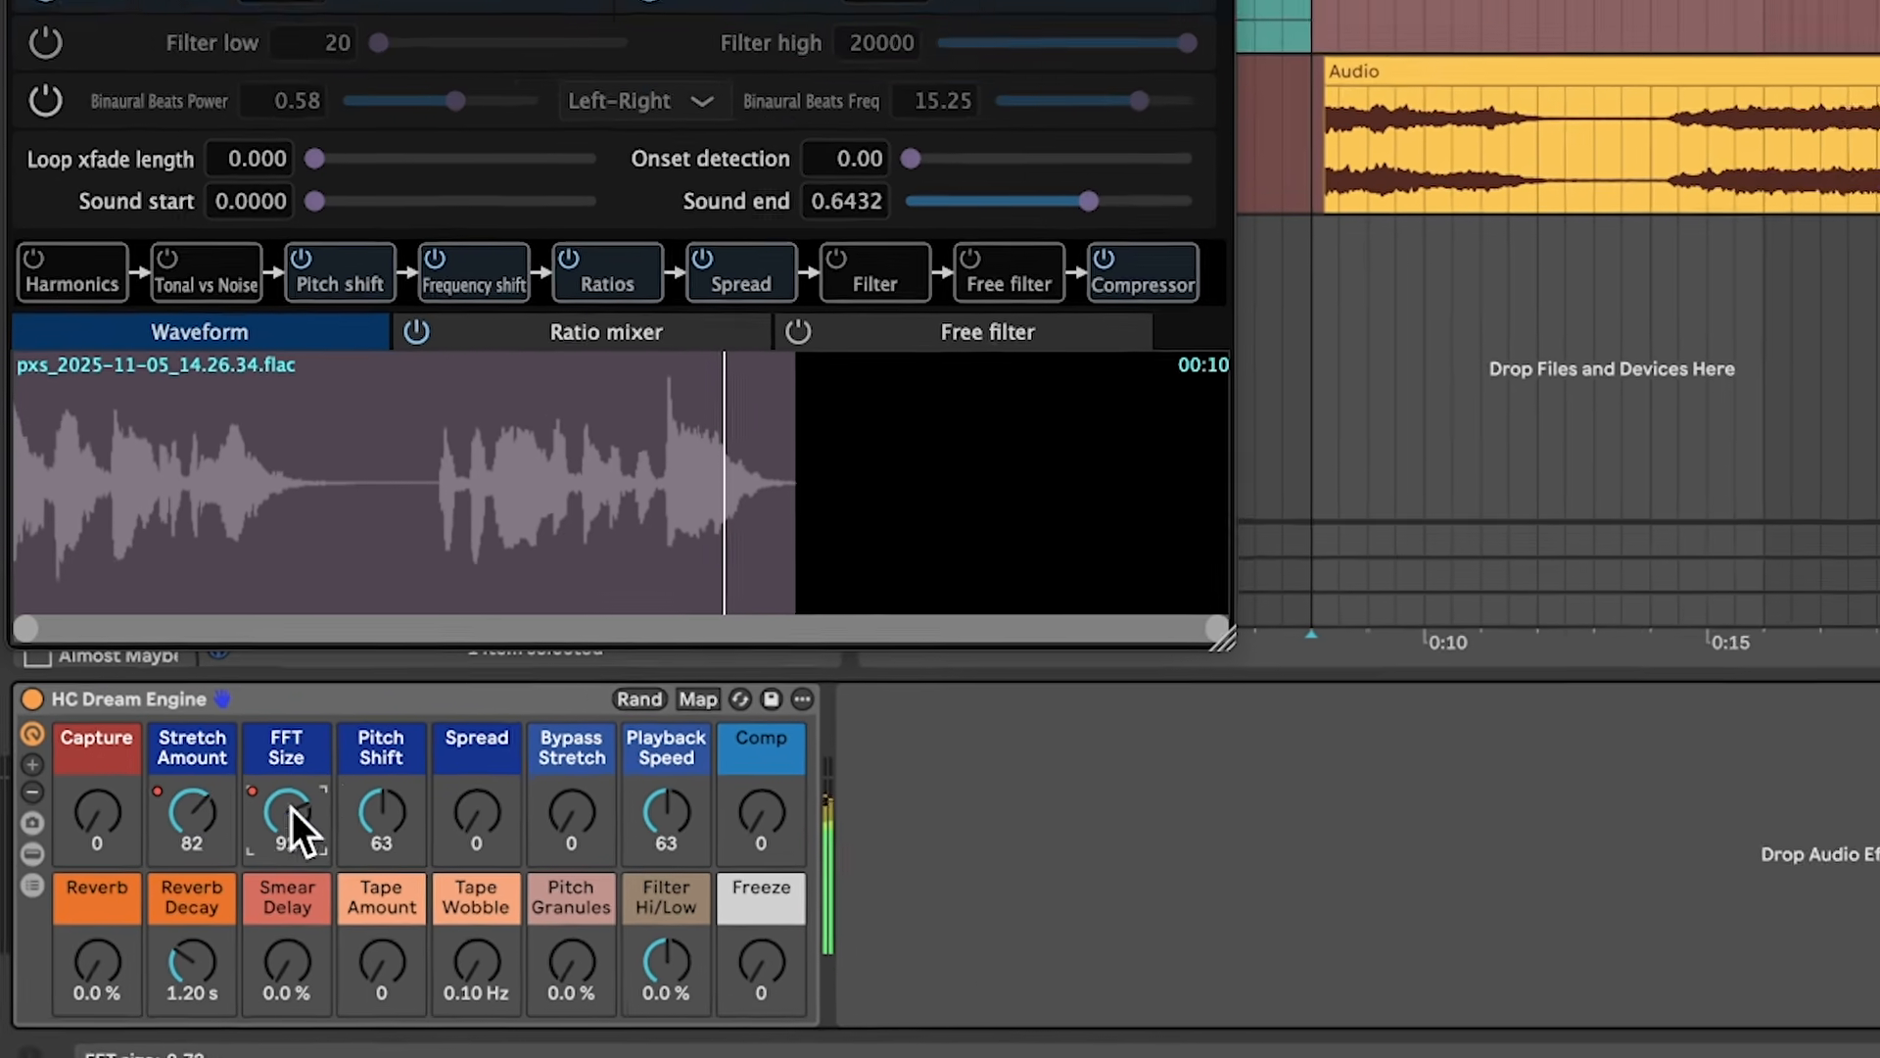
pyautogui.moveTo(318, 793)
pyautogui.mouseDown()
pyautogui.moveTo(318, 825)
pyautogui.moveTo(318, 805)
pyautogui.mouseUp()
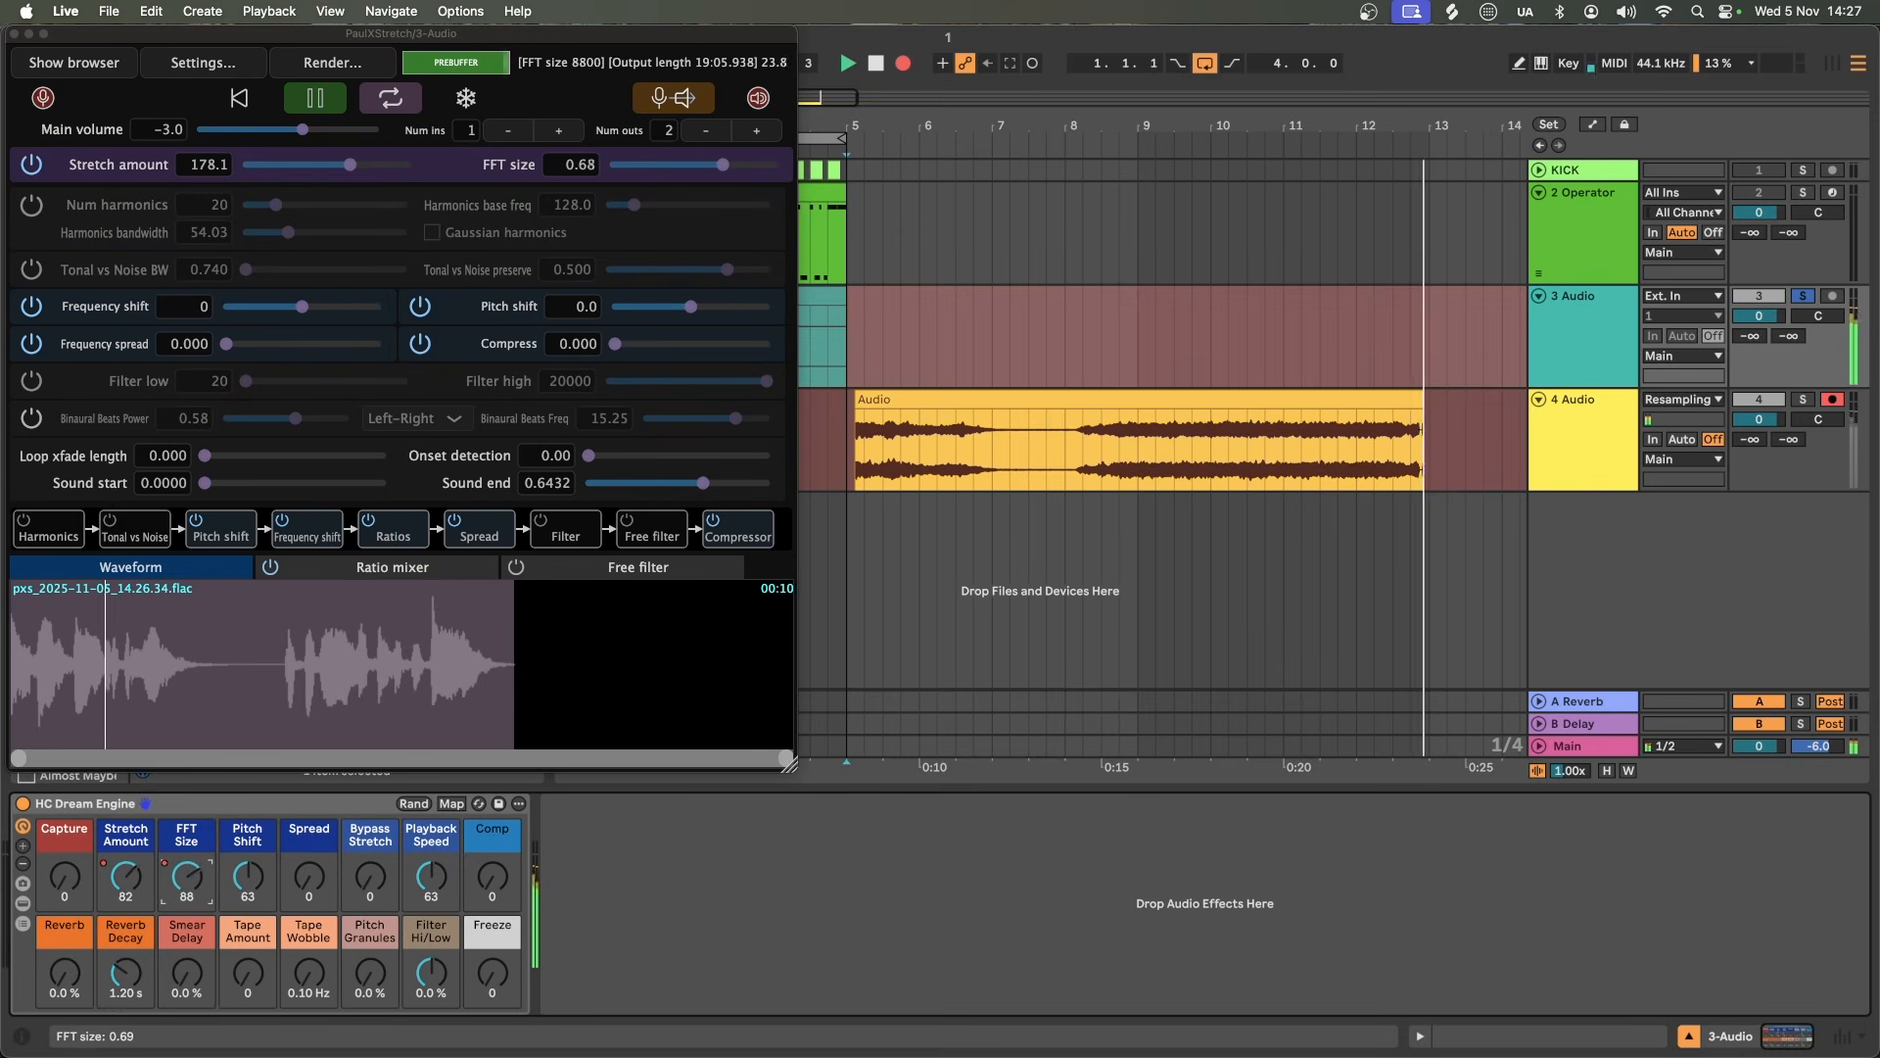
pyautogui.moveTo(186, 876); pyautogui.dragTo(186, 894)
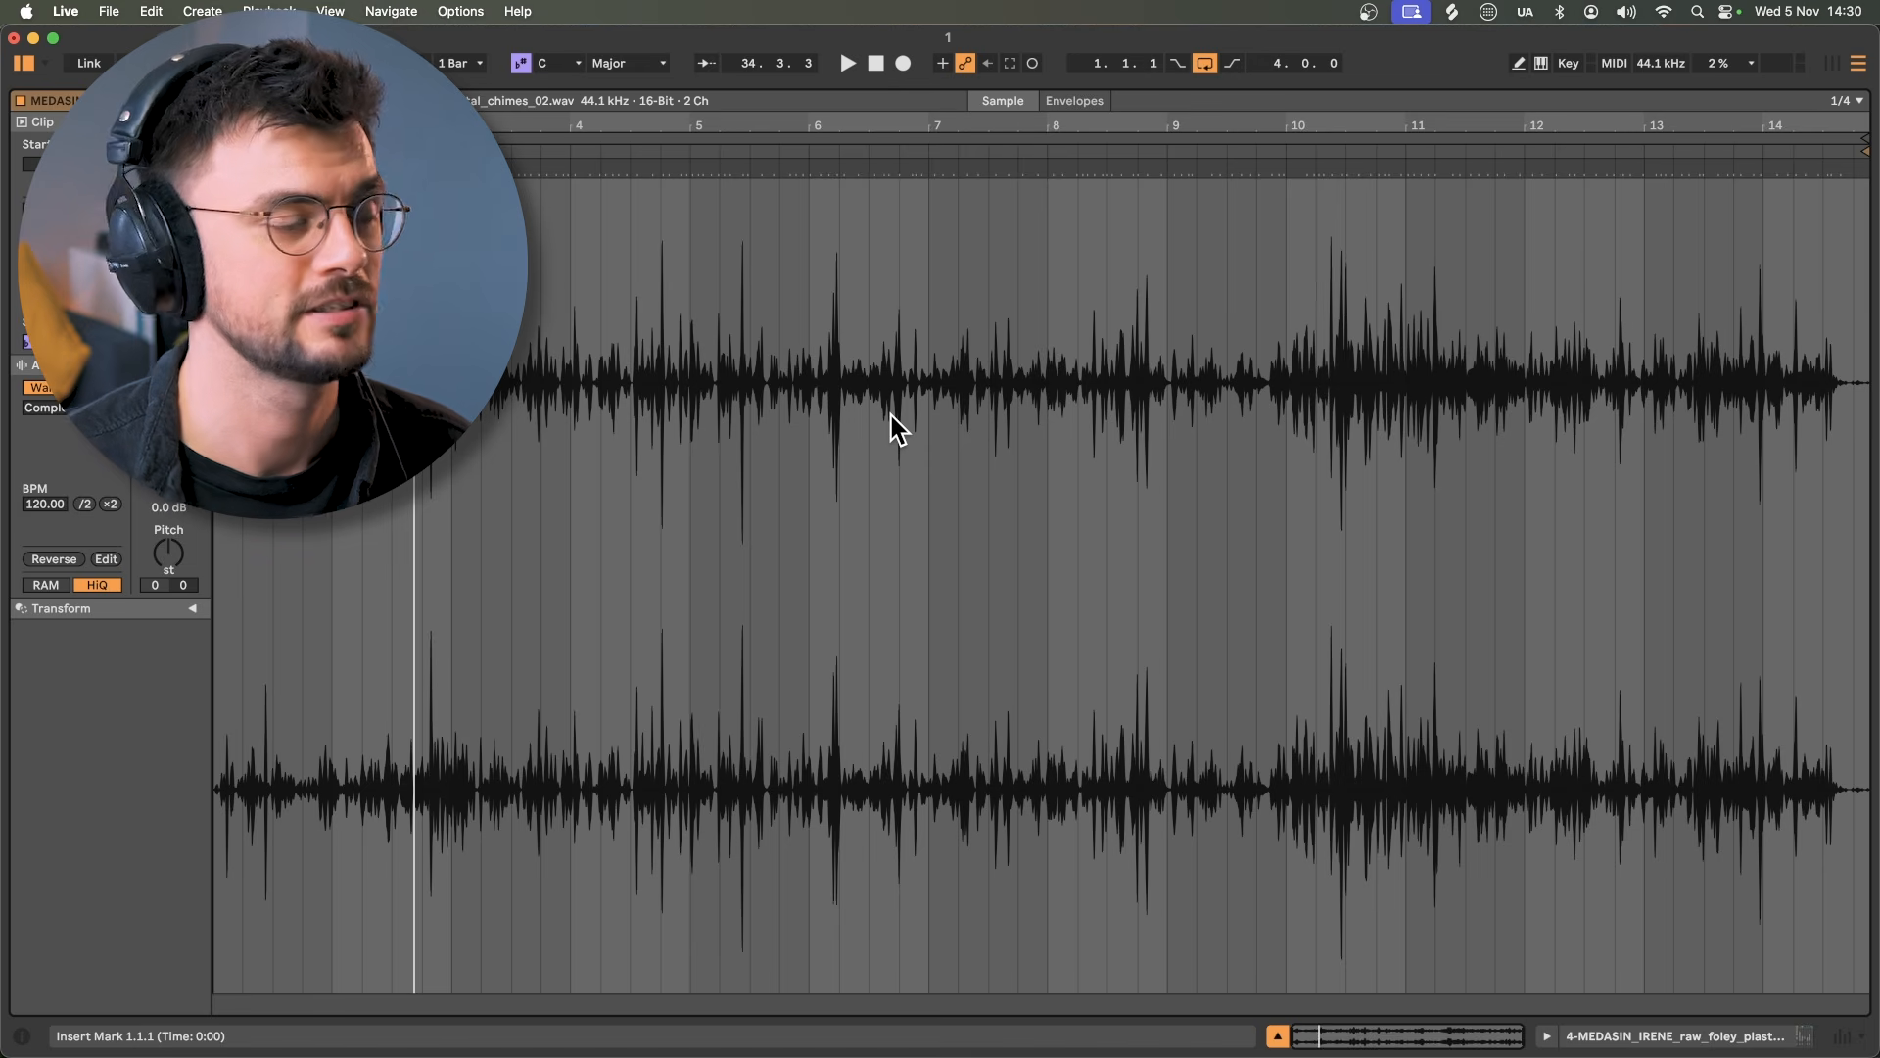
# Step: Warp the chimes clip as Beats with transient looping off, adjust its envelope, and set gain 4.9 dB
pyautogui.press('space')
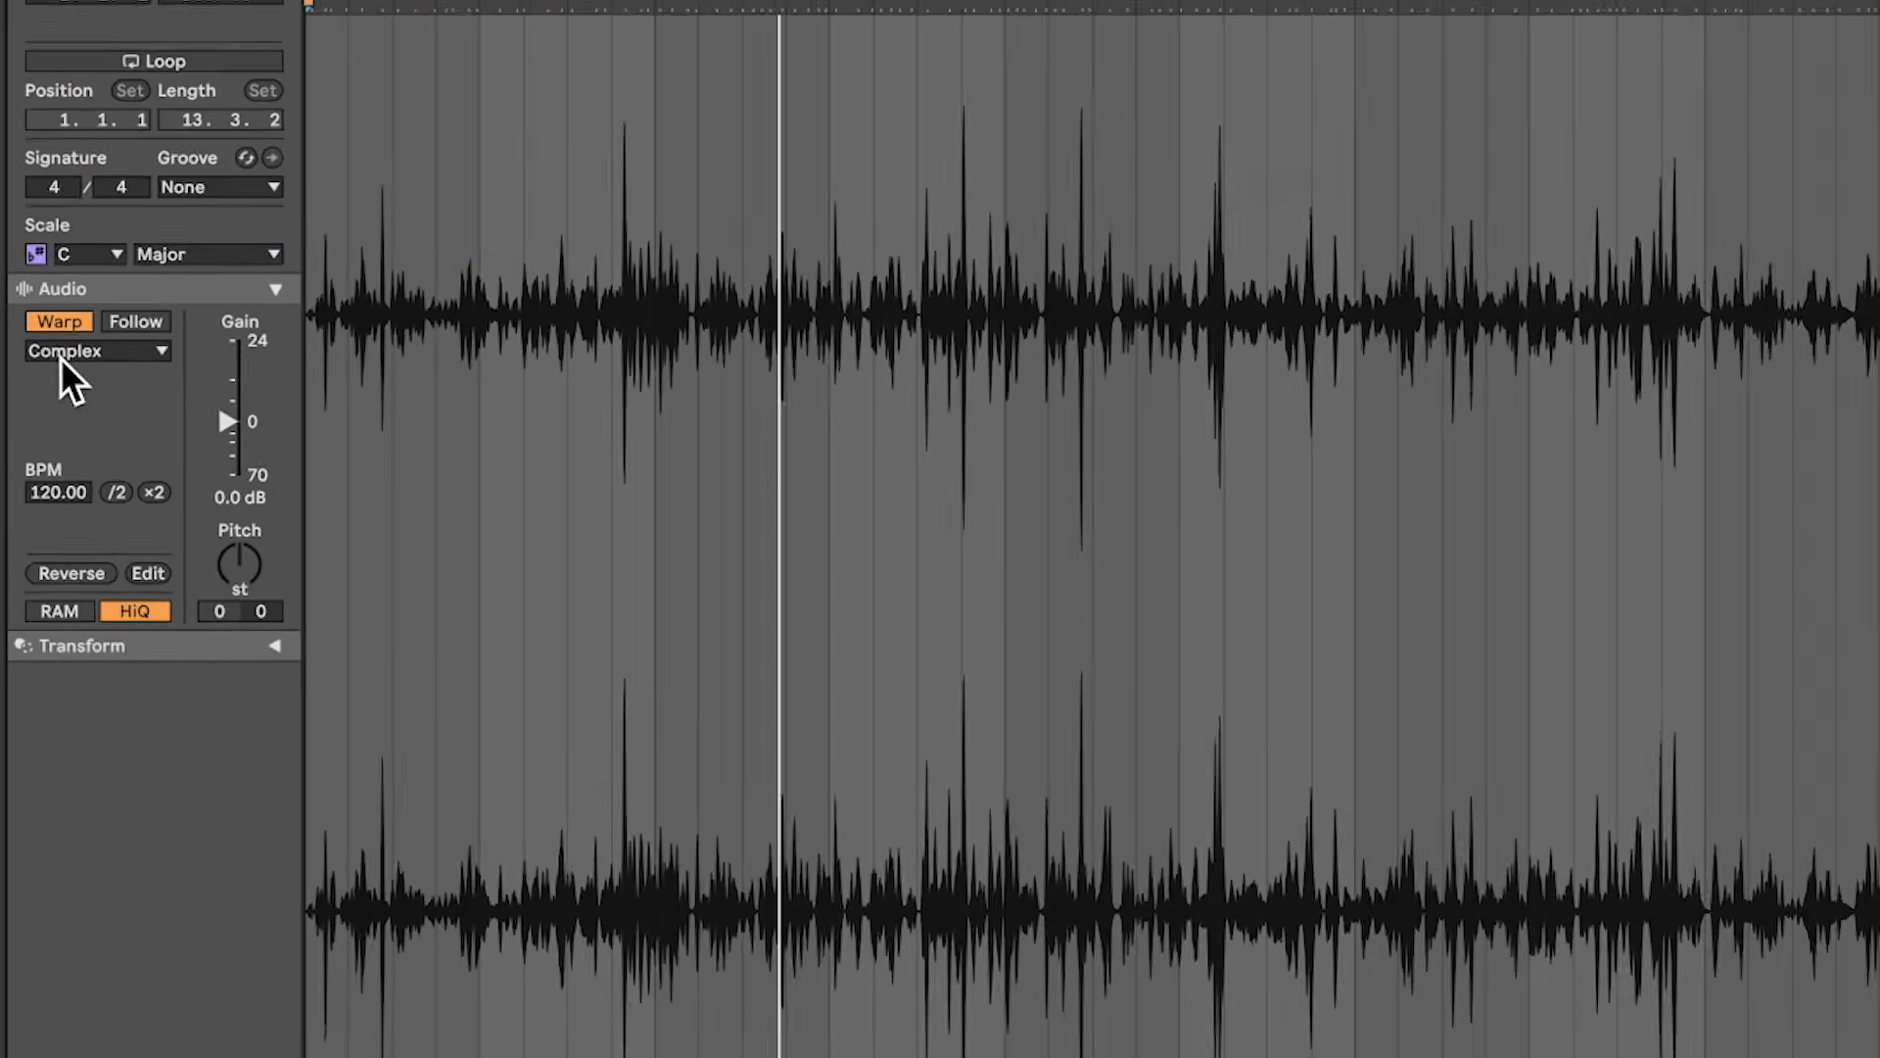
pyautogui.click(48, 408)
pyautogui.click(85, 312)
pyautogui.click(73, 385)
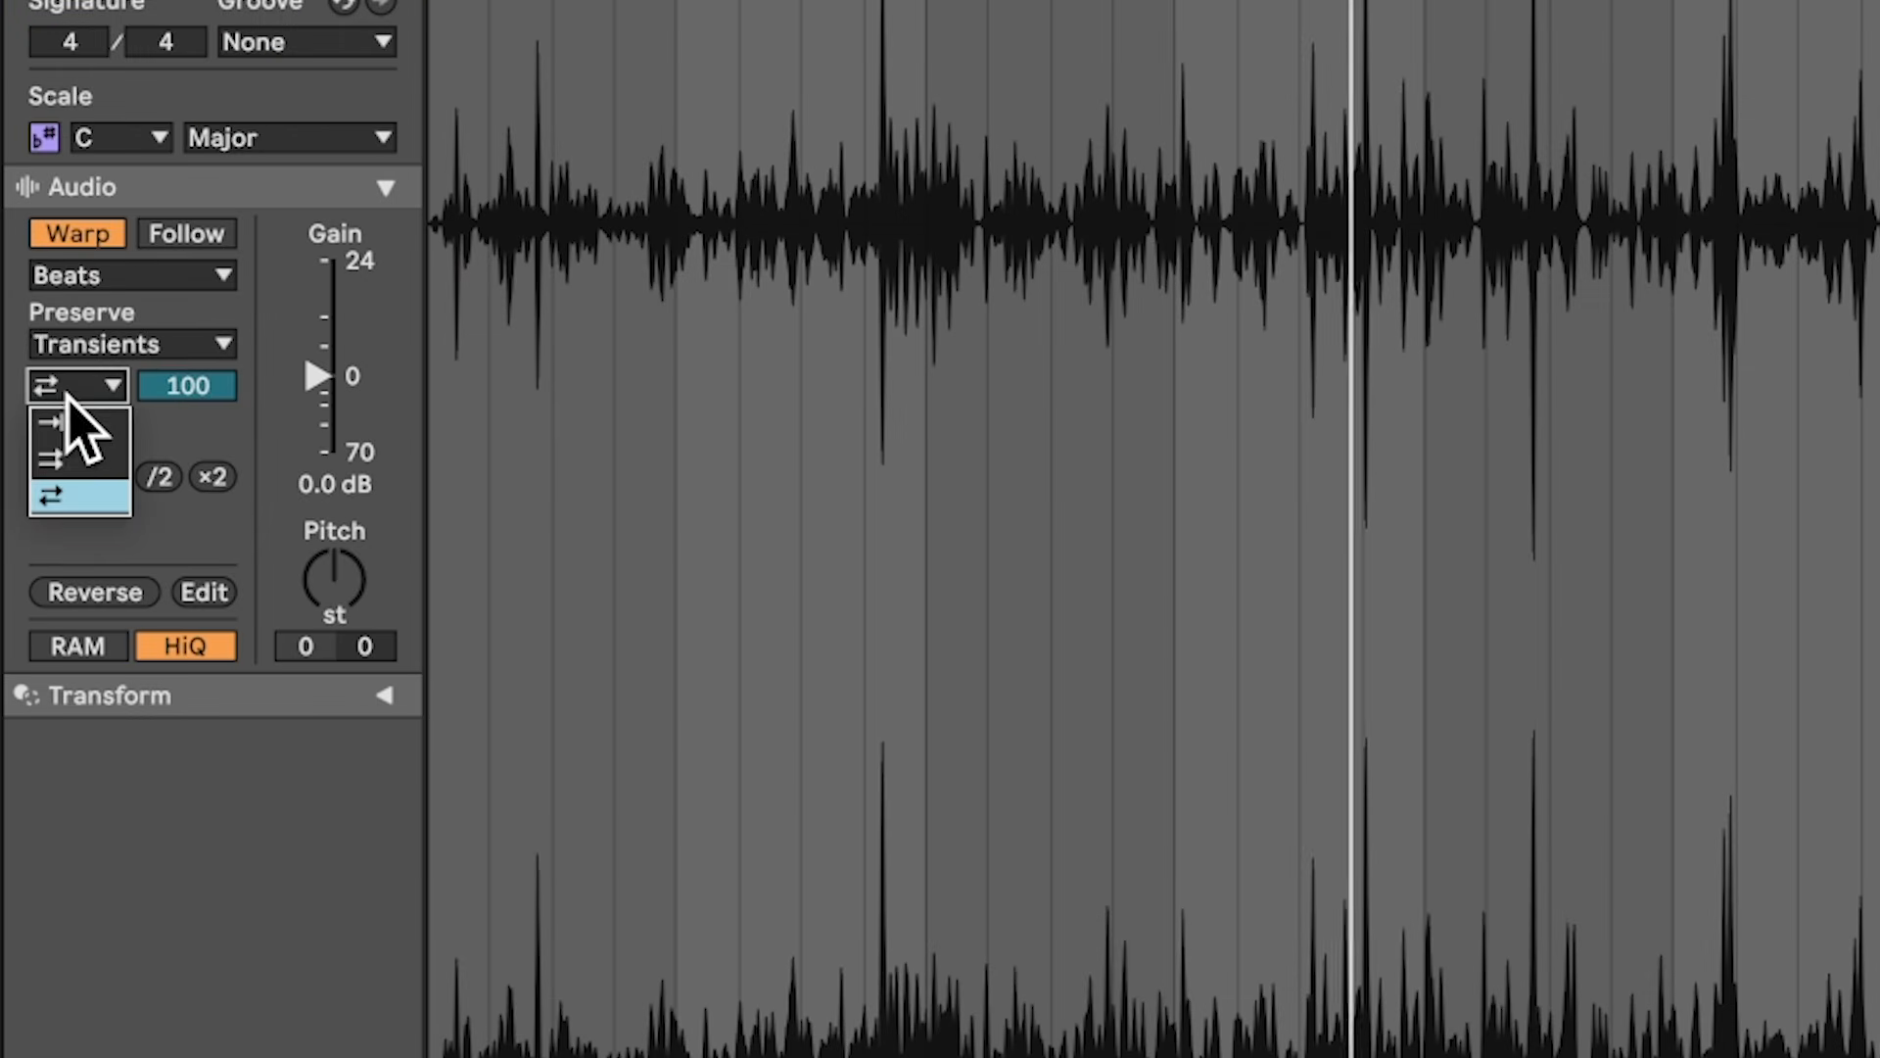
pyautogui.click(78, 421)
pyautogui.click(201, 389)
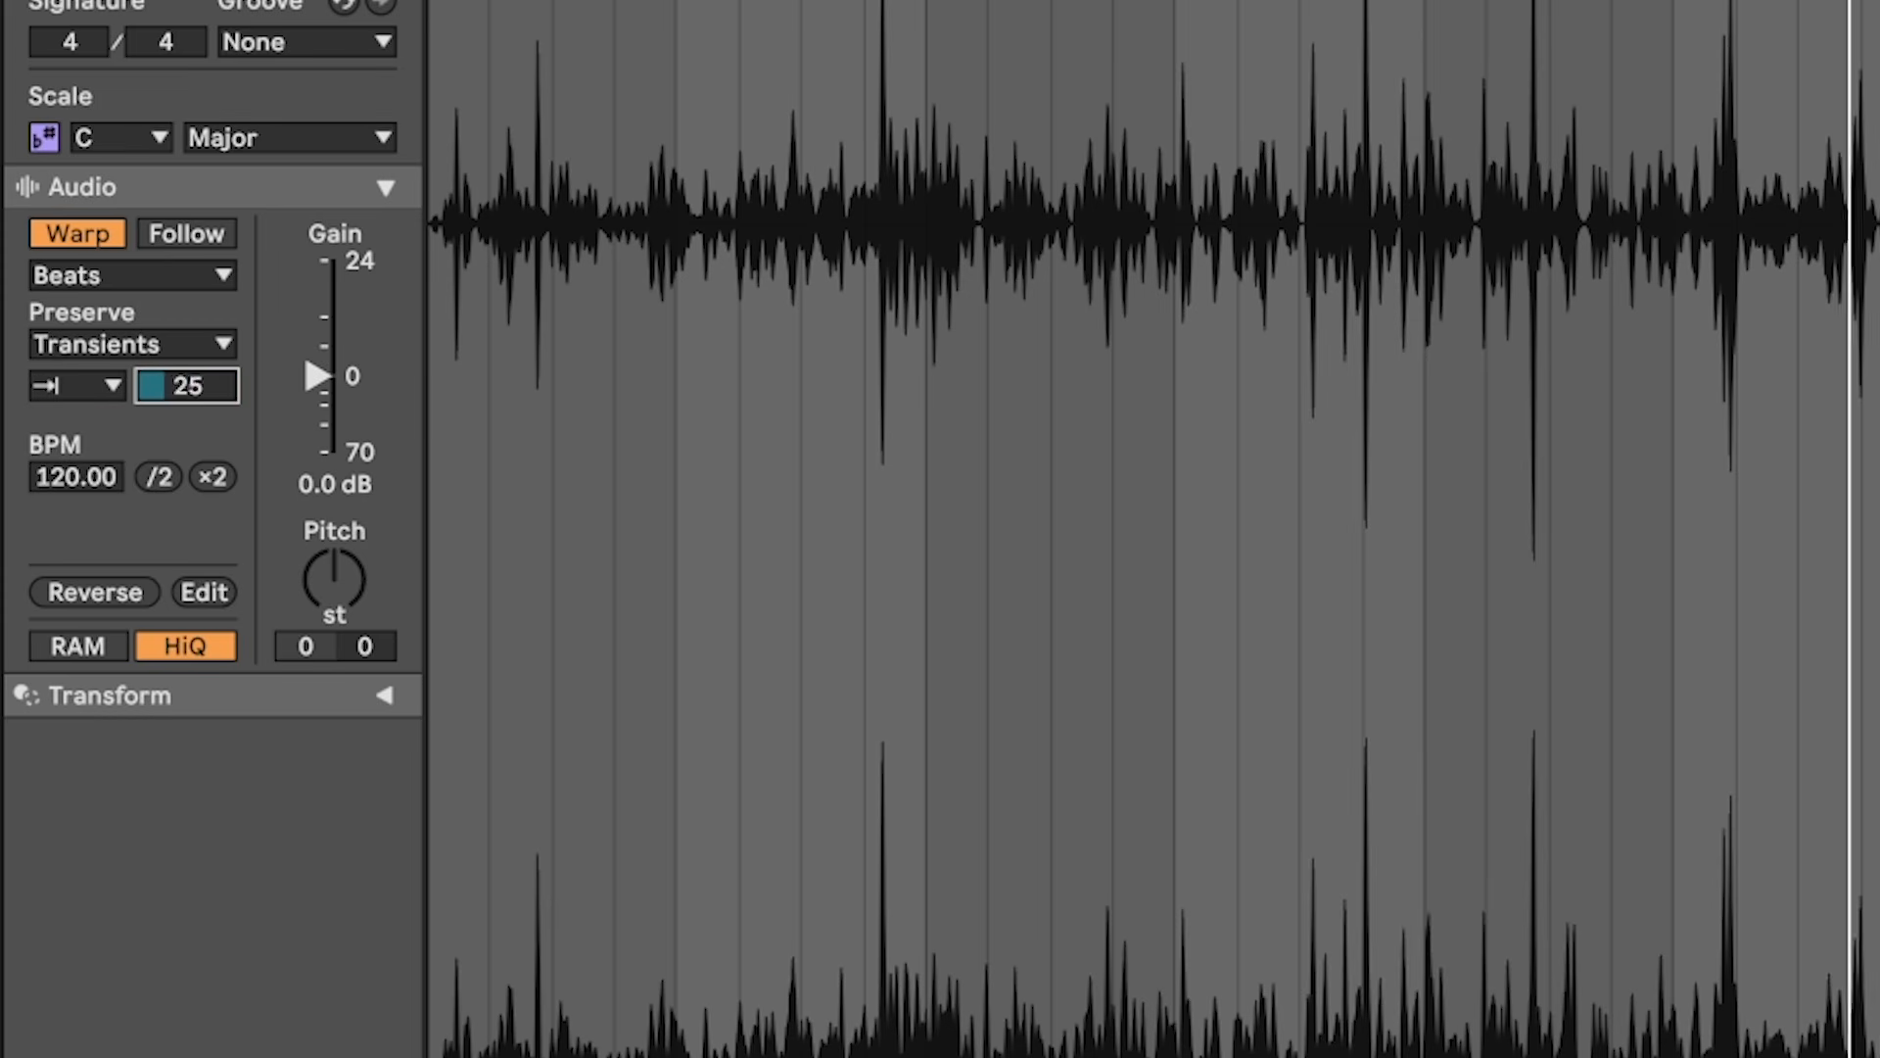
pyautogui.moveTo(338, 377); pyautogui.dragTo(318, 346)
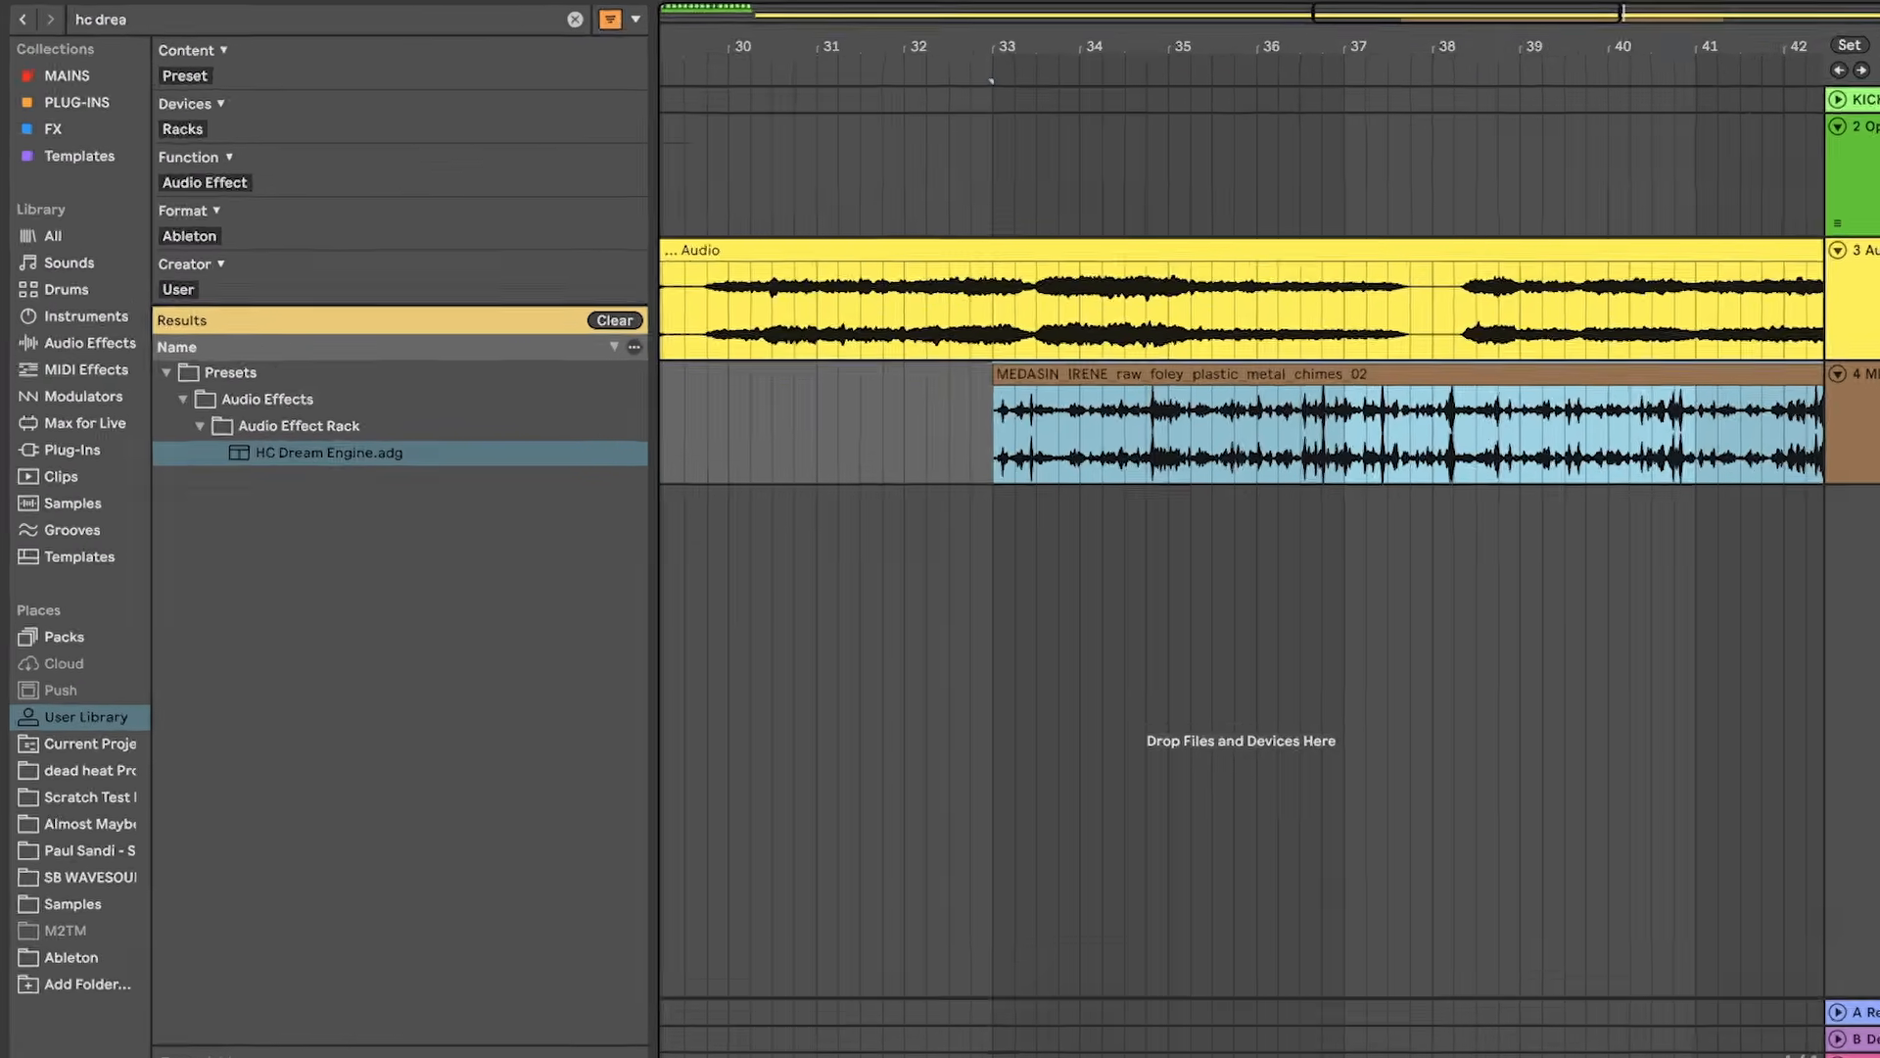
# Step: Select a one-bar slice of the chimes clip and add a Gate to the 3-Audio track
pyautogui.hscroll(5, 1482, 518)
pyautogui.hscroll(1, 1452, 514)
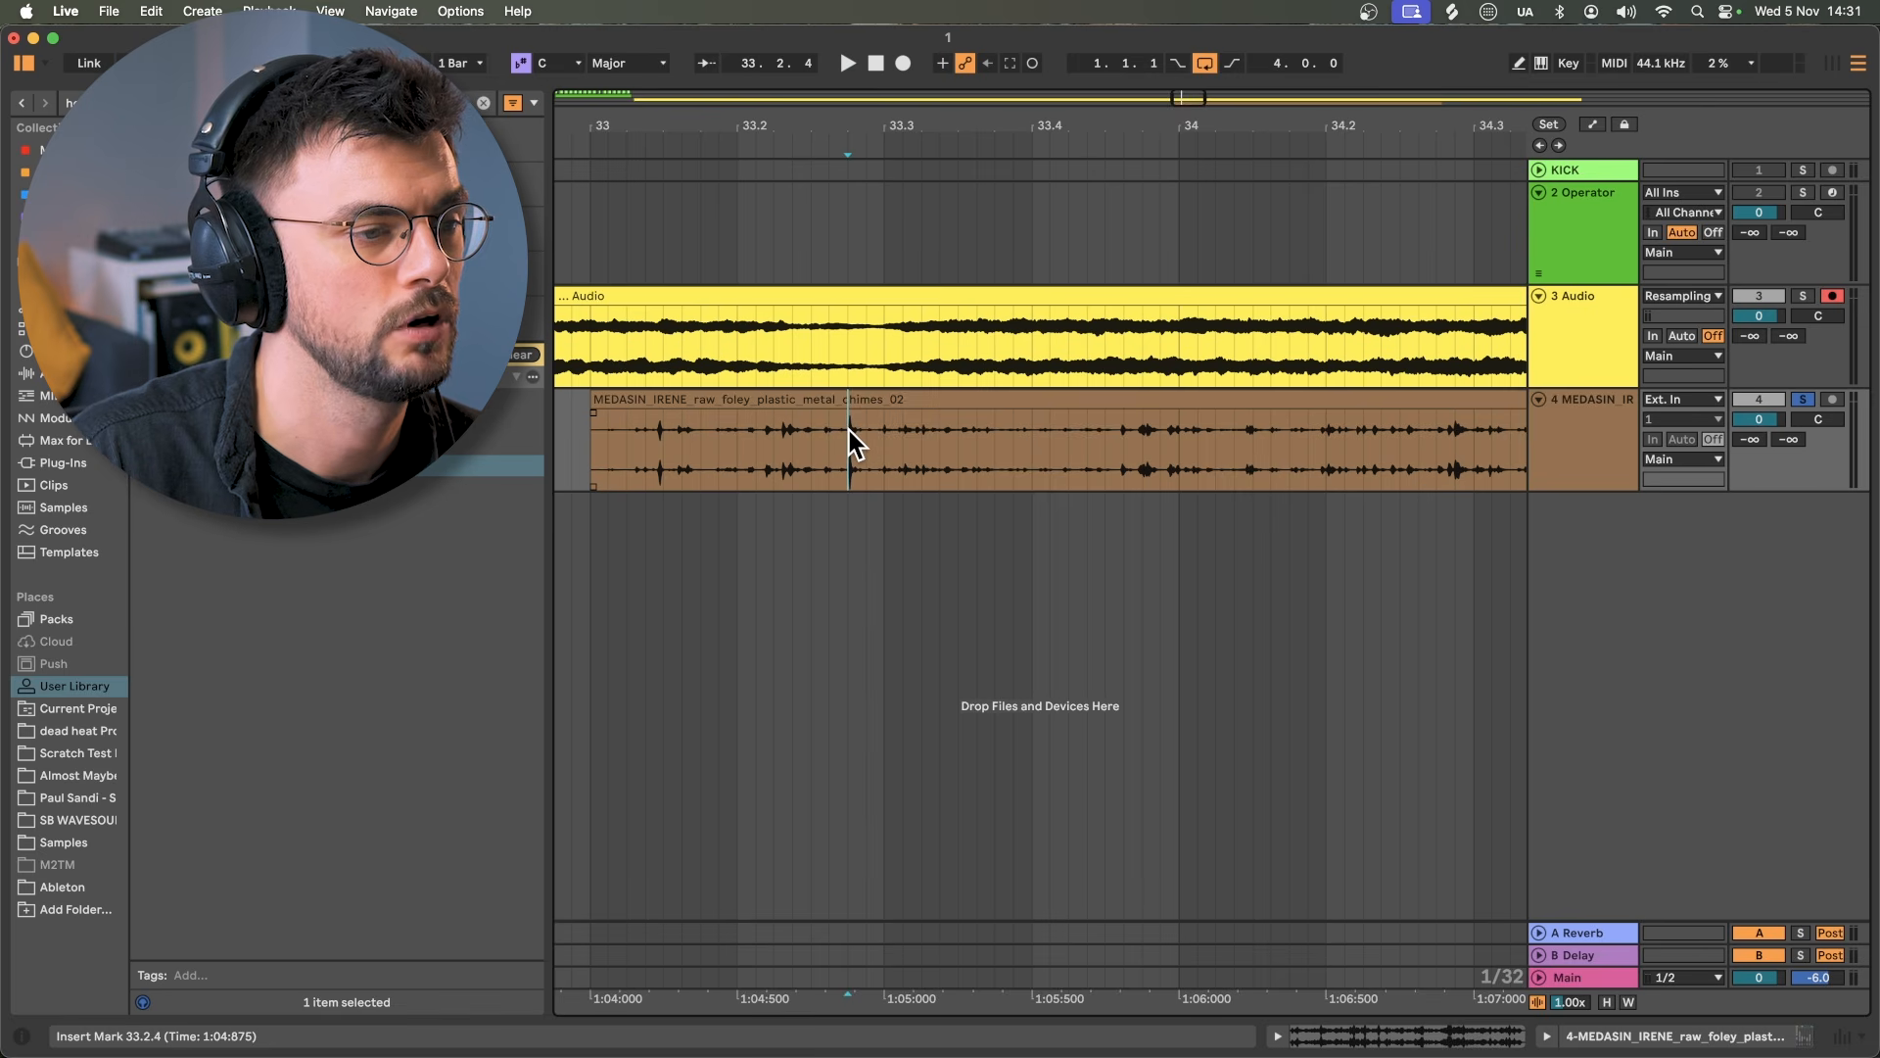
pyautogui.moveTo(852, 431); pyautogui.dragTo(1455, 431)
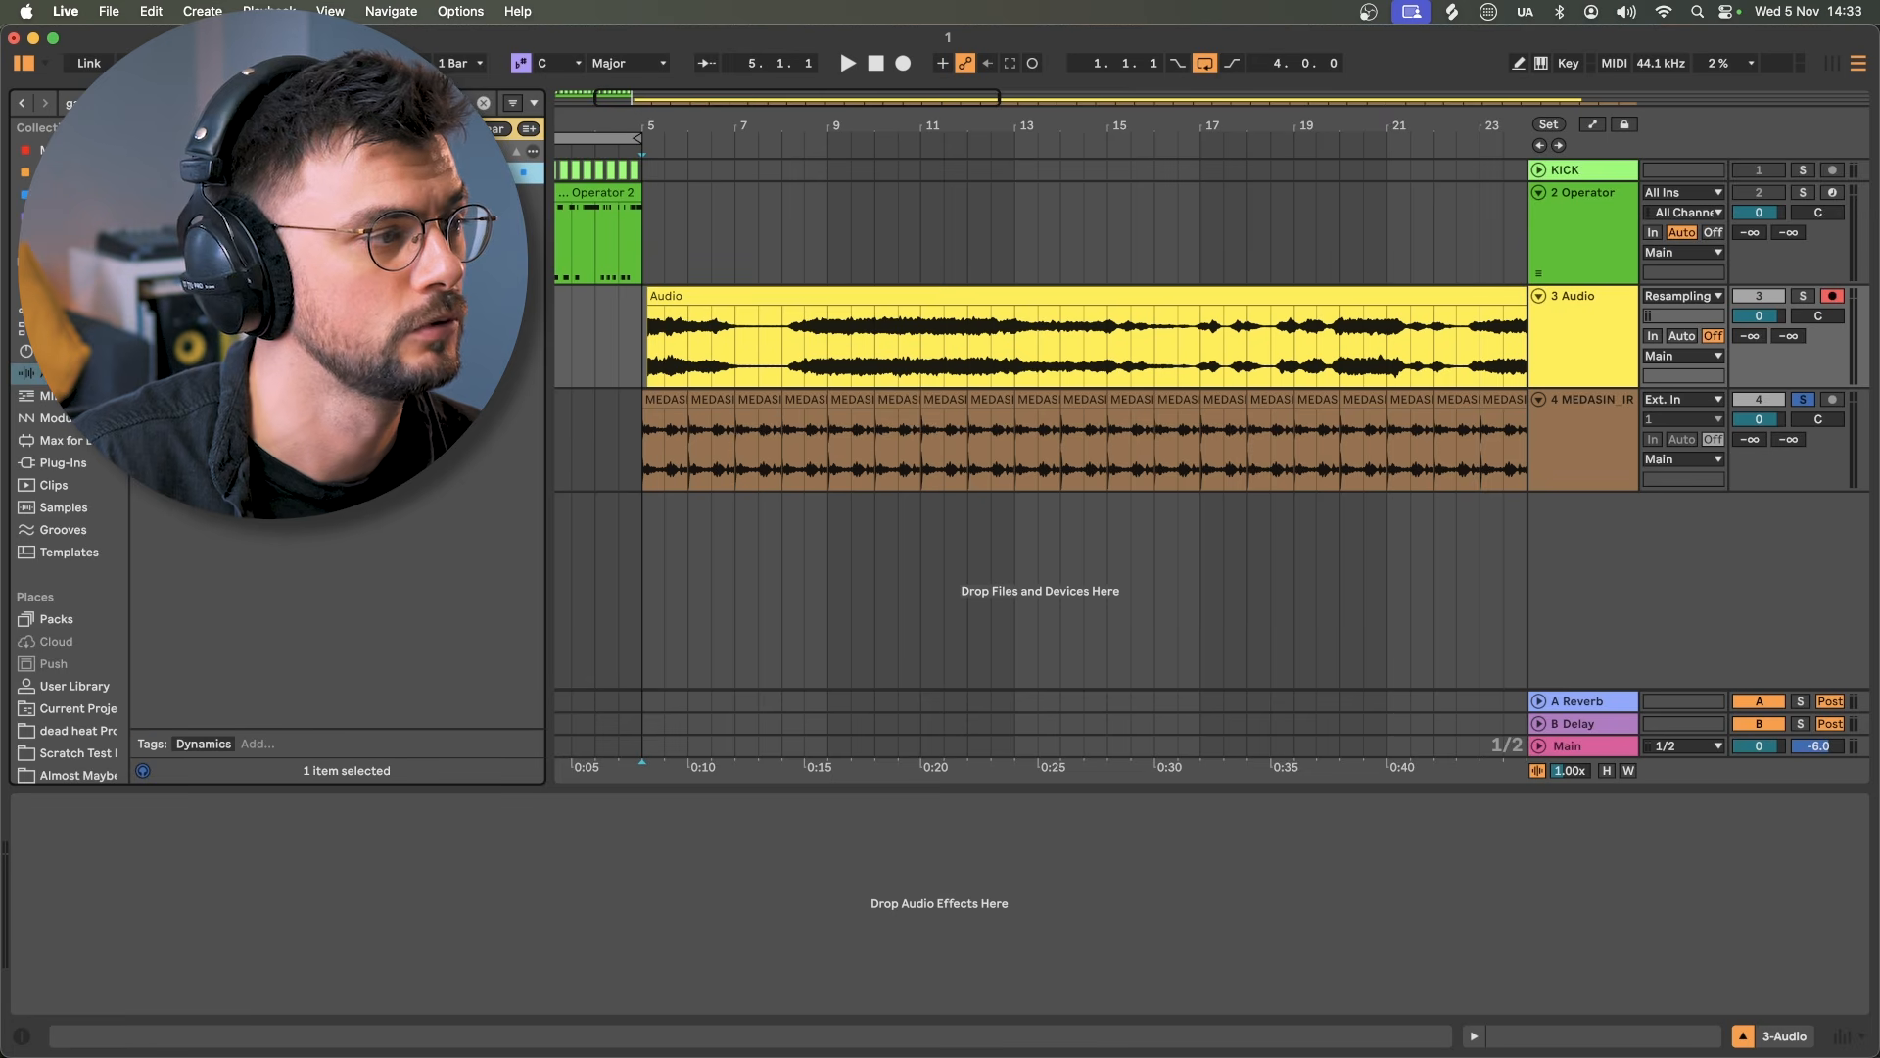
pyautogui.moveTo(778, 320); pyautogui.dragTo(778, 316)
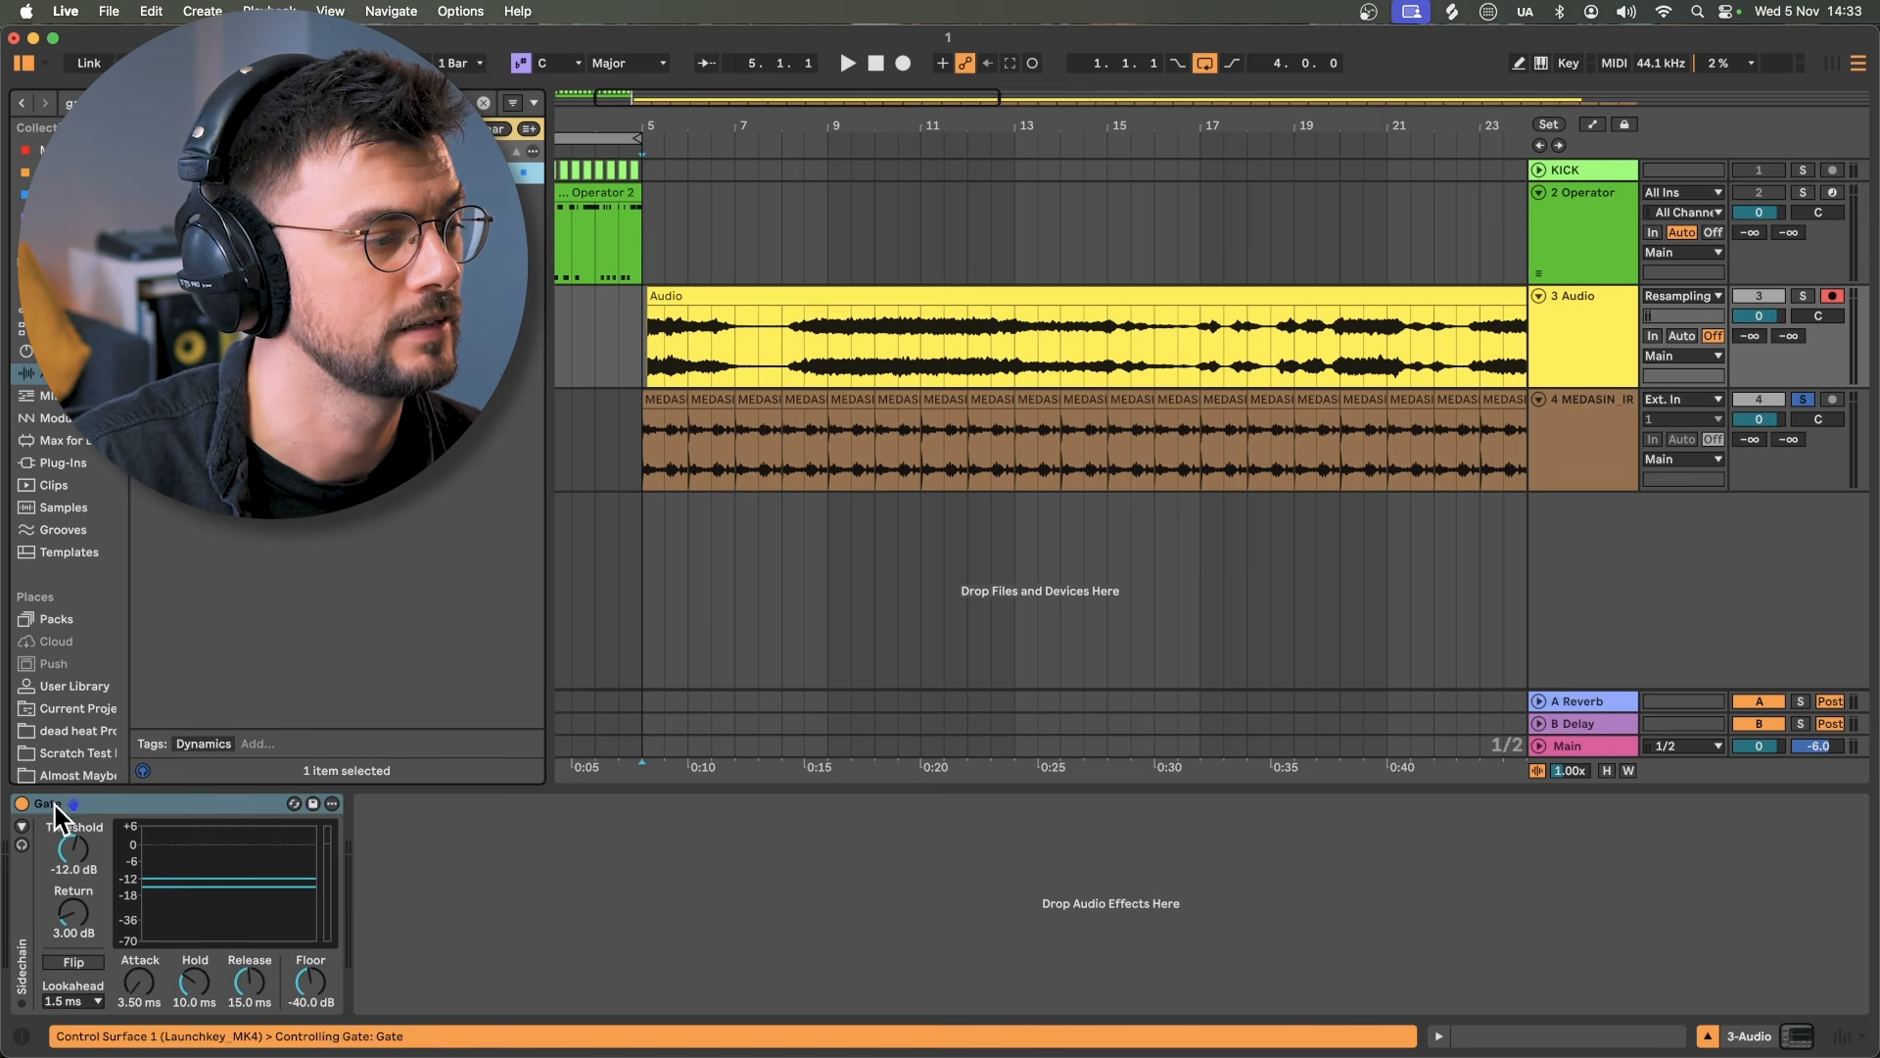
# Step: Key the Gate externally from the 4-MEDASIN chimes track and solo the Audio track
pyautogui.click(21, 826)
pyautogui.click(100, 727)
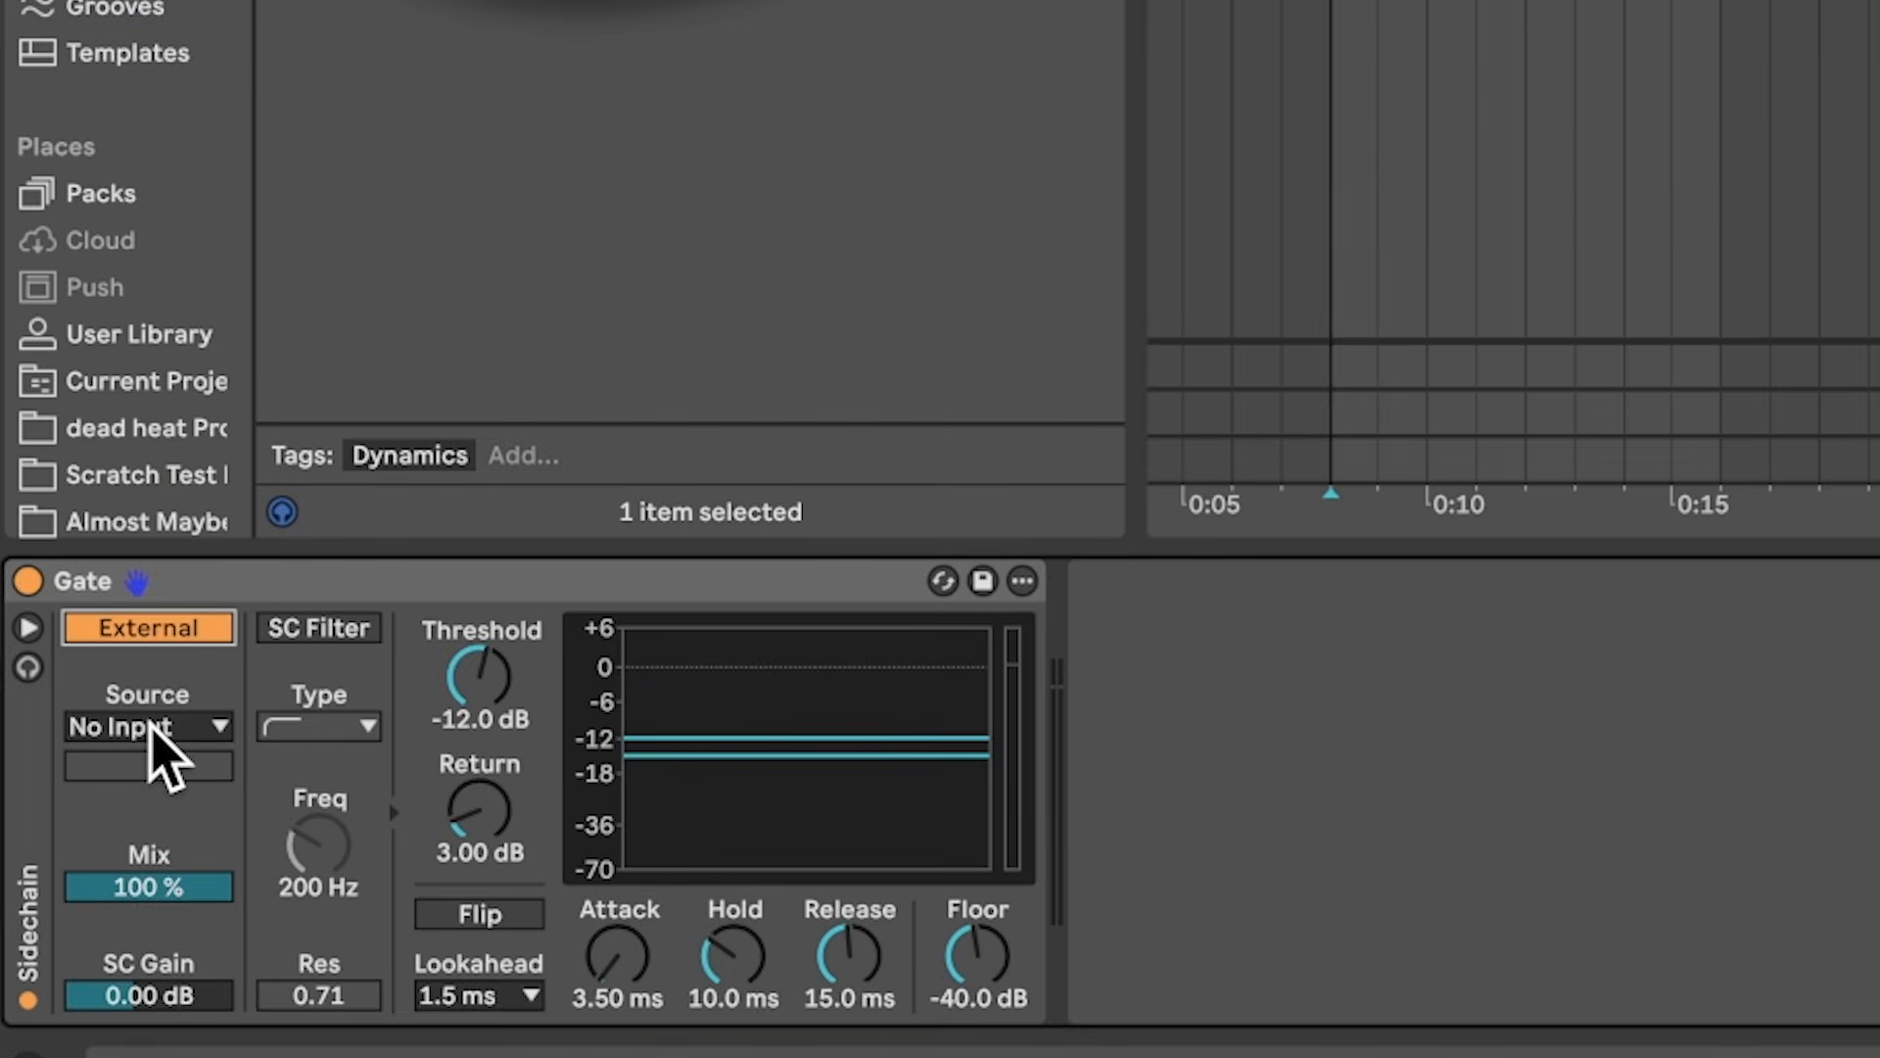
pyautogui.click(118, 801)
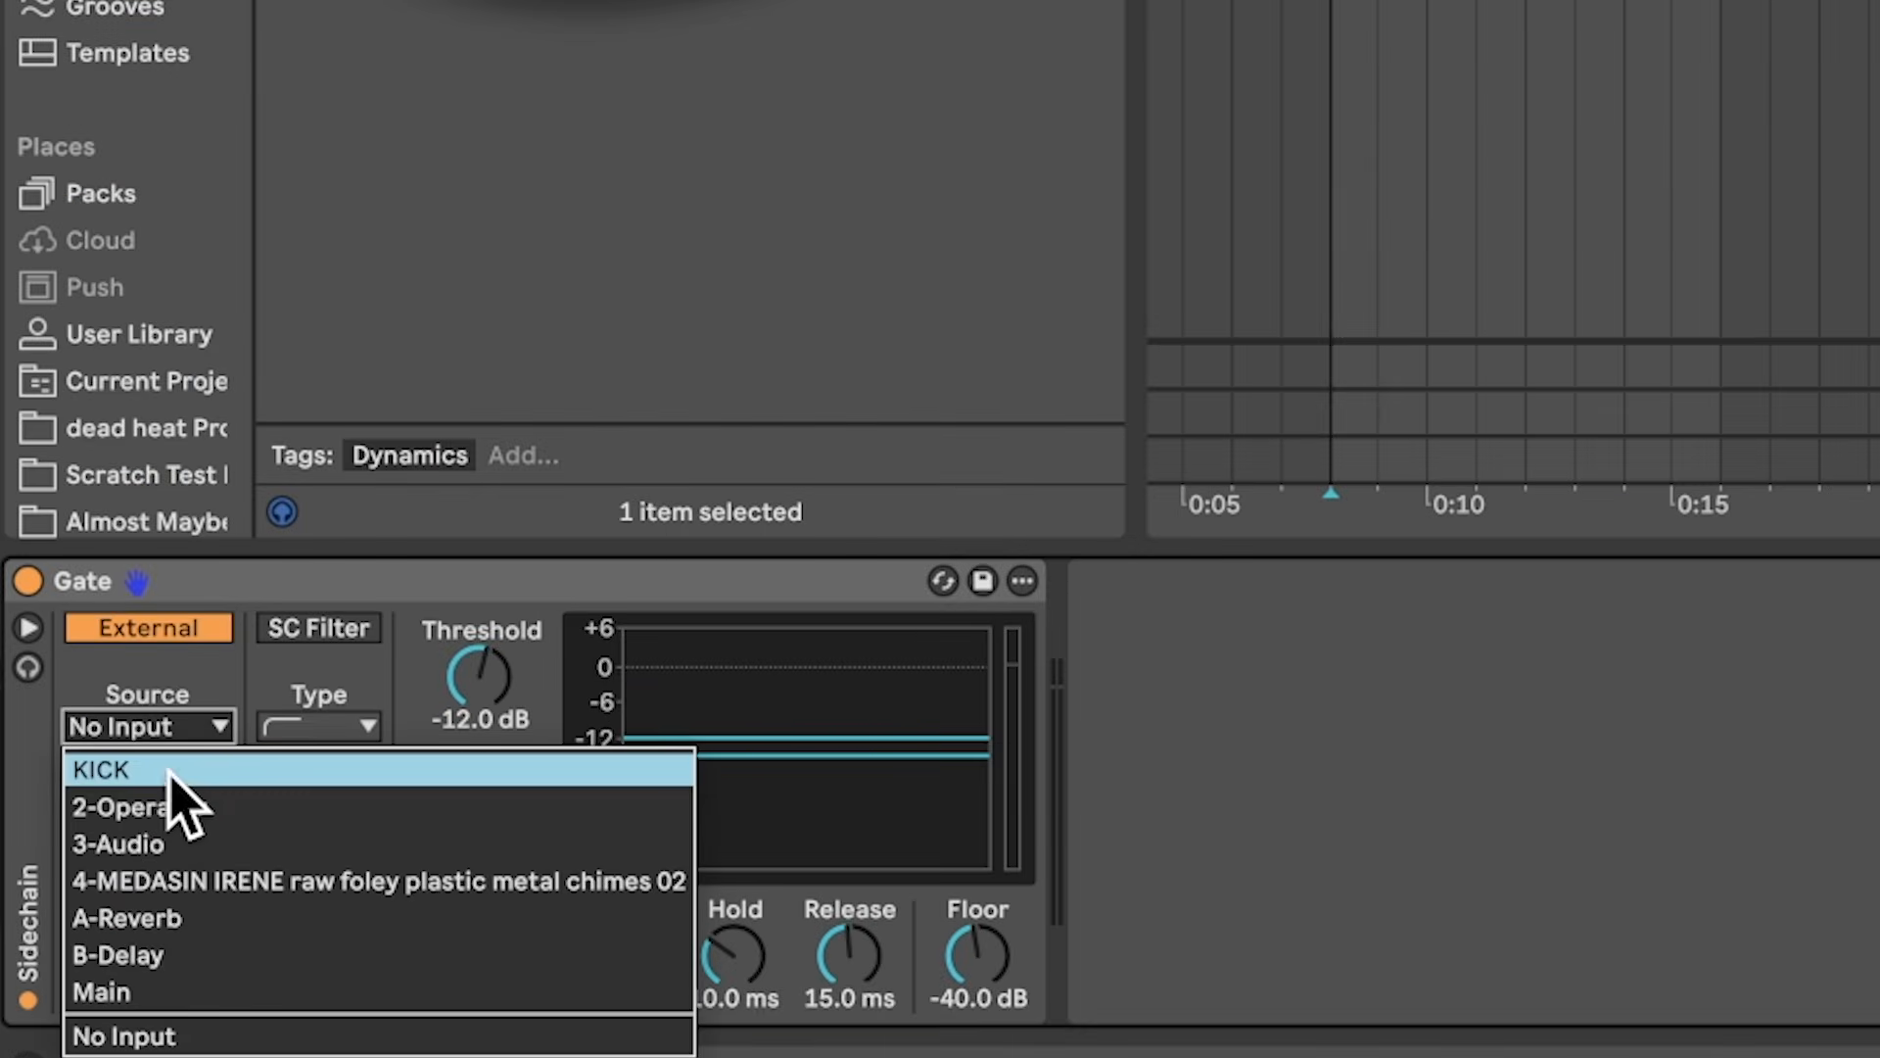
pyautogui.click(166, 881)
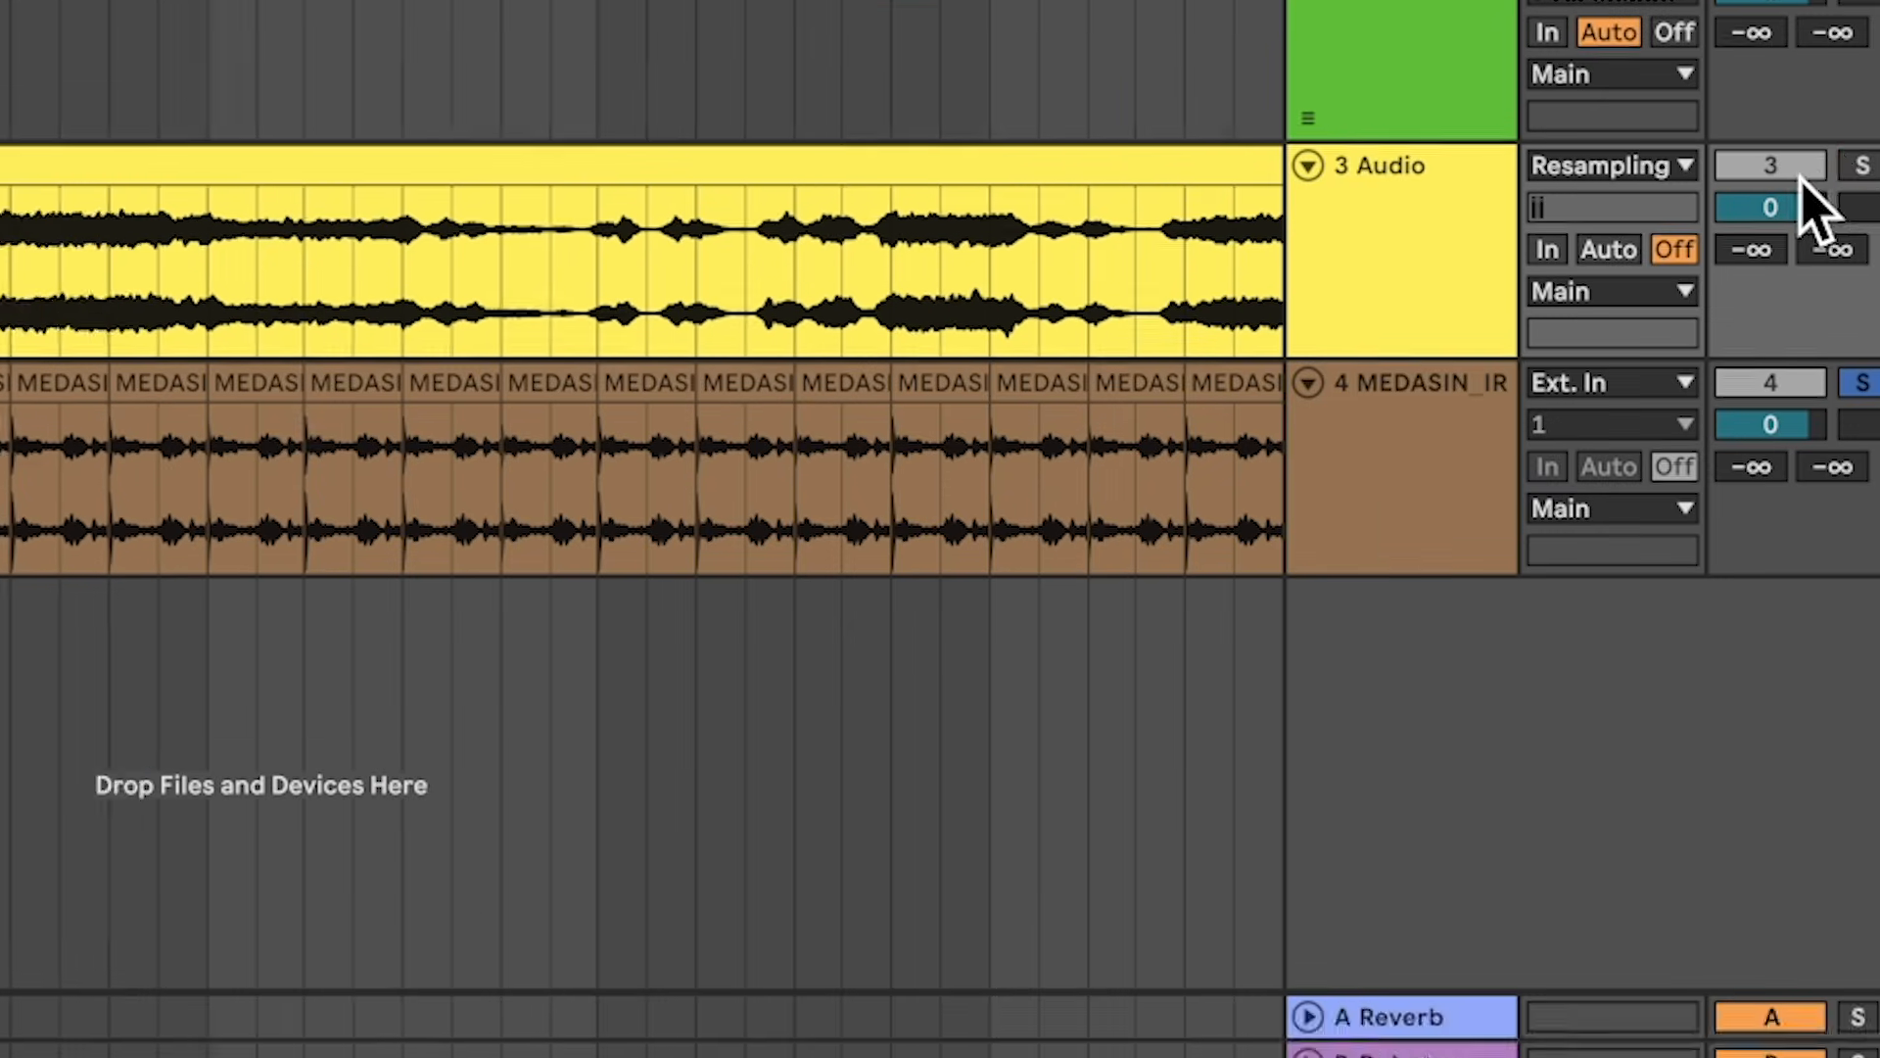
pyautogui.keyDown('super'); pyautogui.click(1718, 204); pyautogui.keyUp('super')
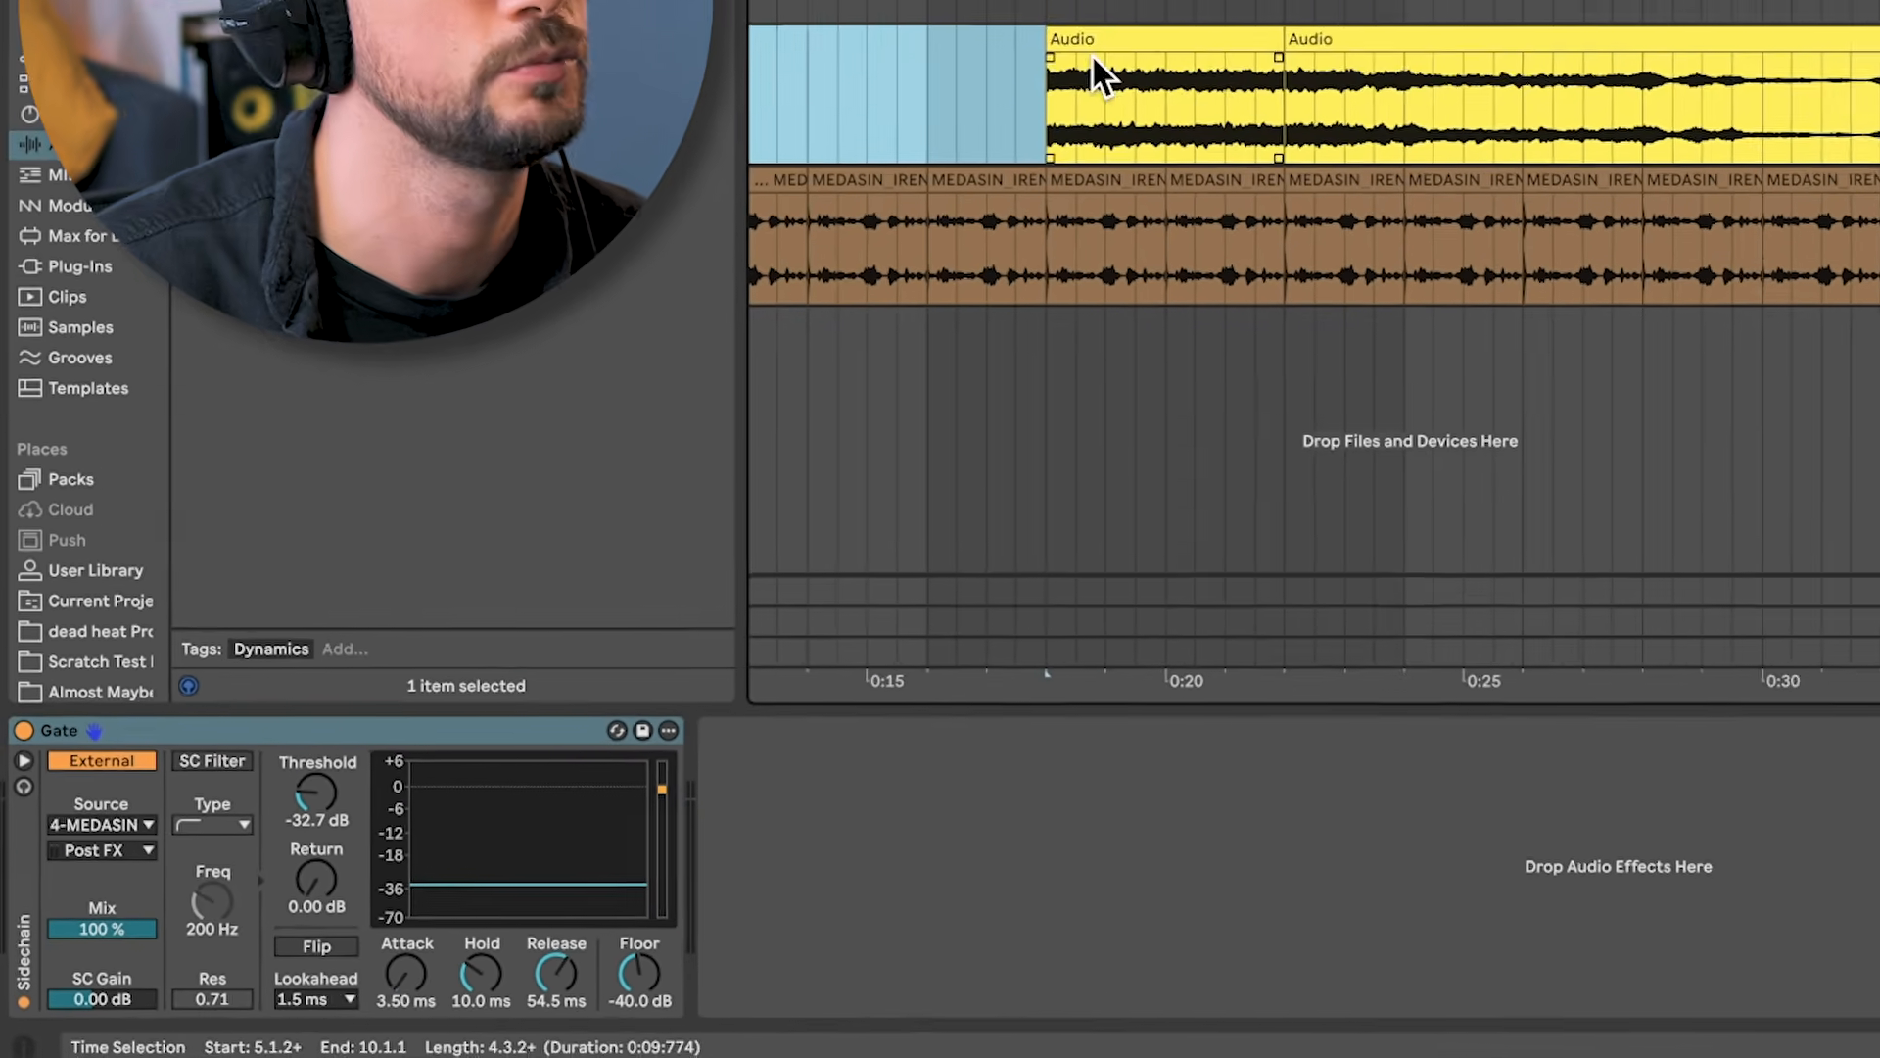
# Step: Audition the gated vocal texture from several points in the arrangement, including bars 13 and 23
pyautogui.hscroll(2, 1040, 349)
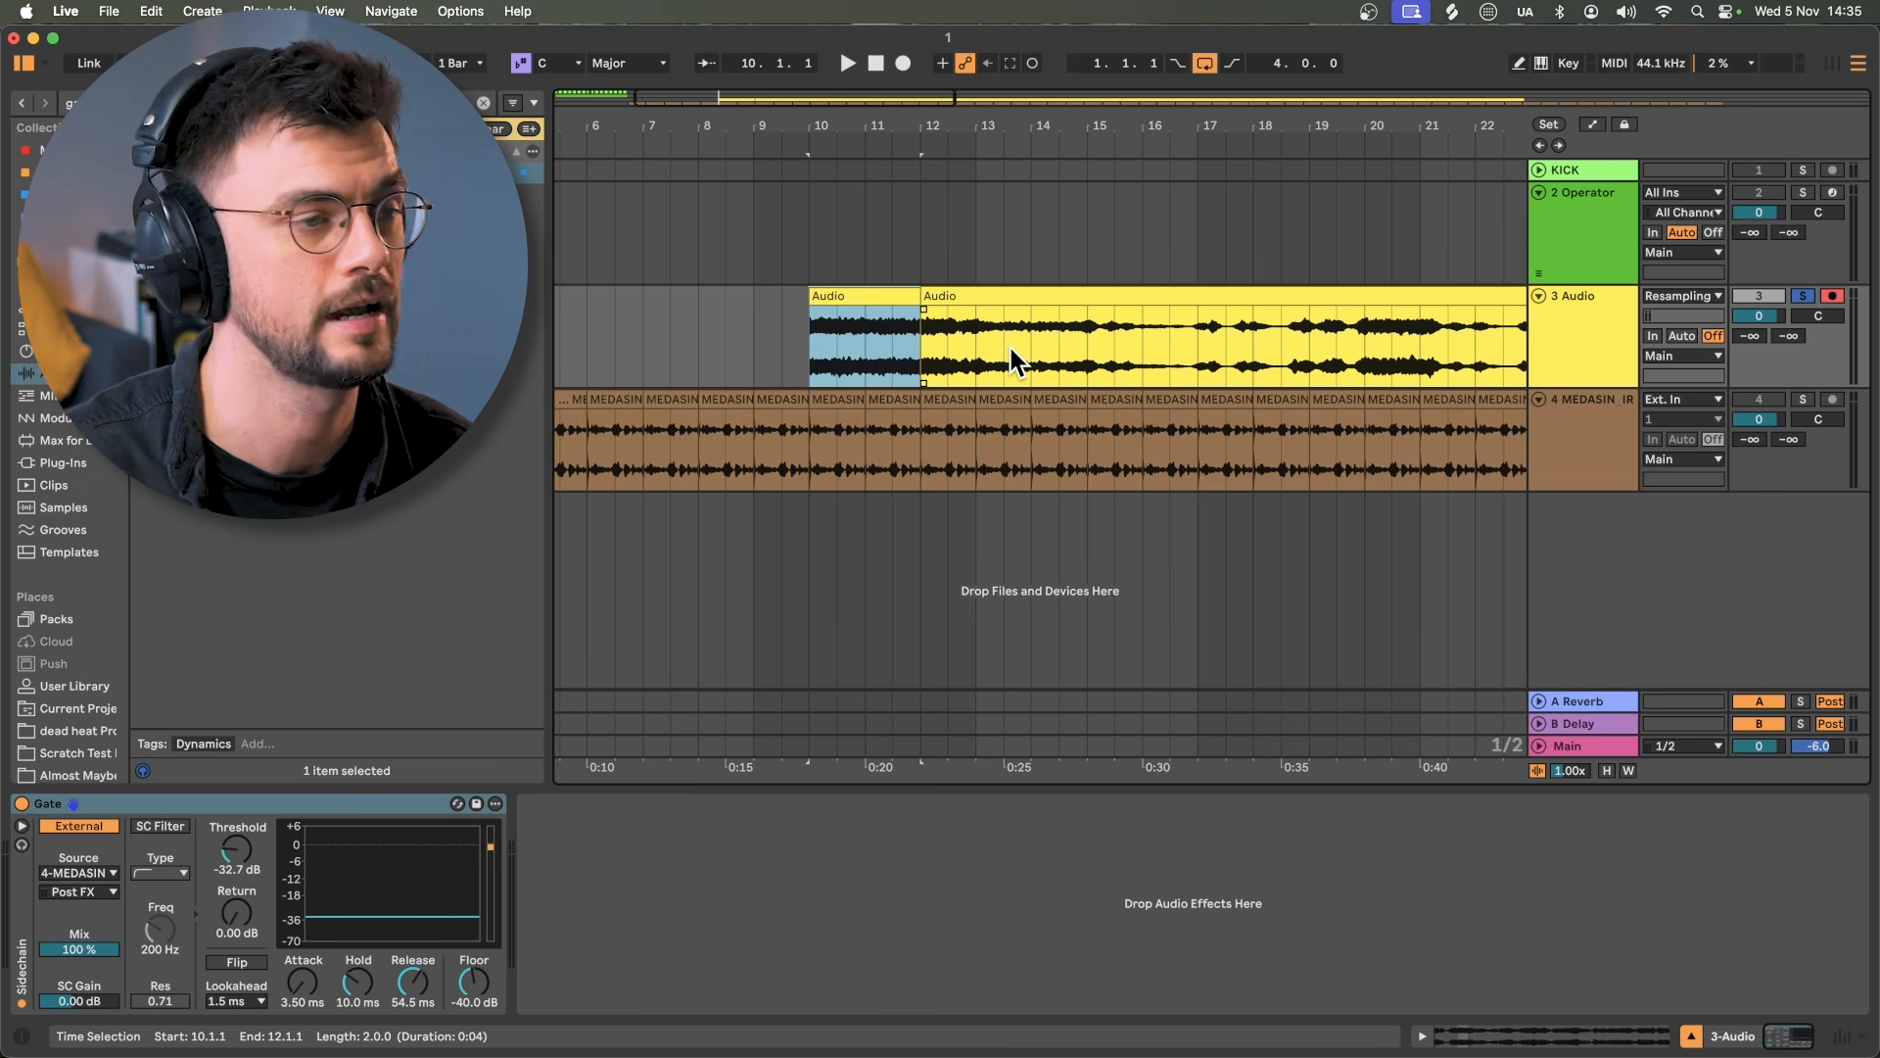
pyautogui.click(987, 336)
pyautogui.hscroll(2, 955, 323)
pyautogui.press('space')
pyautogui.click(886, 341)
pyautogui.press('space')
pyautogui.press('space')
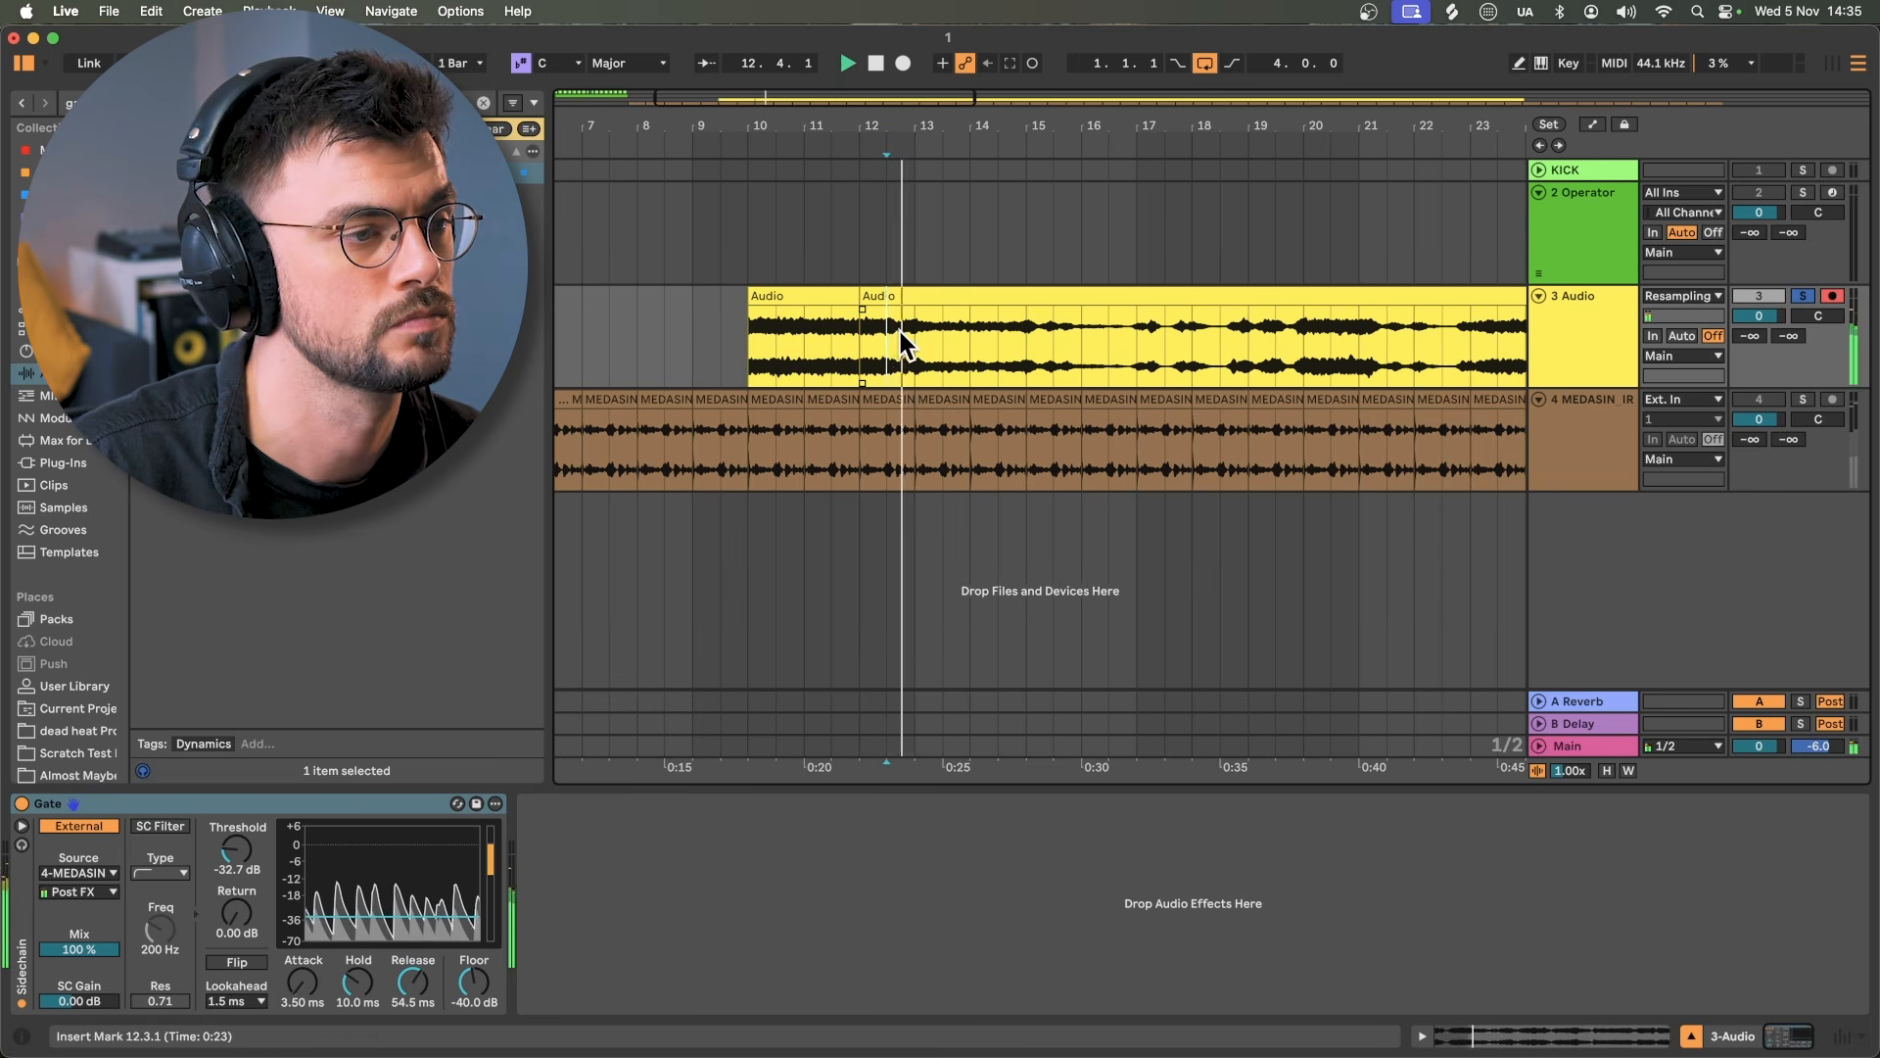
pyautogui.hscroll(7, 901, 331)
pyautogui.click(1096, 328)
pyautogui.press('space')
pyautogui.press('space')
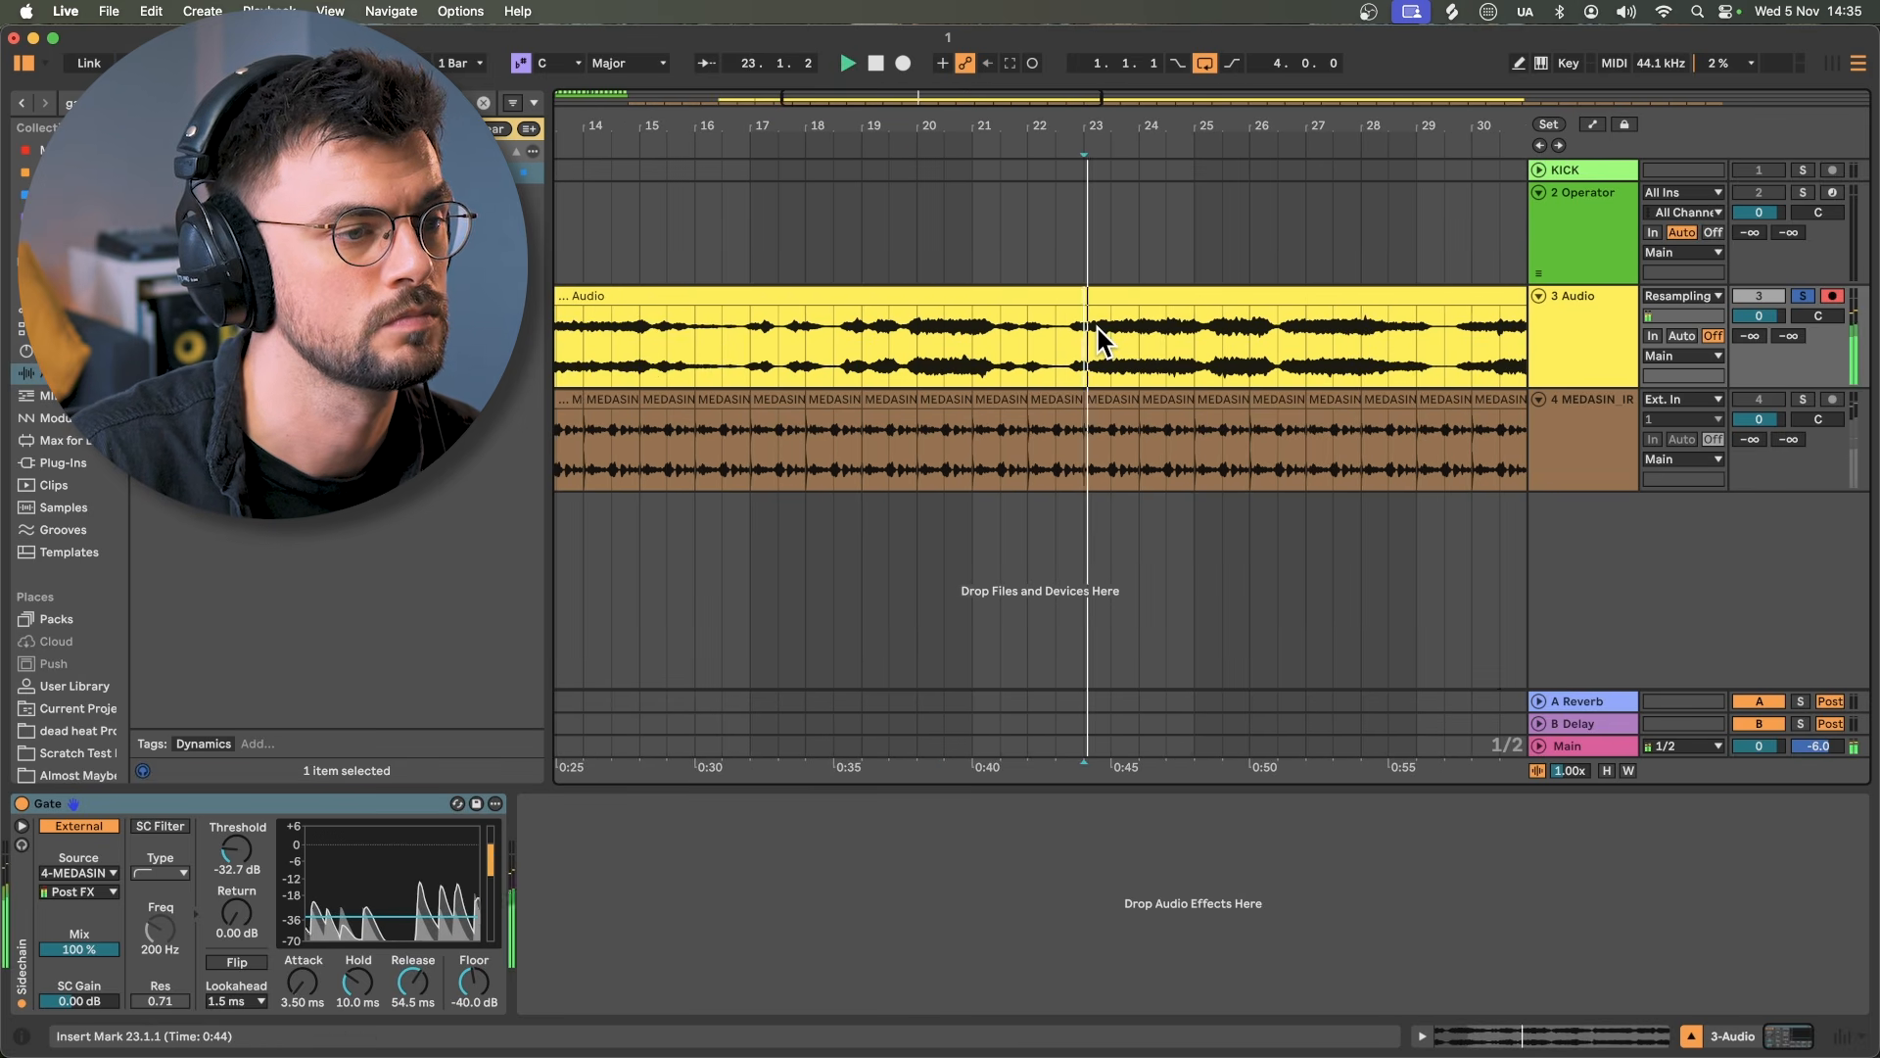
pyautogui.hscroll(2, 1072, 331)
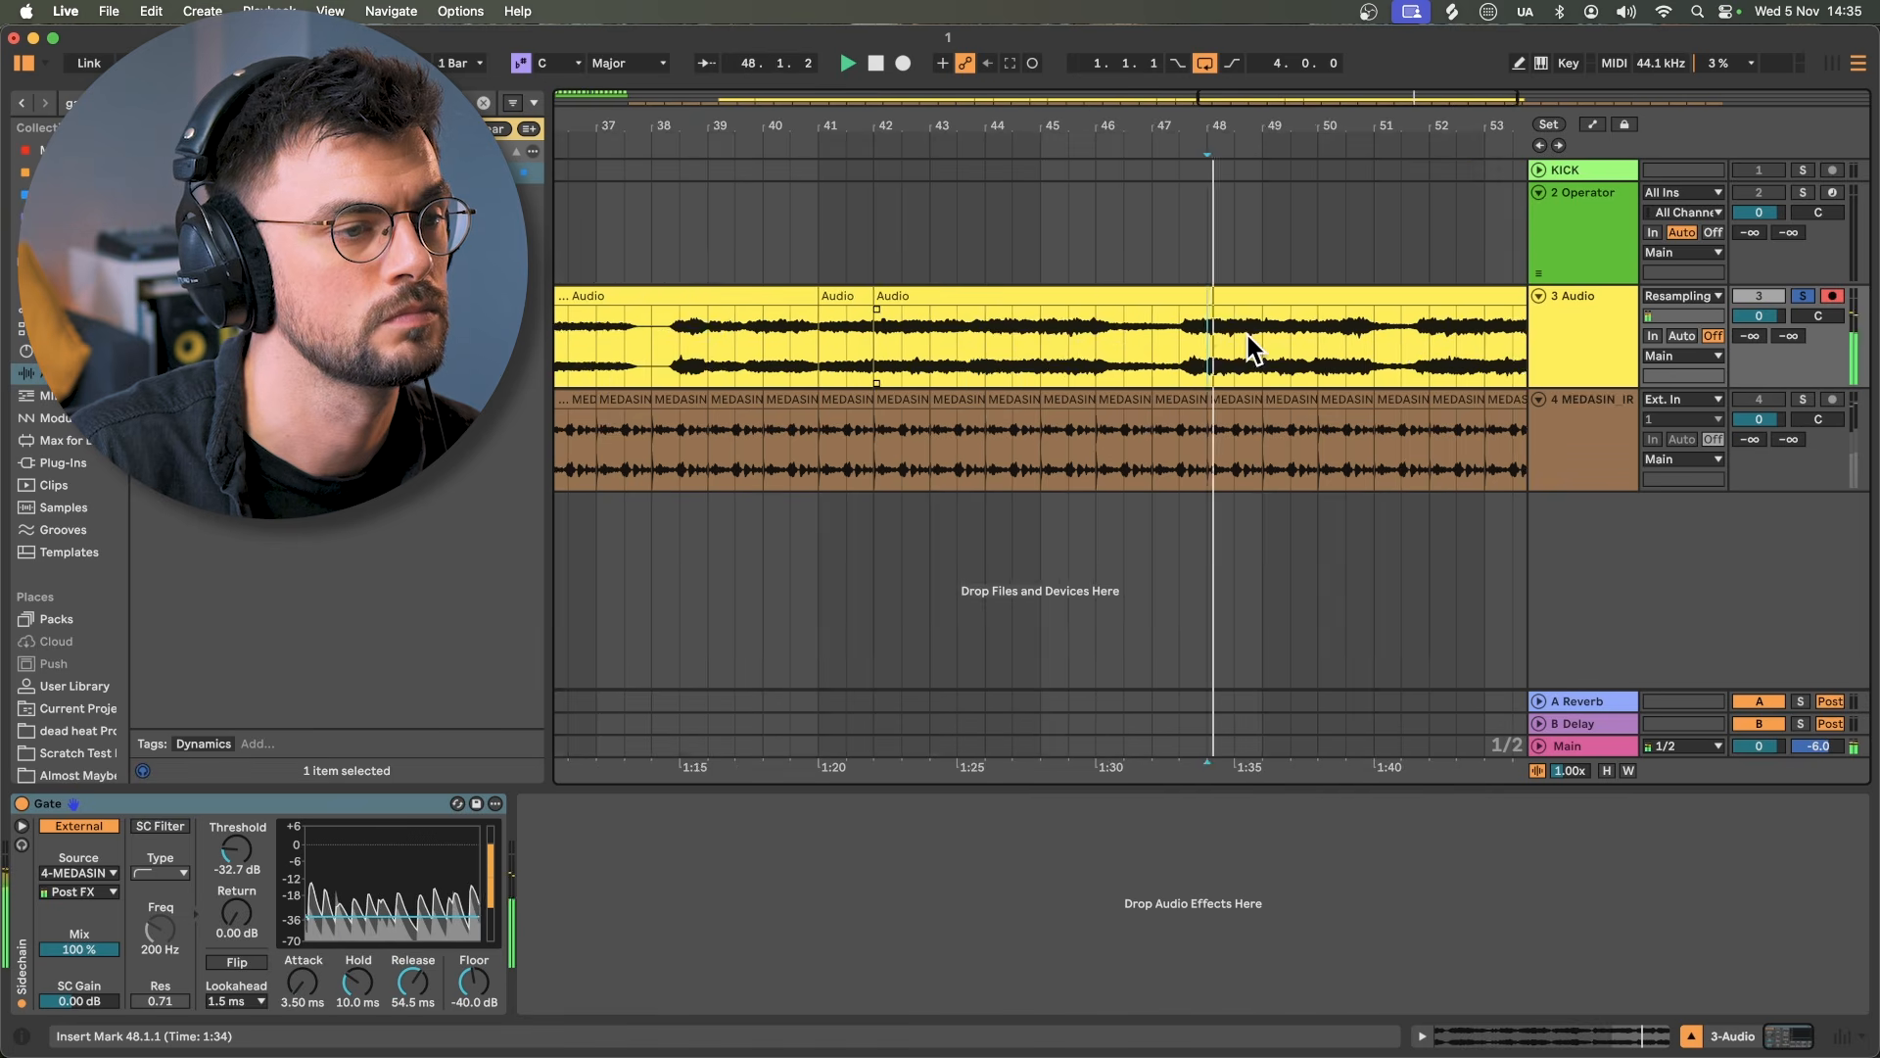
pyautogui.hscroll(5, 1248, 334)
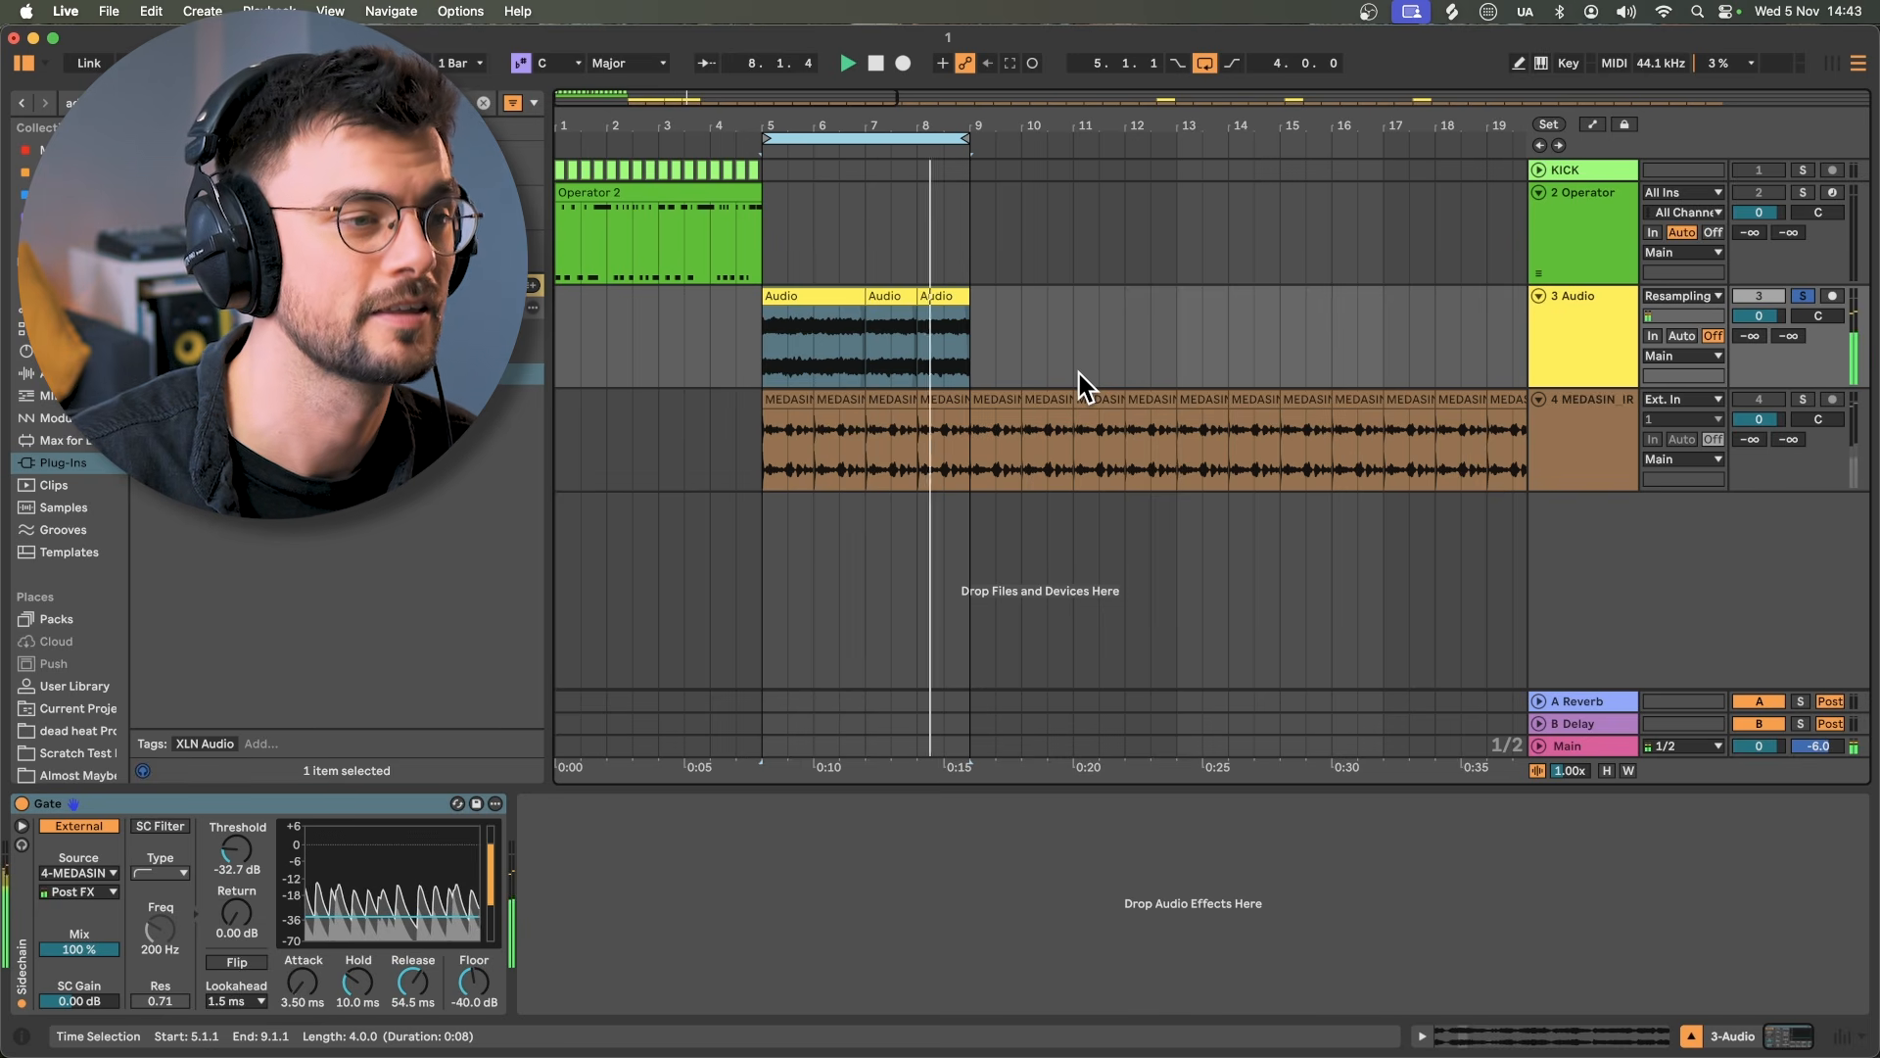
# Step: Bounce the Audio track in place and delete the chimes track
pyautogui.rightClick(1596, 368)
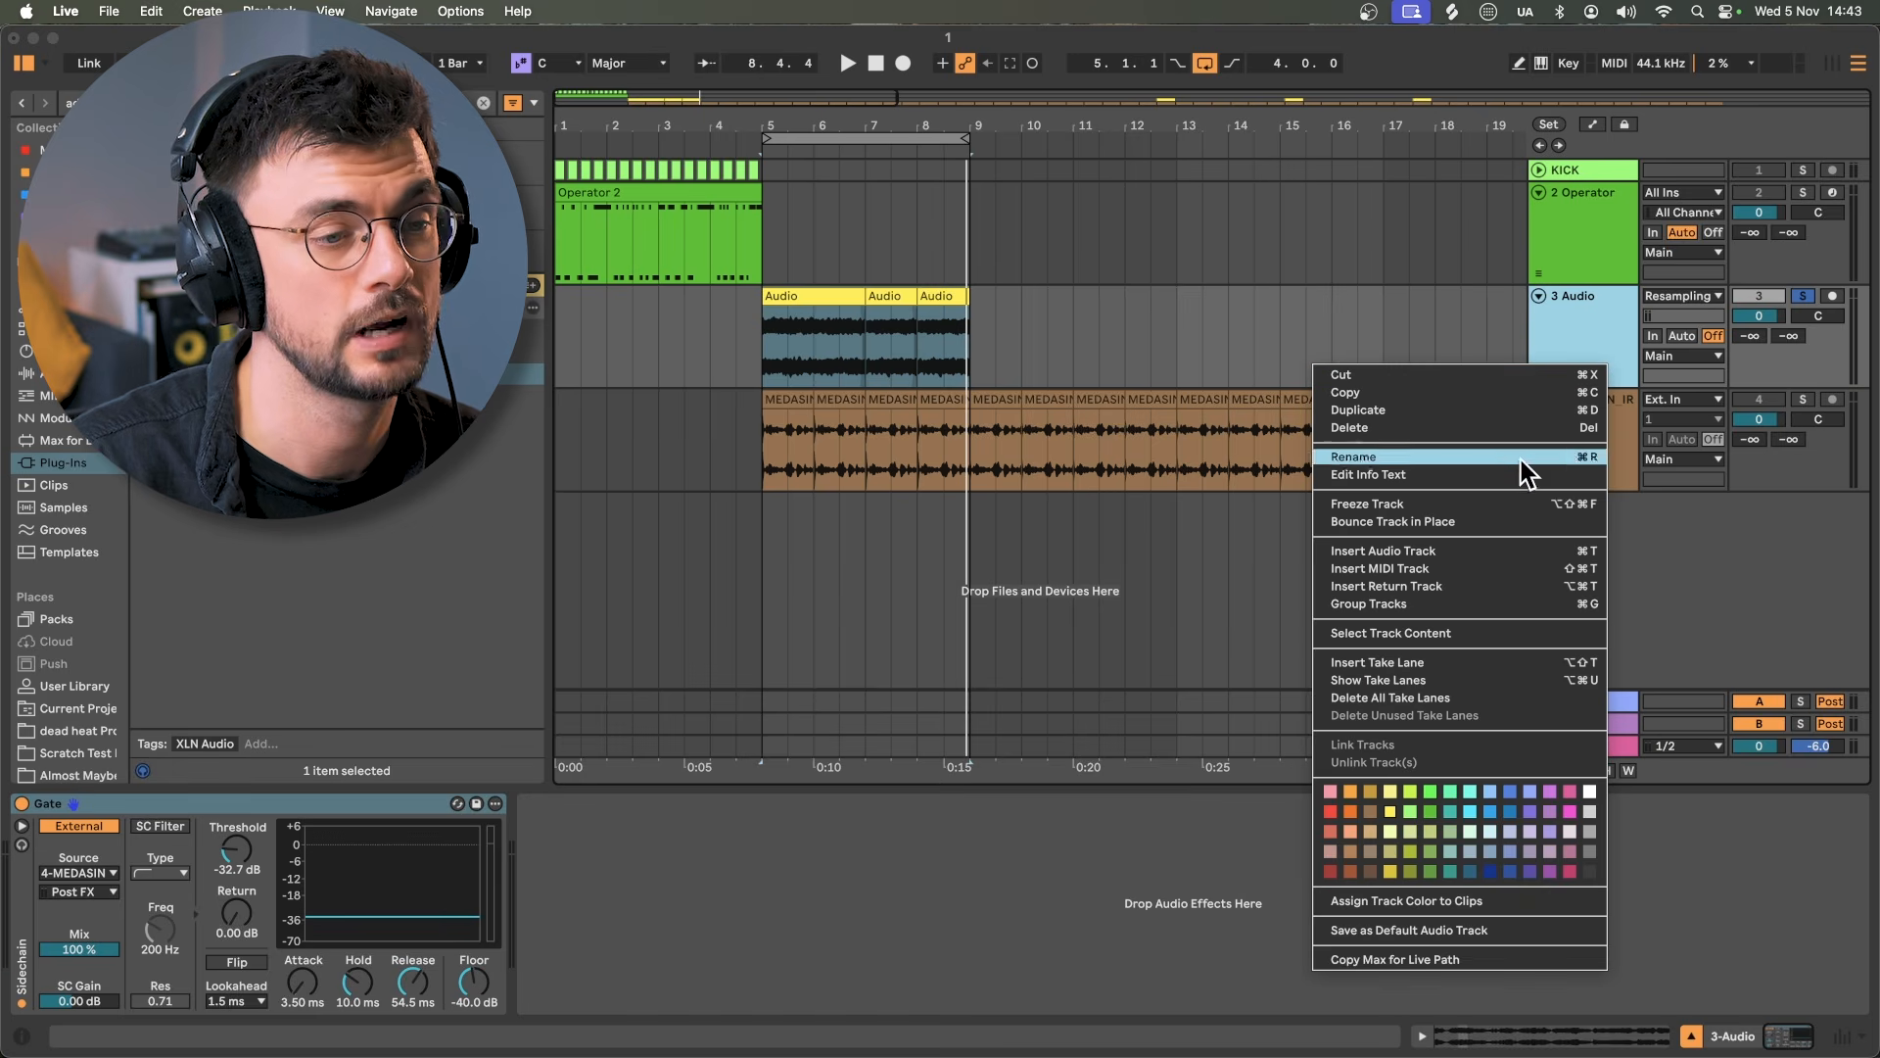
pyautogui.click(1433, 521)
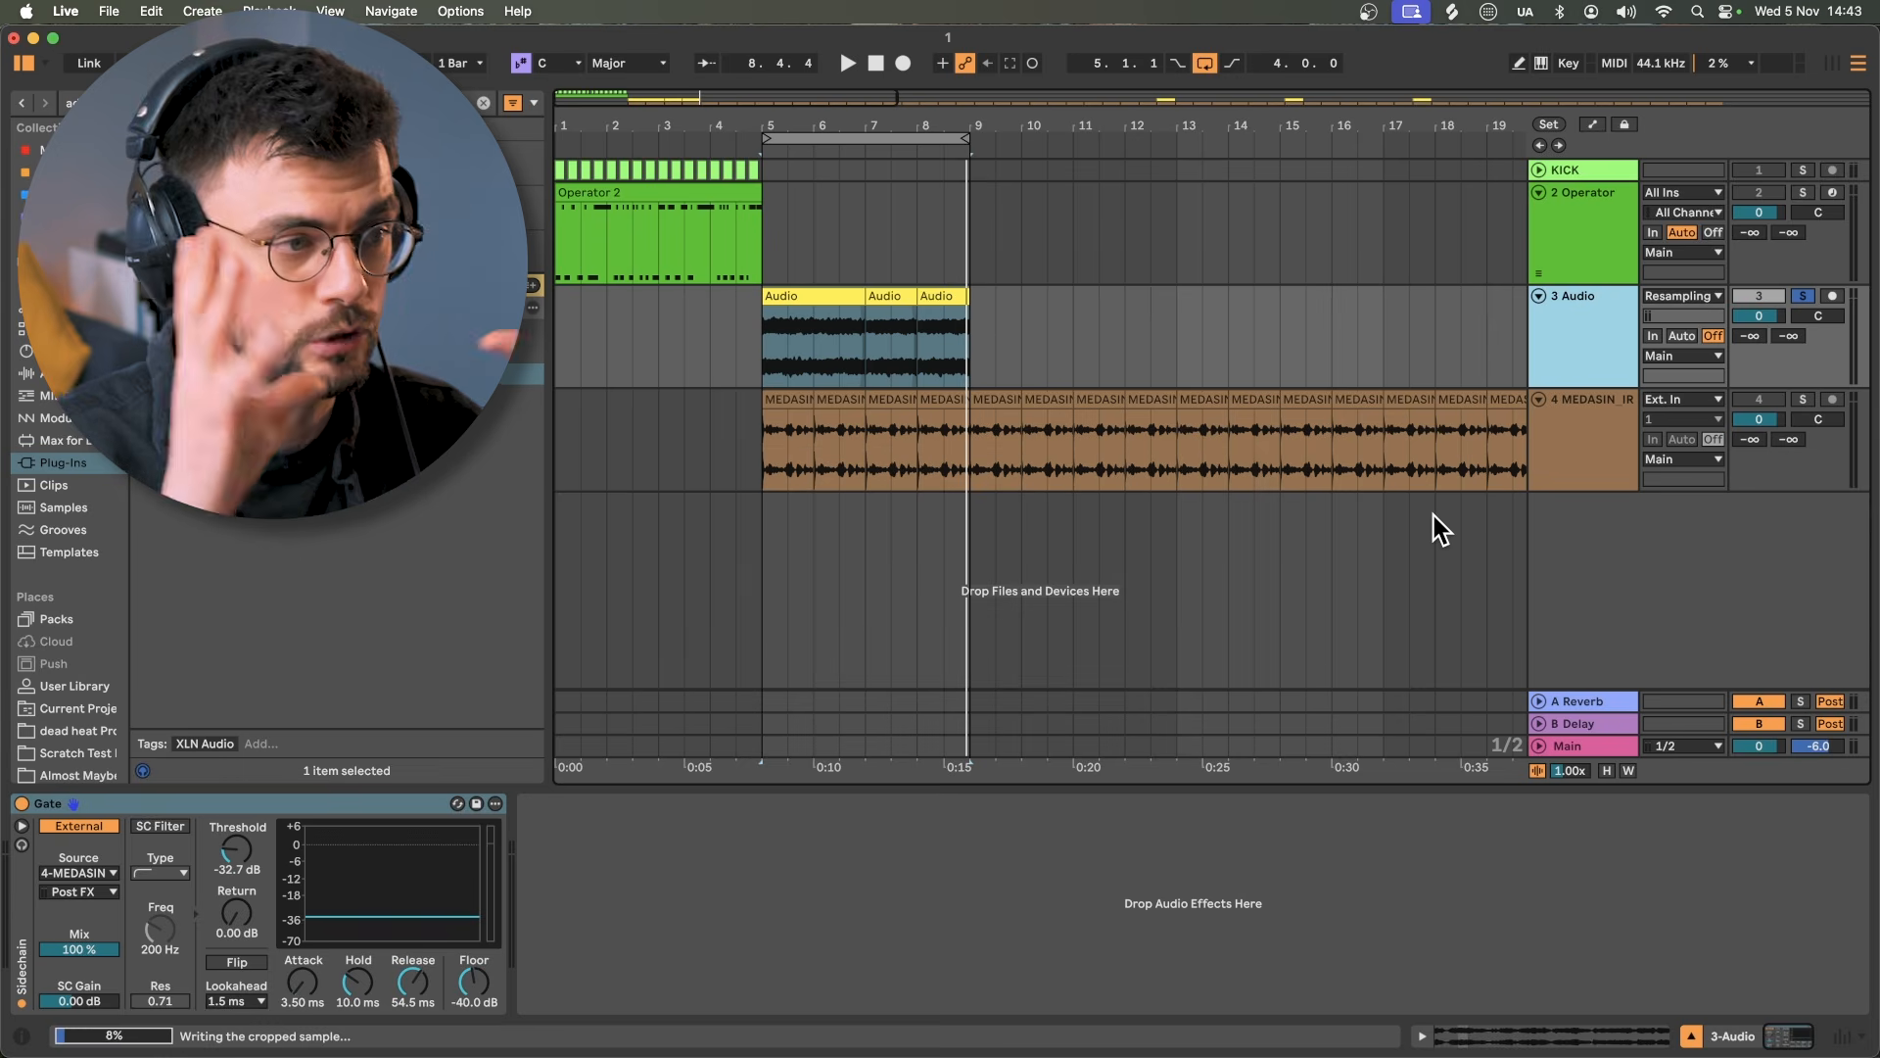
pyautogui.click(1593, 437)
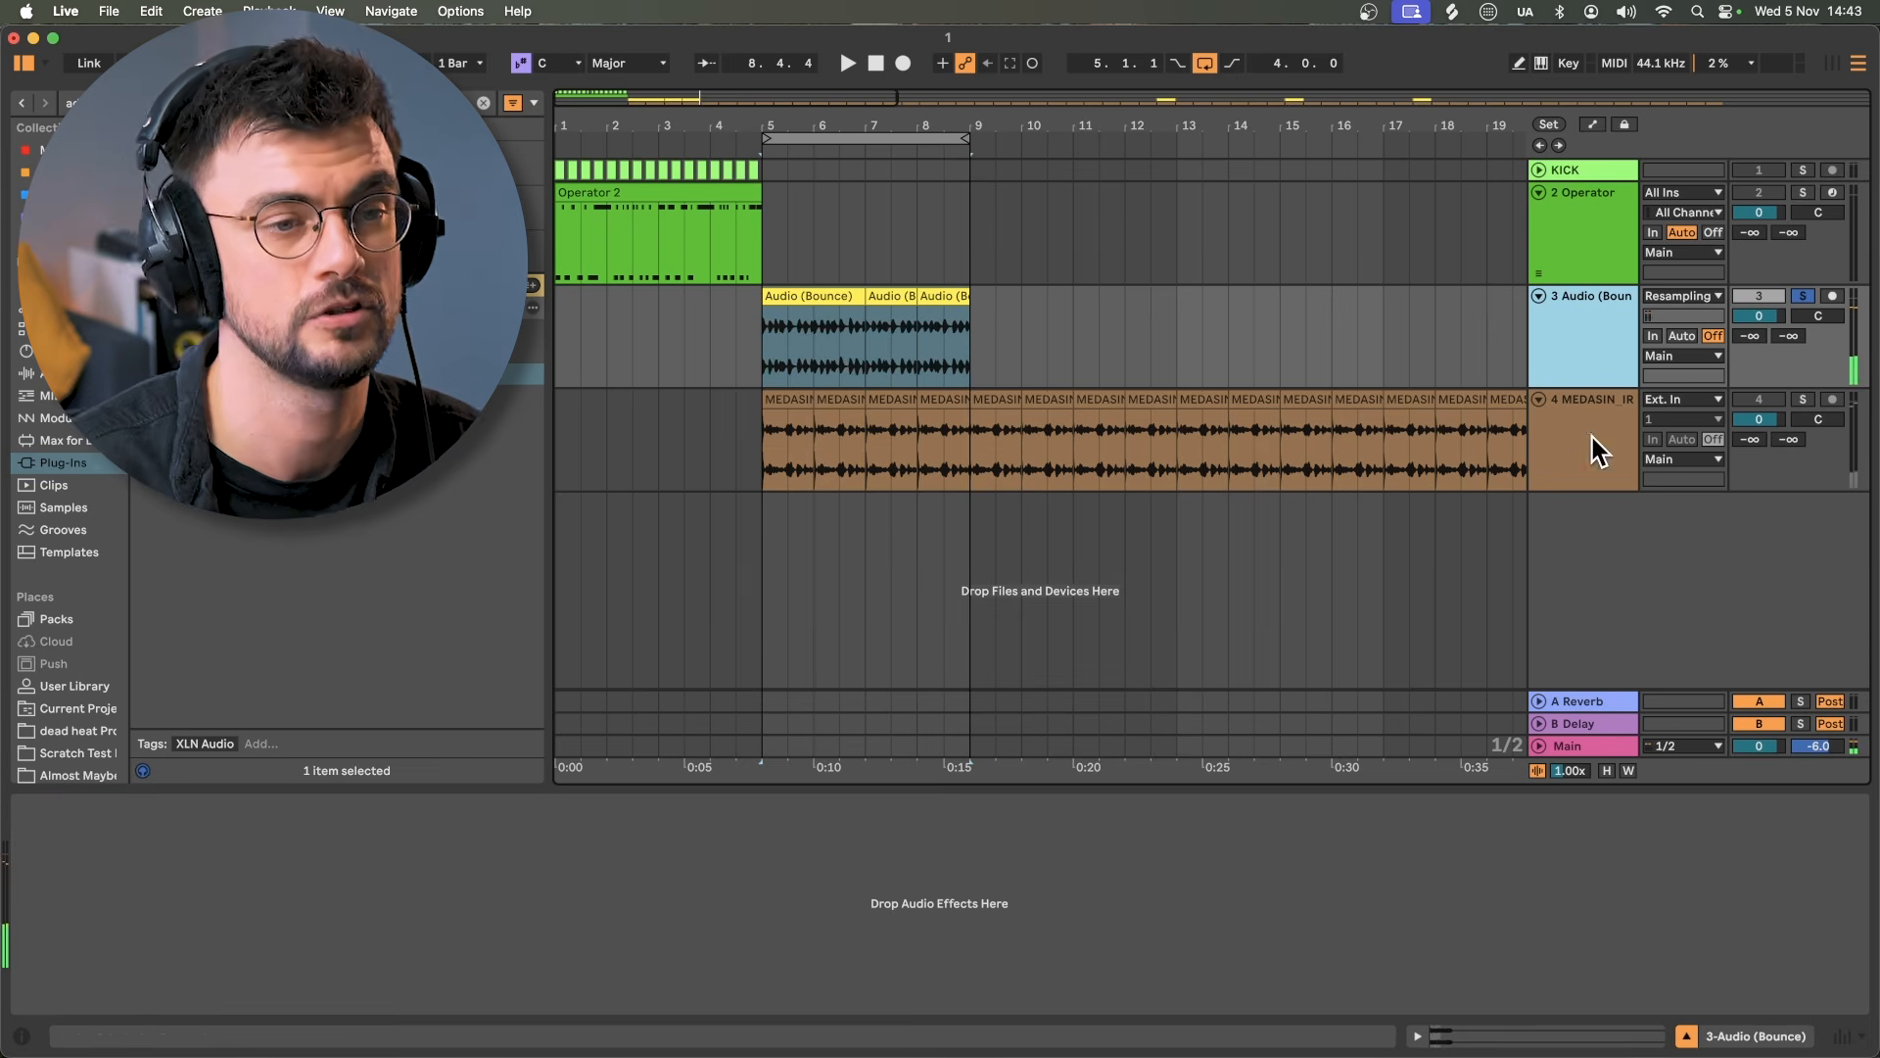
pyautogui.press('Delete')
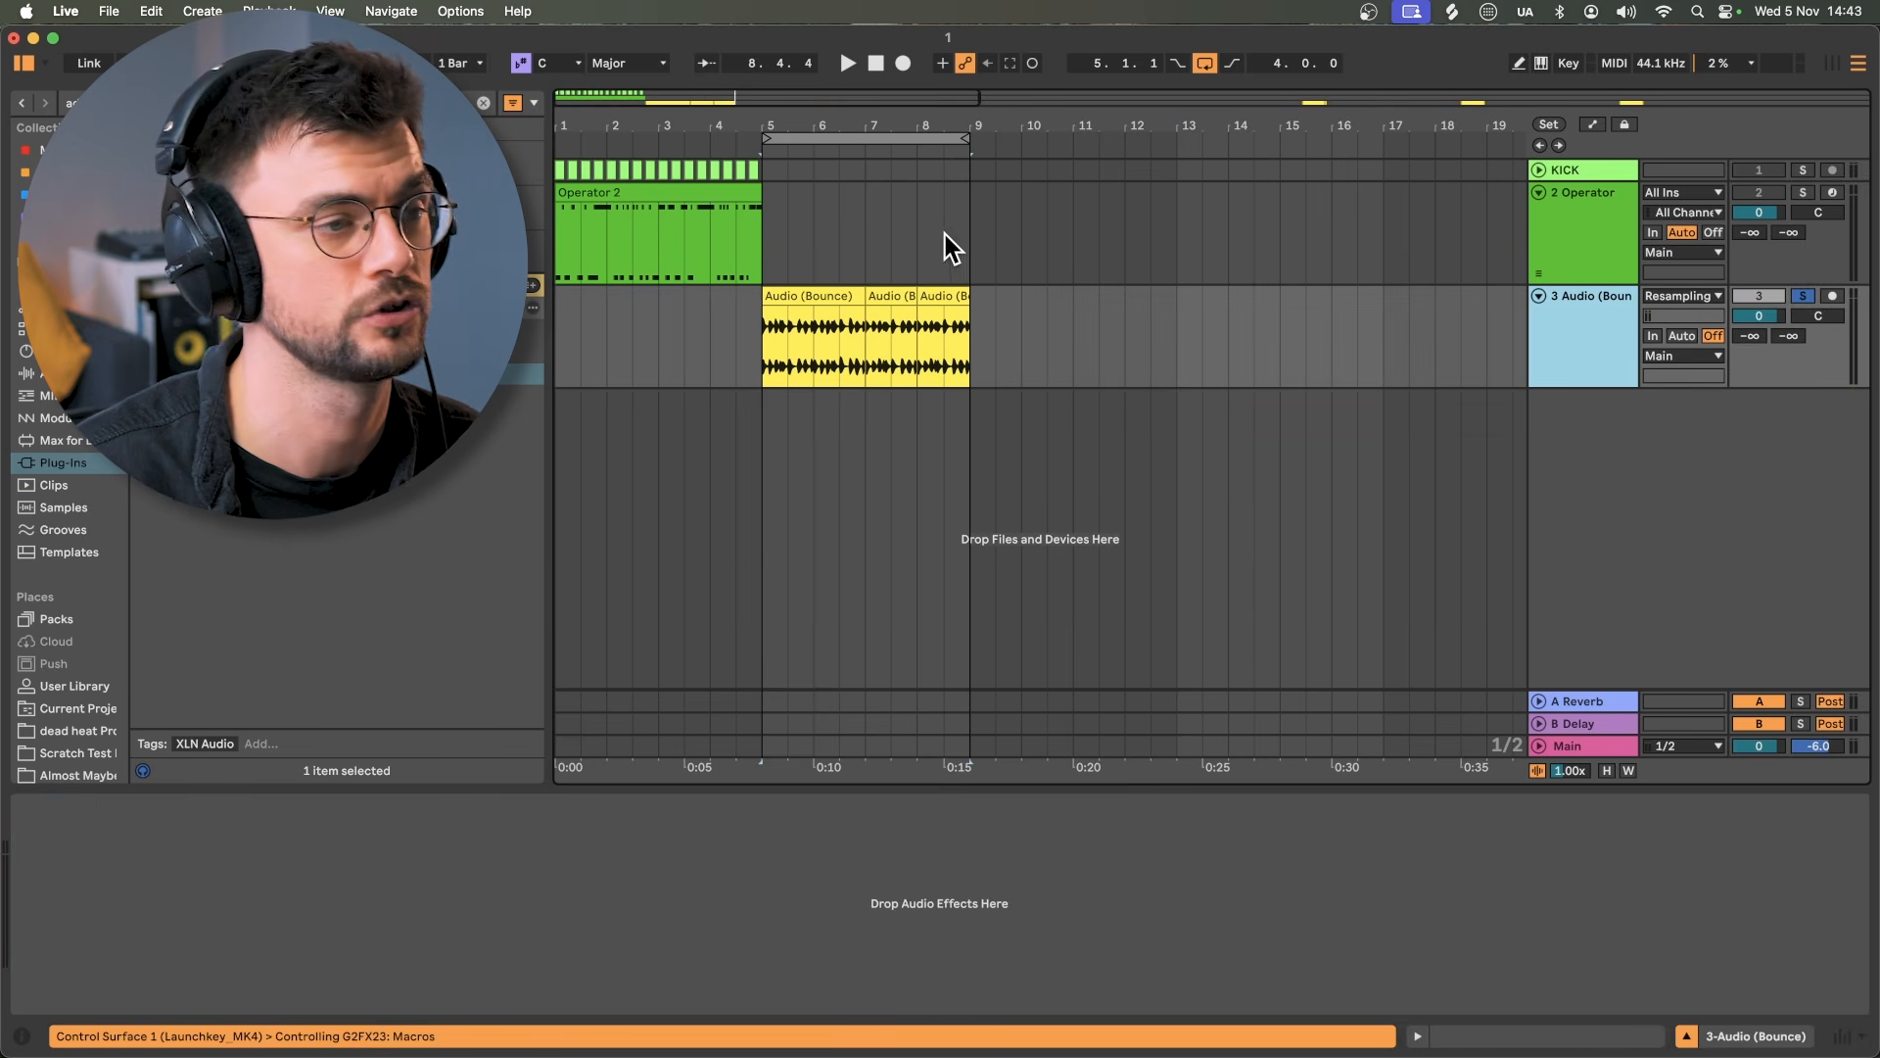
# Step: Move the three bounced clips so they start at bar 1
pyautogui.click(953, 297)
pyautogui.keyDown('shift'); pyautogui.click(826, 293); pyautogui.keyUp('shift')
pyautogui.moveTo(826, 293); pyautogui.dragTo(620, 302)
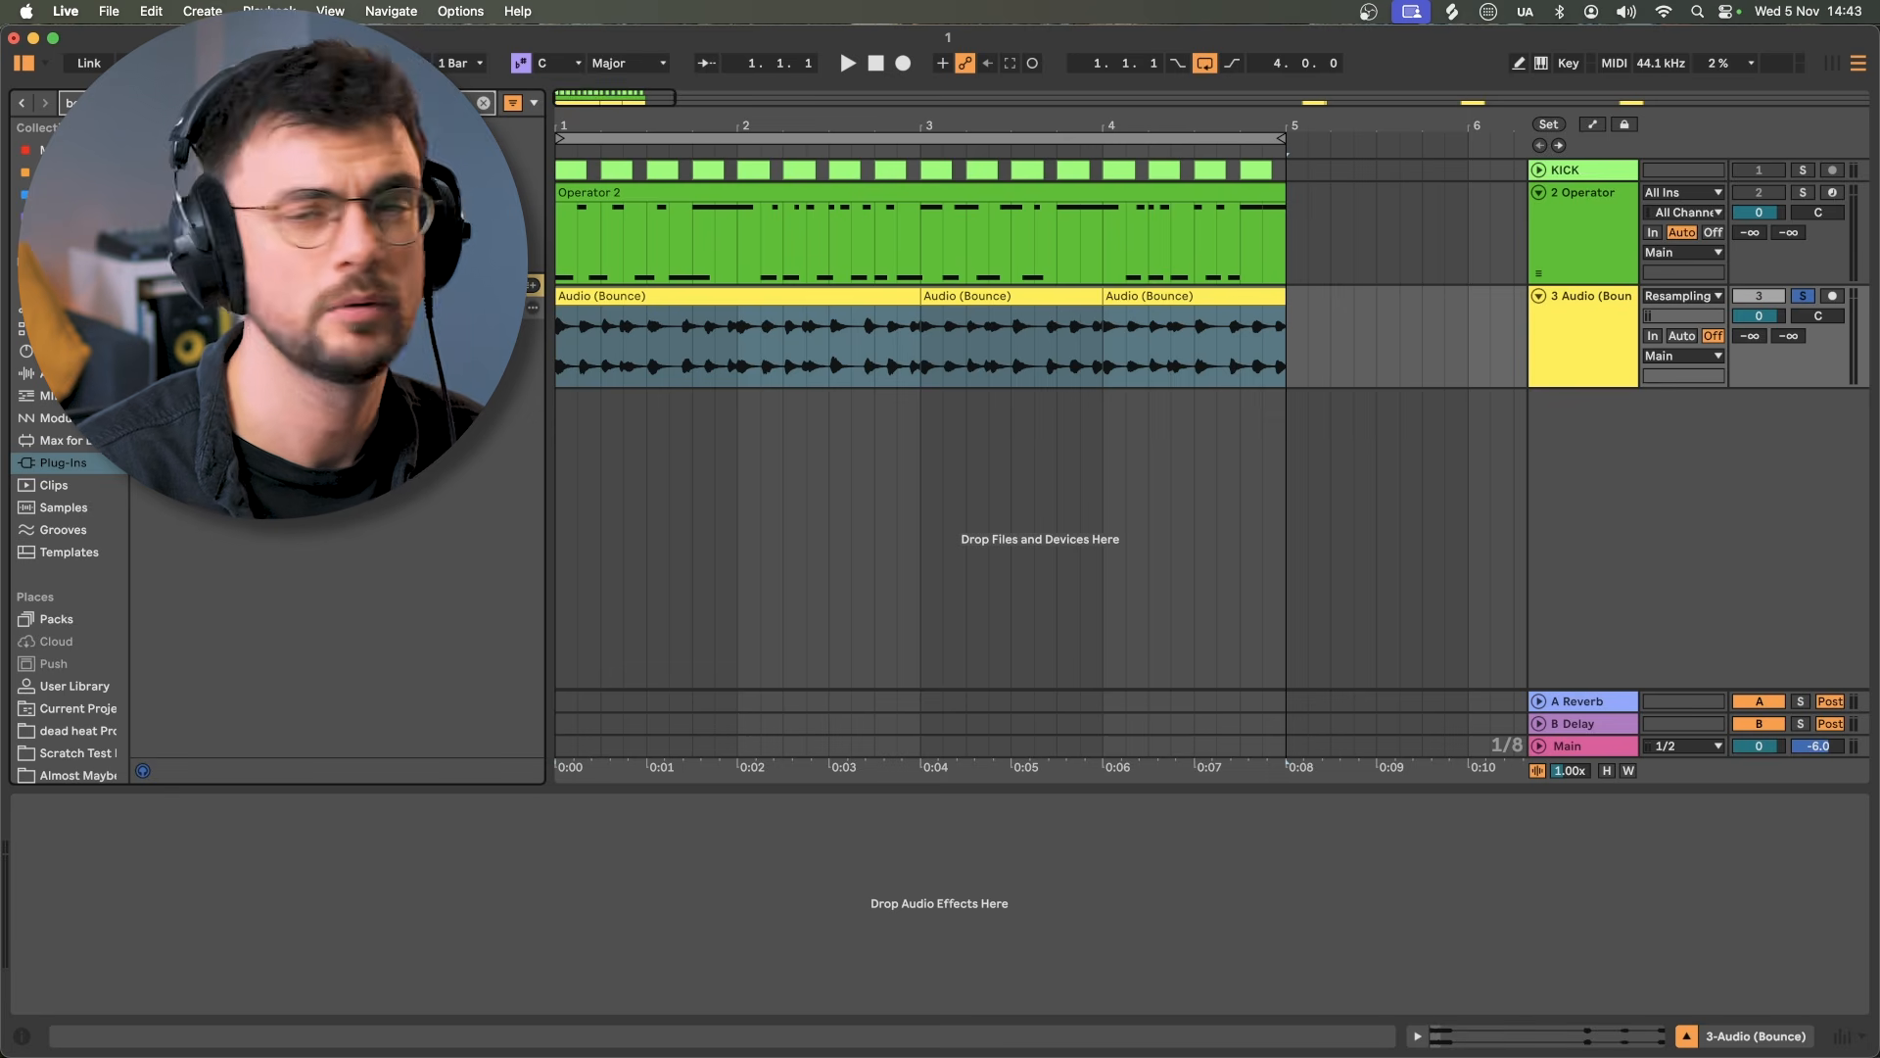
# Step: Add the BET-R HELP rack from the audio effects to the bounce track
pyautogui.click(65, 373)
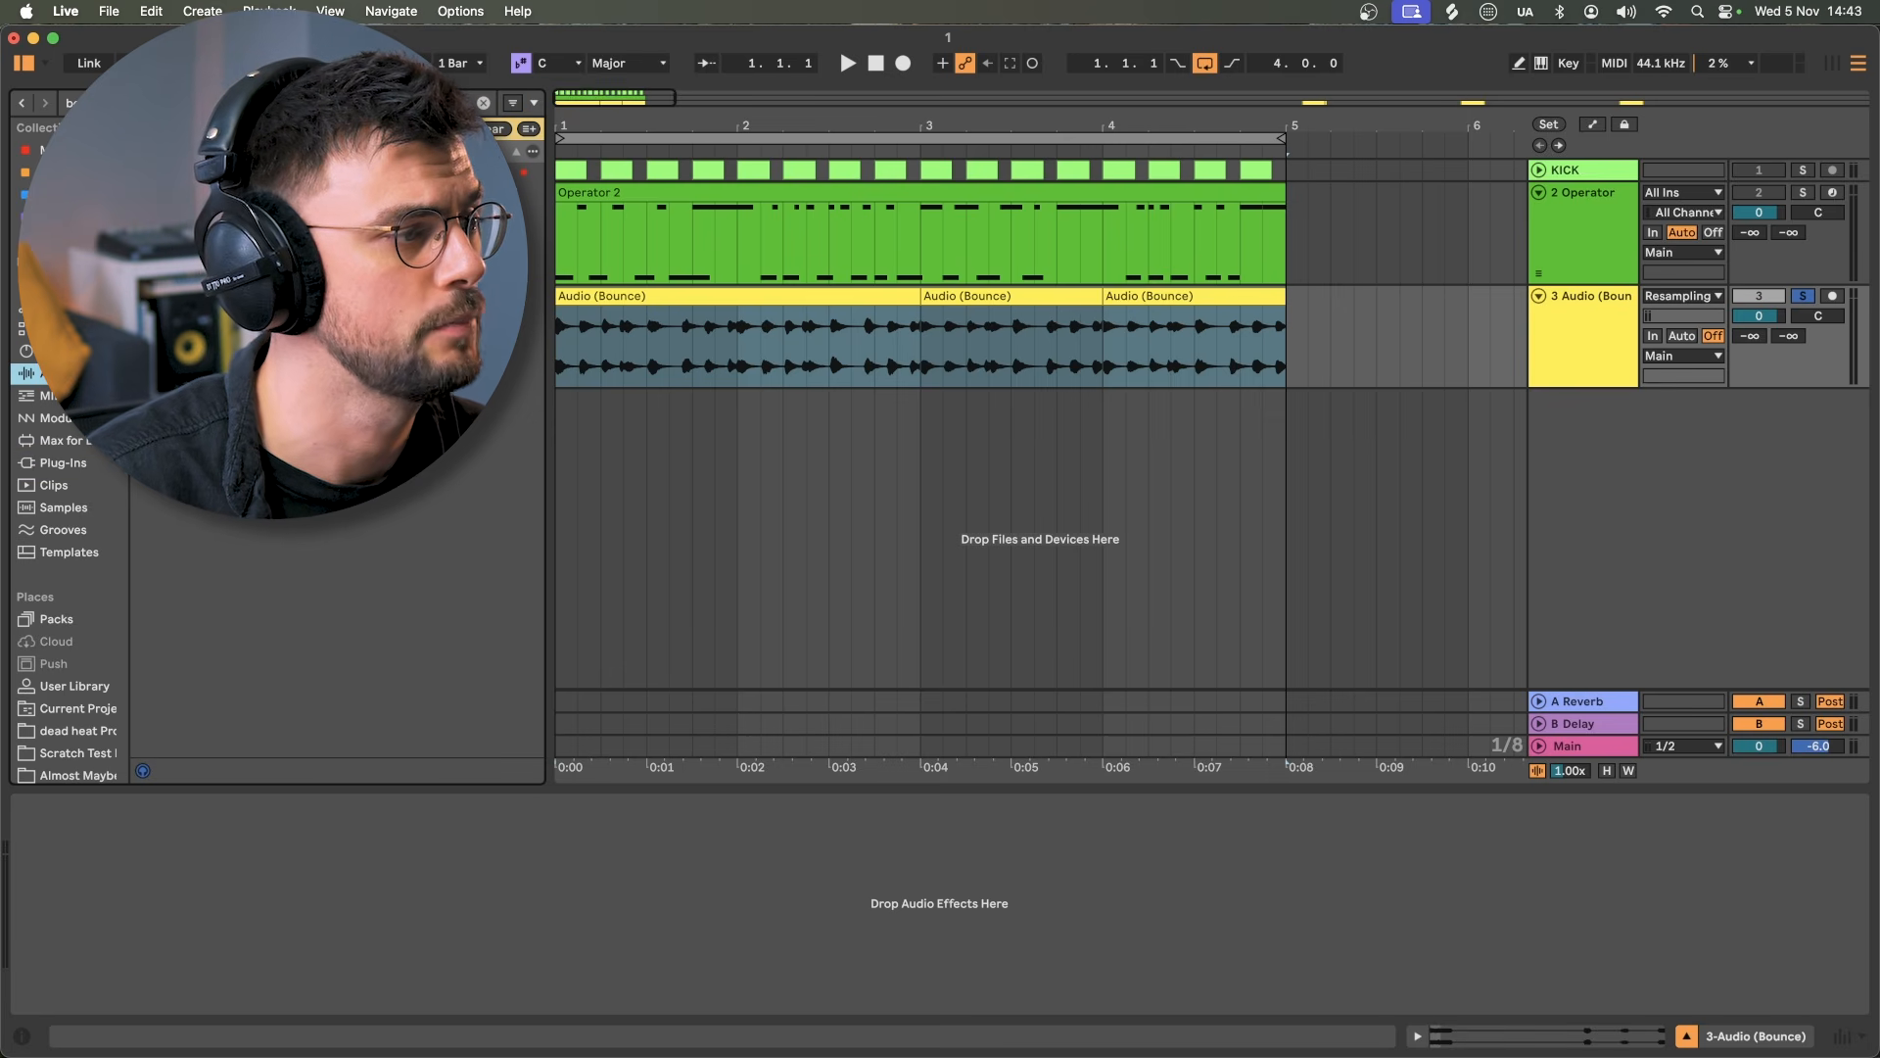
pyautogui.click(245, 172)
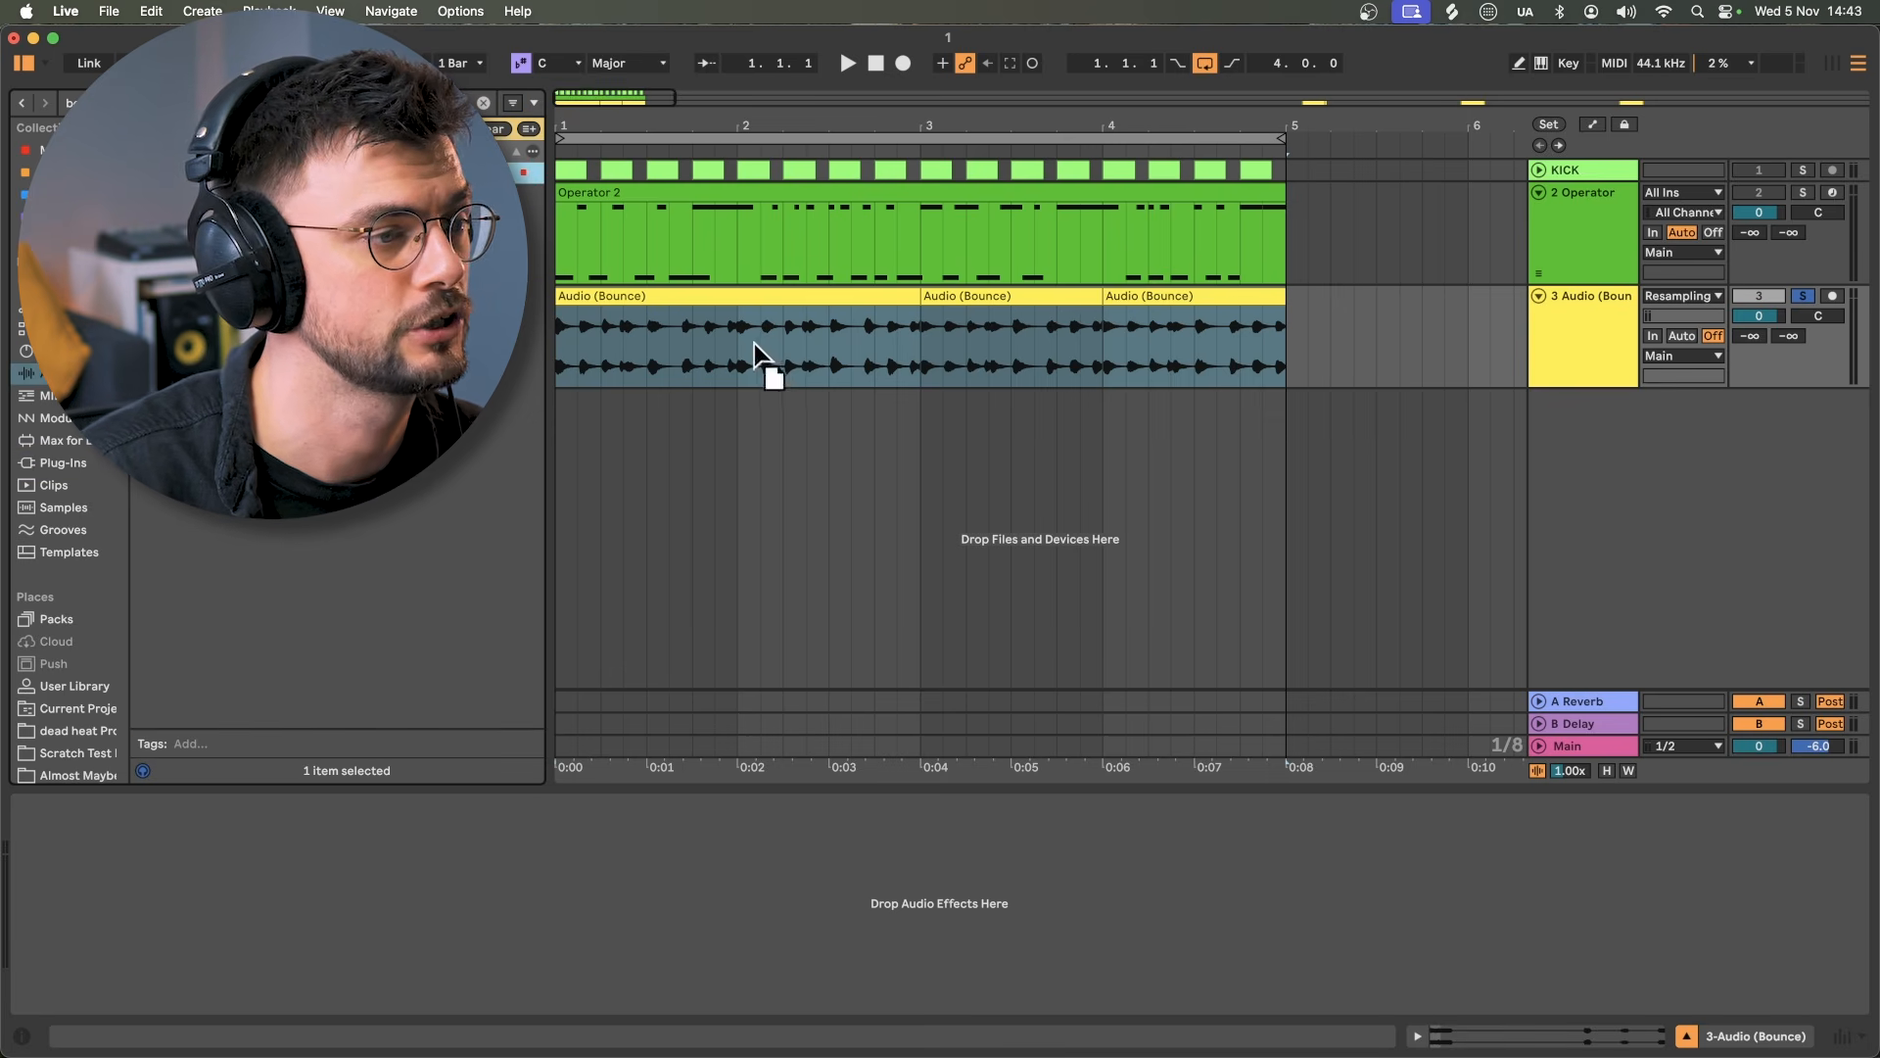
pyautogui.moveTo(754, 345); pyautogui.dragTo(756, 343)
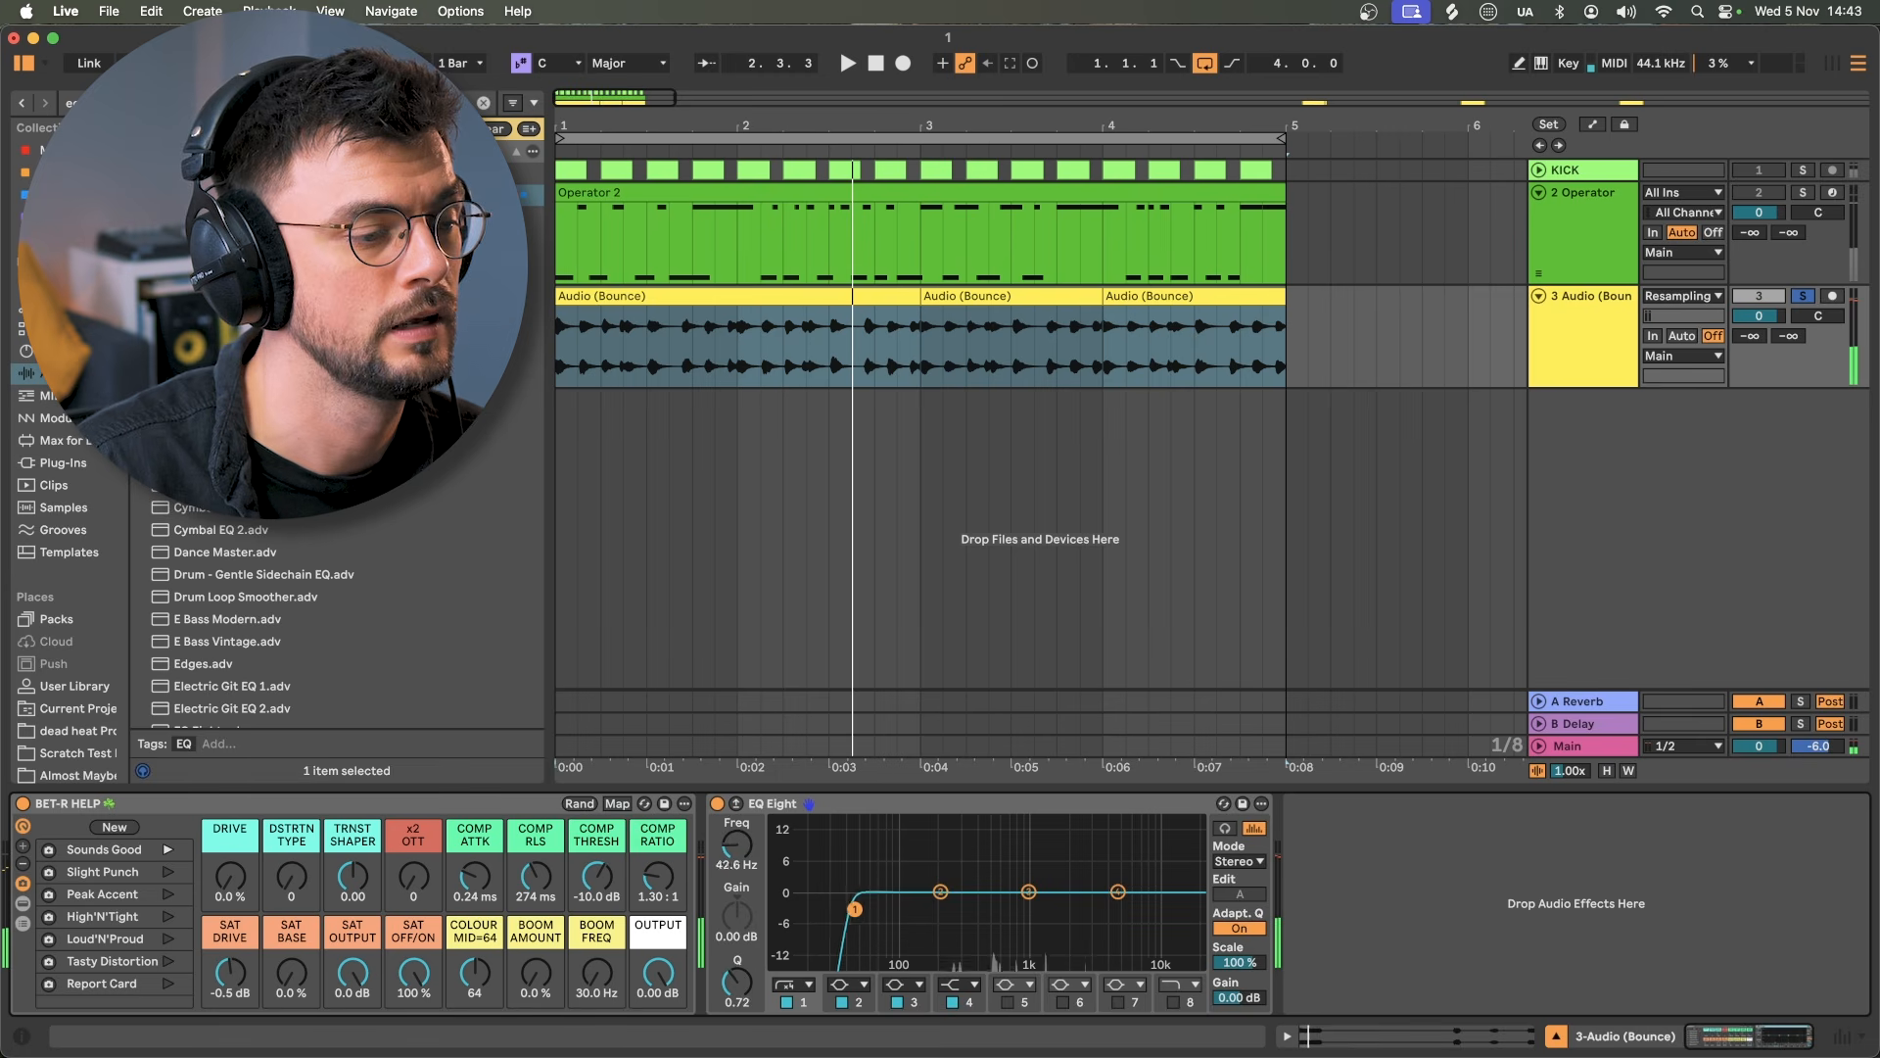
# Step: Raise the EQ low cut to about 198 Hz and find the Valhalla reverb among plug-ins
pyautogui.moveTo(855, 909); pyautogui.dragTo(939, 915)
pyautogui.press('super+f')
pyautogui.write('v')
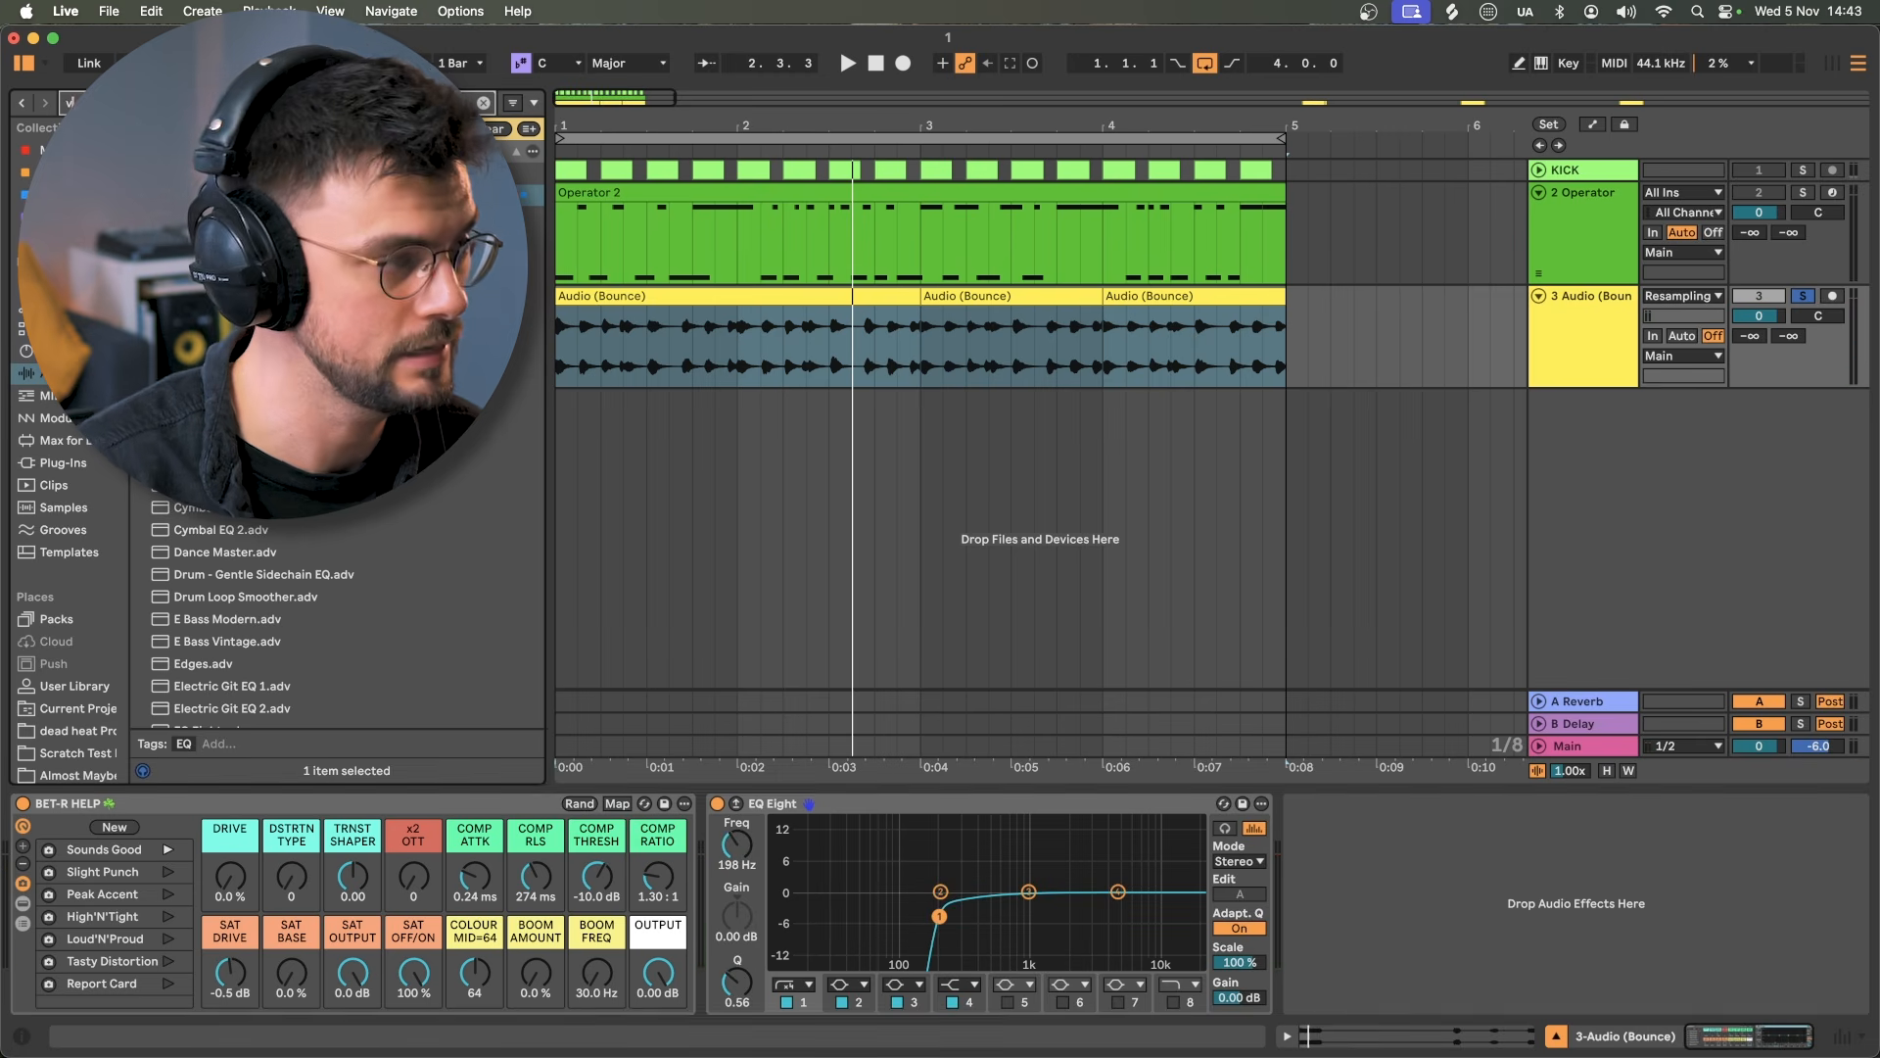
pyautogui.write('al')
pyautogui.click(64, 463)
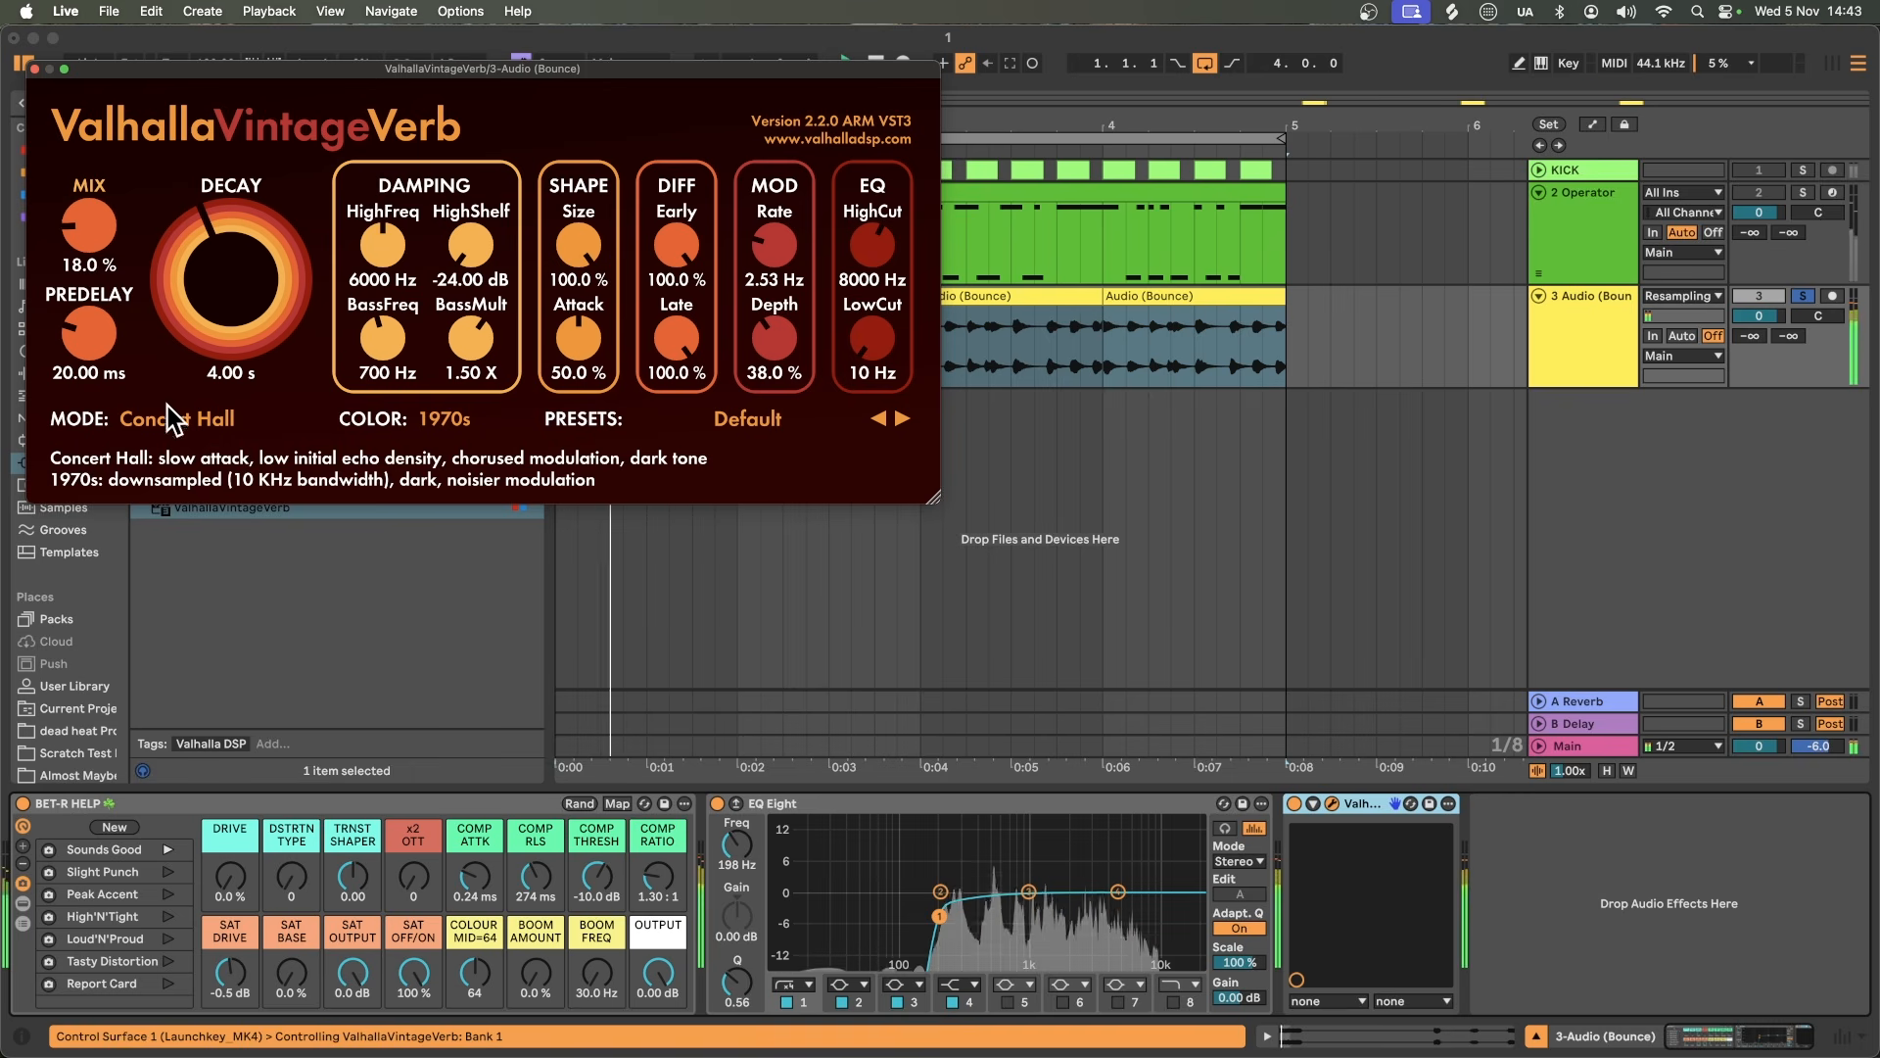
# Step: Set the ValhallaVintageVerb low cut to 400 Hz, decay to about 2.04 s and mix to about 11%
pyautogui.moveTo(872, 338); pyautogui.dragTo(859, 284)
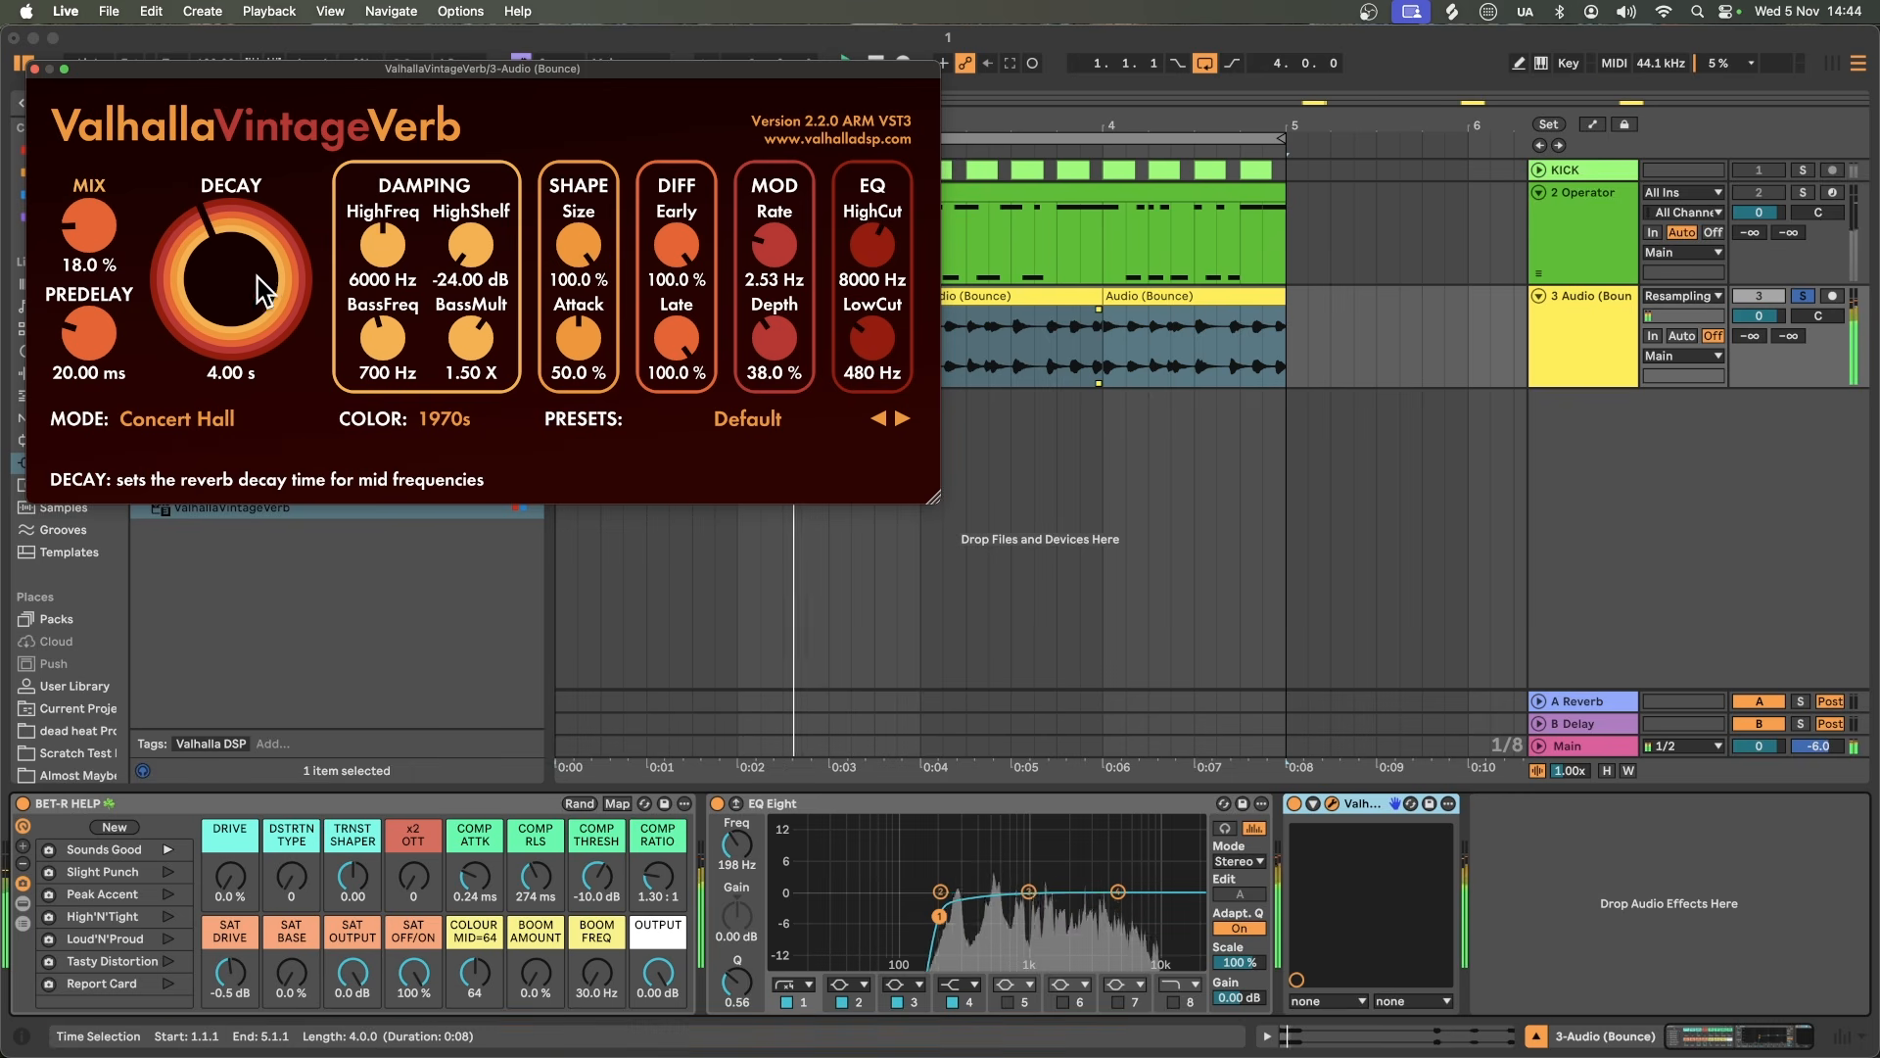
pyautogui.moveTo(258, 277); pyautogui.dragTo(257, 297)
pyautogui.moveTo(90, 236); pyautogui.dragTo(93, 250)
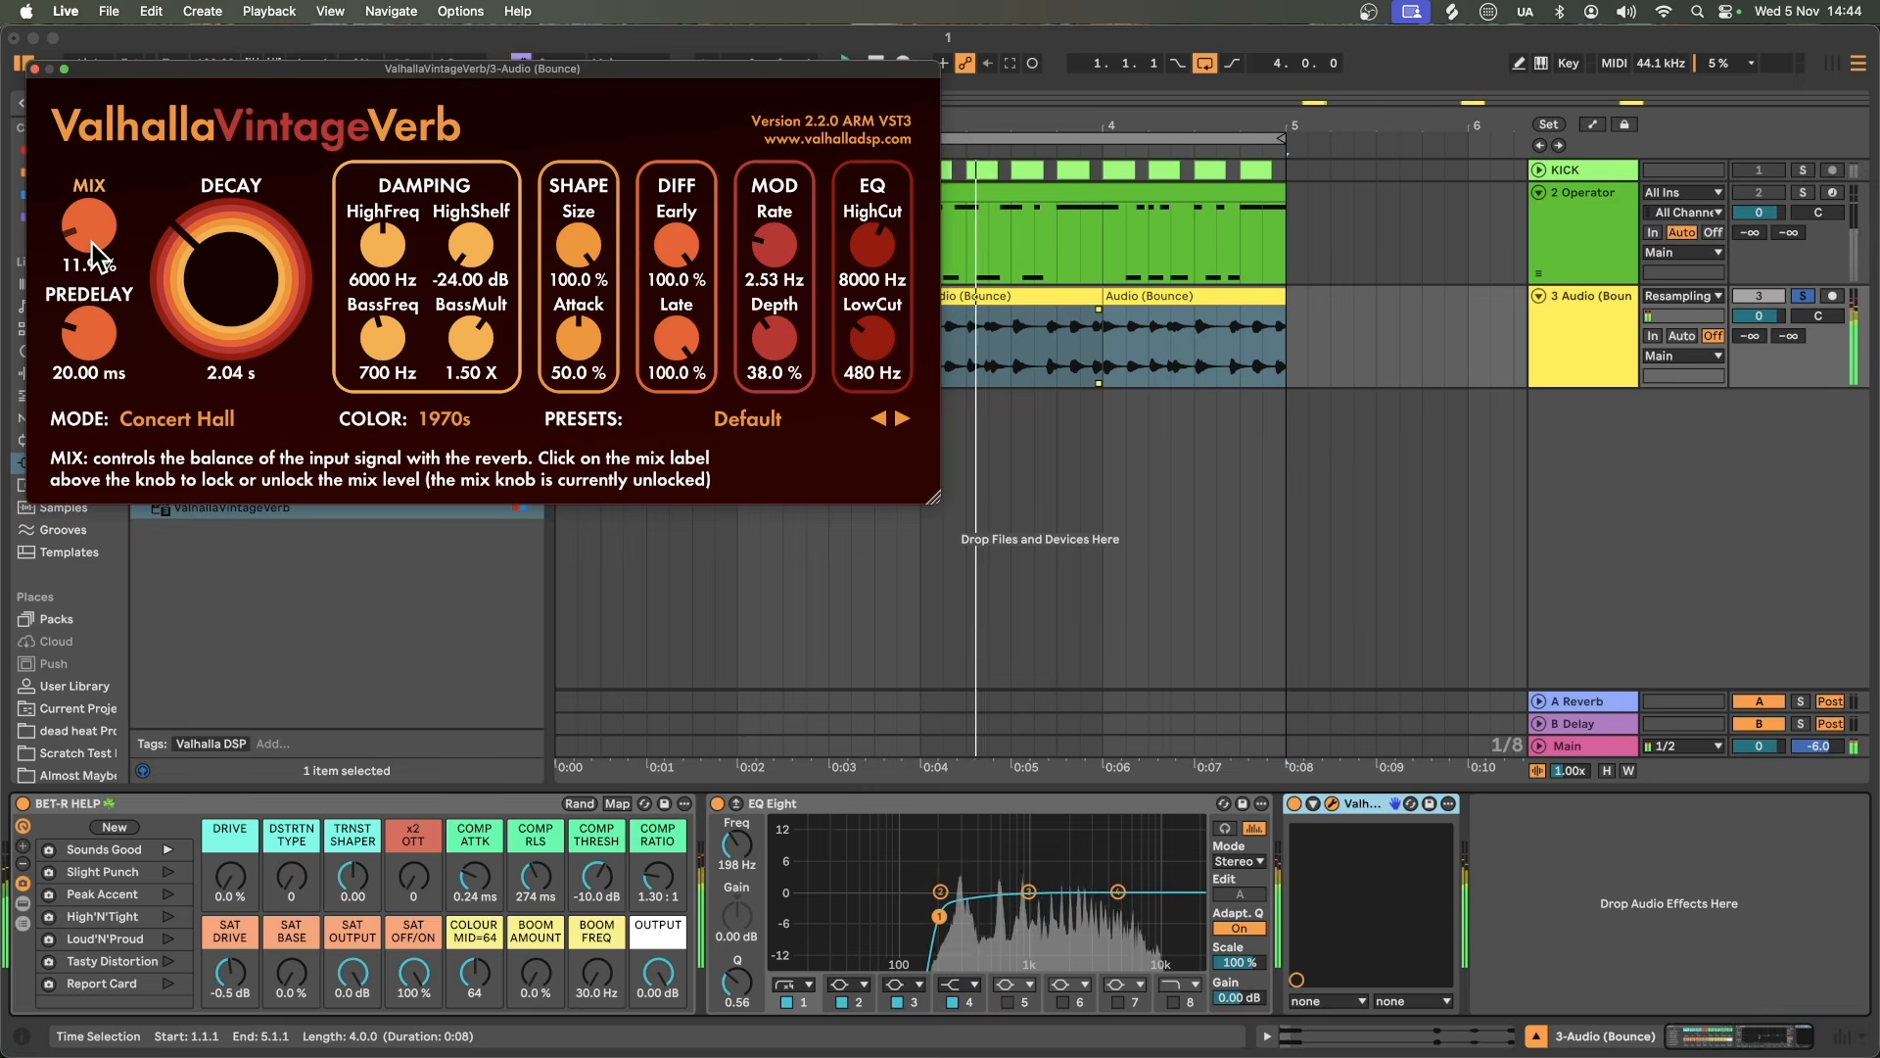
pyautogui.click(35, 68)
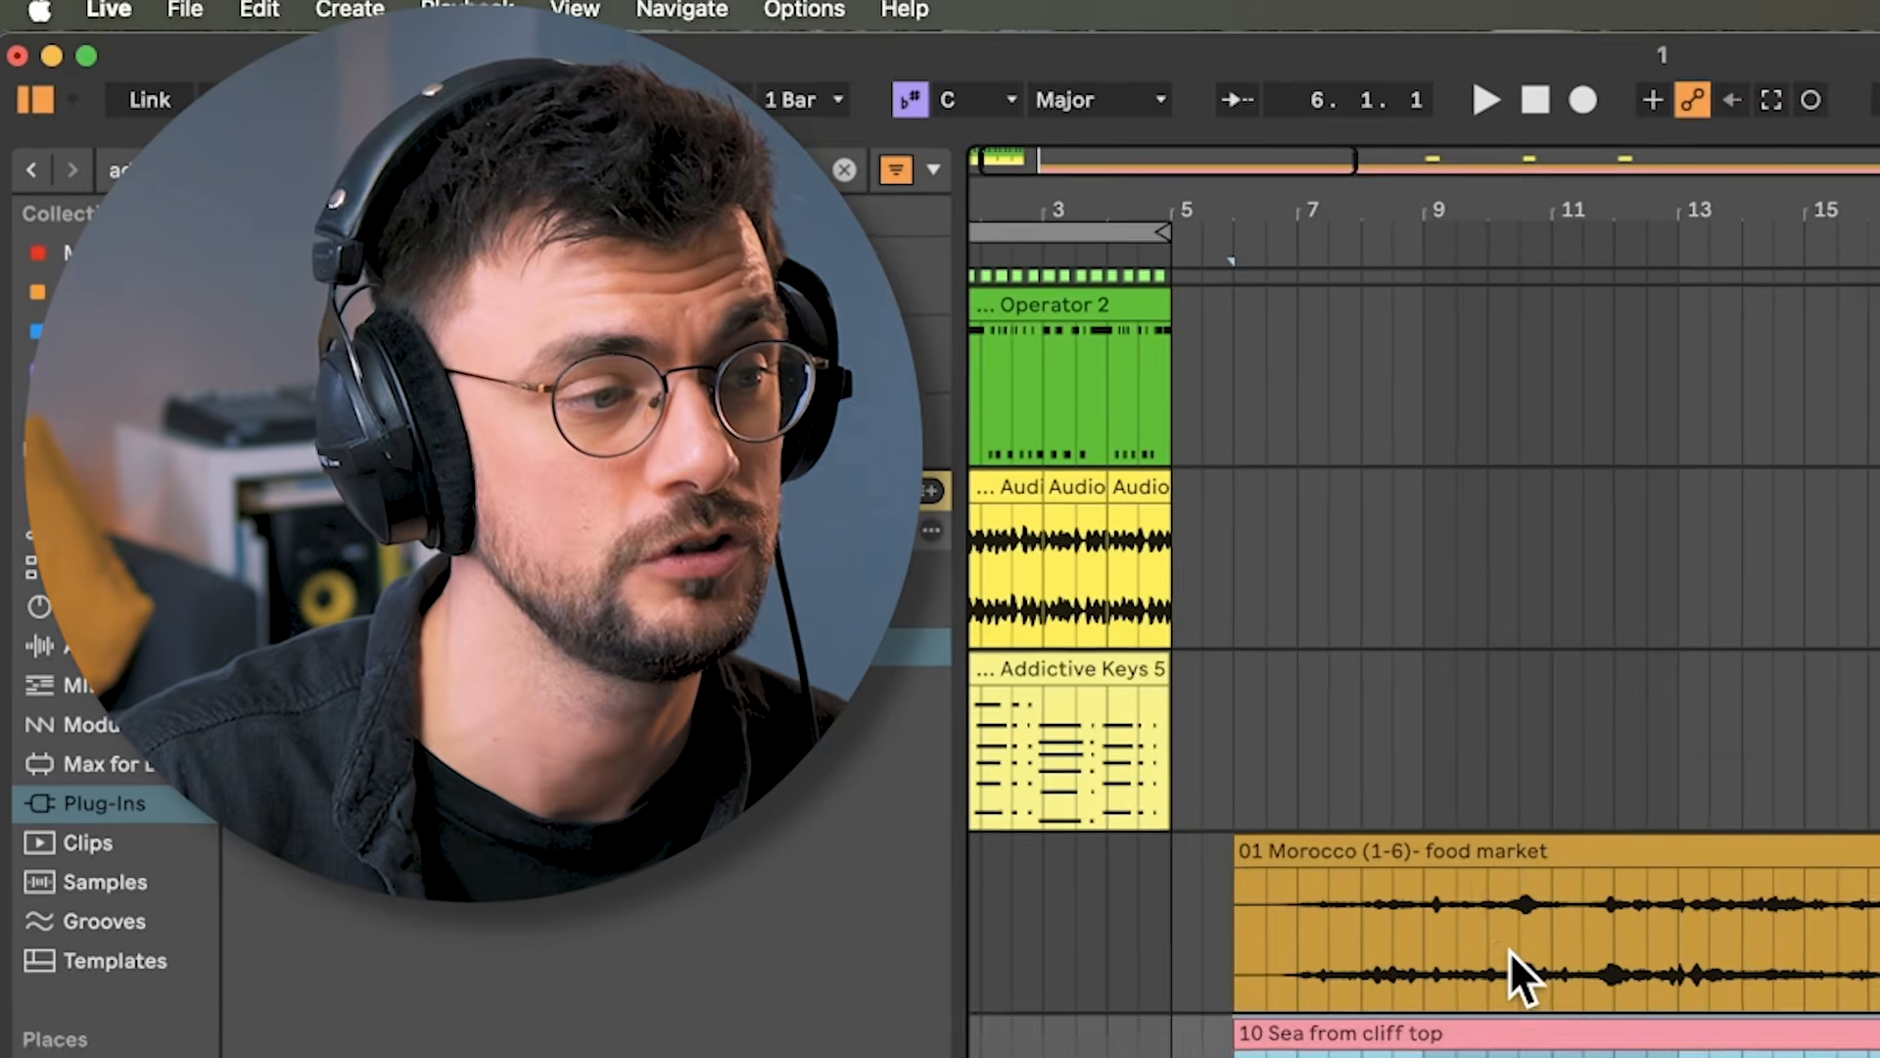
pyautogui.click(1509, 952)
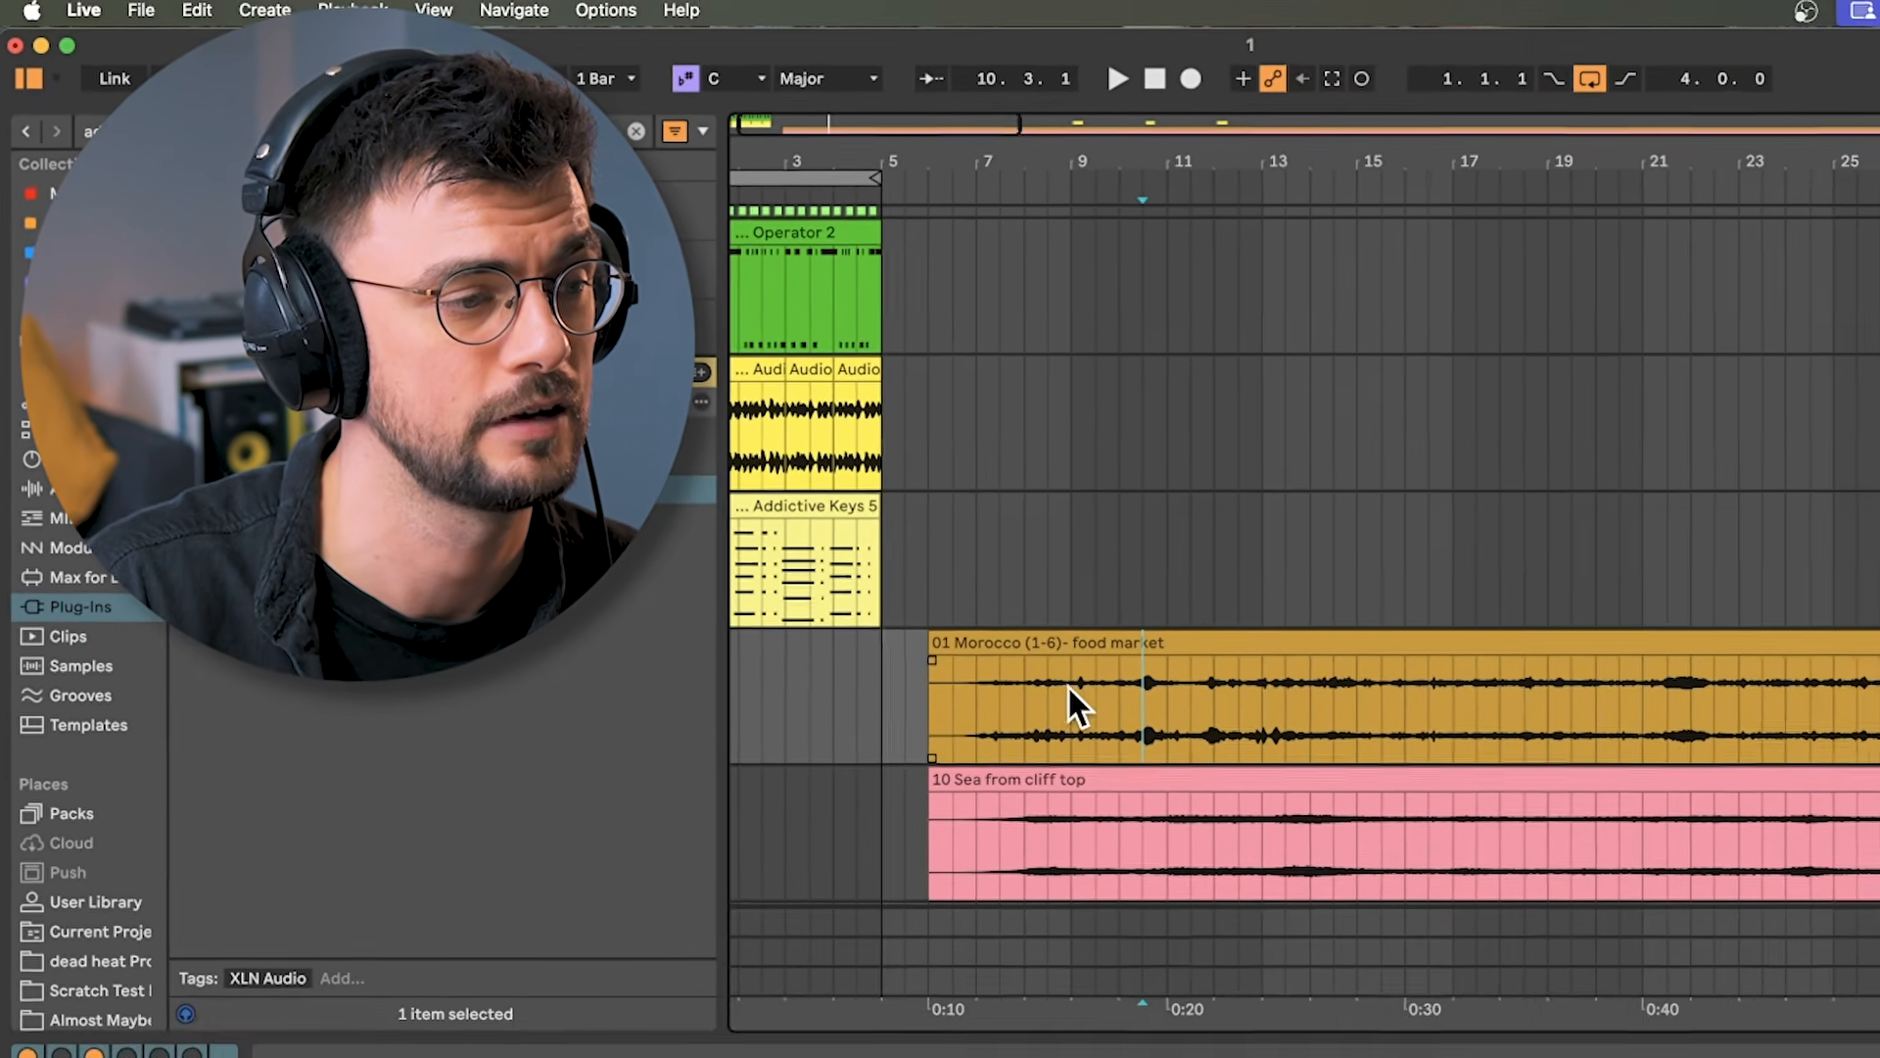
pyautogui.click(1424, 908)
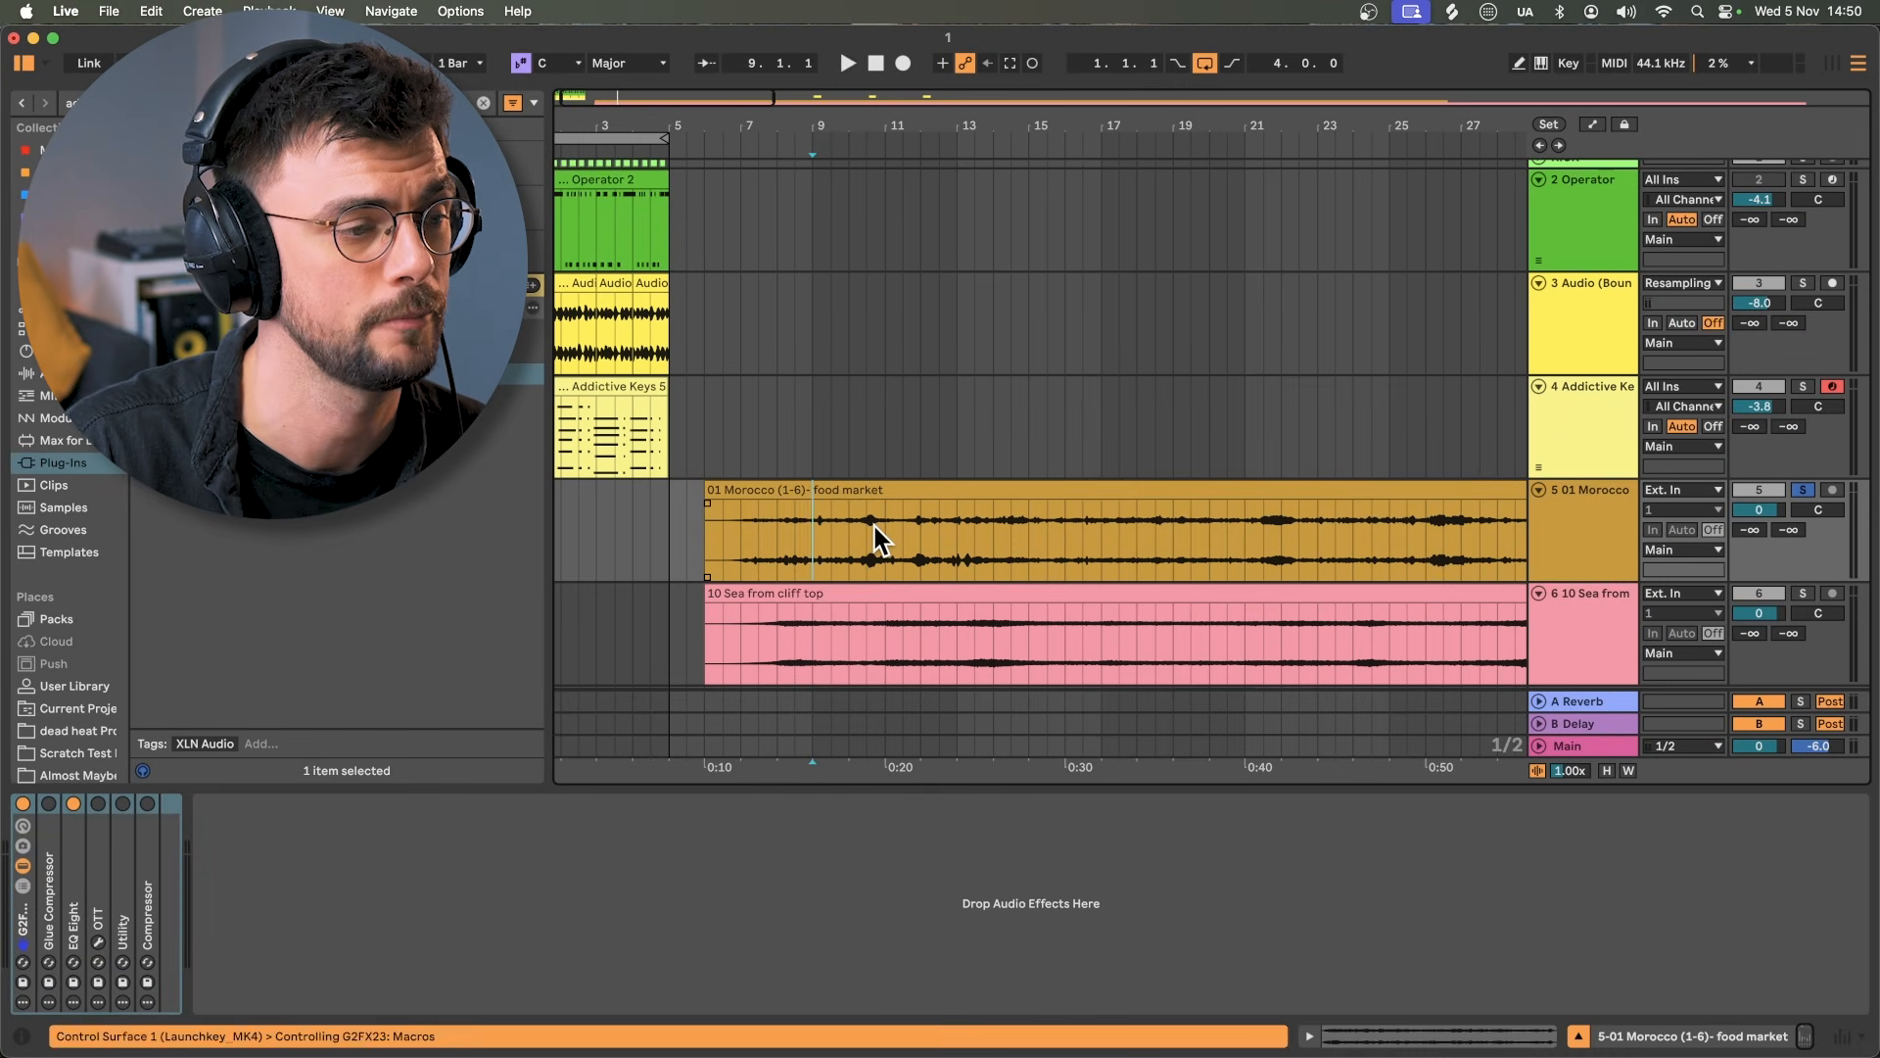
pyautogui.press('space')
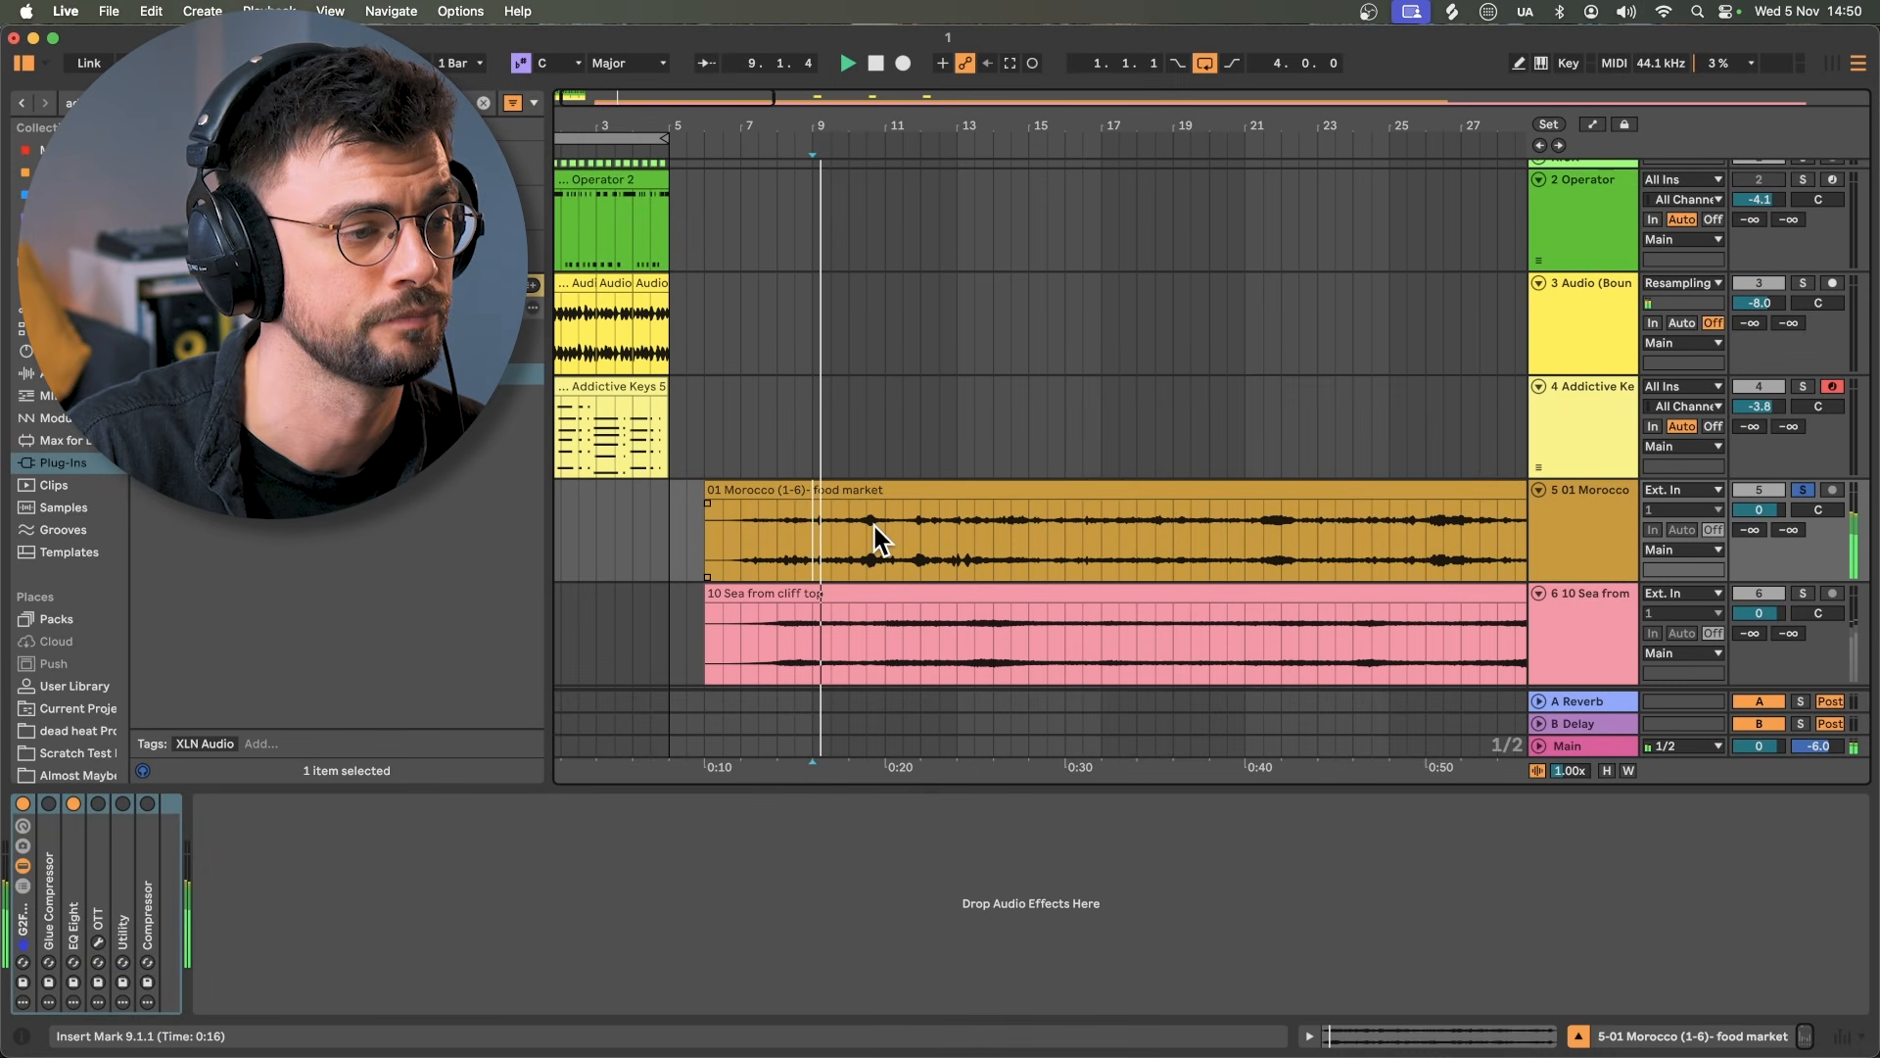
pyautogui.doubleClick(874, 526)
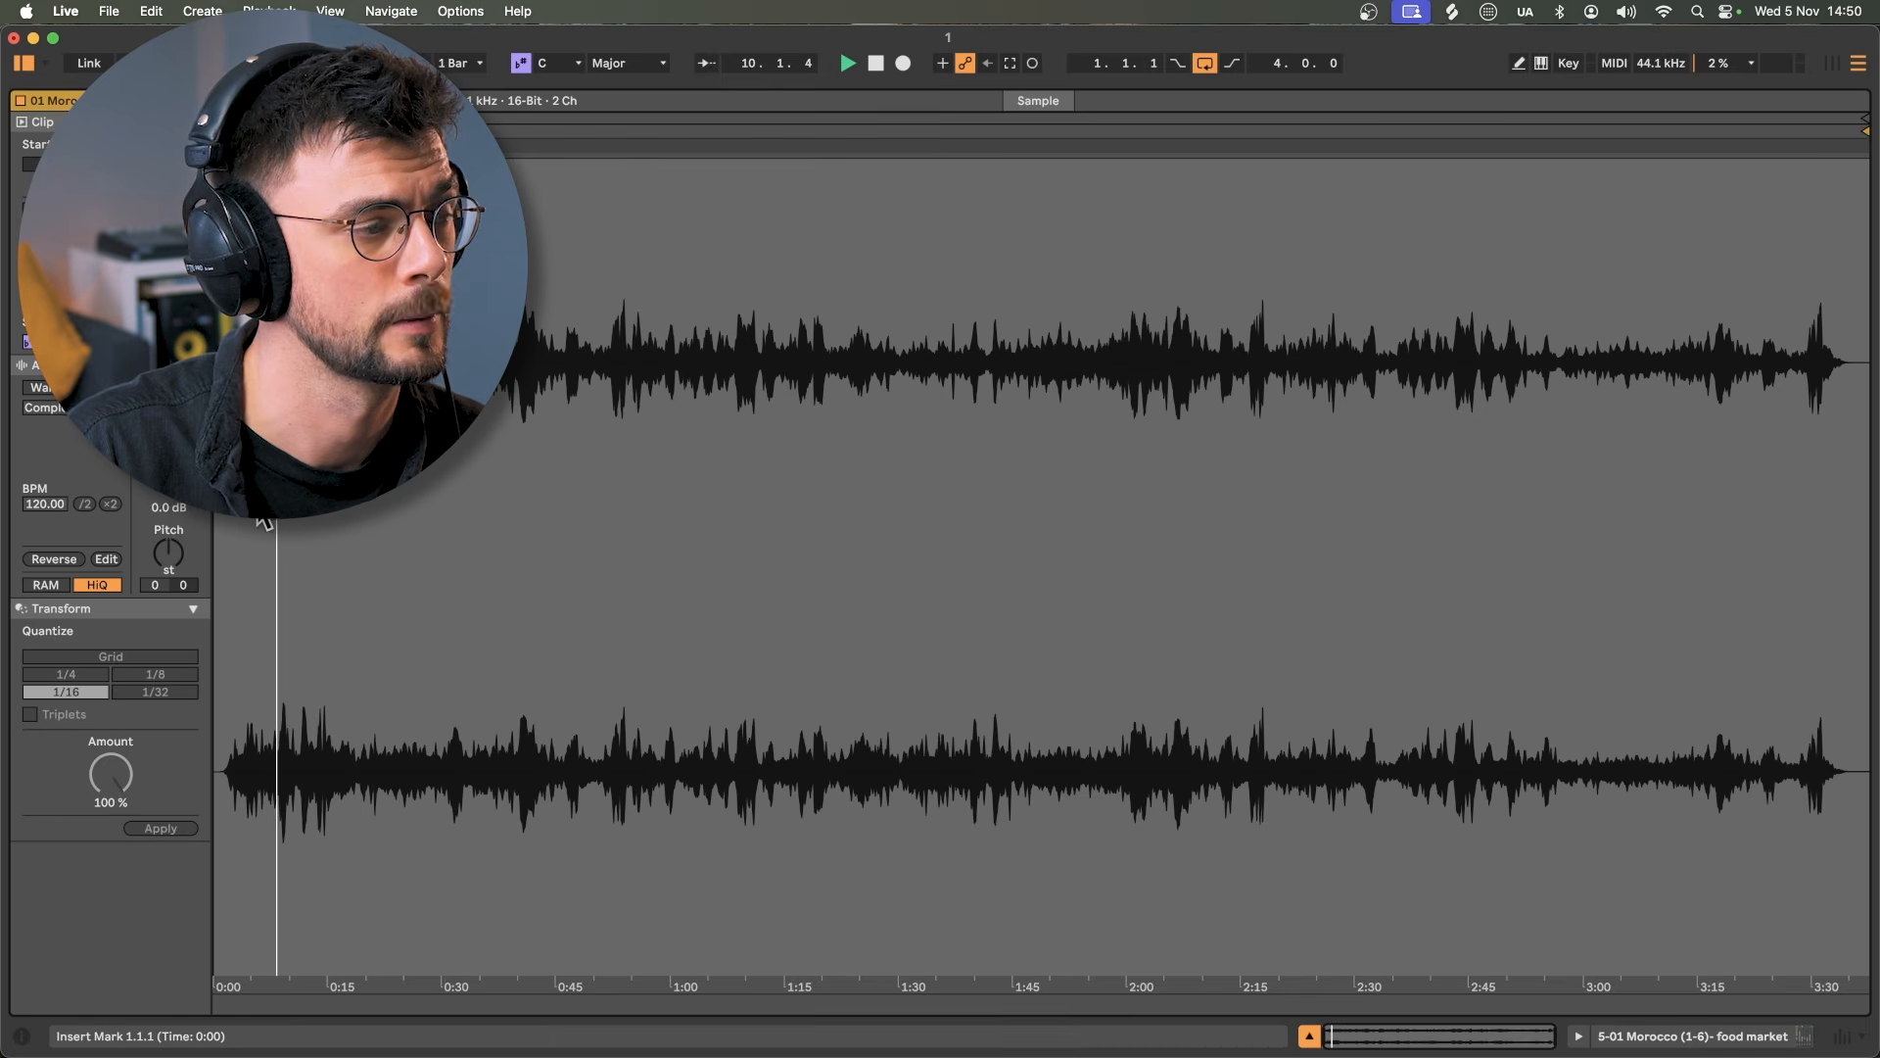
pyautogui.click(1309, 1035)
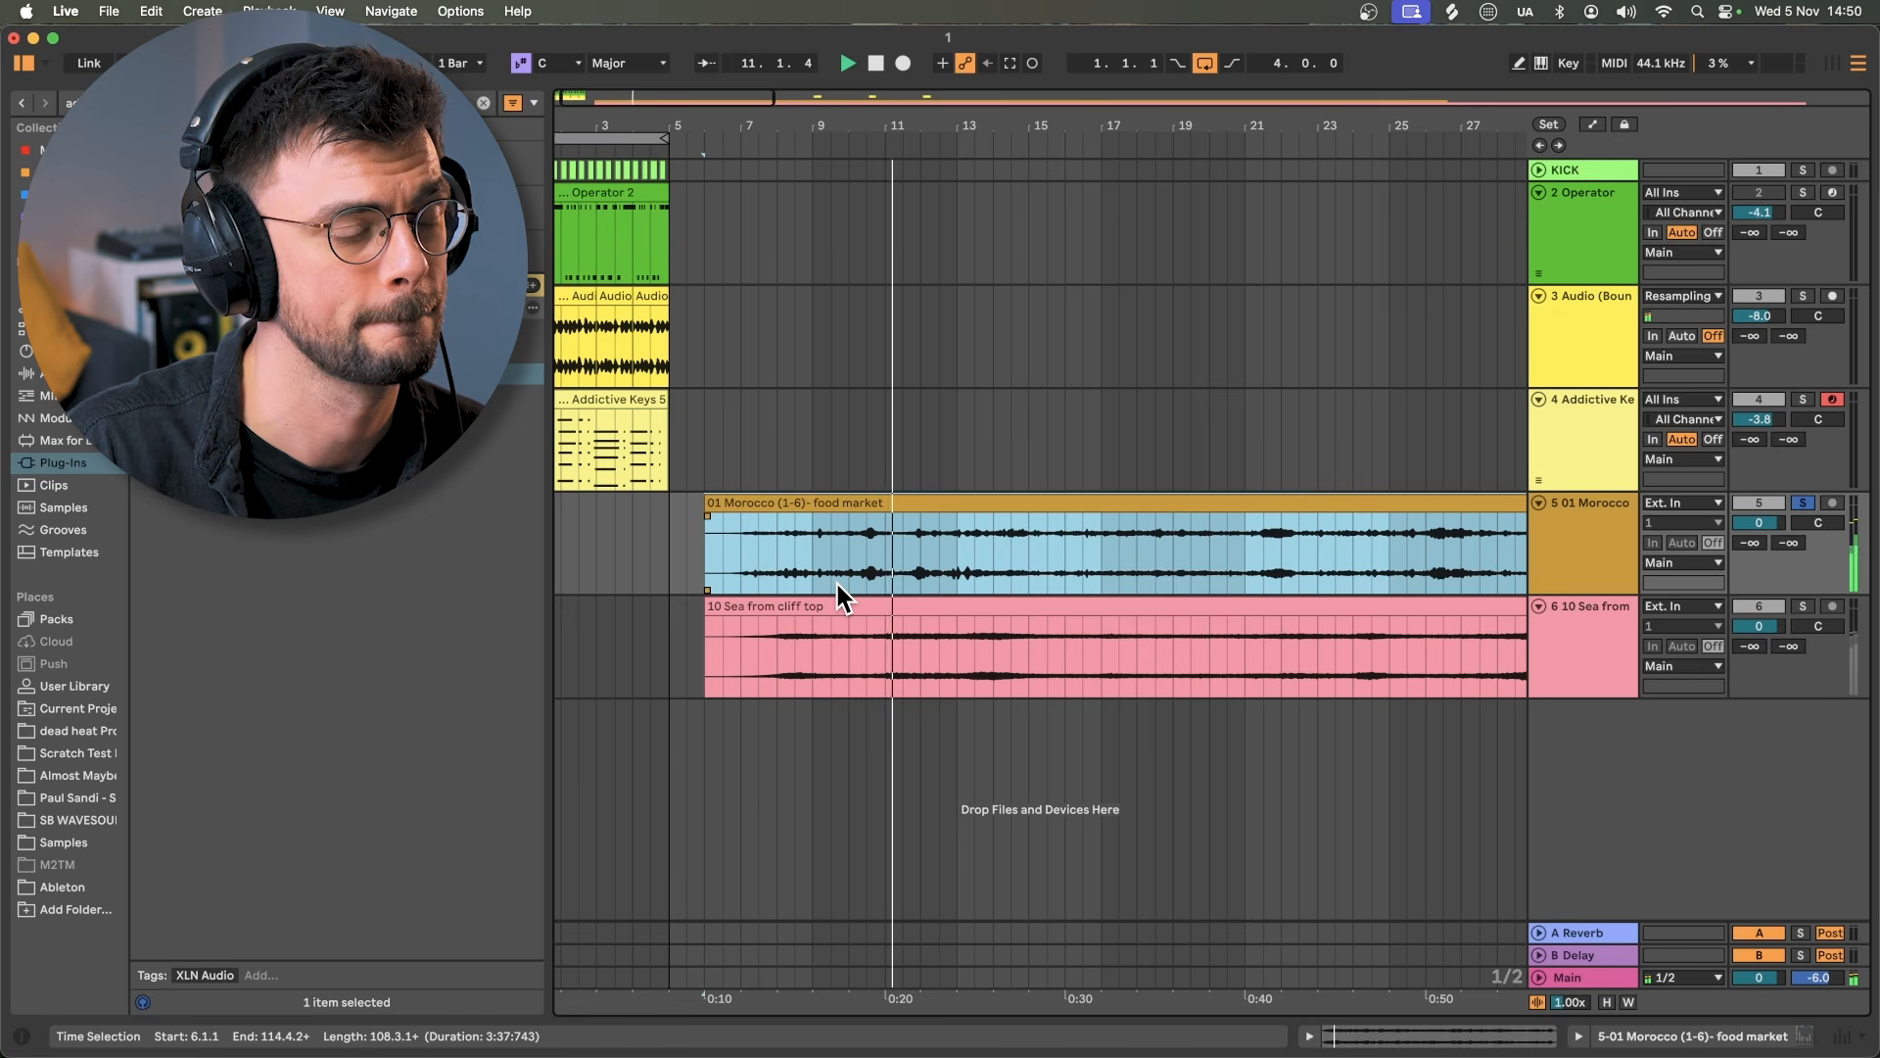
pyautogui.press('space')
pyautogui.click(812, 635)
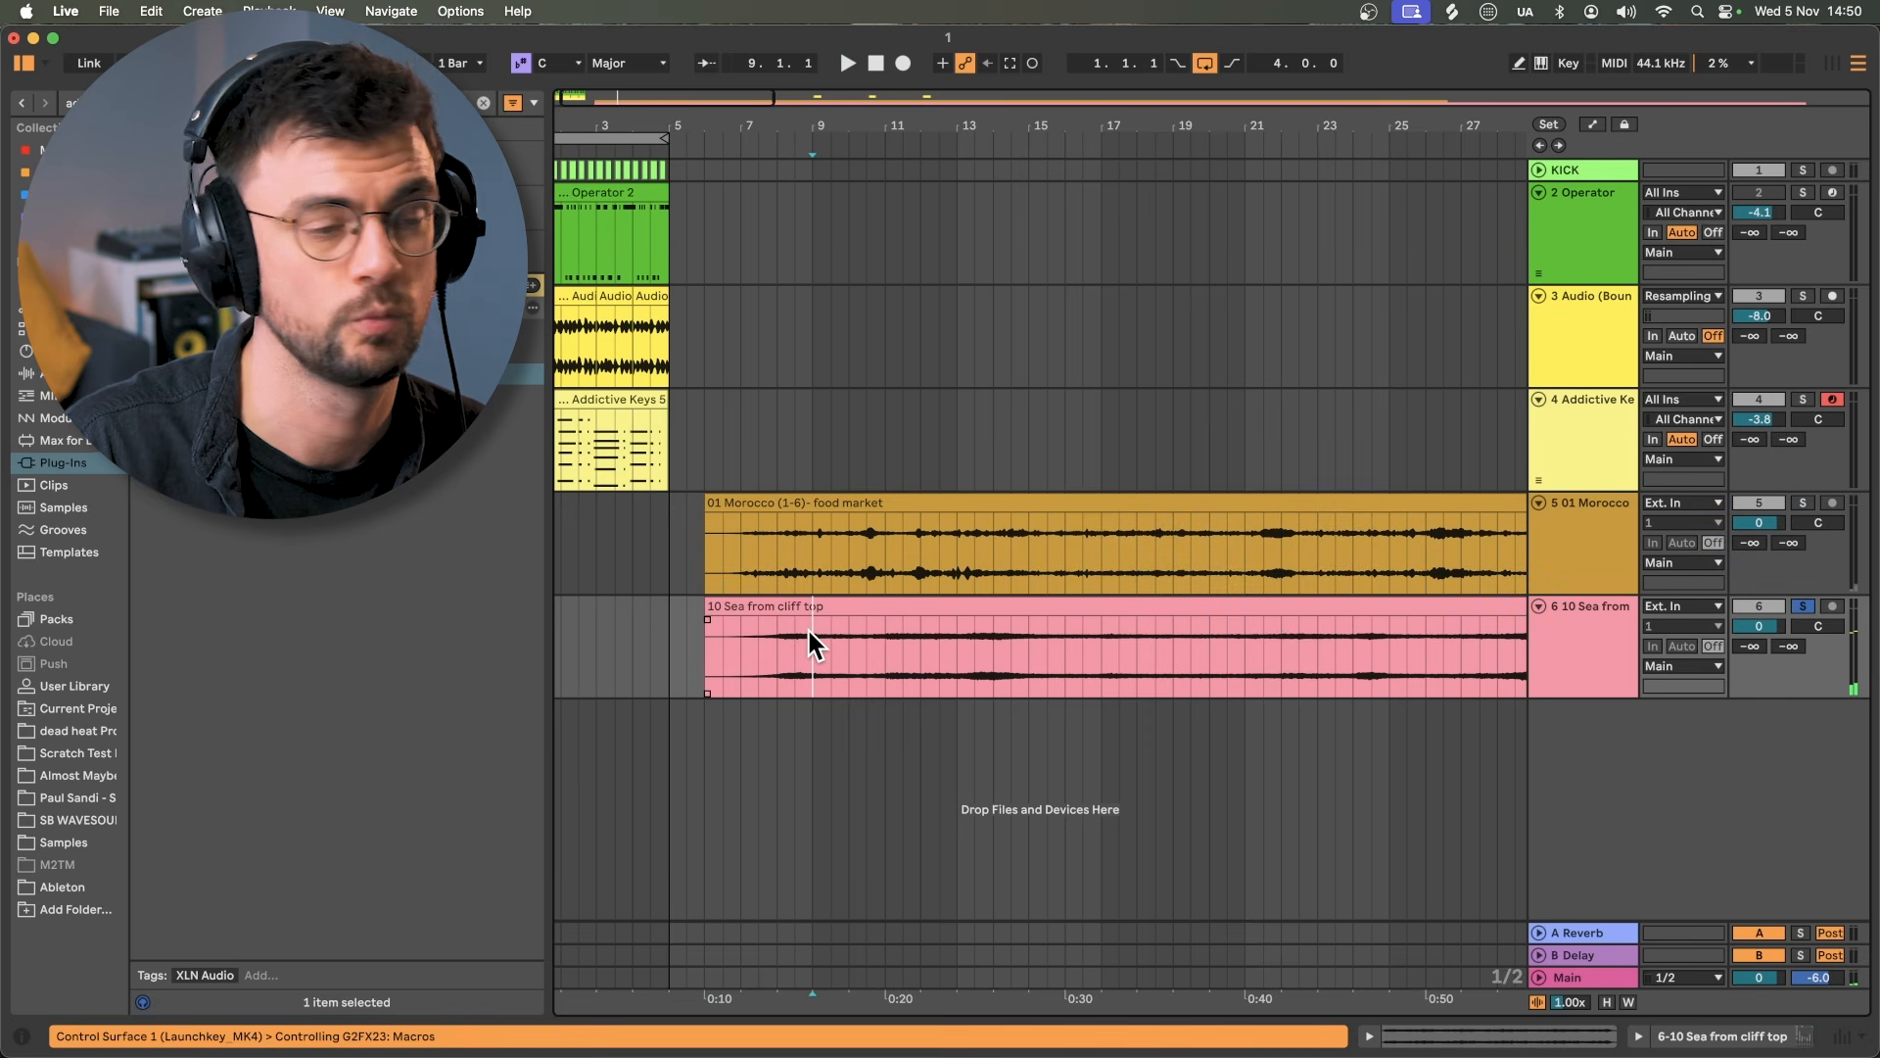
pyautogui.press('space')
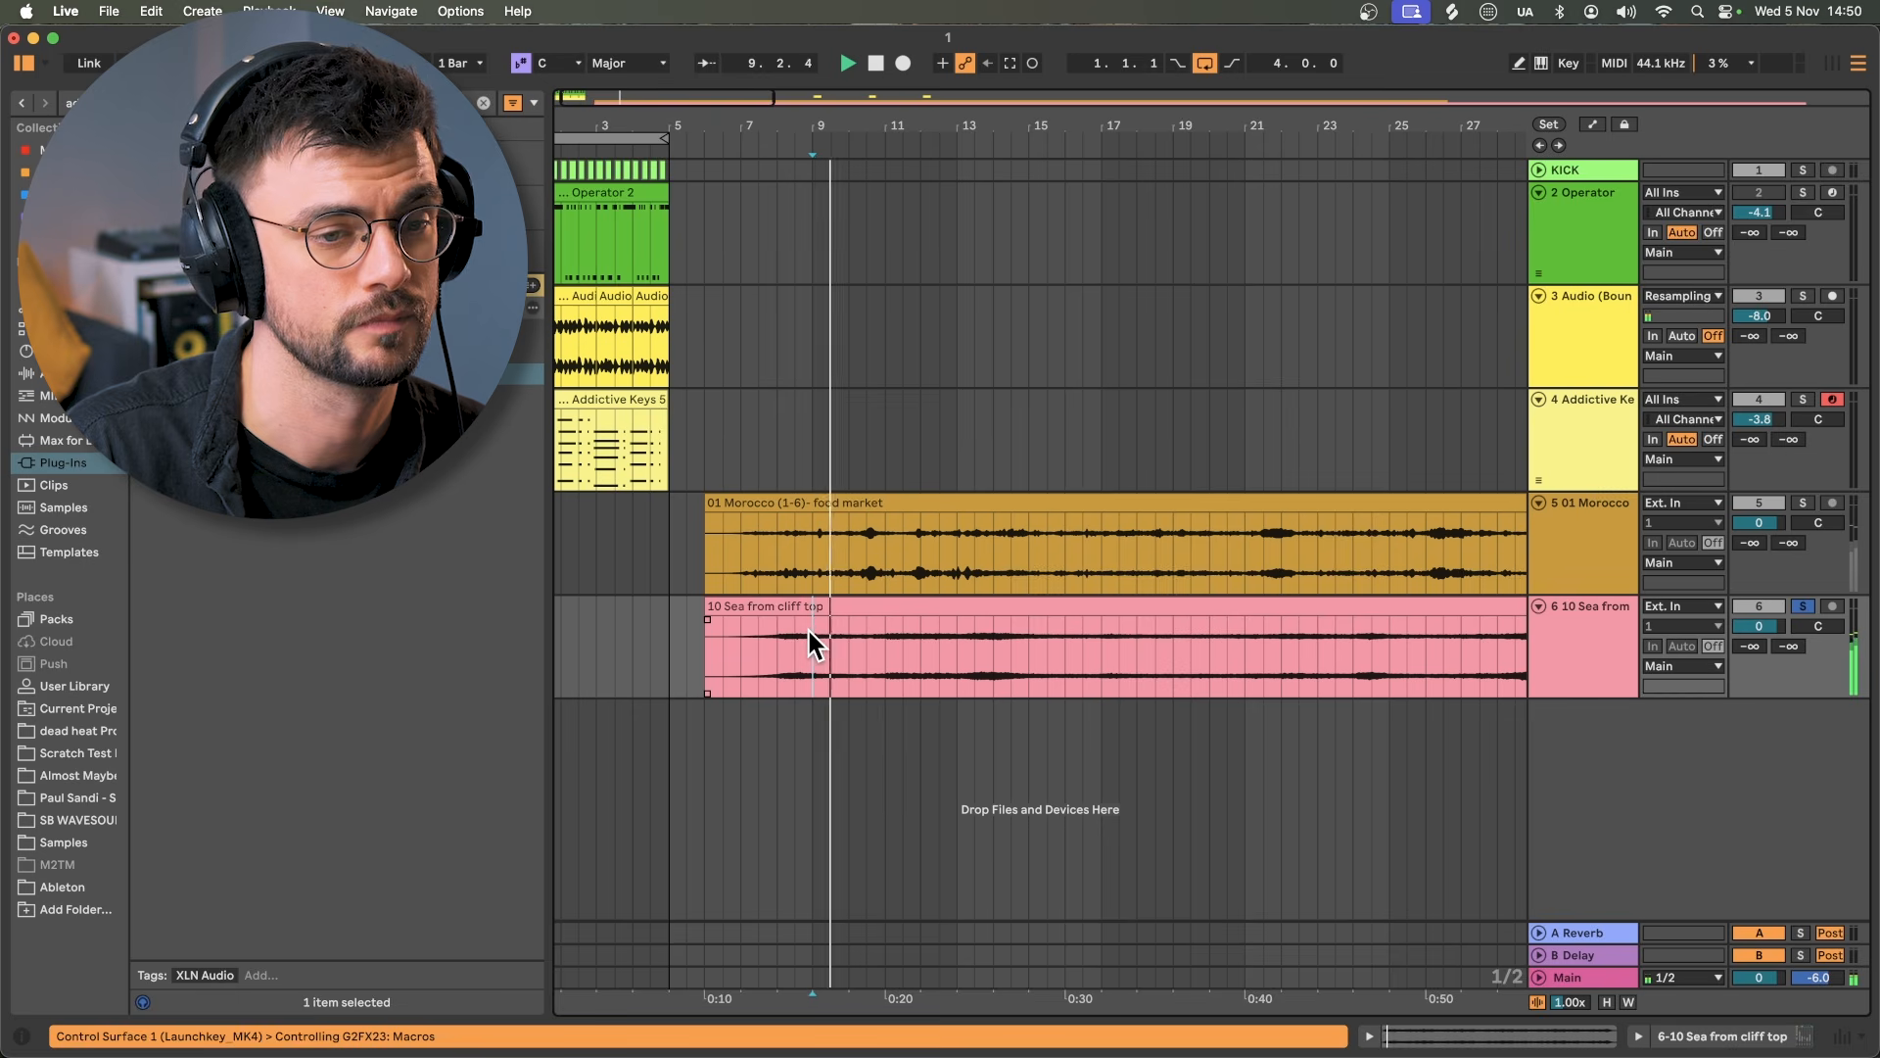
# Step: Load EQ Eight on the sea track with a ~100 Hz low cut and a high dip around 2.7 kHz
pyautogui.press('super+f')
pyautogui.write('eq')
pyautogui.press('Return')
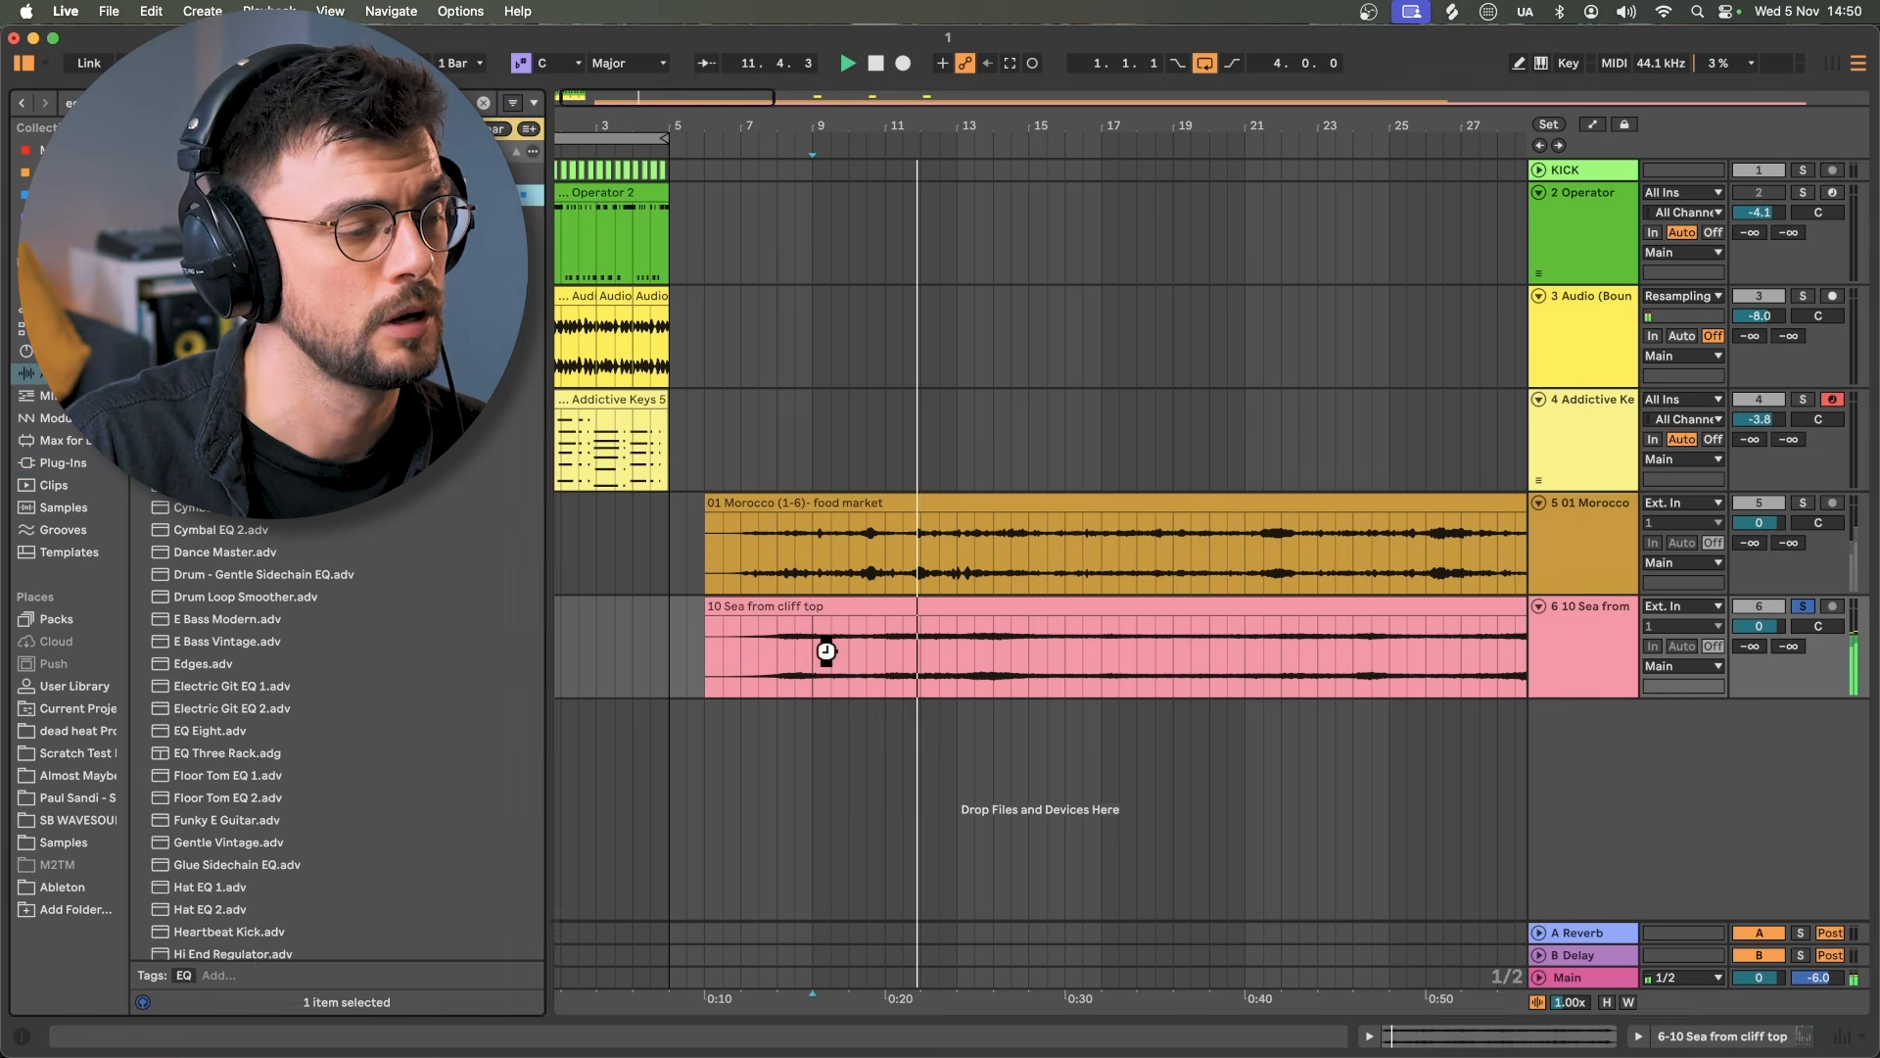
pyautogui.press('space')
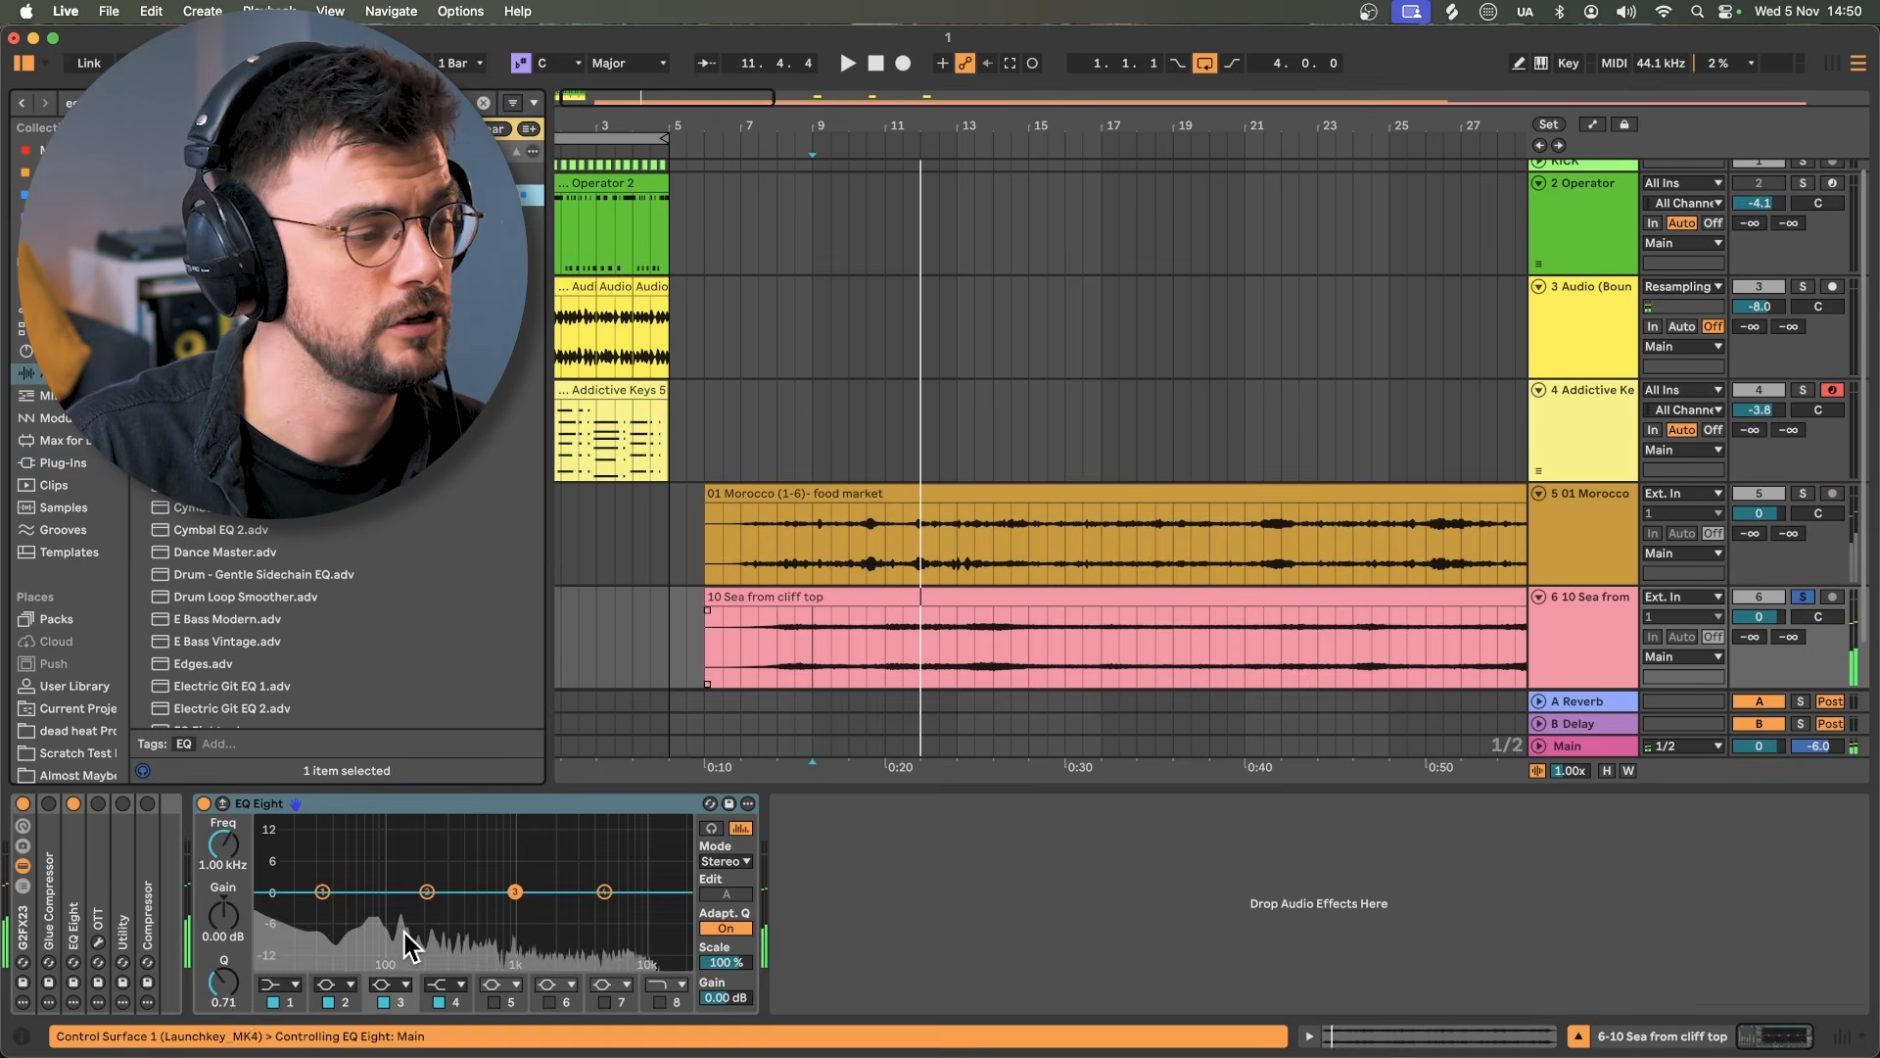
pyautogui.click(280, 985)
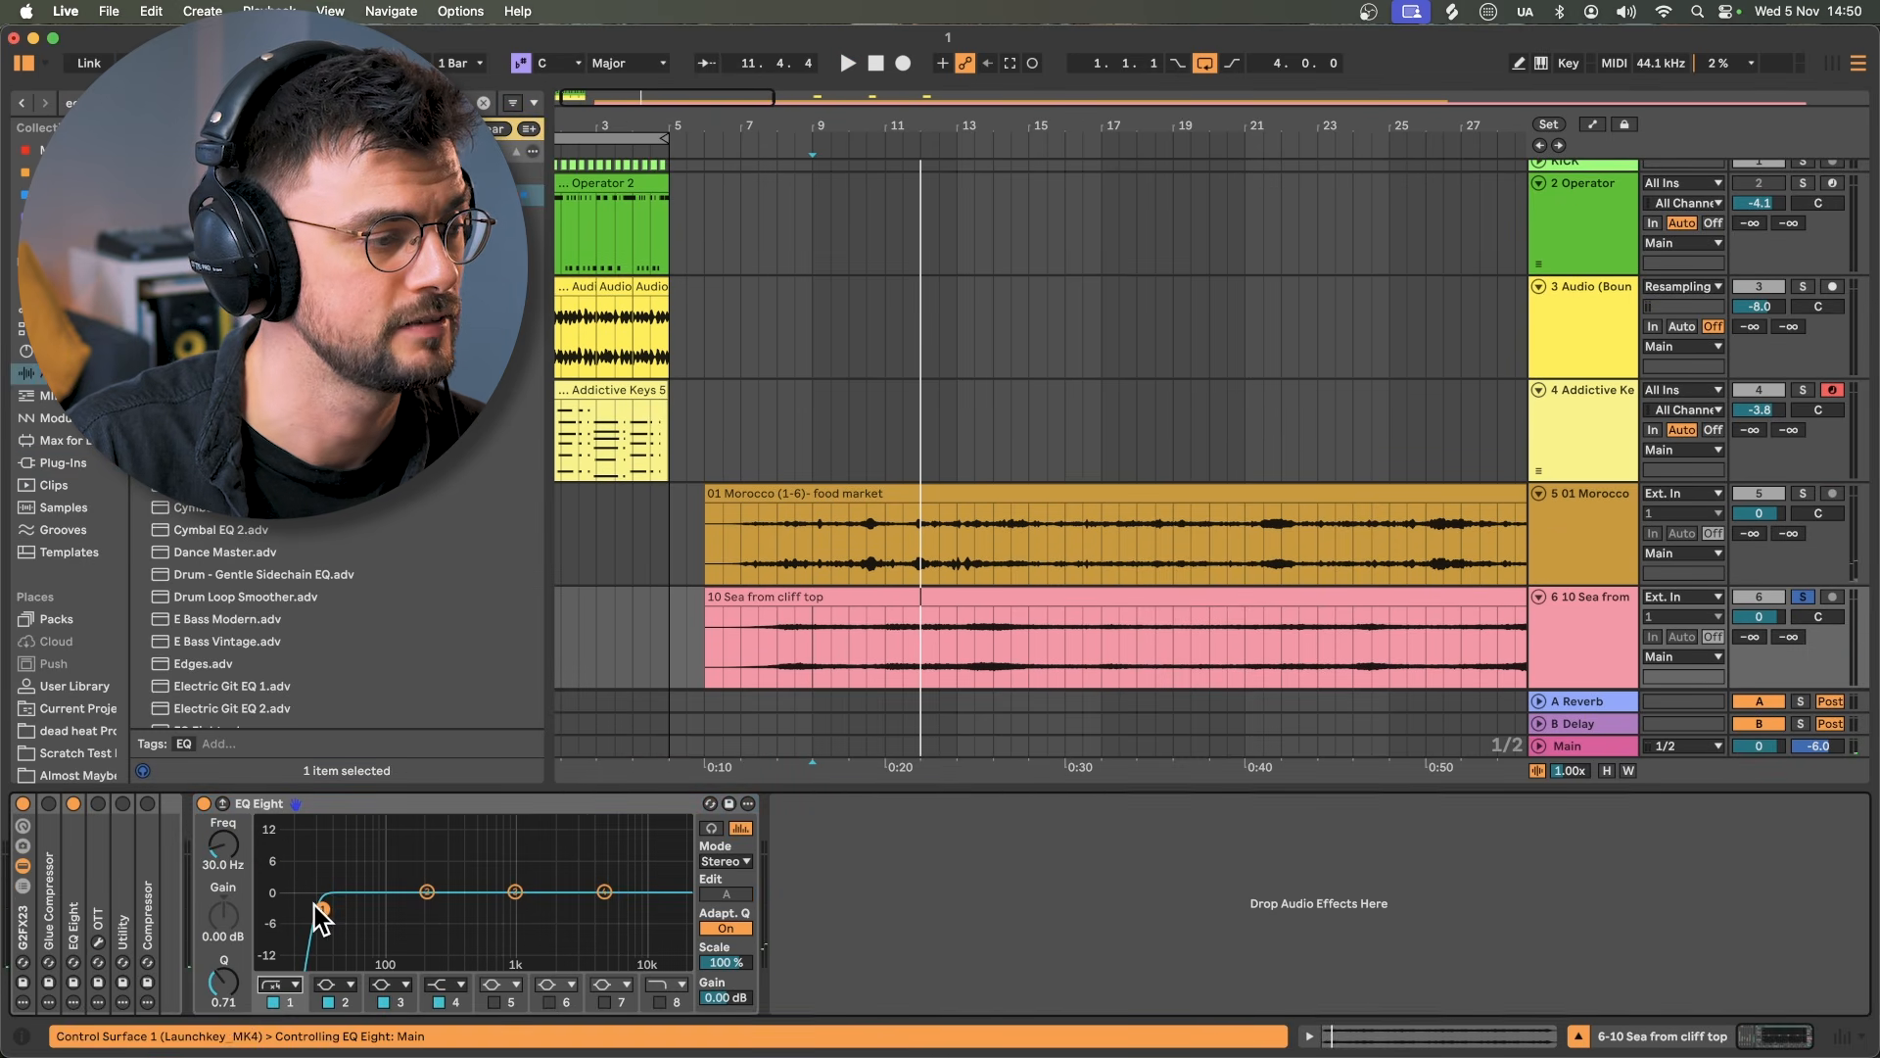
pyautogui.moveTo(322, 907); pyautogui.dragTo(390, 926)
pyautogui.press('space')
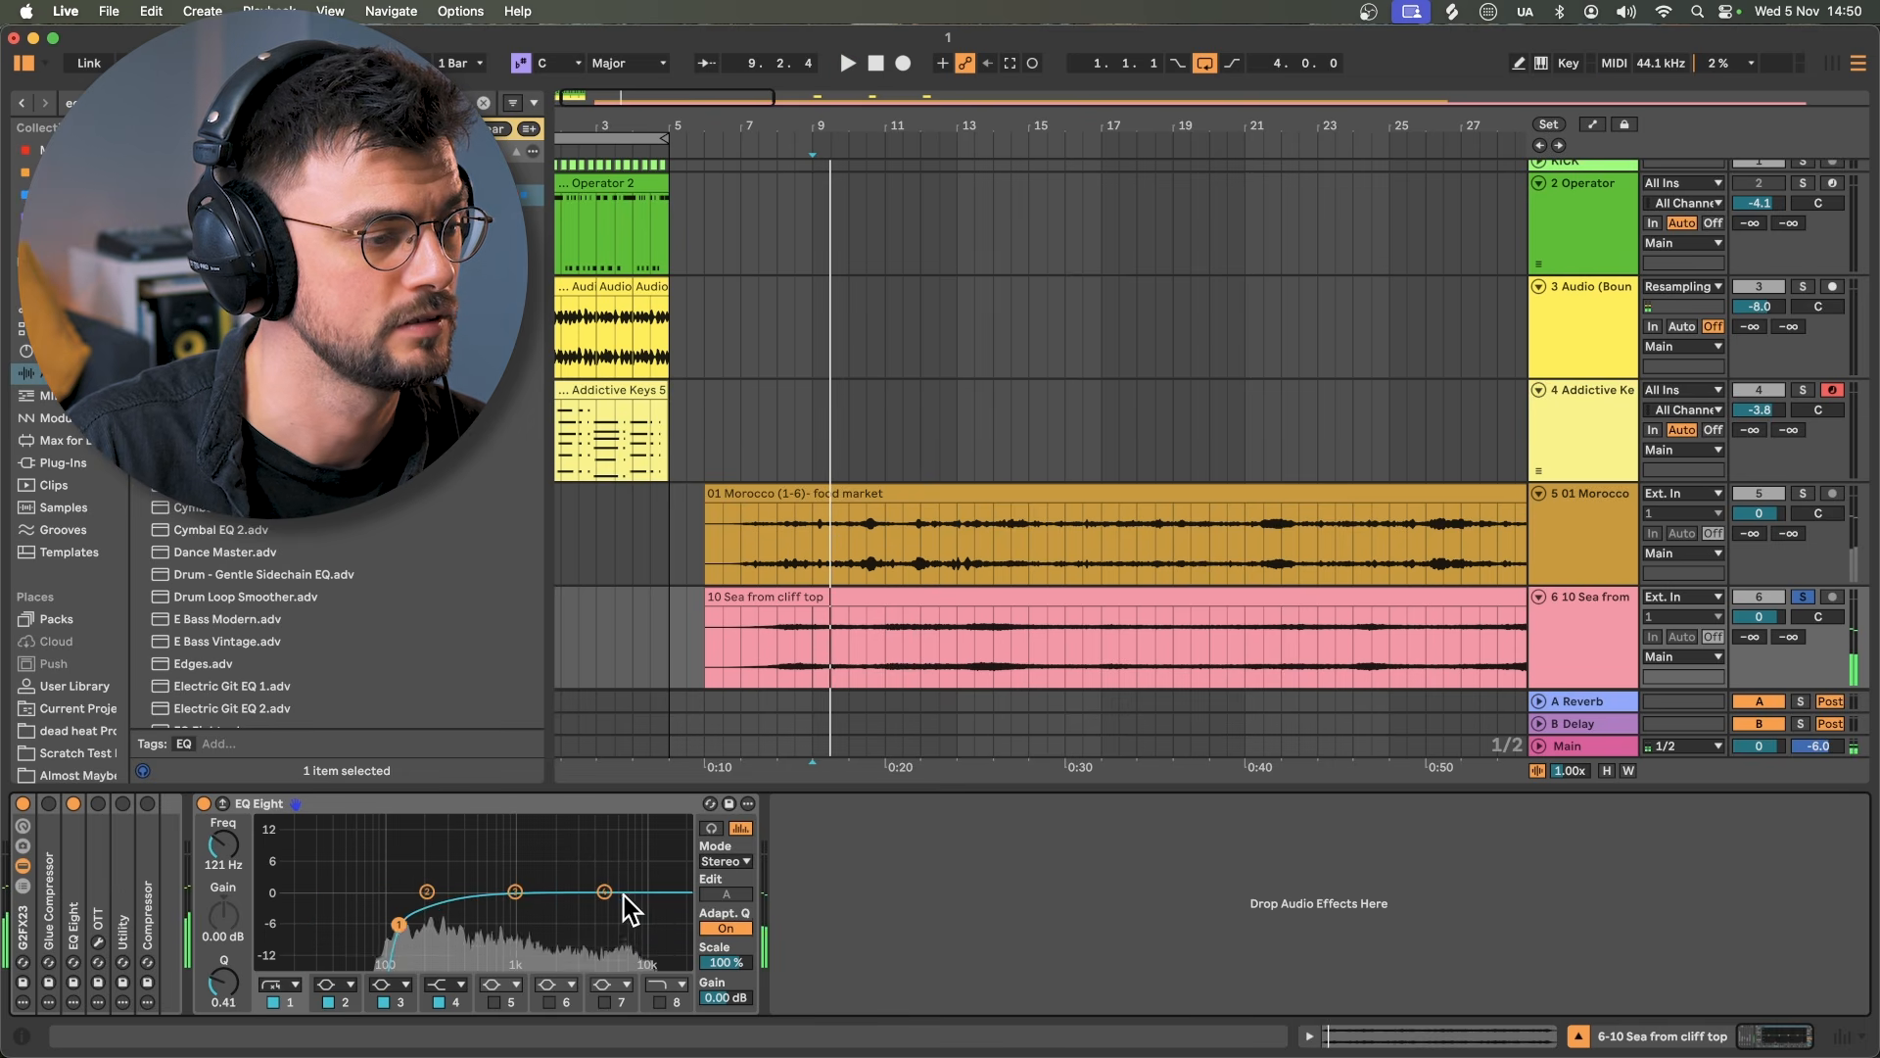
pyautogui.moveTo(624, 894); pyautogui.dragTo(571, 920)
pyautogui.press('space')
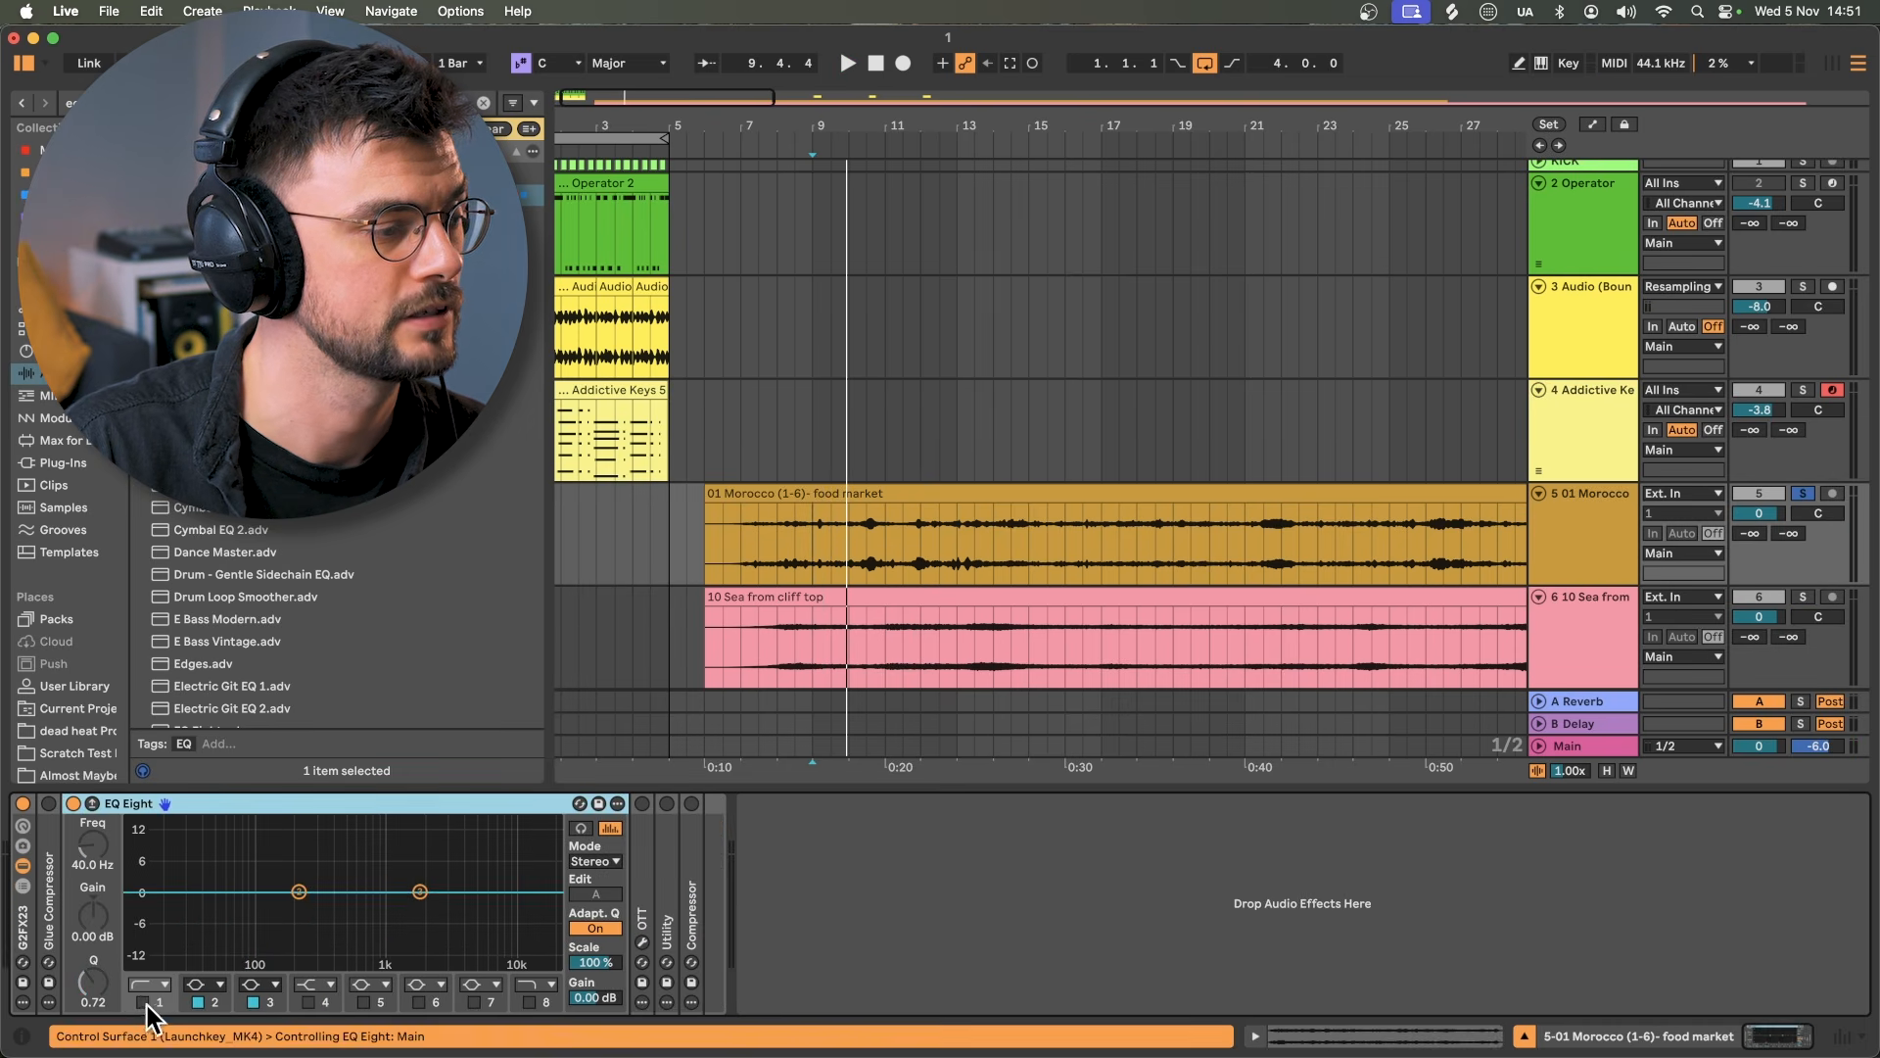
# Step: Raise the food market EQ low cut to 100 Hz and turn the sea track down to -5.1 dB
pyautogui.click(144, 1003)
pyautogui.press('space')
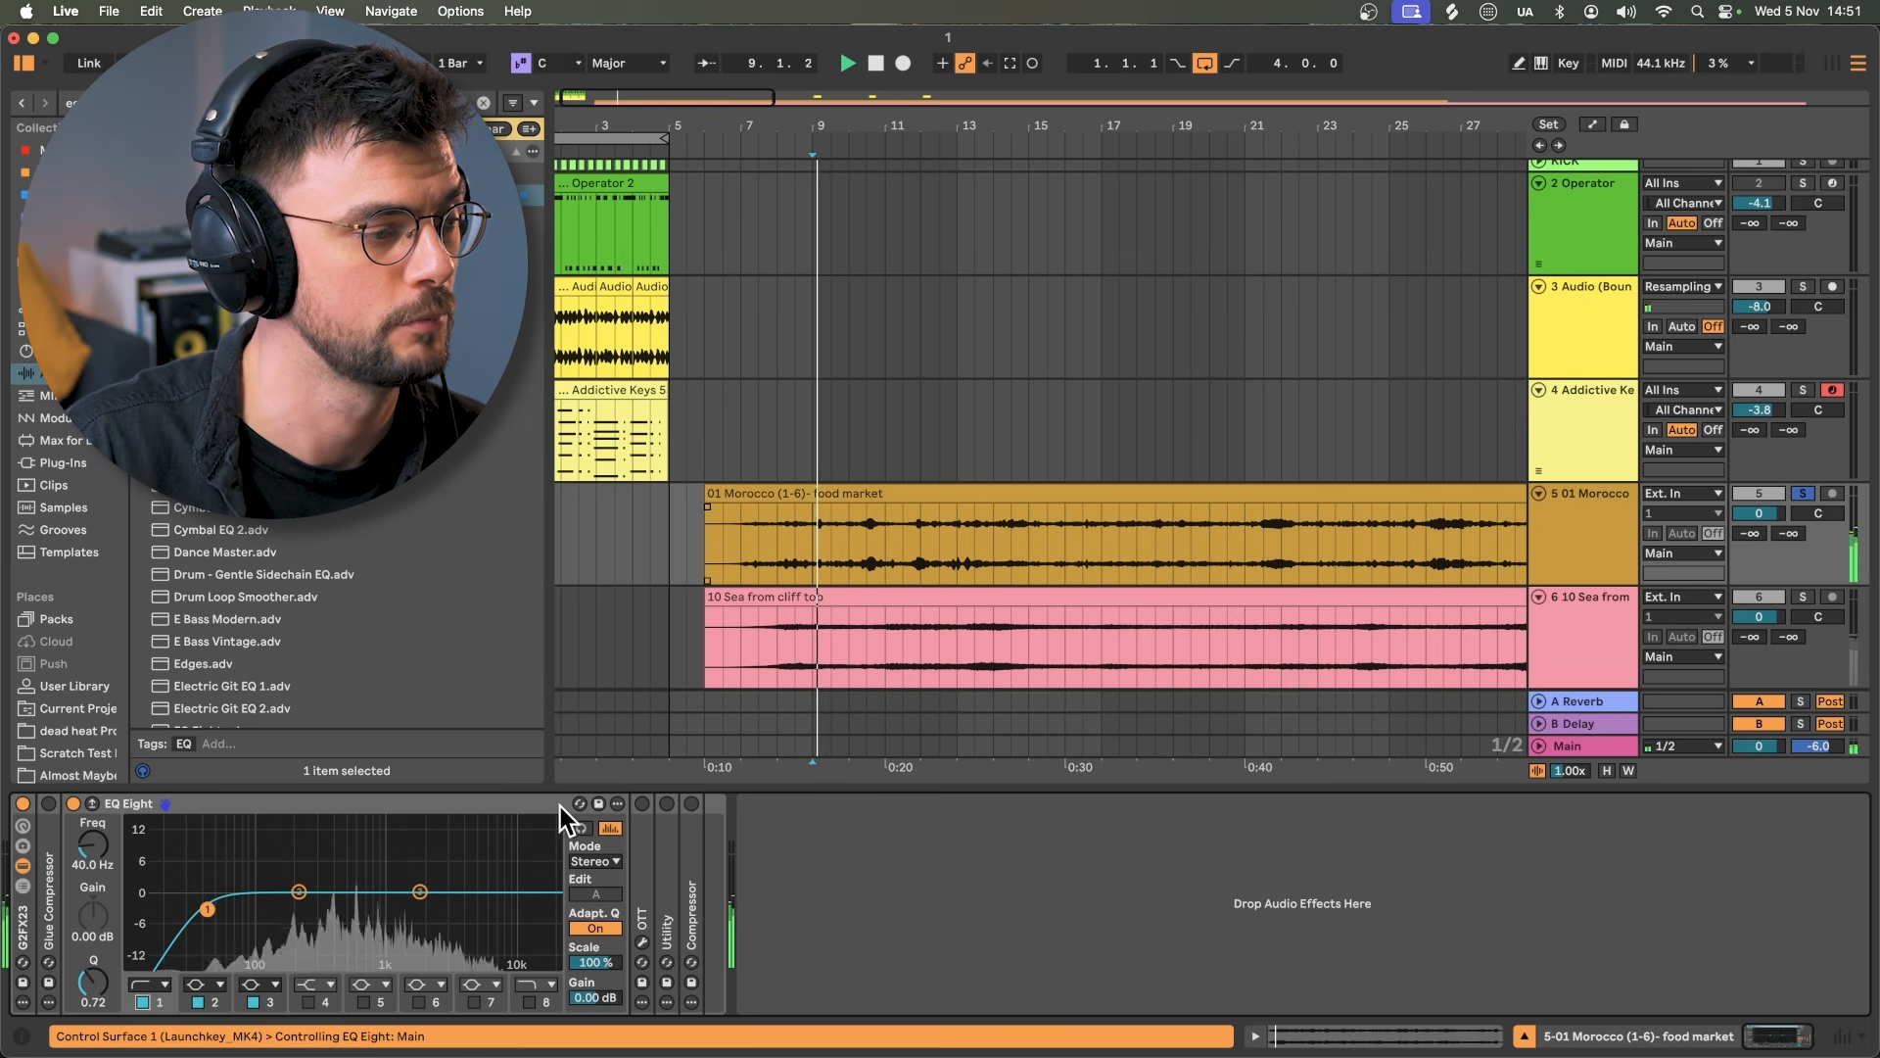
pyautogui.moveTo(206, 909); pyautogui.dragTo(257, 909)
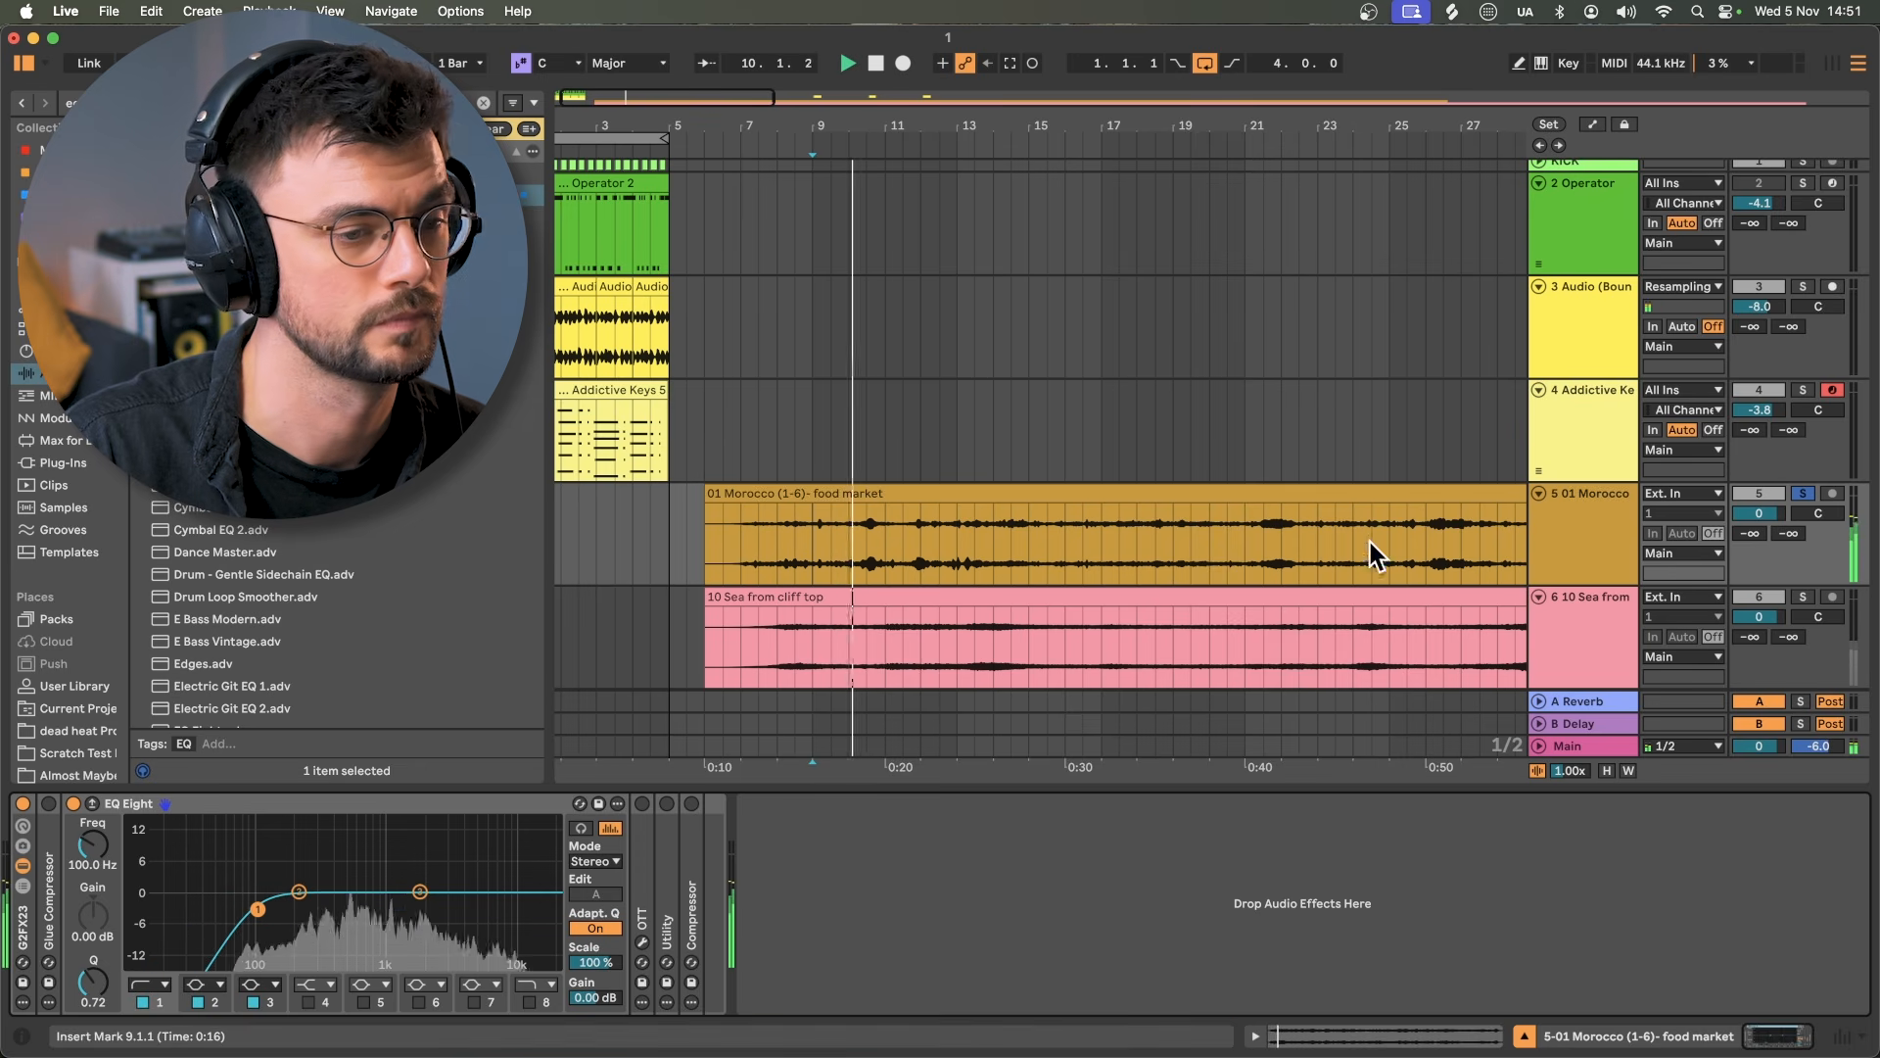
pyautogui.press('space')
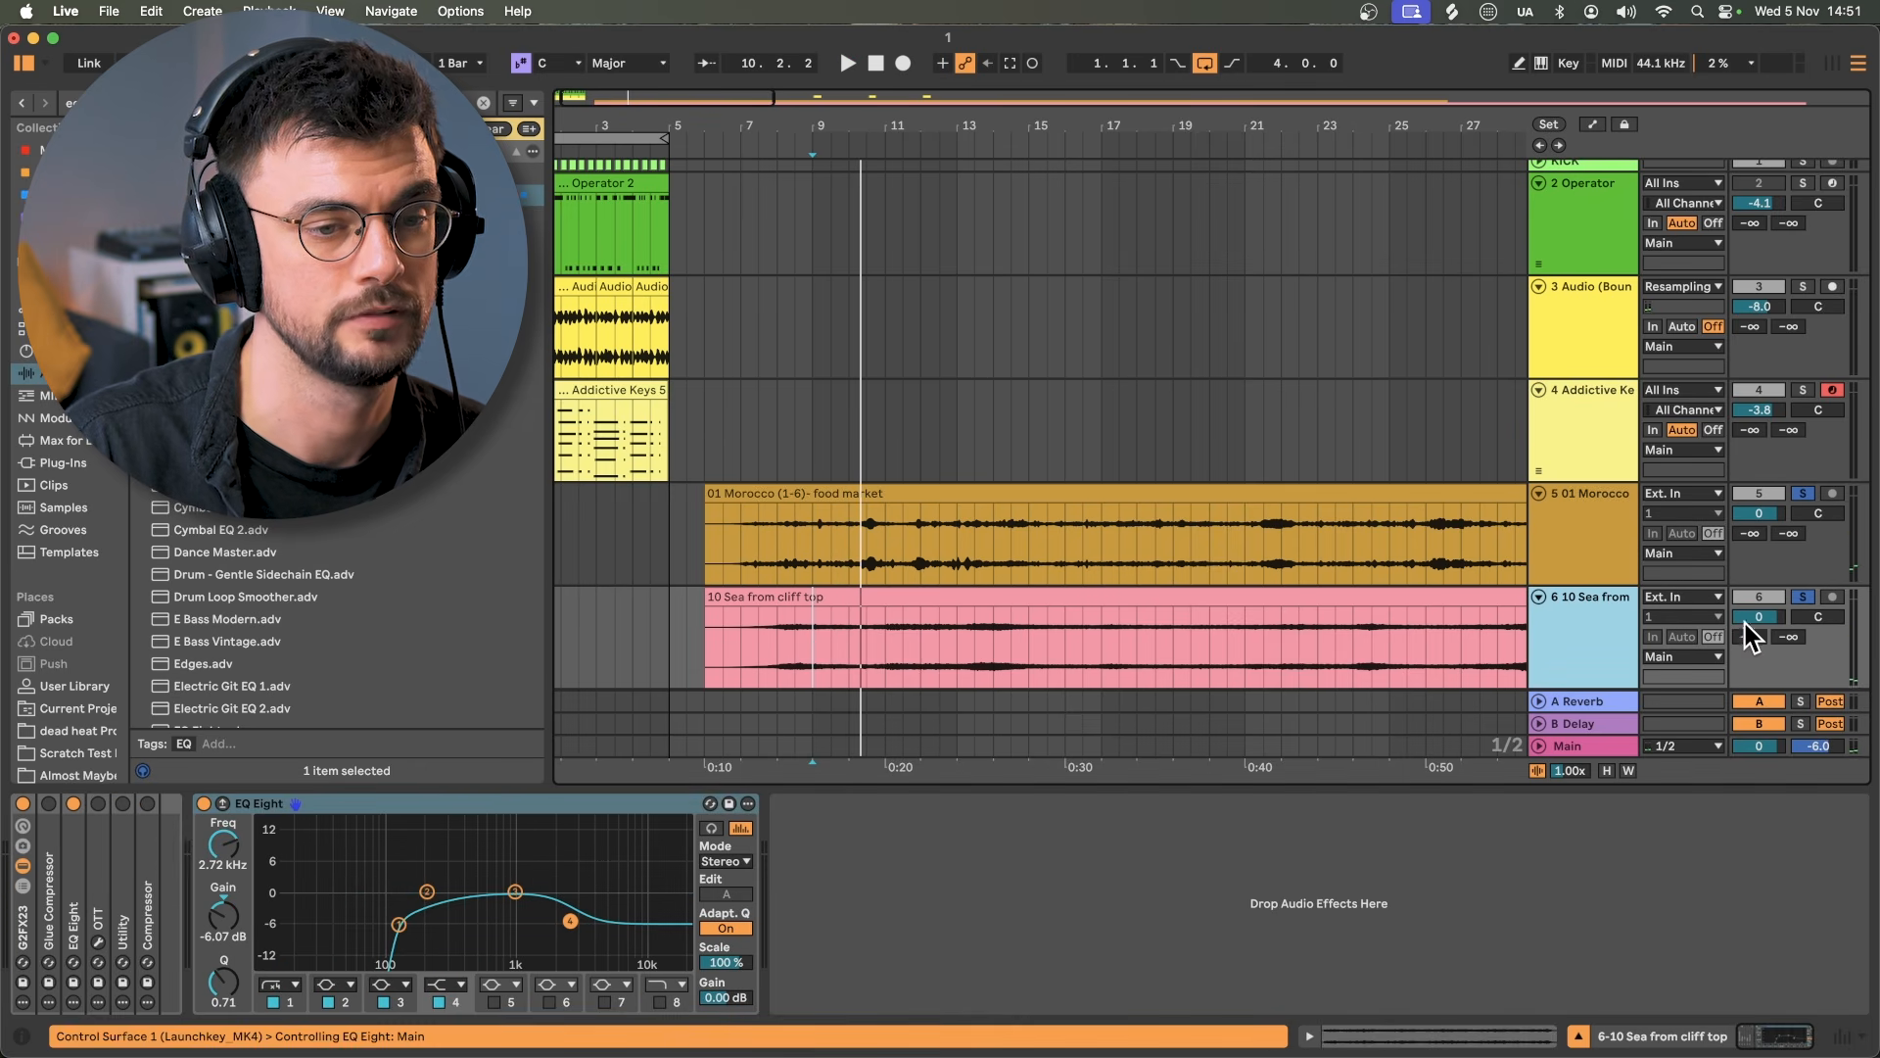
pyautogui.press('space')
pyautogui.moveTo(1747, 619); pyautogui.dragTo(1747, 630)
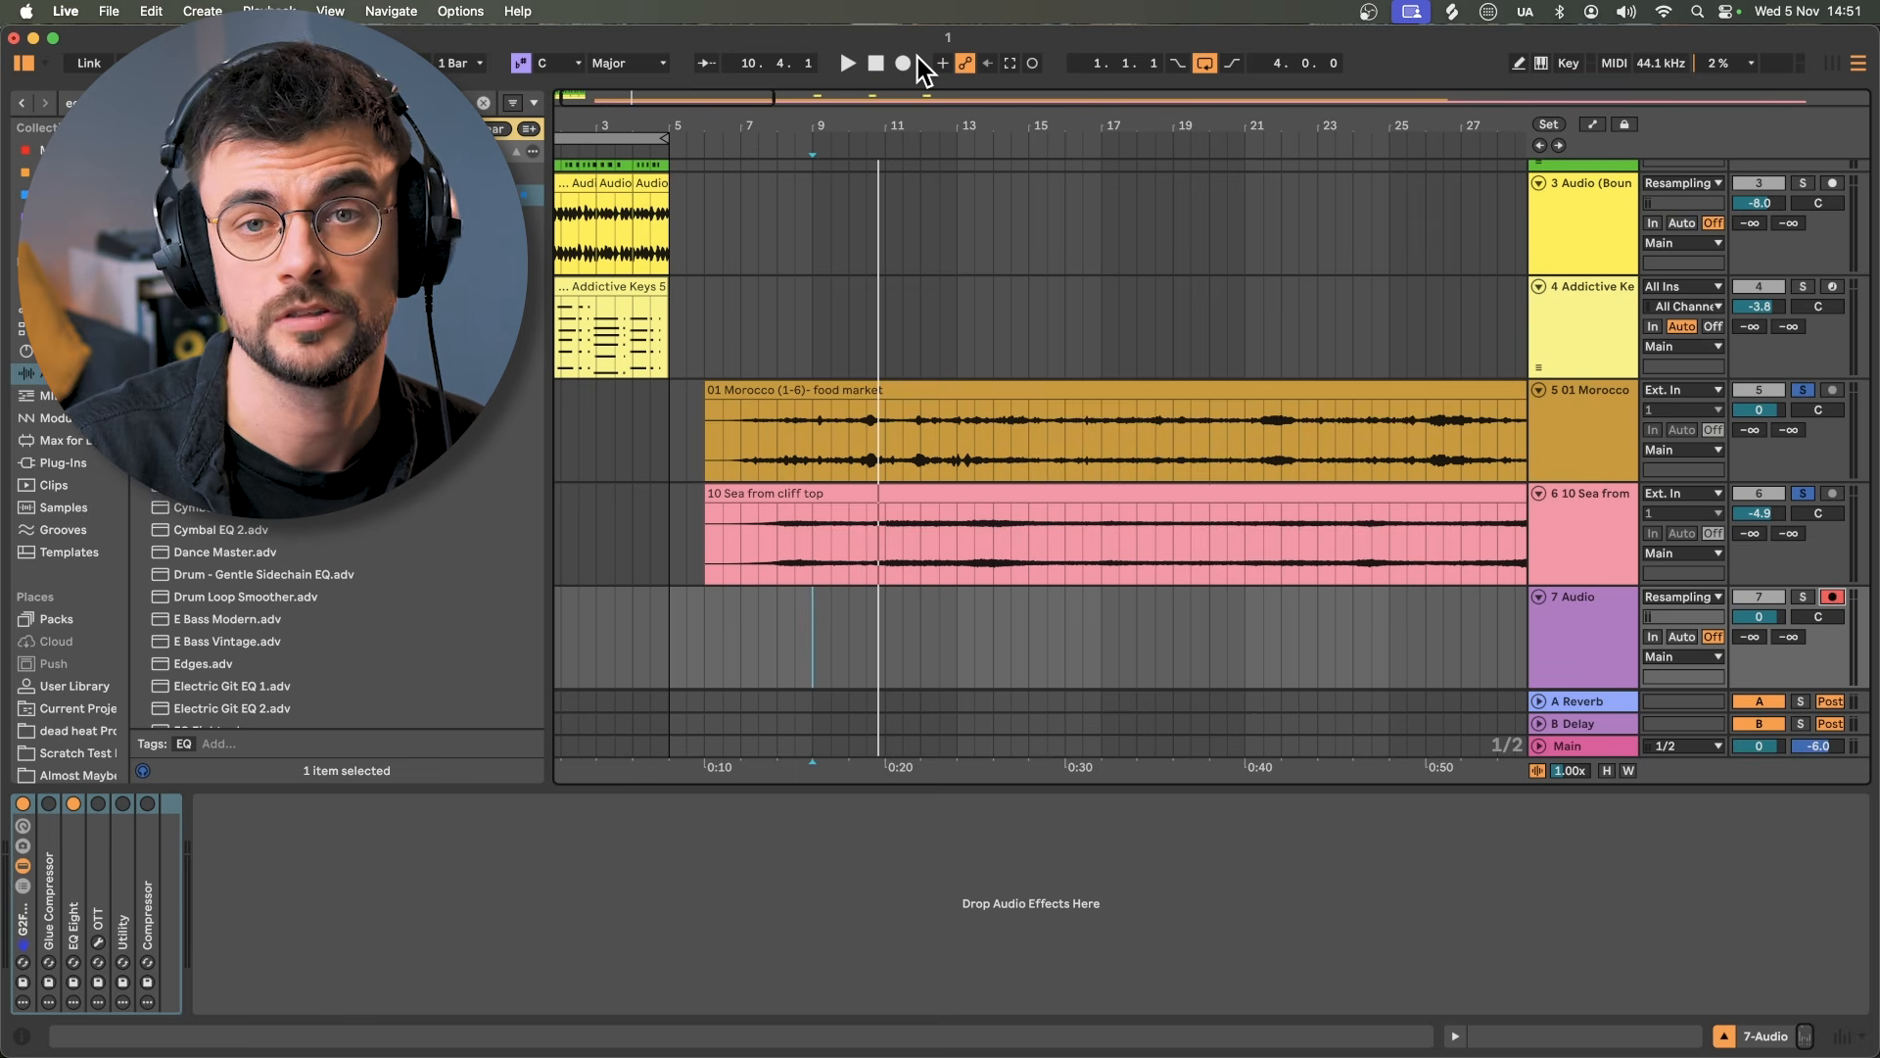
# Step: Record a resampled pass of the field recordings onto track 7 starting at bar 9
pyautogui.click(903, 63)
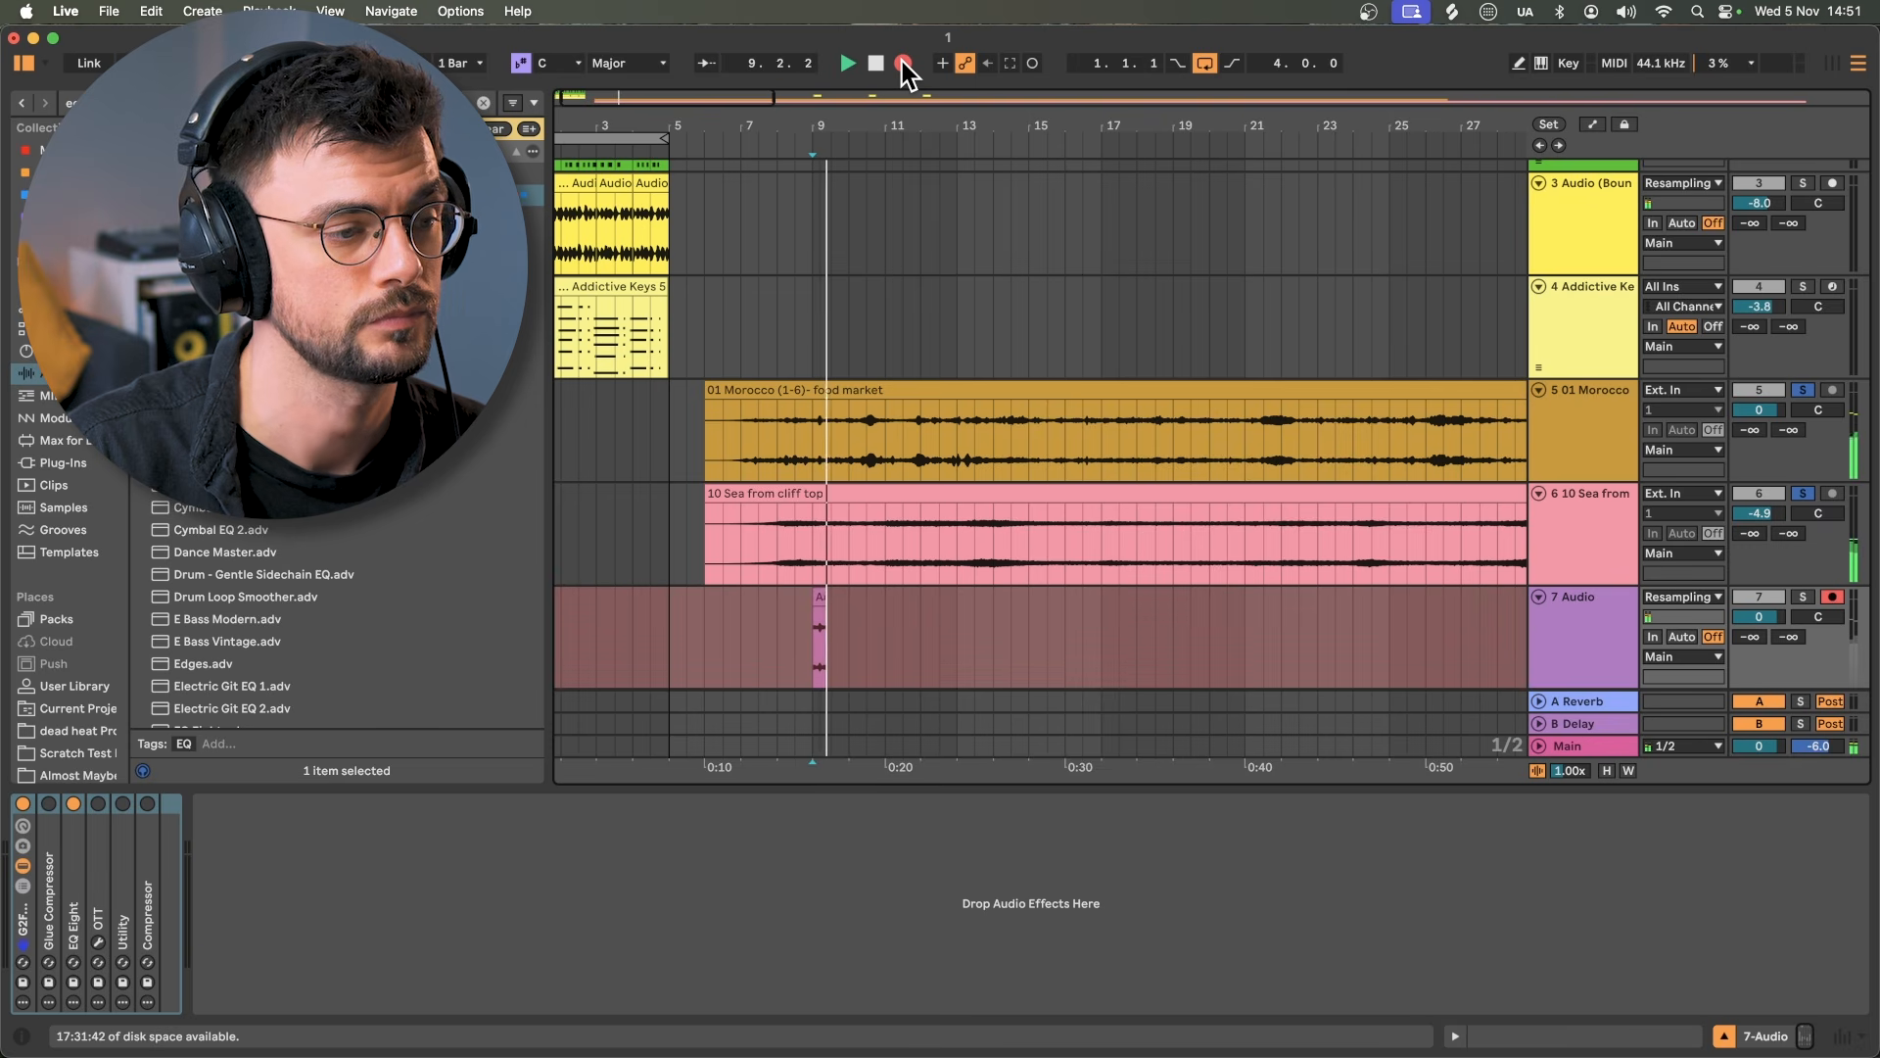
pyautogui.click(902, 60)
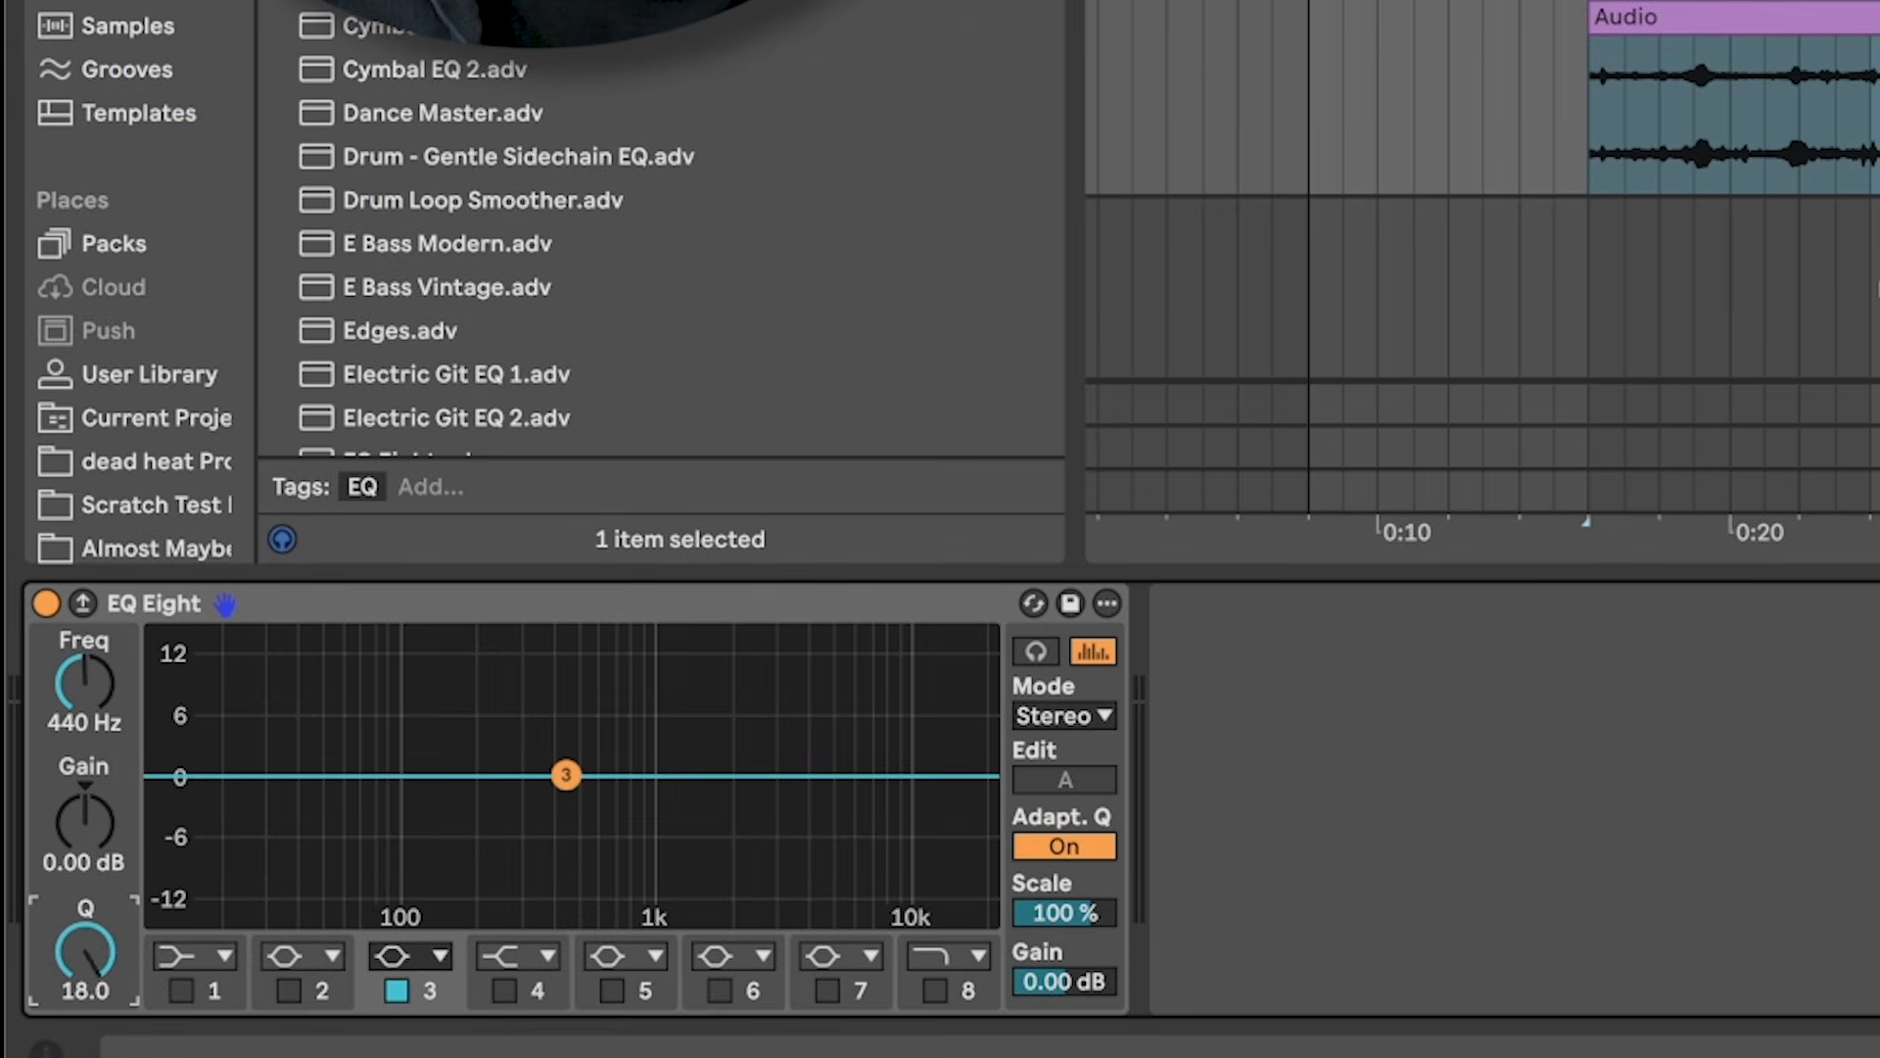
# Step: Boost EQ Eight's 440 Hz band by 15 dB at Q 18, duplicate it into a stack, and audition
pyautogui.click(85, 821)
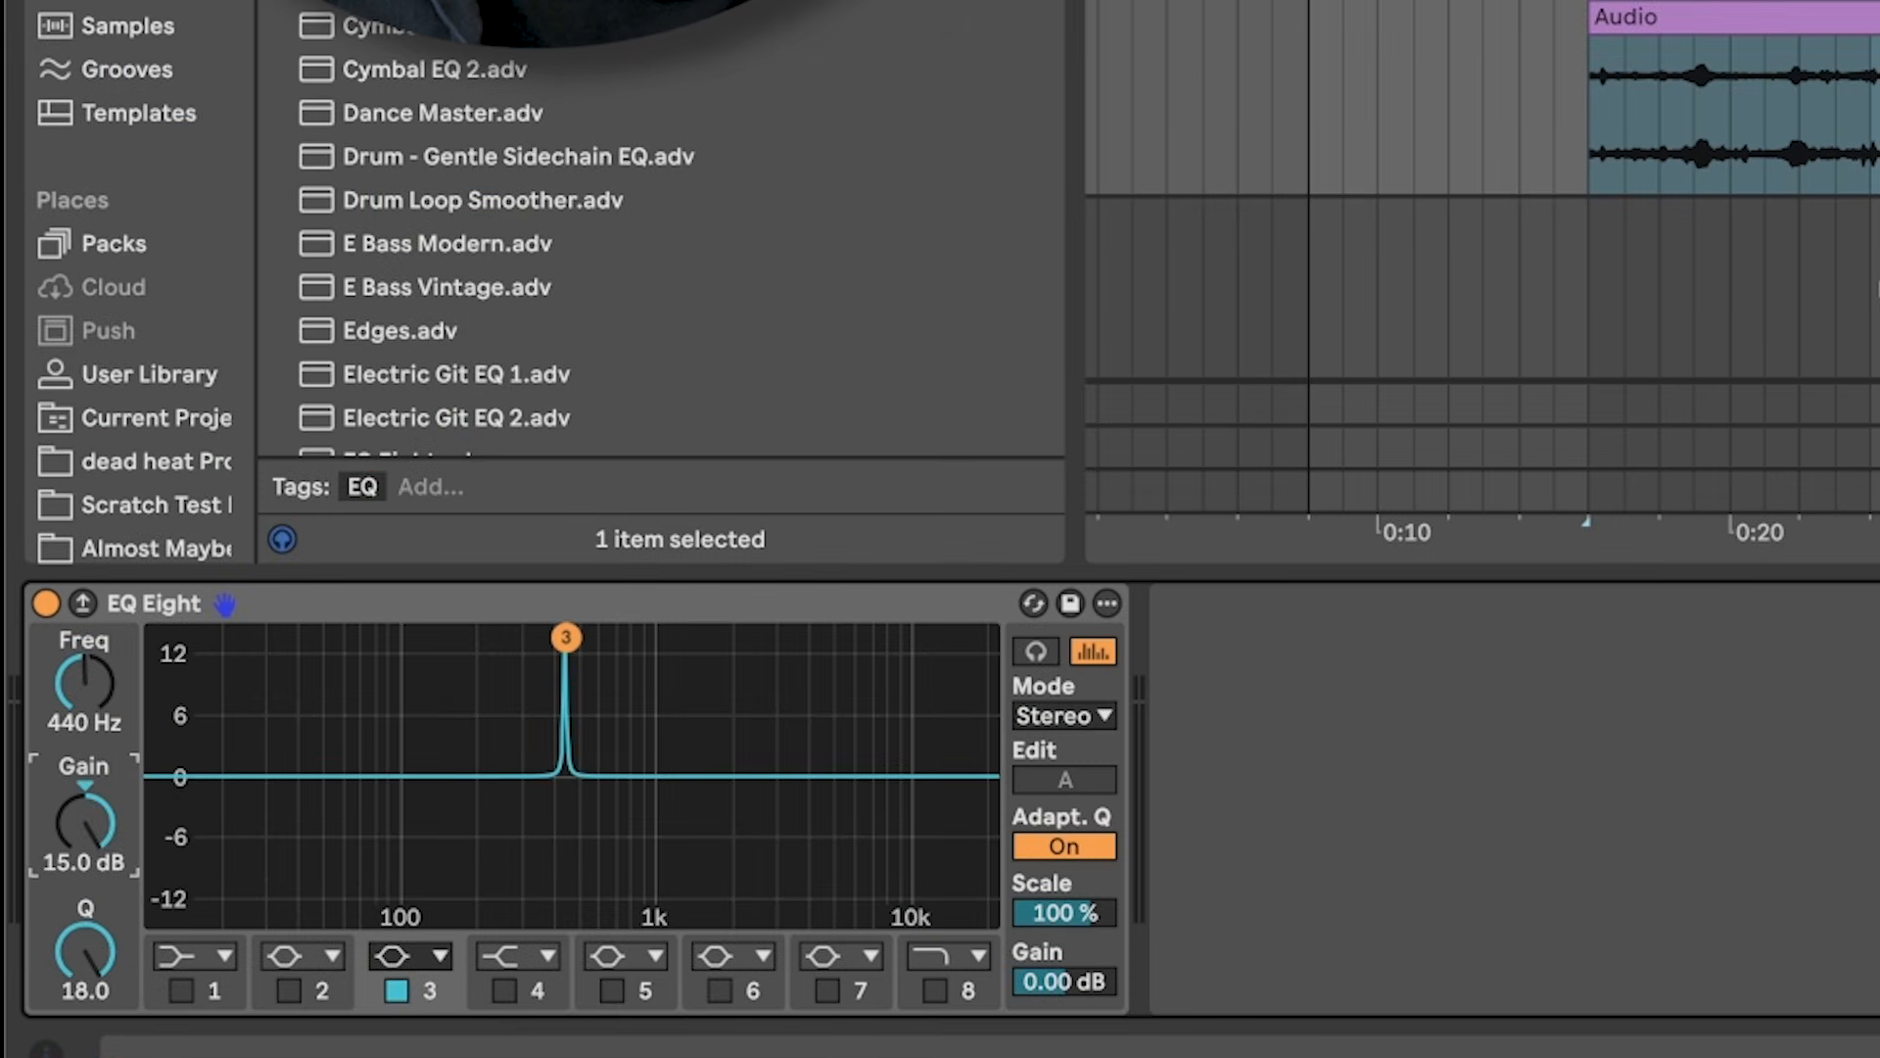
pyautogui.click(364, 605)
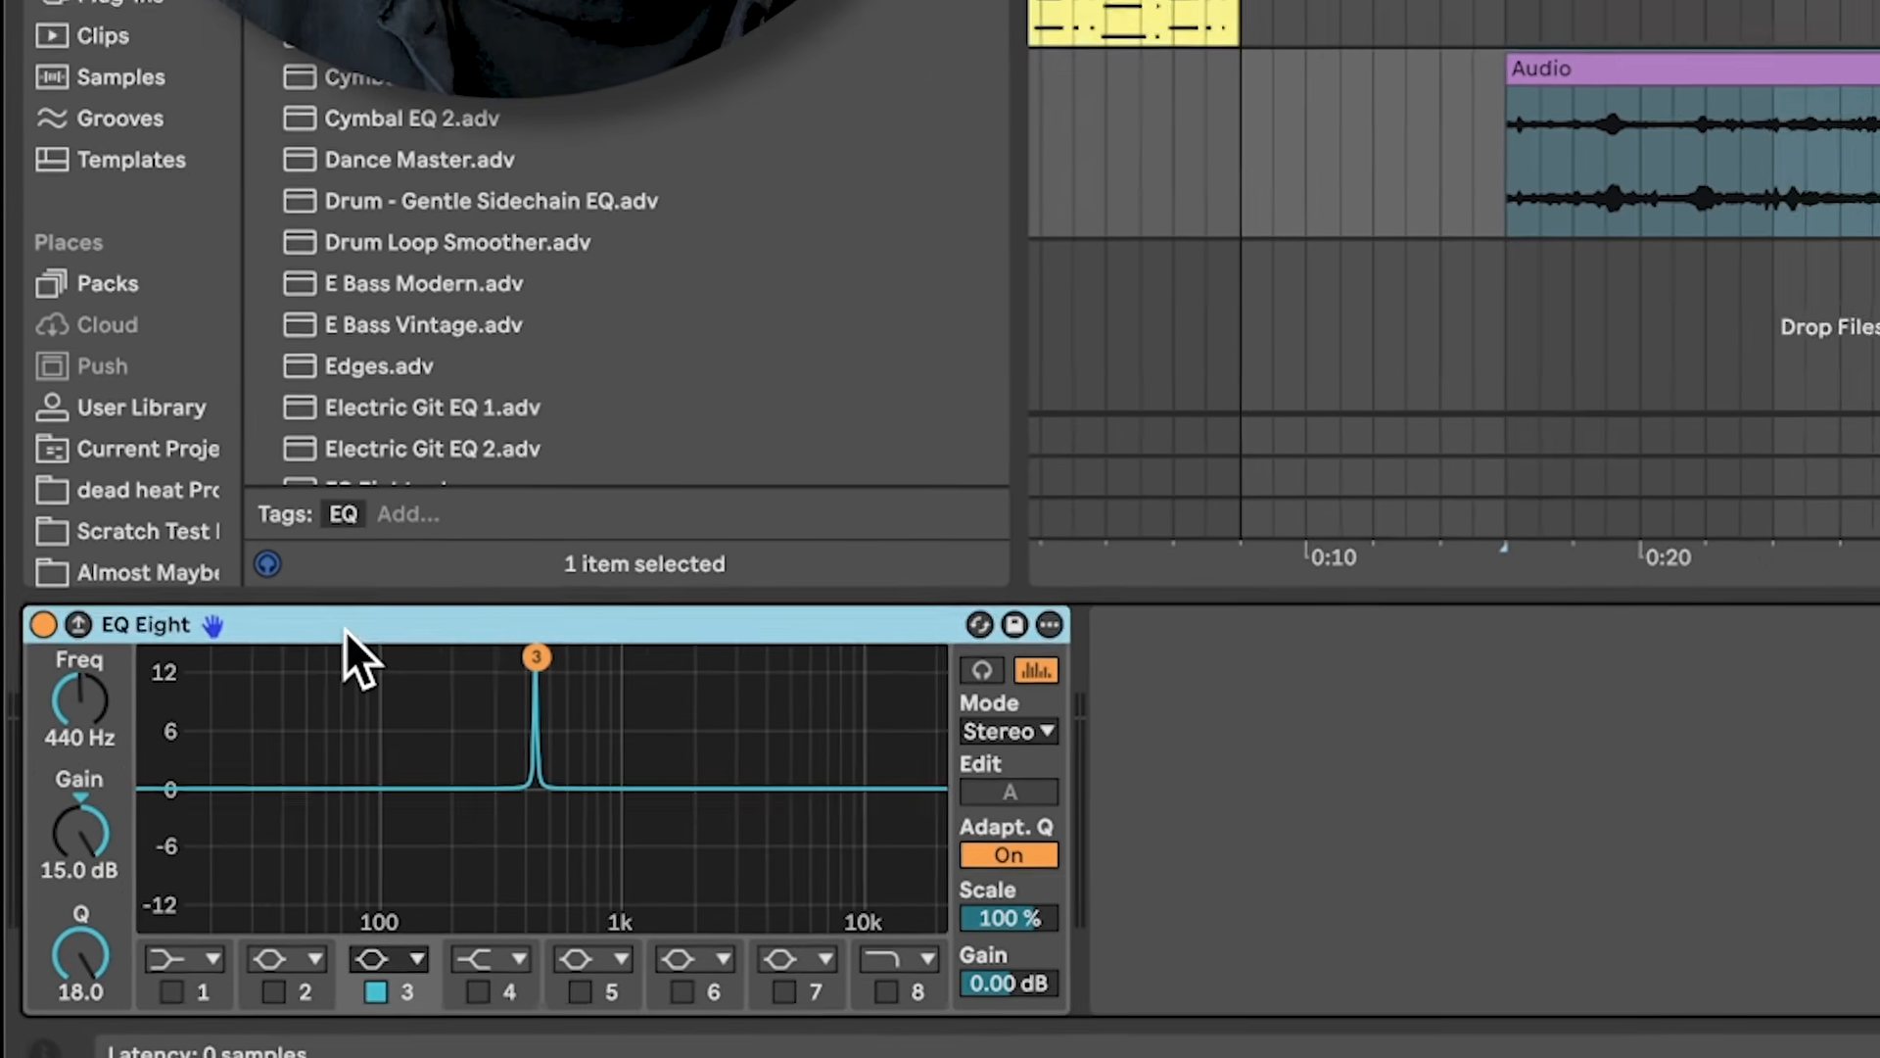
pyautogui.press('super+d')
pyautogui.press('super+d')
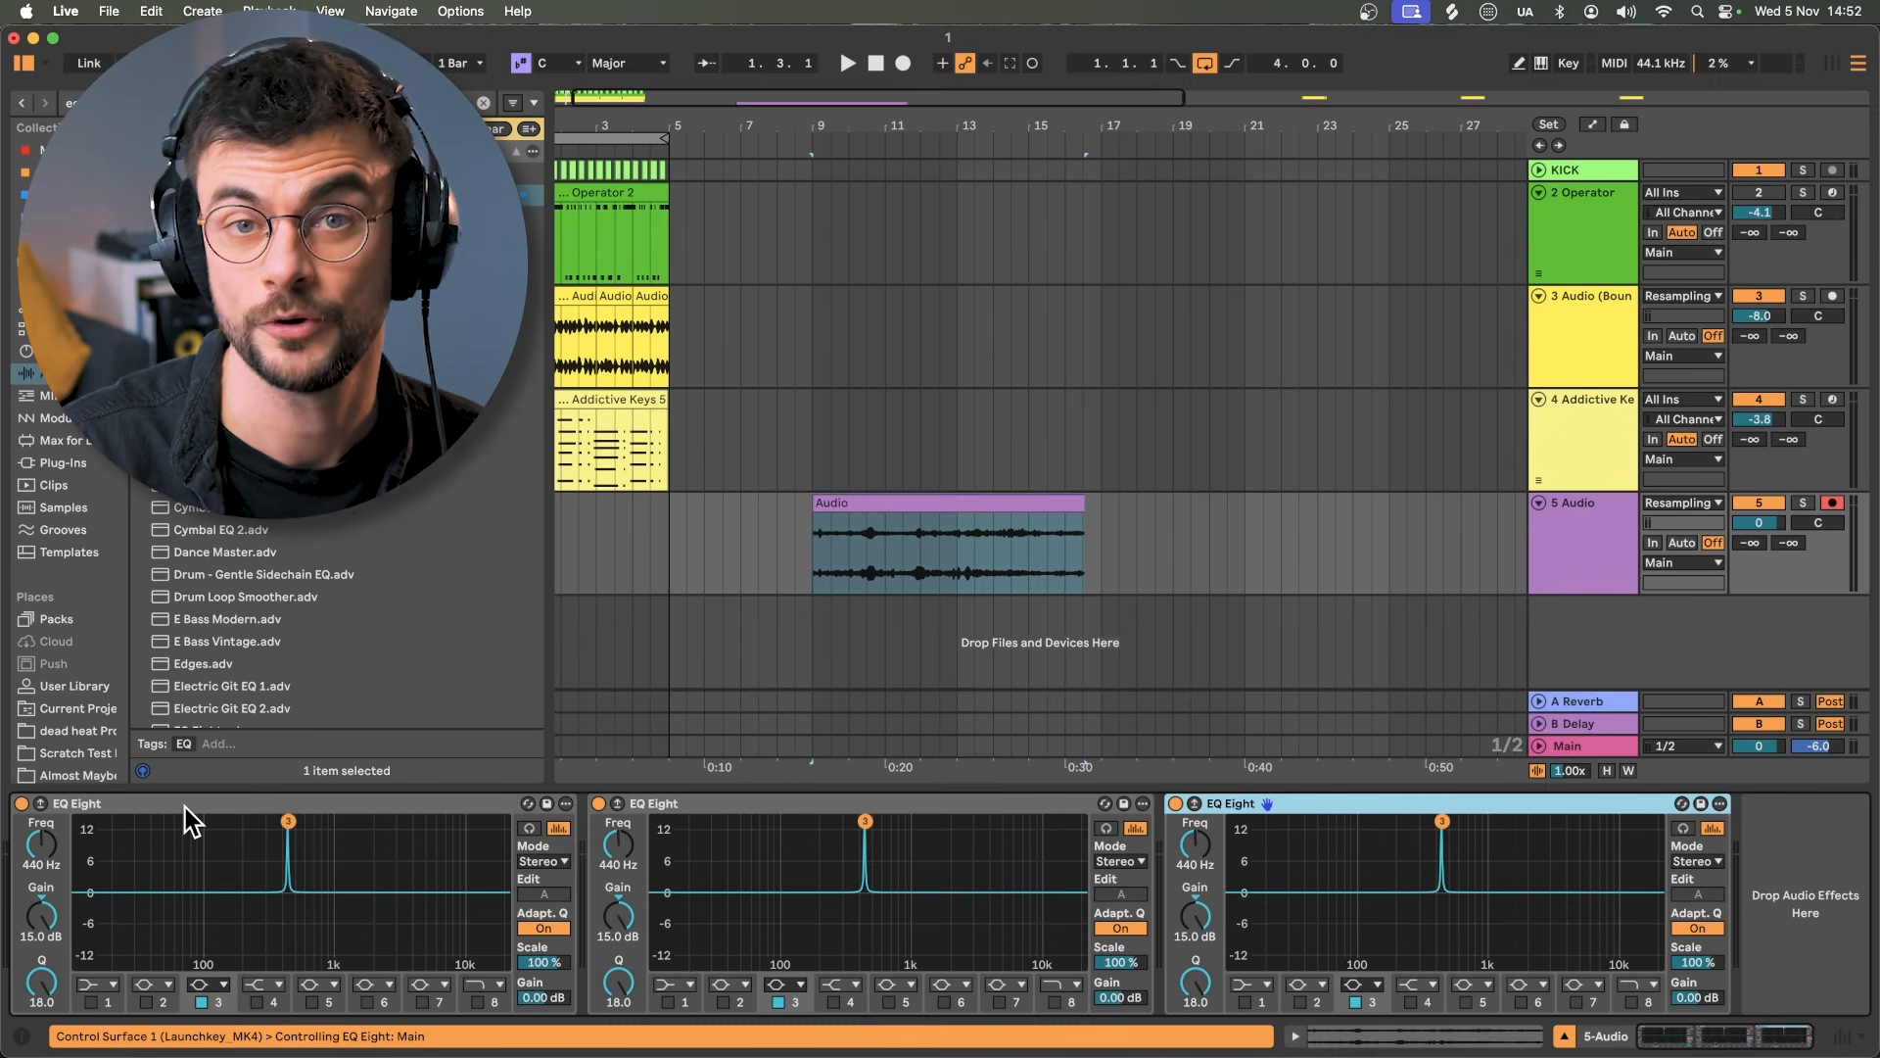
pyautogui.press('space')
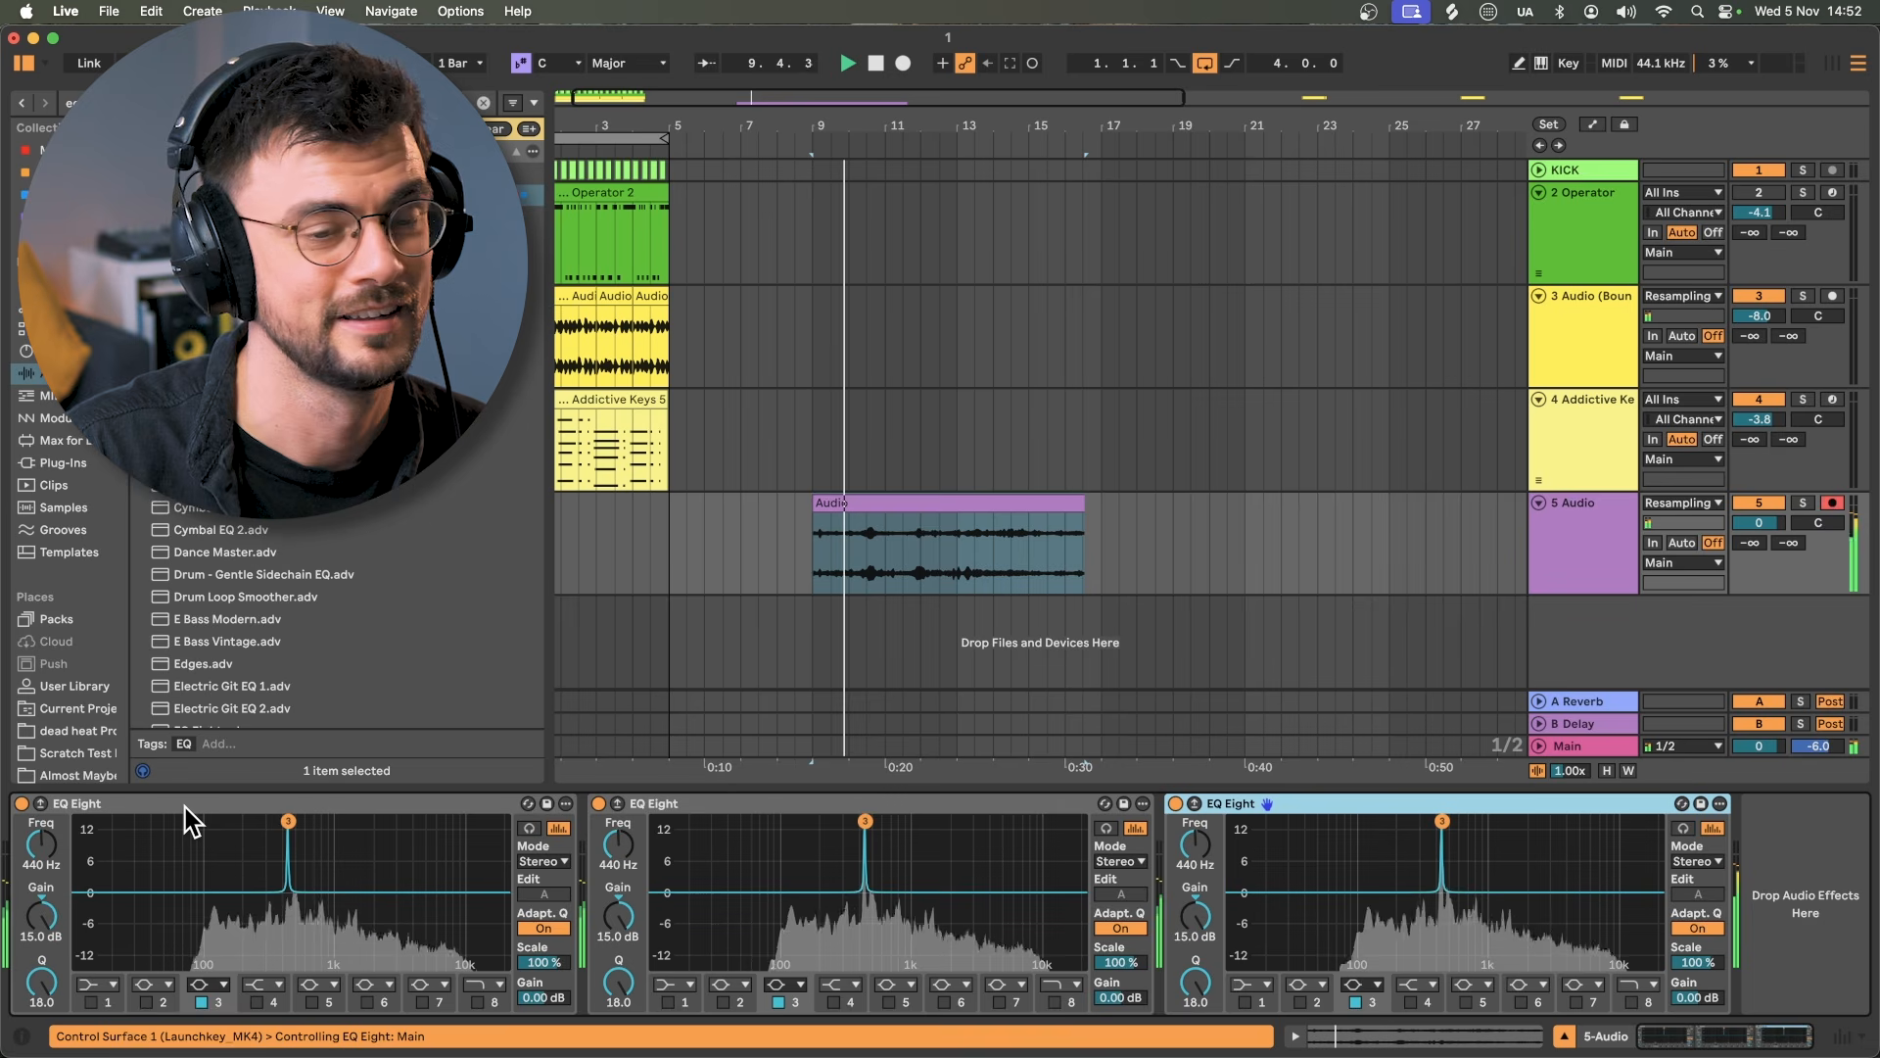
pyautogui.press('space')
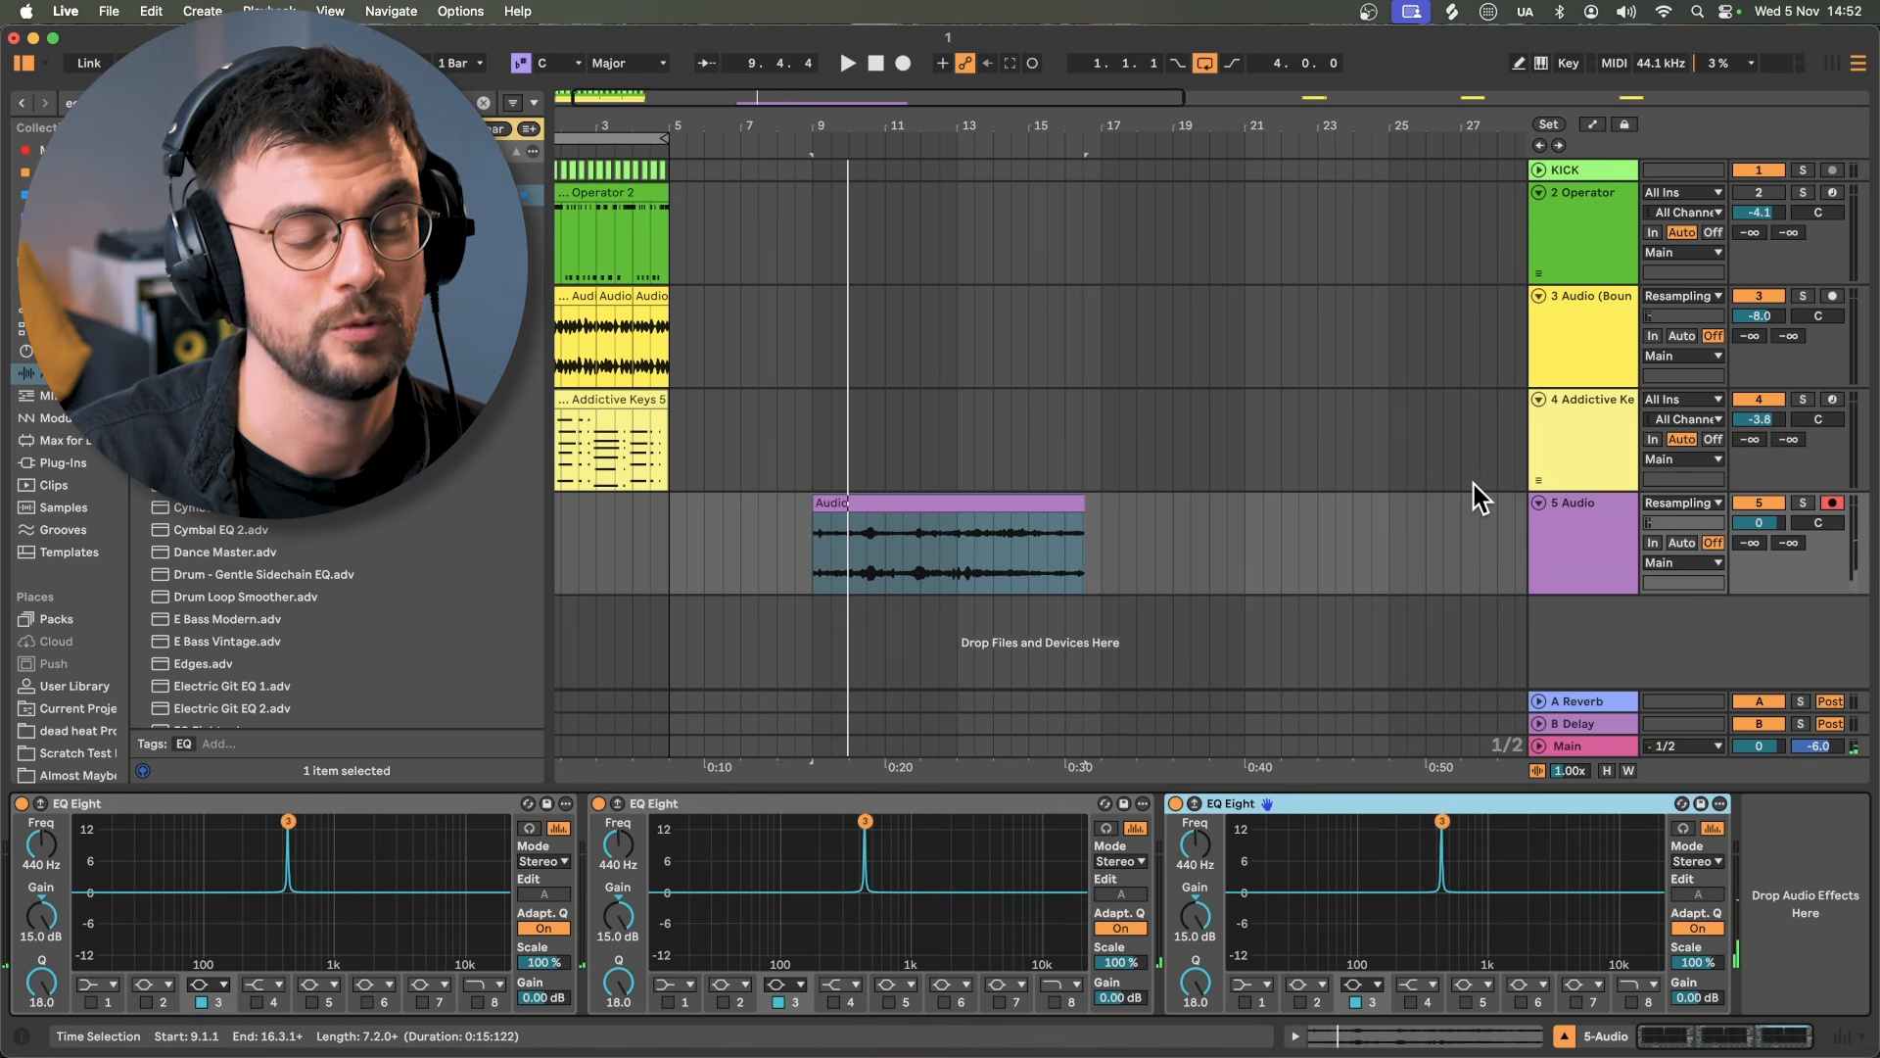
pyautogui.click(1547, 519)
# Step: Move the bounced clip onto a new MIDI track and delete the old bounced audio track
pyautogui.rightClick(1599, 520)
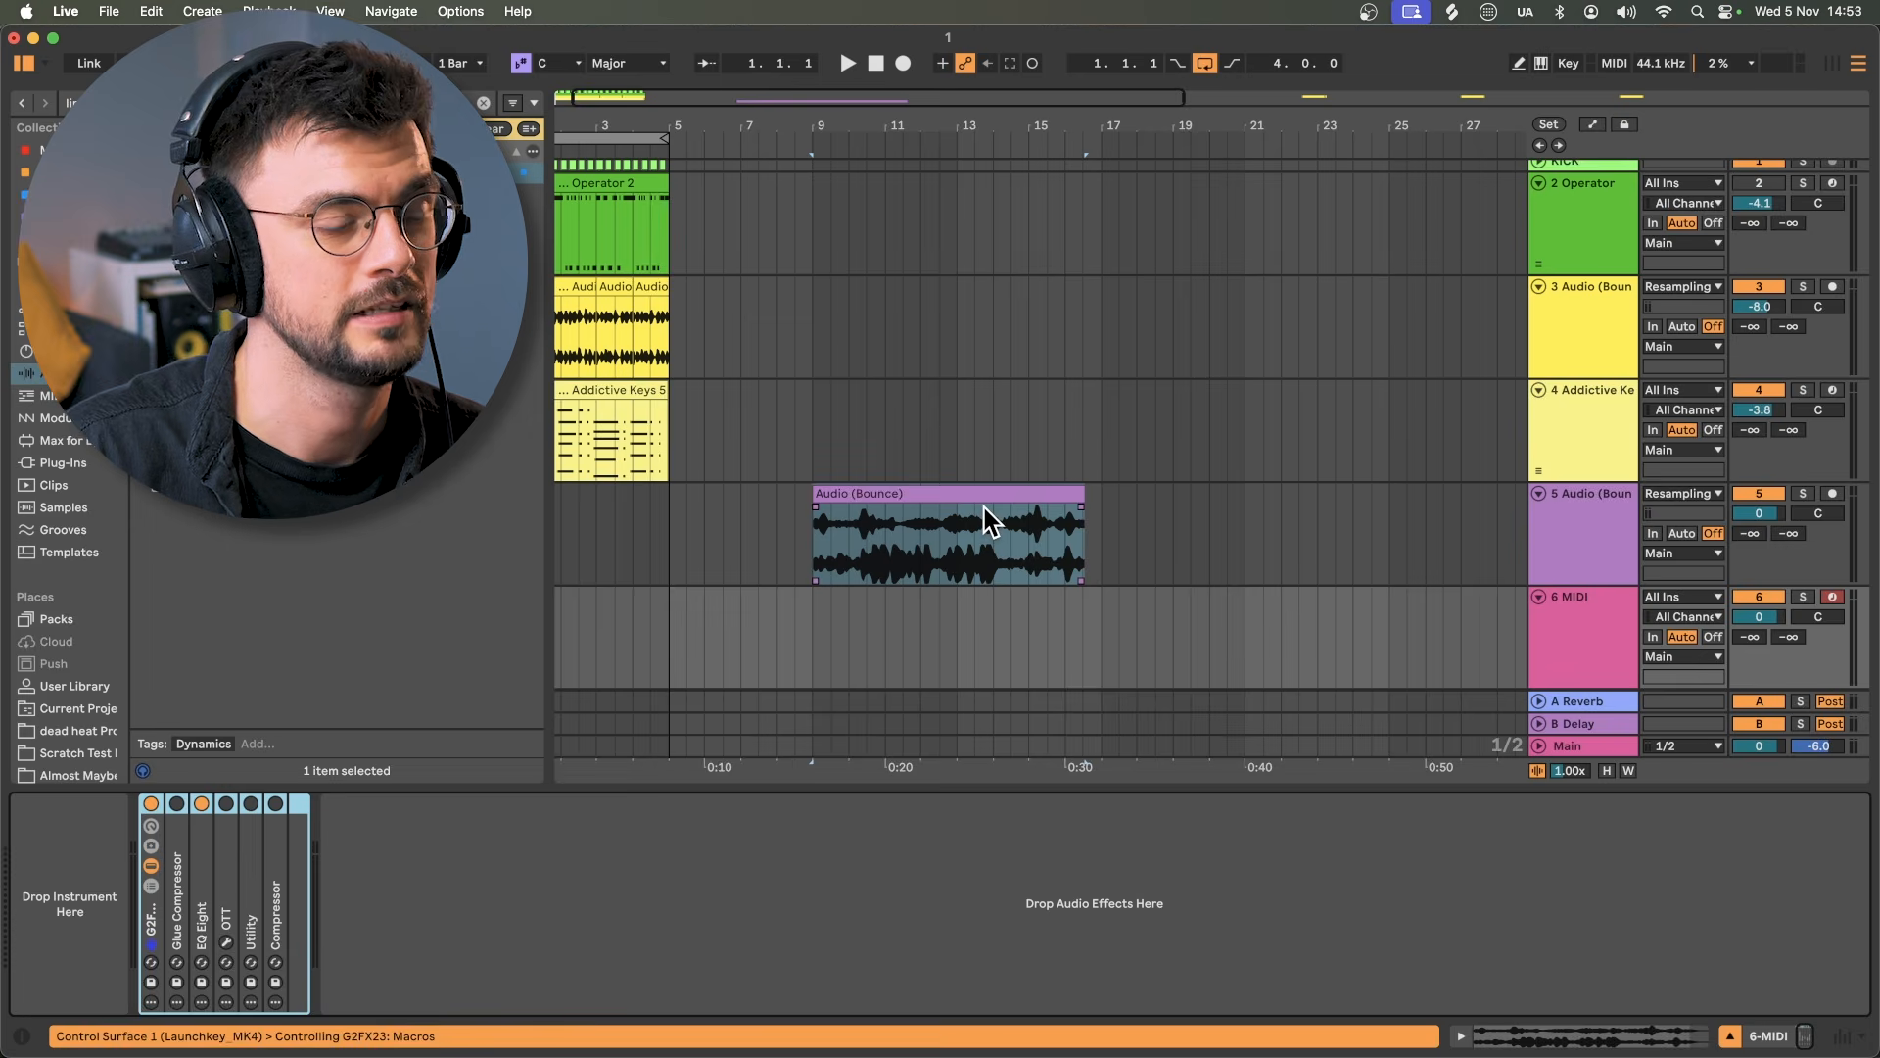
pyautogui.moveTo(984, 504); pyautogui.dragTo(103, 857)
pyautogui.click(1598, 546)
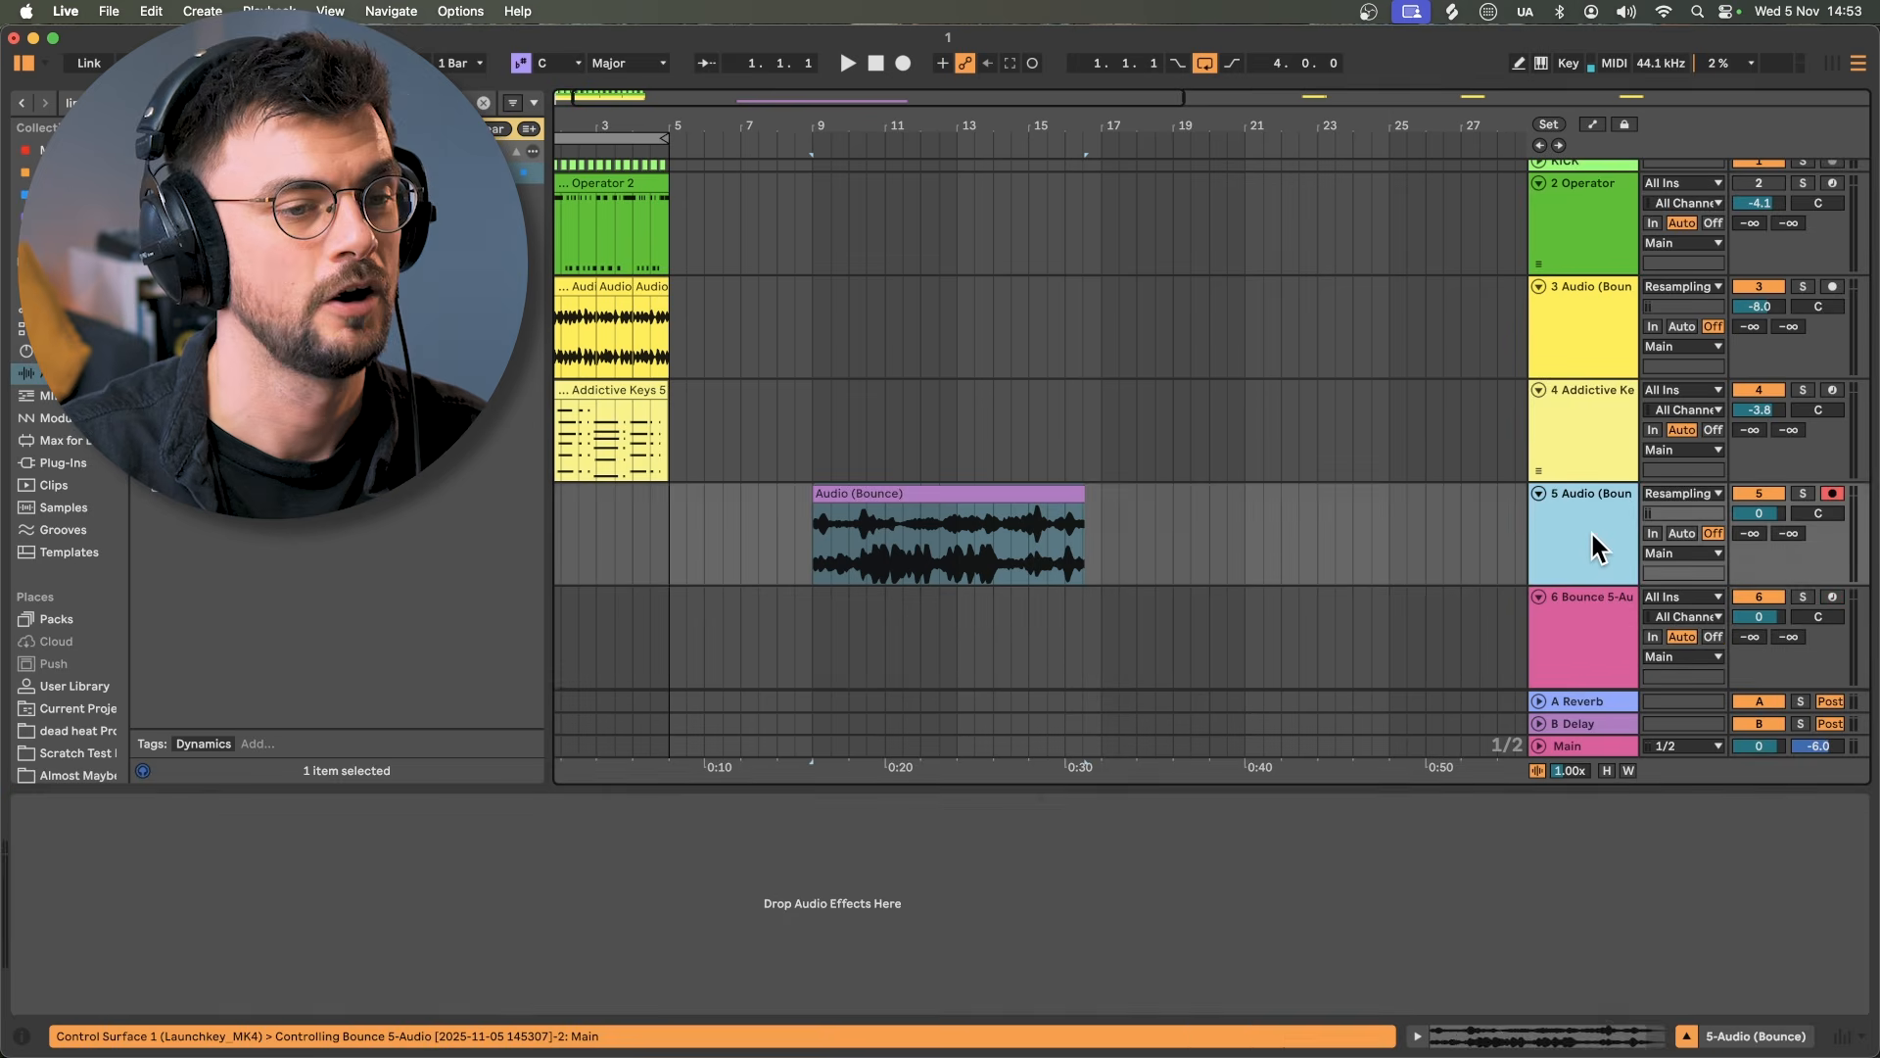
pyautogui.press('Delete')
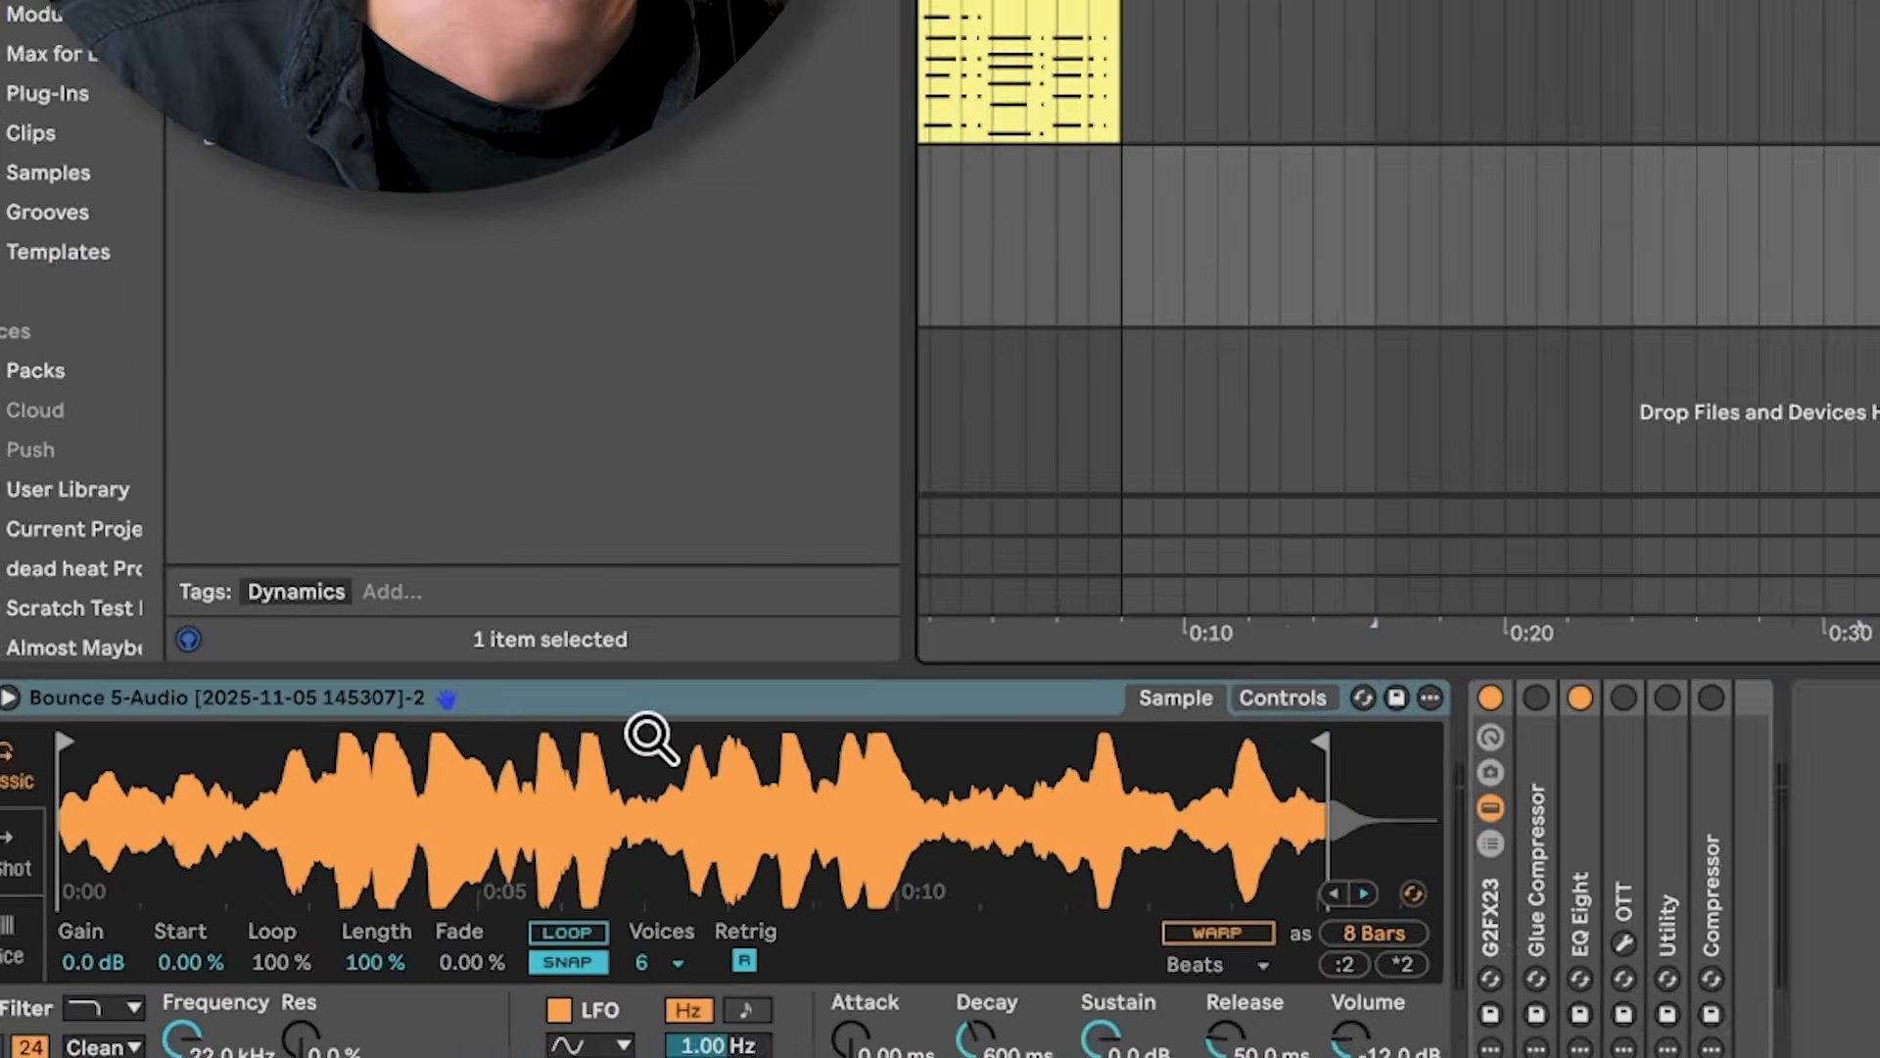
# Step: Convert Simpler to Sampler, loop samples 5134–8848, and set Root to A3
pyautogui.rightClick(382, 805)
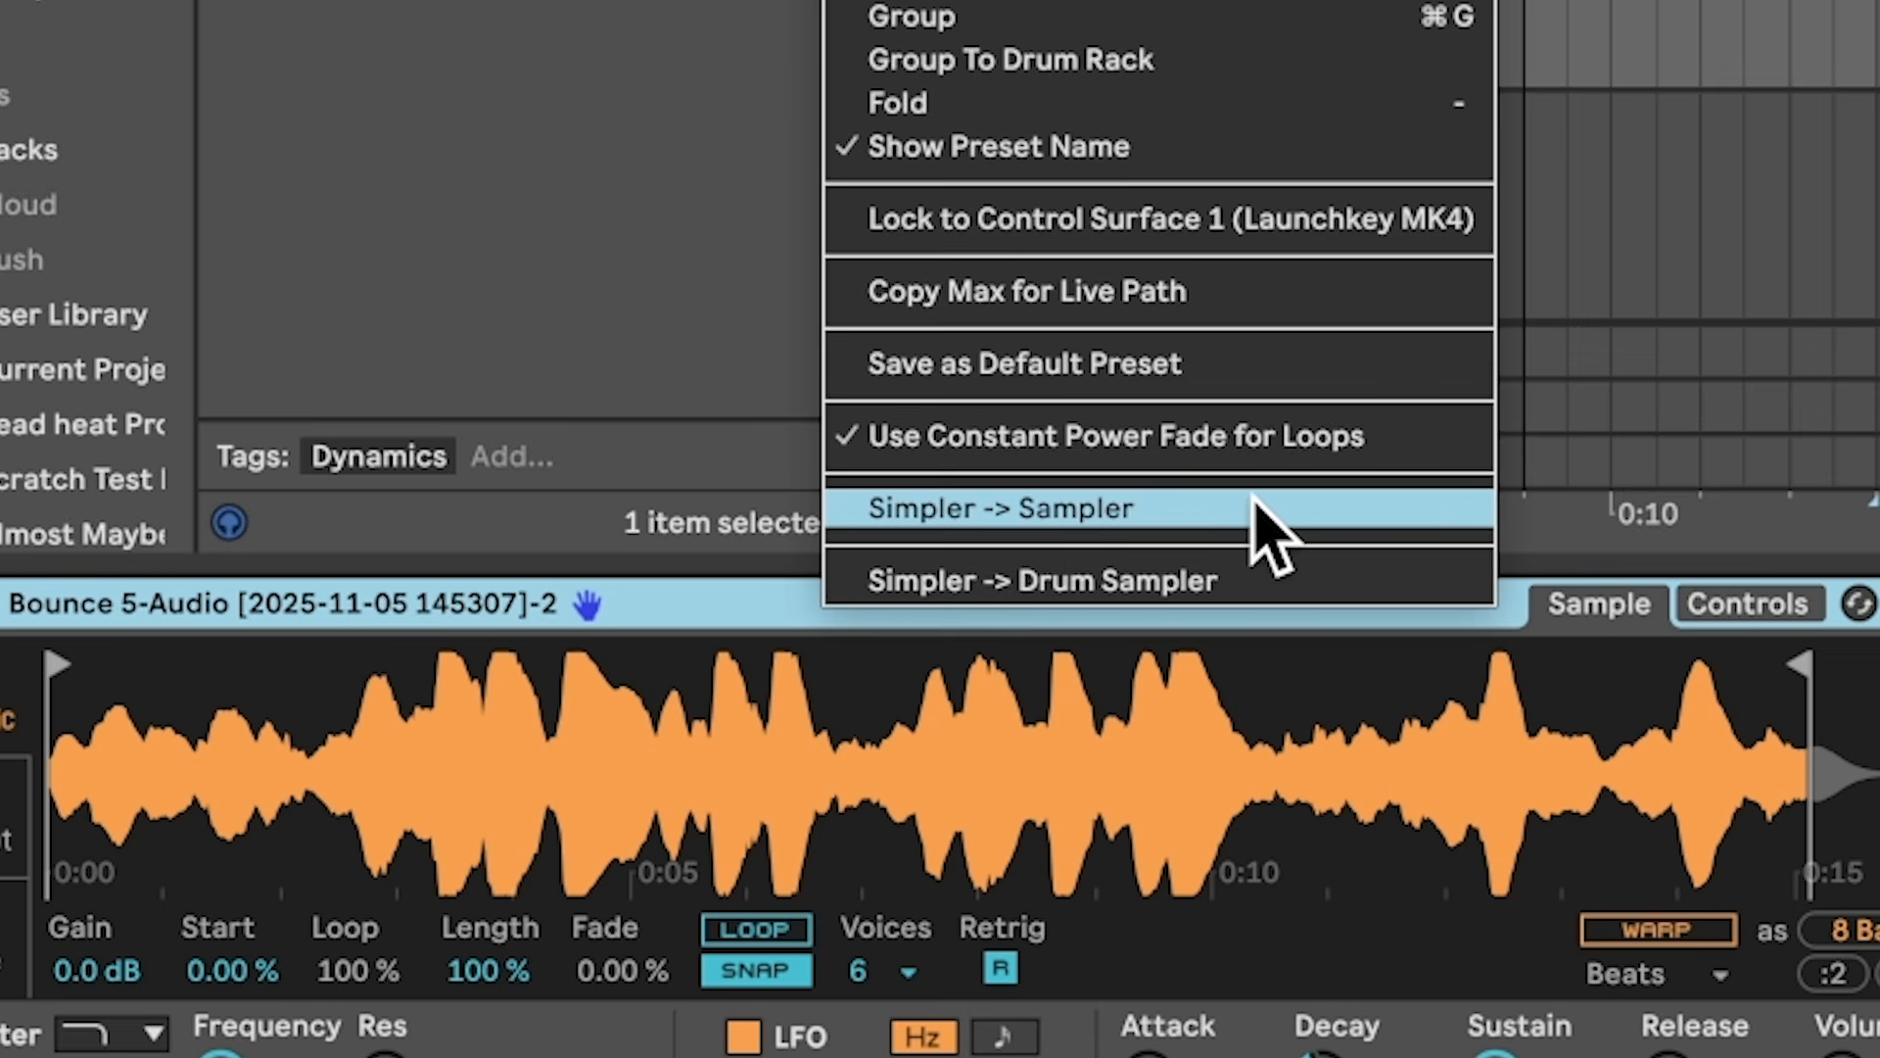
pyautogui.click(1253, 537)
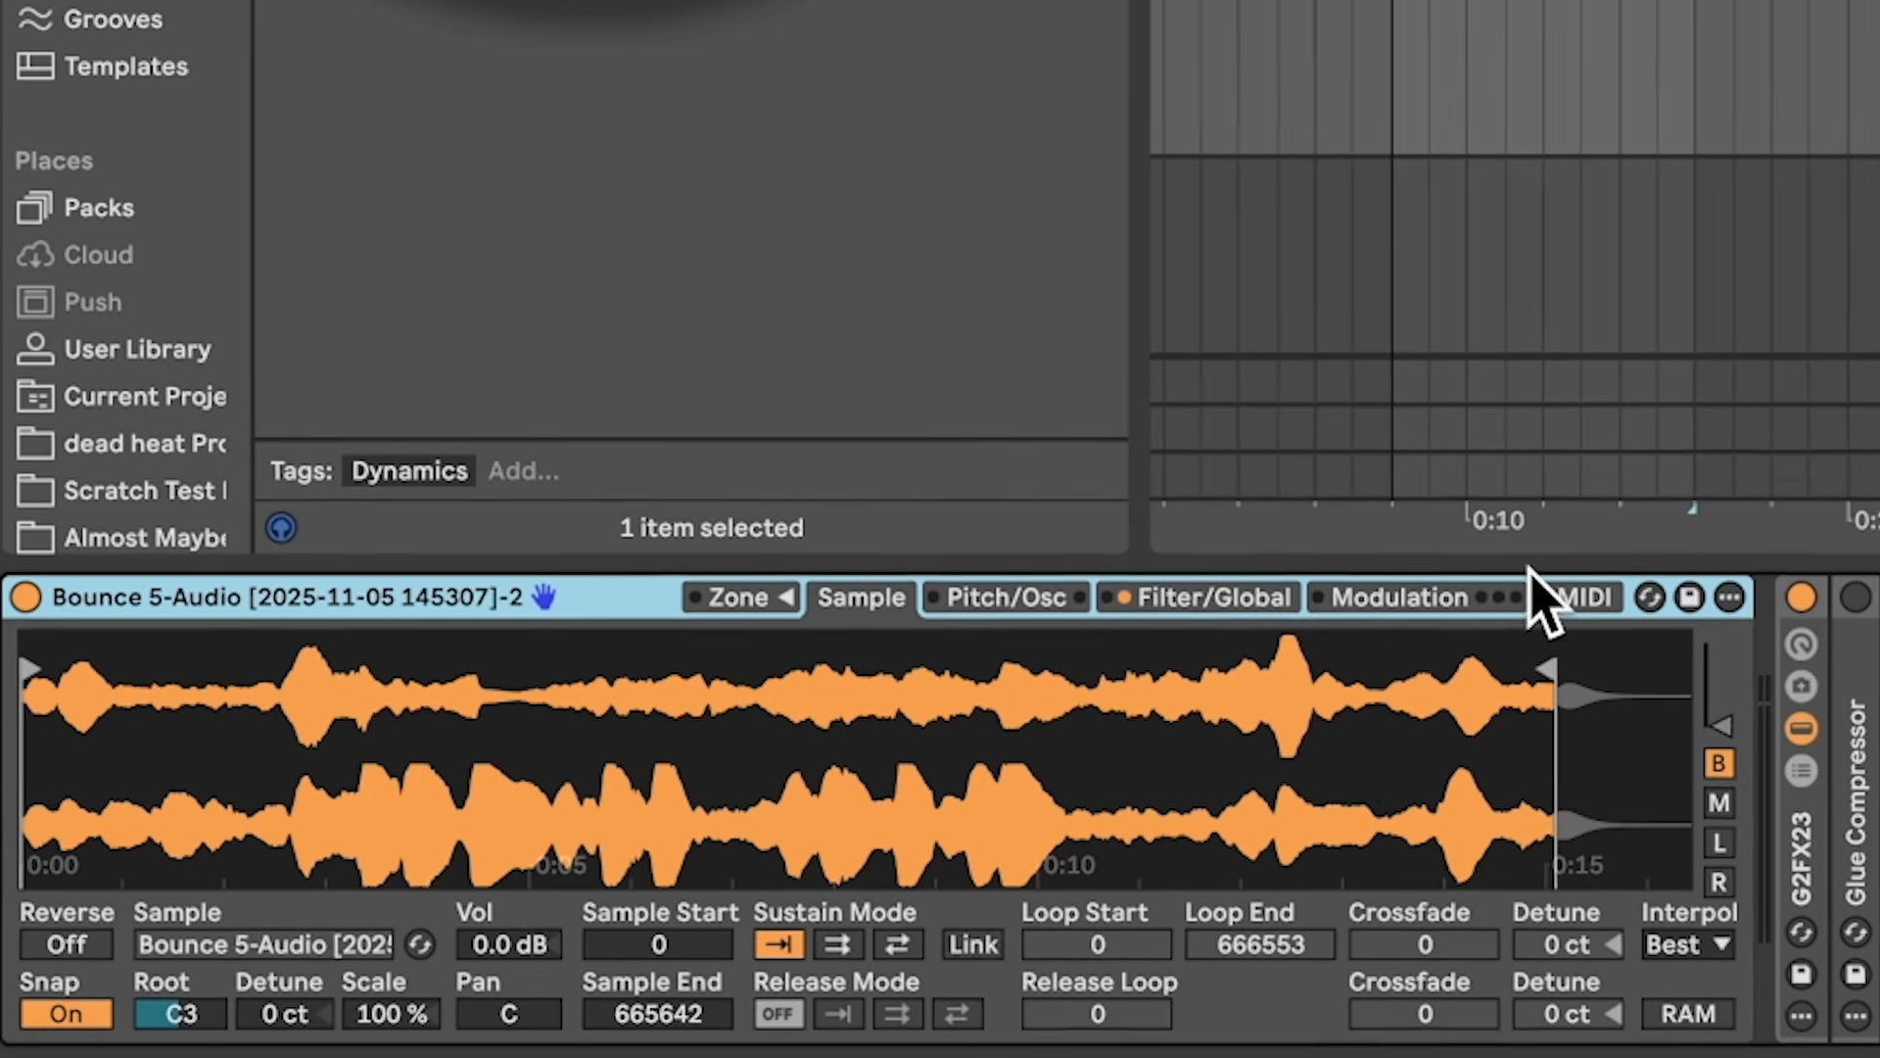
pyautogui.click(894, 941)
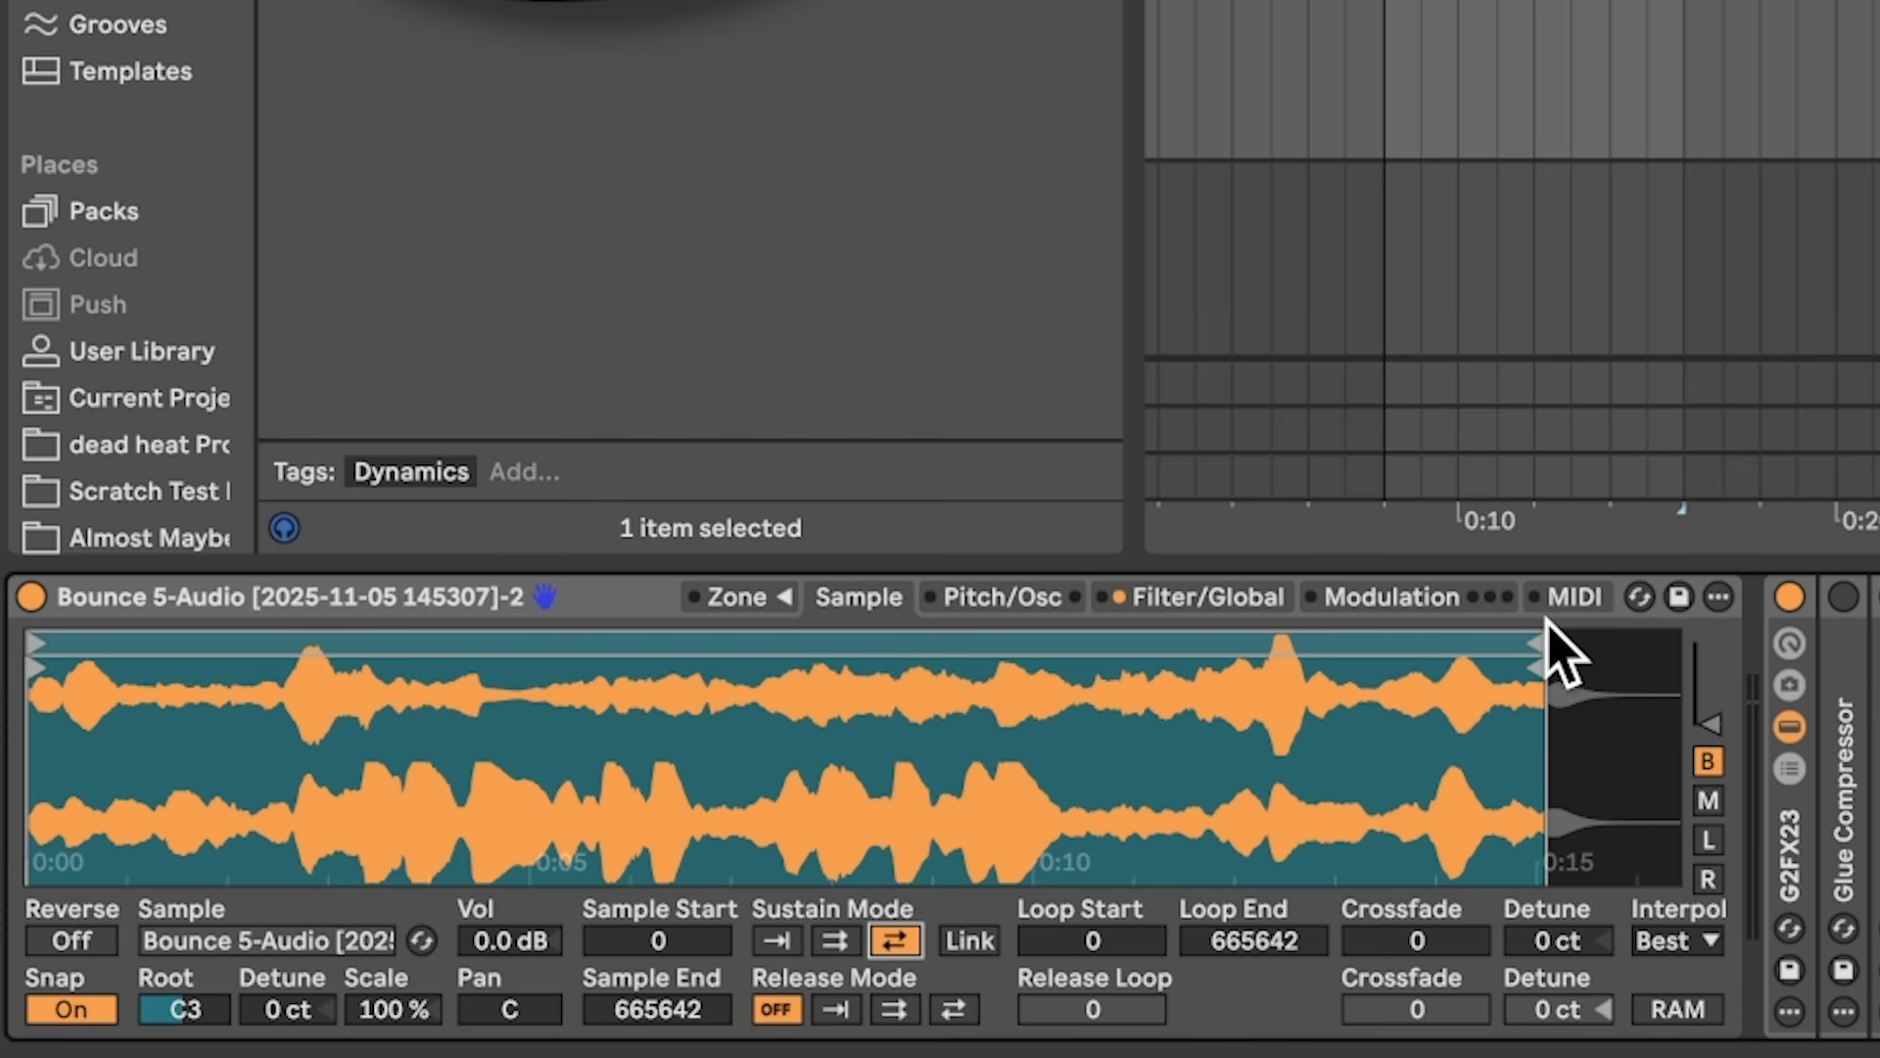
pyautogui.moveTo(1548, 623)
pyautogui.mouseDown()
pyautogui.moveTo(41, 666)
pyautogui.moveTo(77, 638)
pyautogui.mouseUp()
pyautogui.scroll(8, 38, 653)
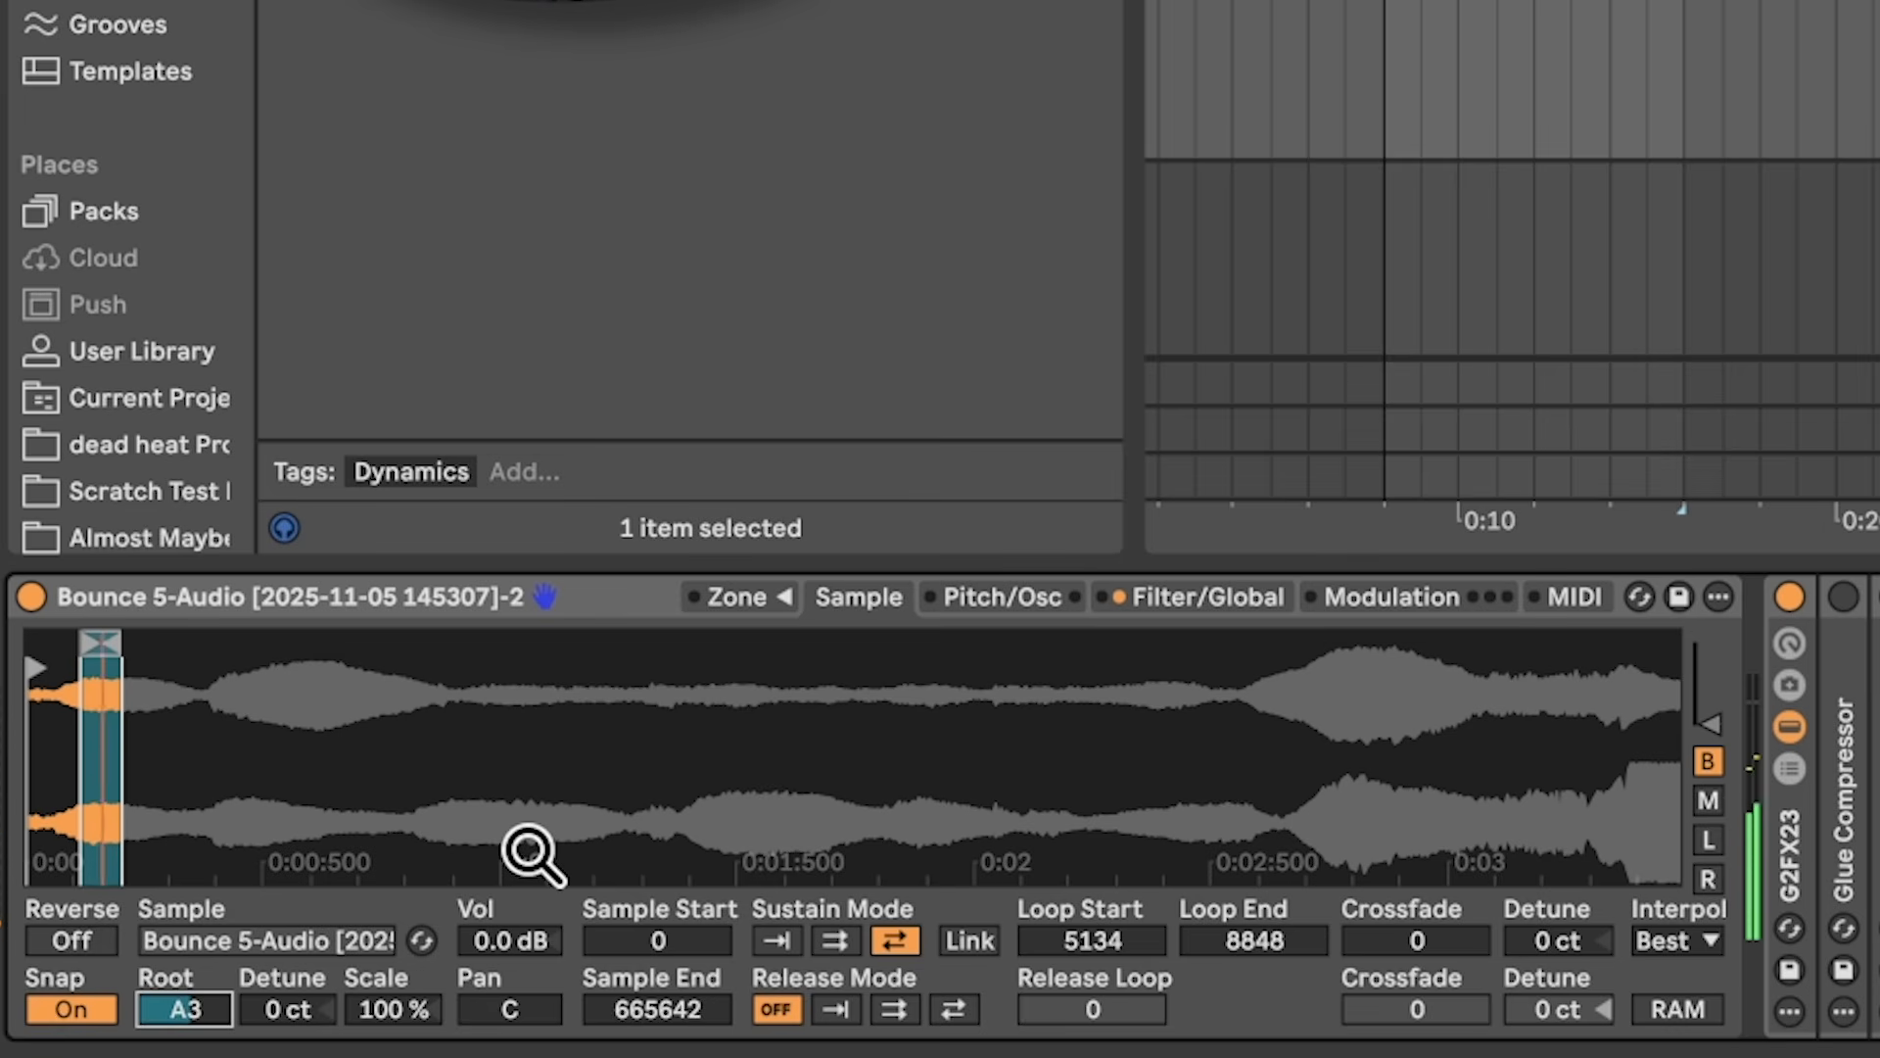
pyautogui.scroll(-5, 1031, 727)
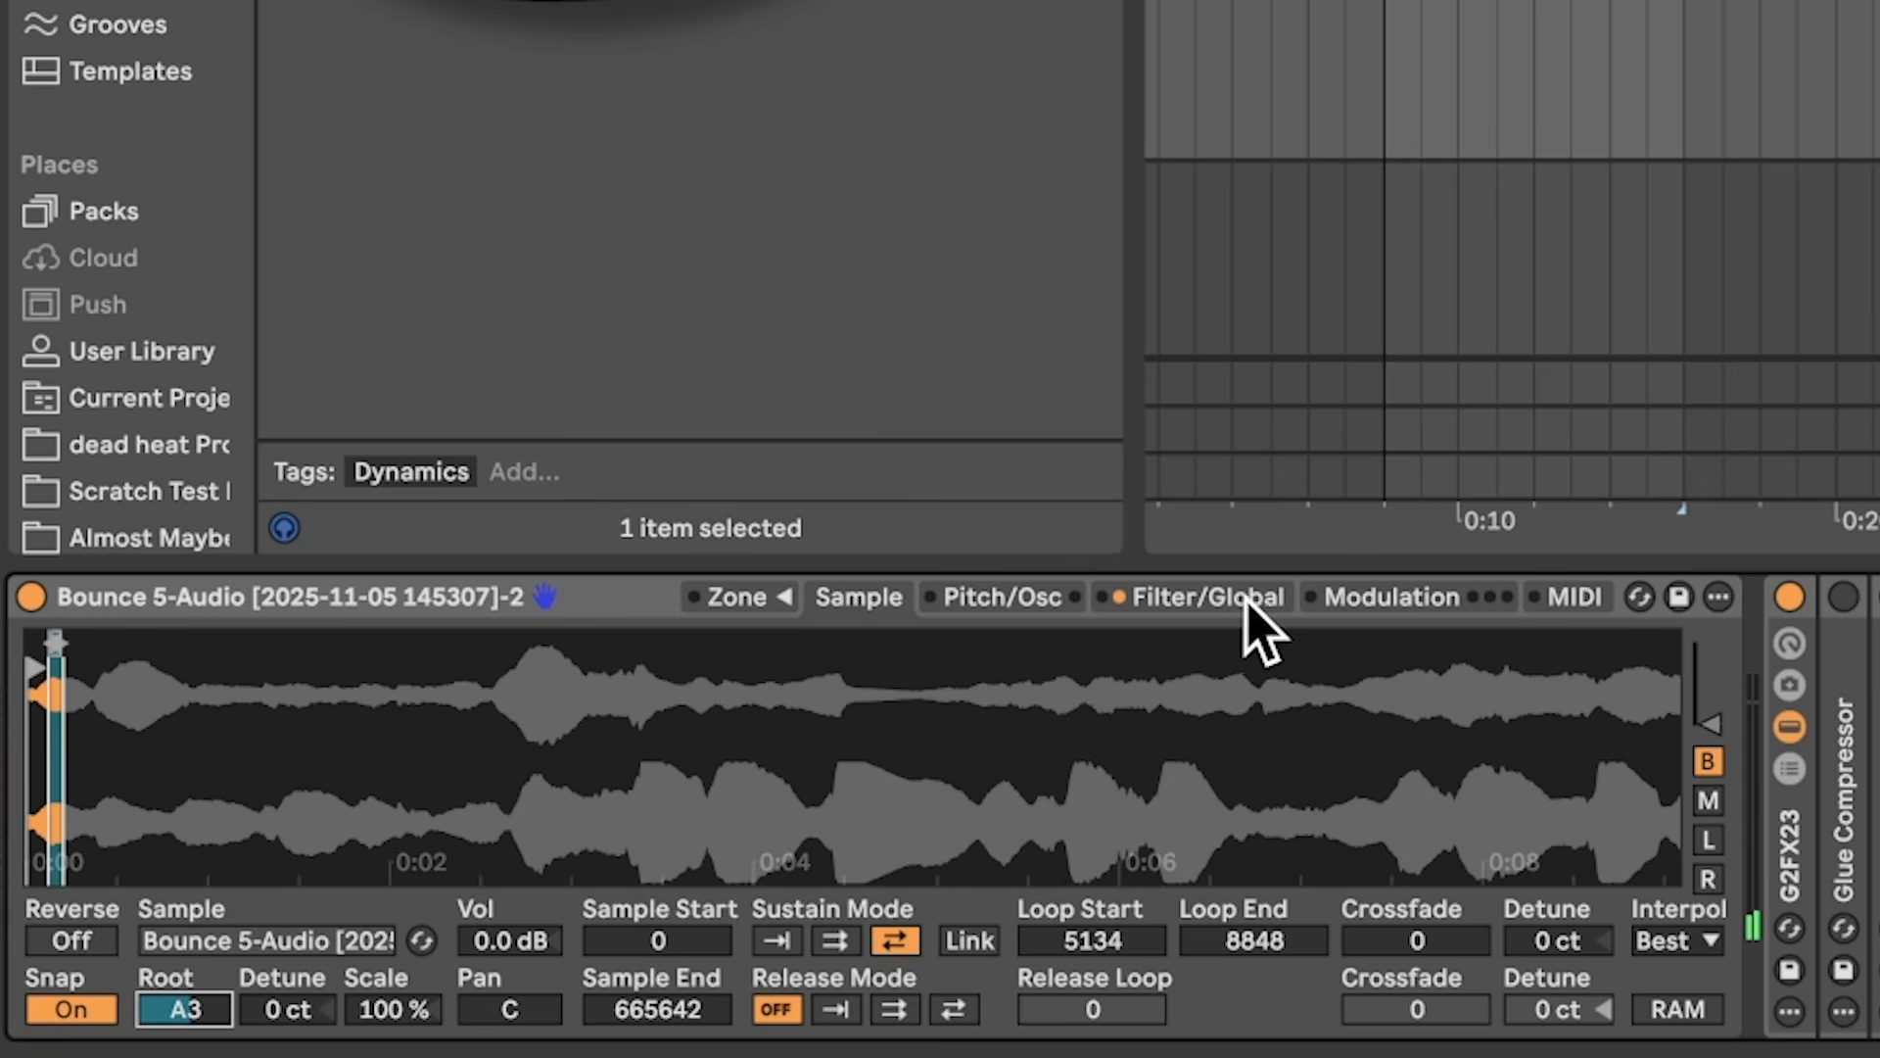
# Step: Turn off LFO 1 and set LFO 2 to a 30 Hz rising saw targeting Loop Start
pyautogui.click(1361, 602)
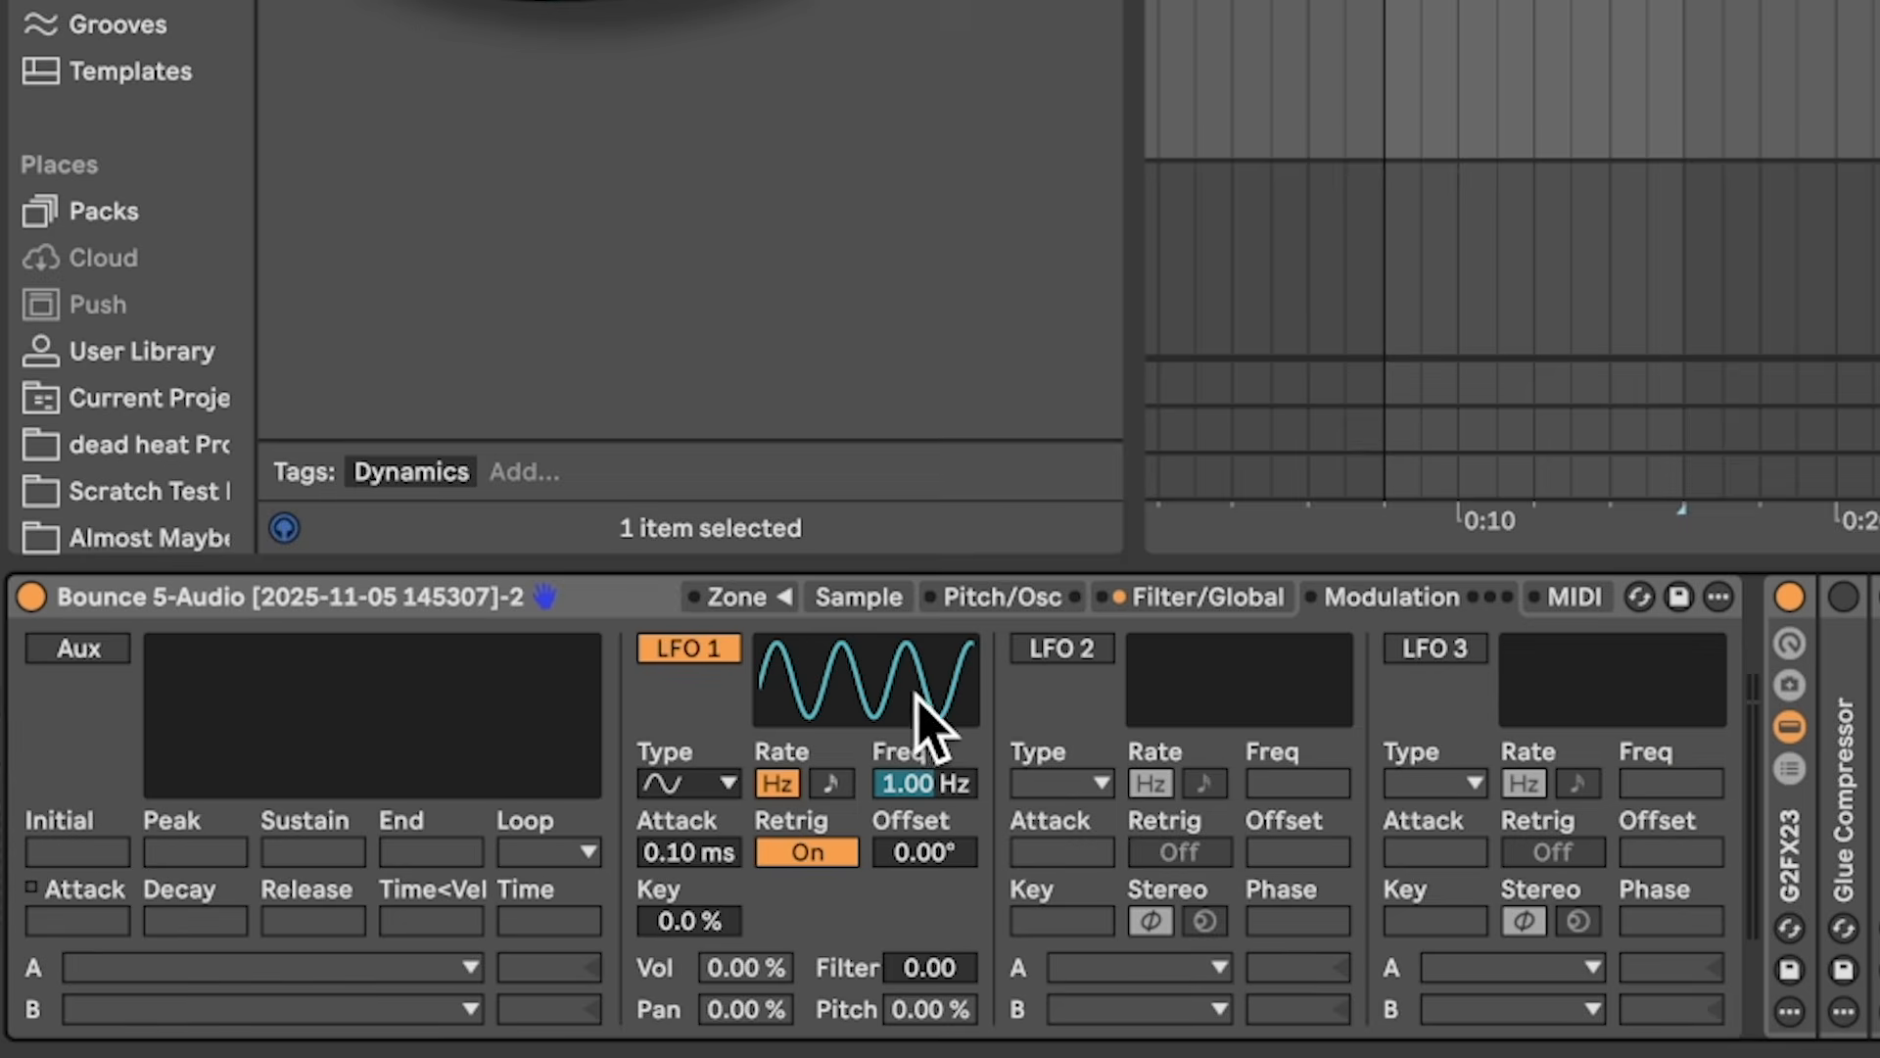
pyautogui.click(716, 649)
pyautogui.click(1063, 649)
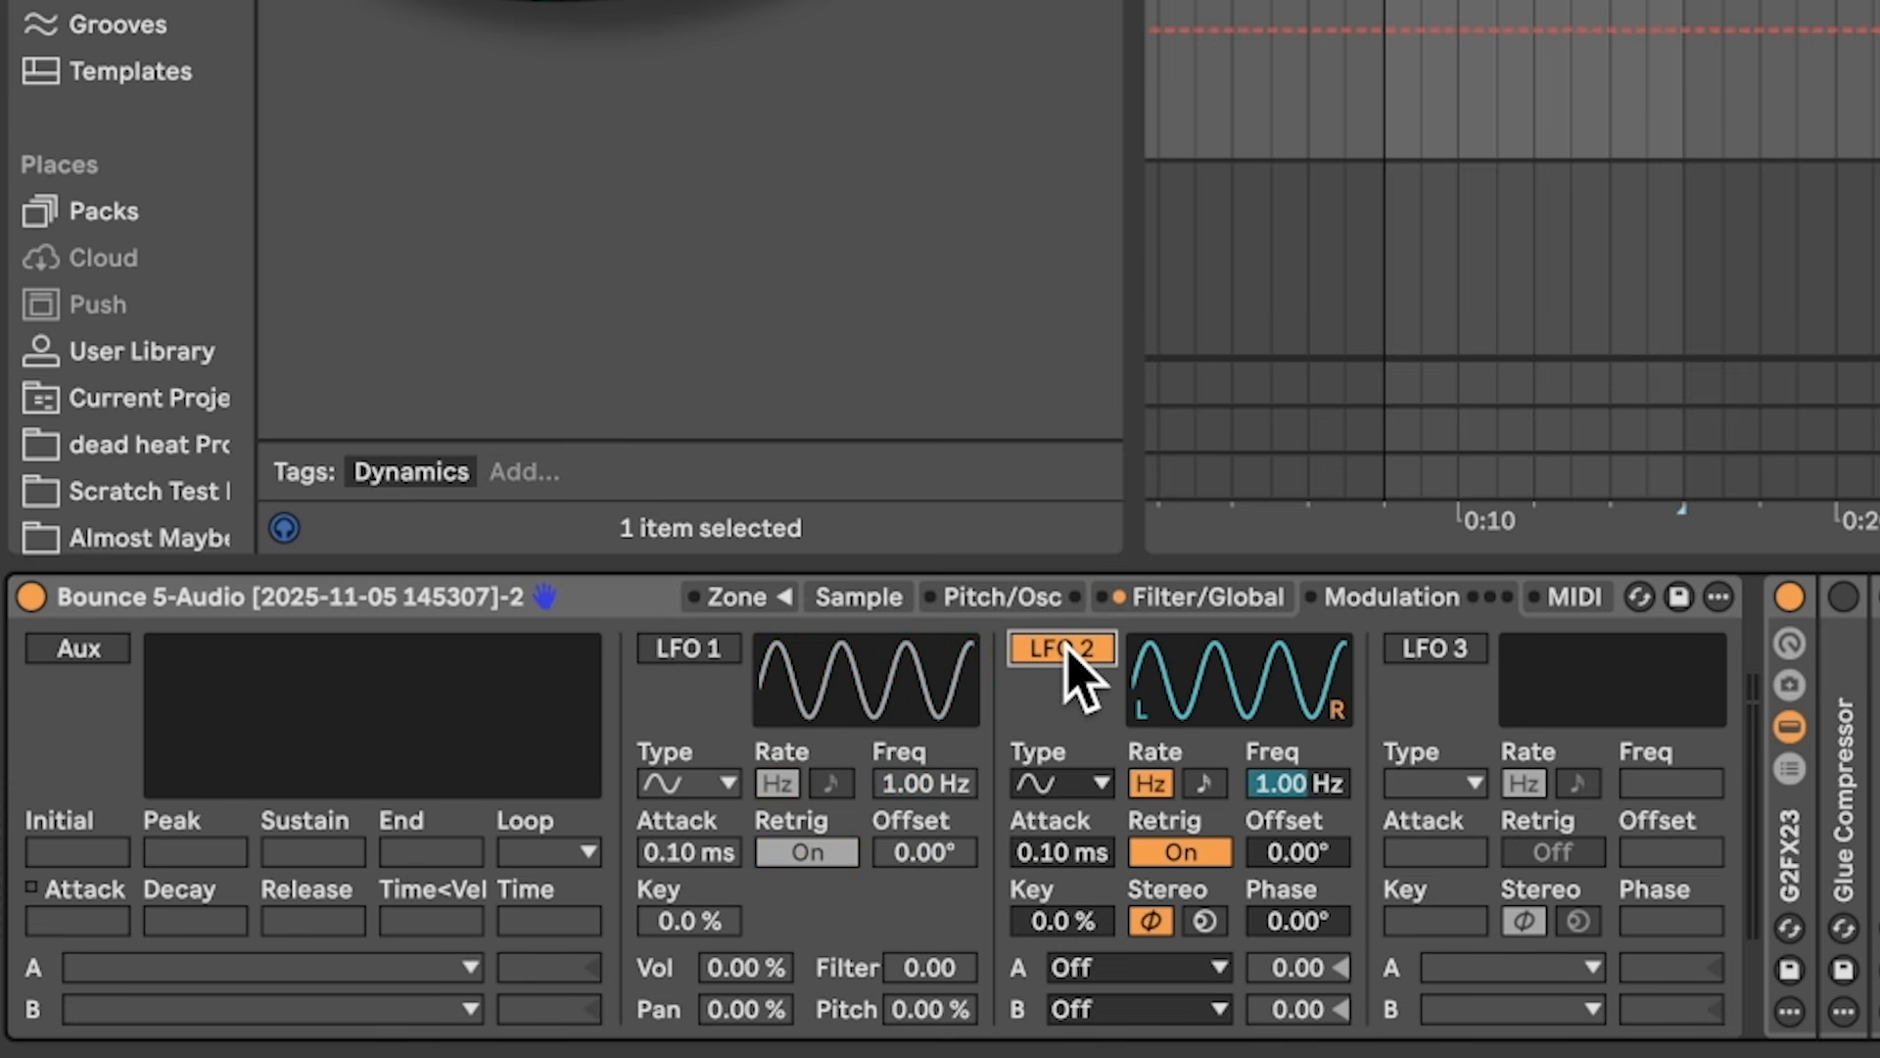
pyautogui.click(1061, 781)
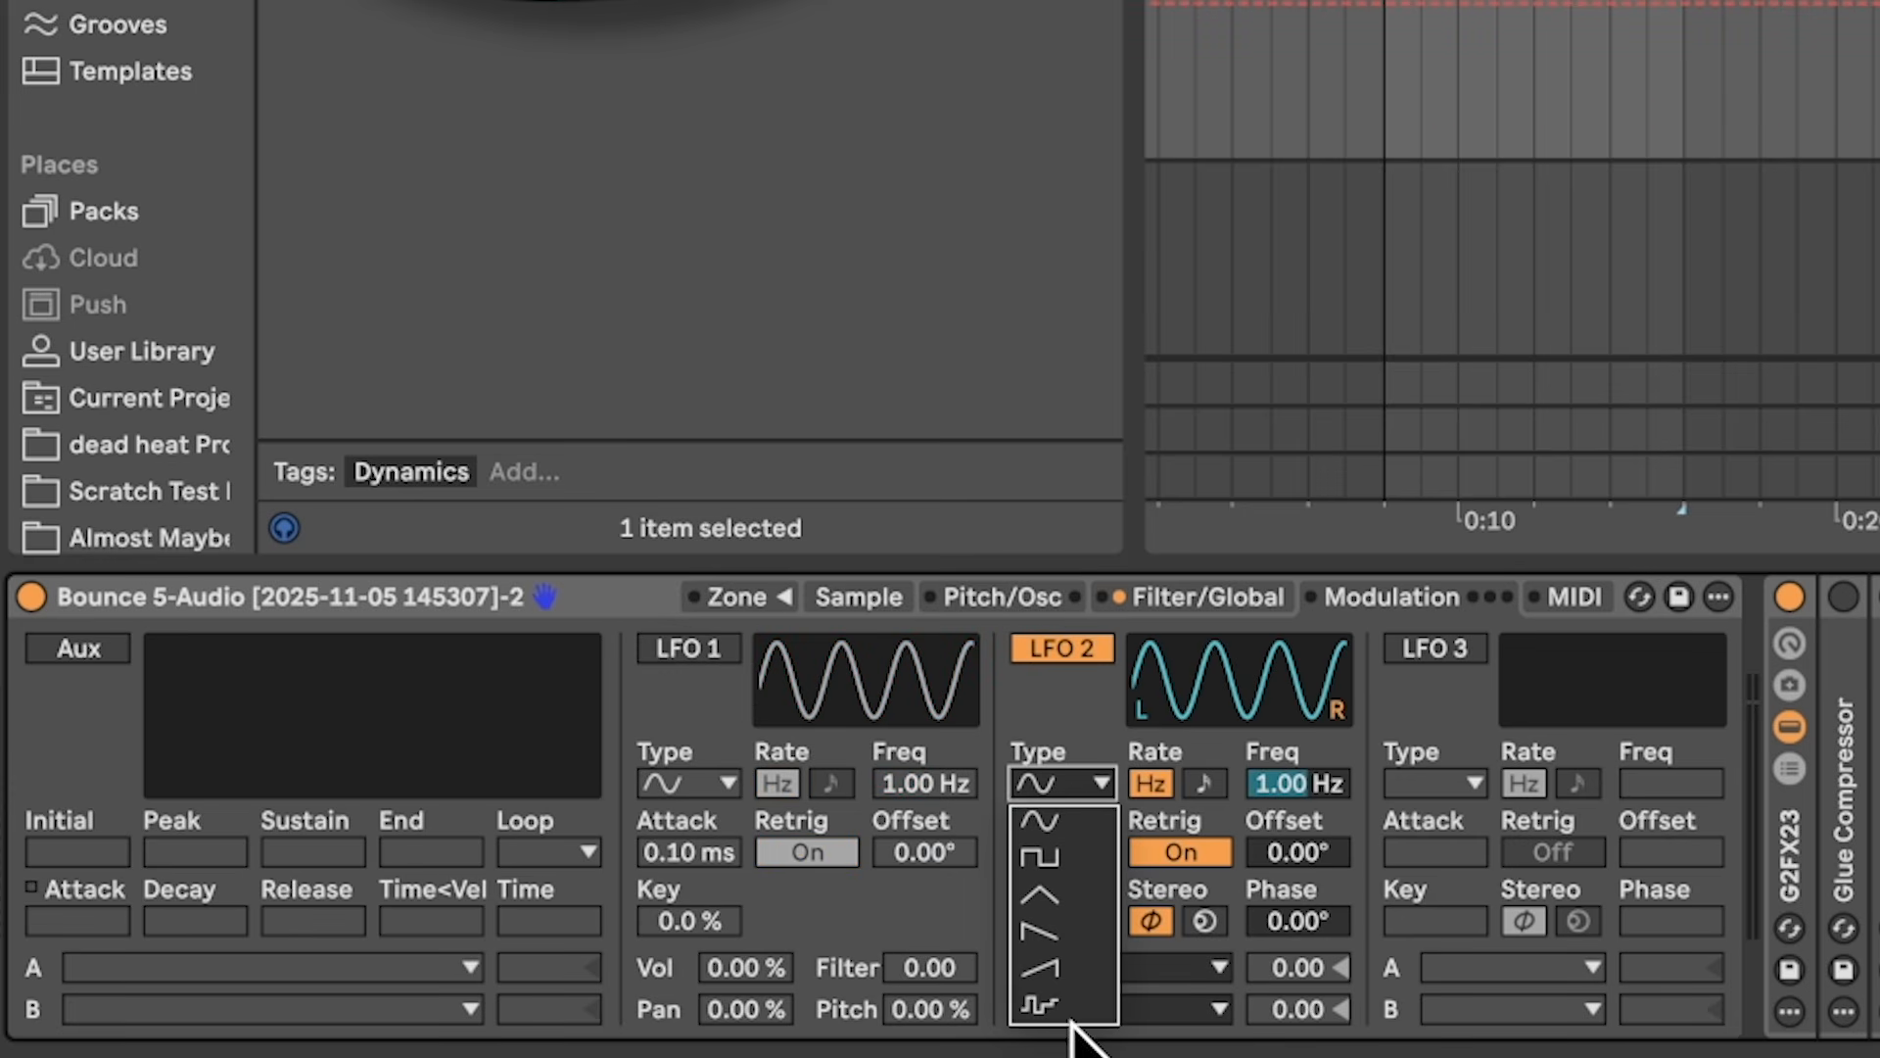
pyautogui.click(1077, 968)
pyautogui.moveTo(1312, 783); pyautogui.dragTo(1312, 685)
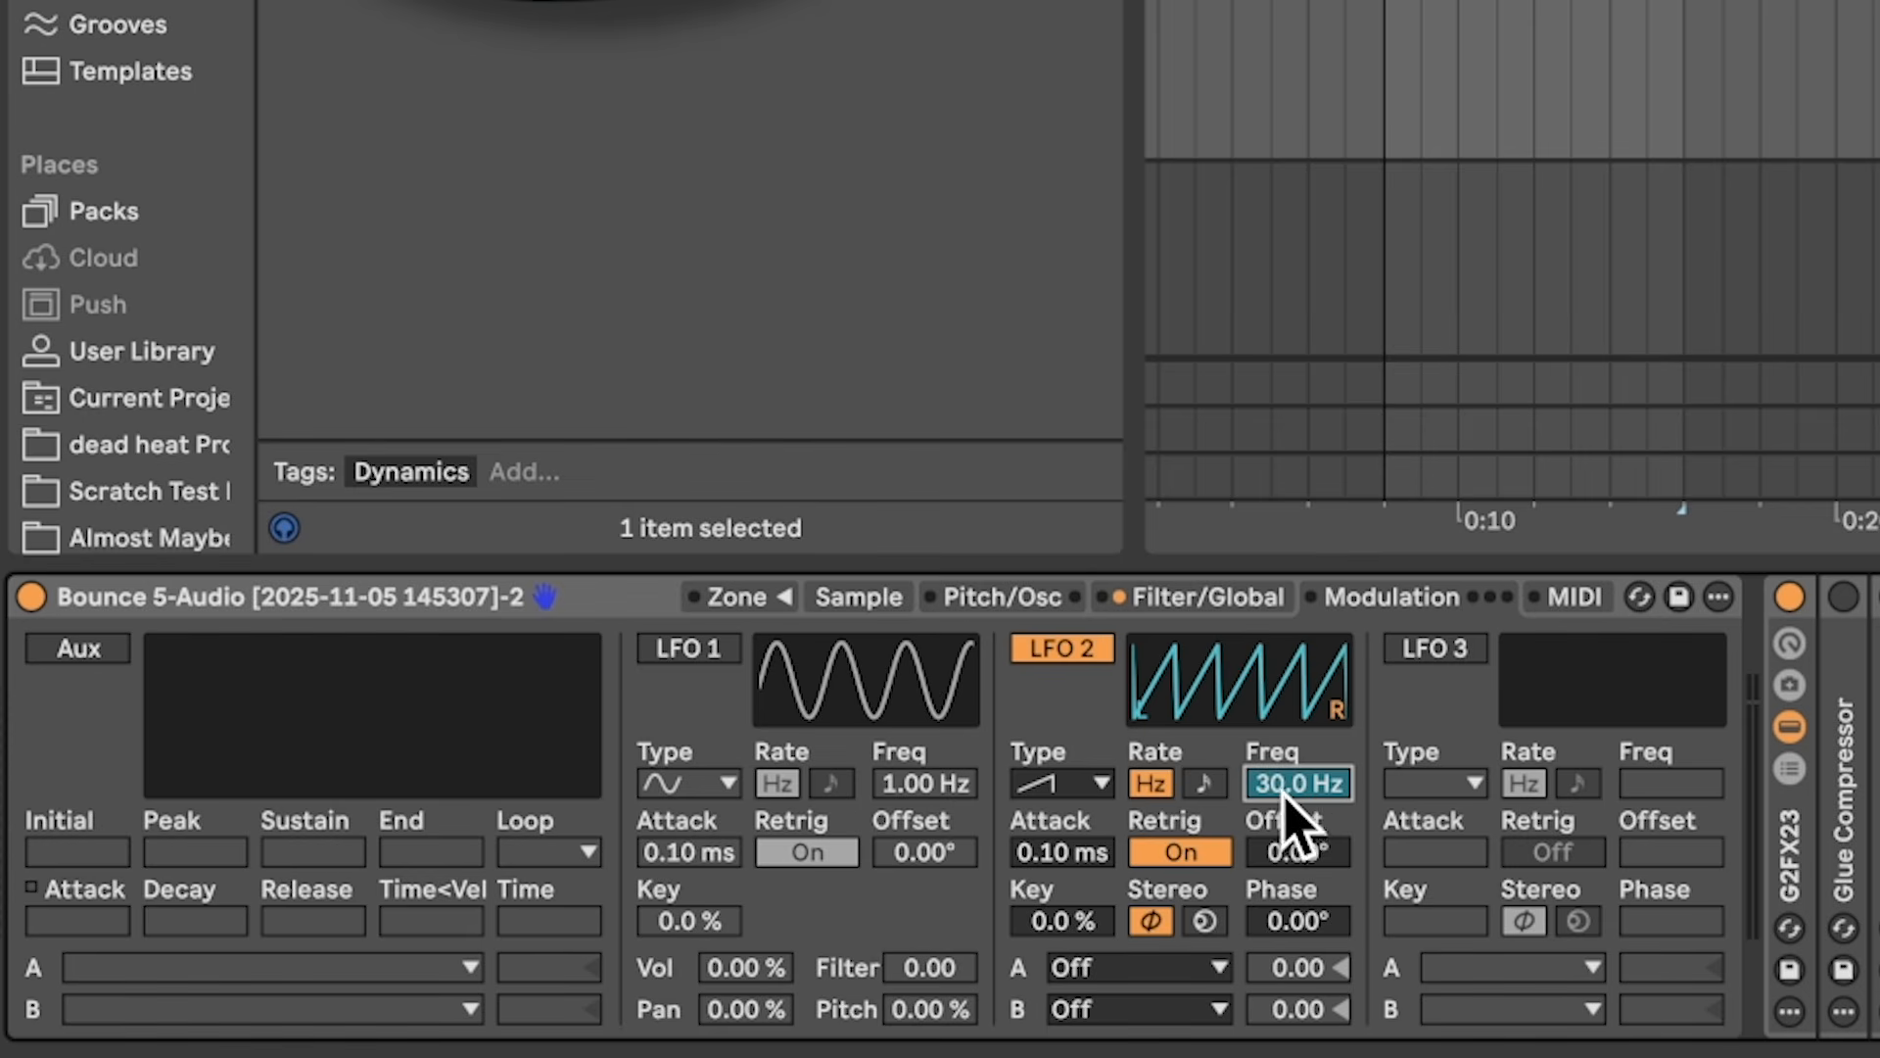
pyautogui.click(1097, 965)
pyautogui.click(1043, 11)
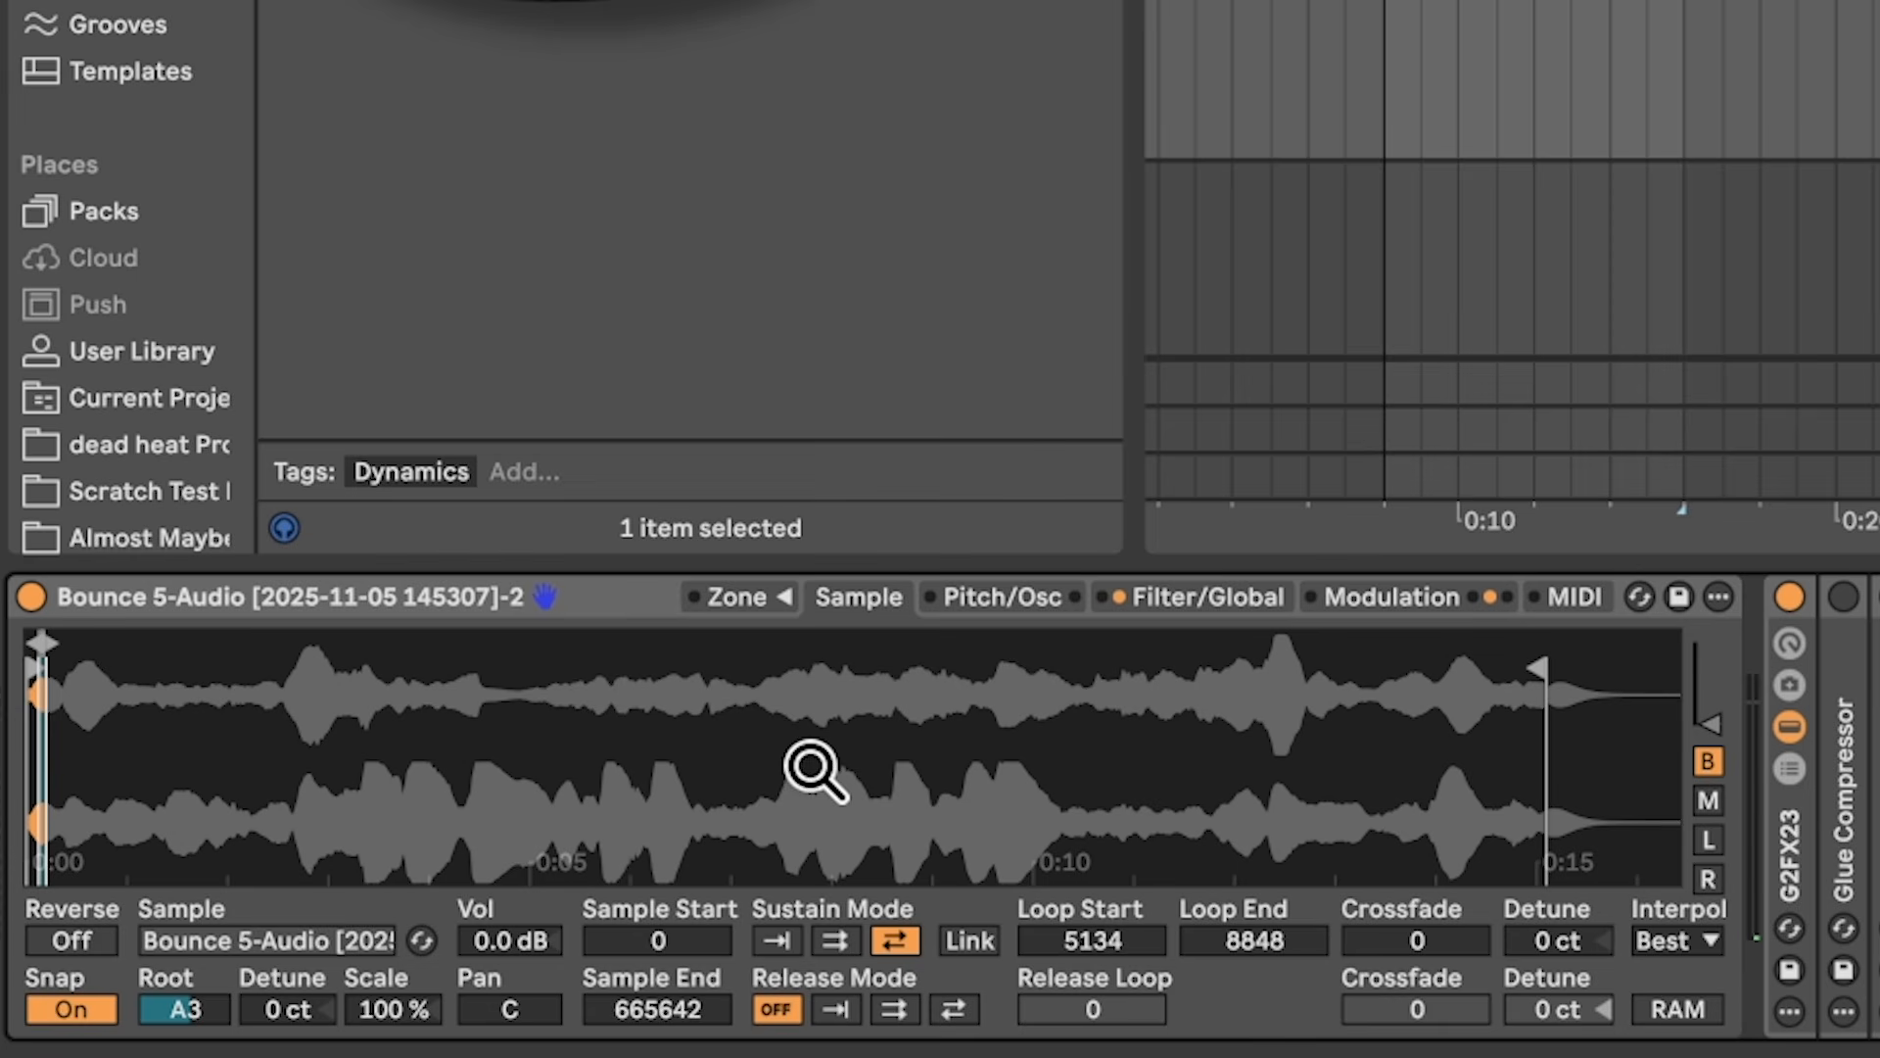
# Step: Give Sampler's amp envelope a 206 ms attack and 1.93 s release, and place EQ Eight after Valhalla
pyautogui.click(1788, 857)
pyautogui.press('Delete')
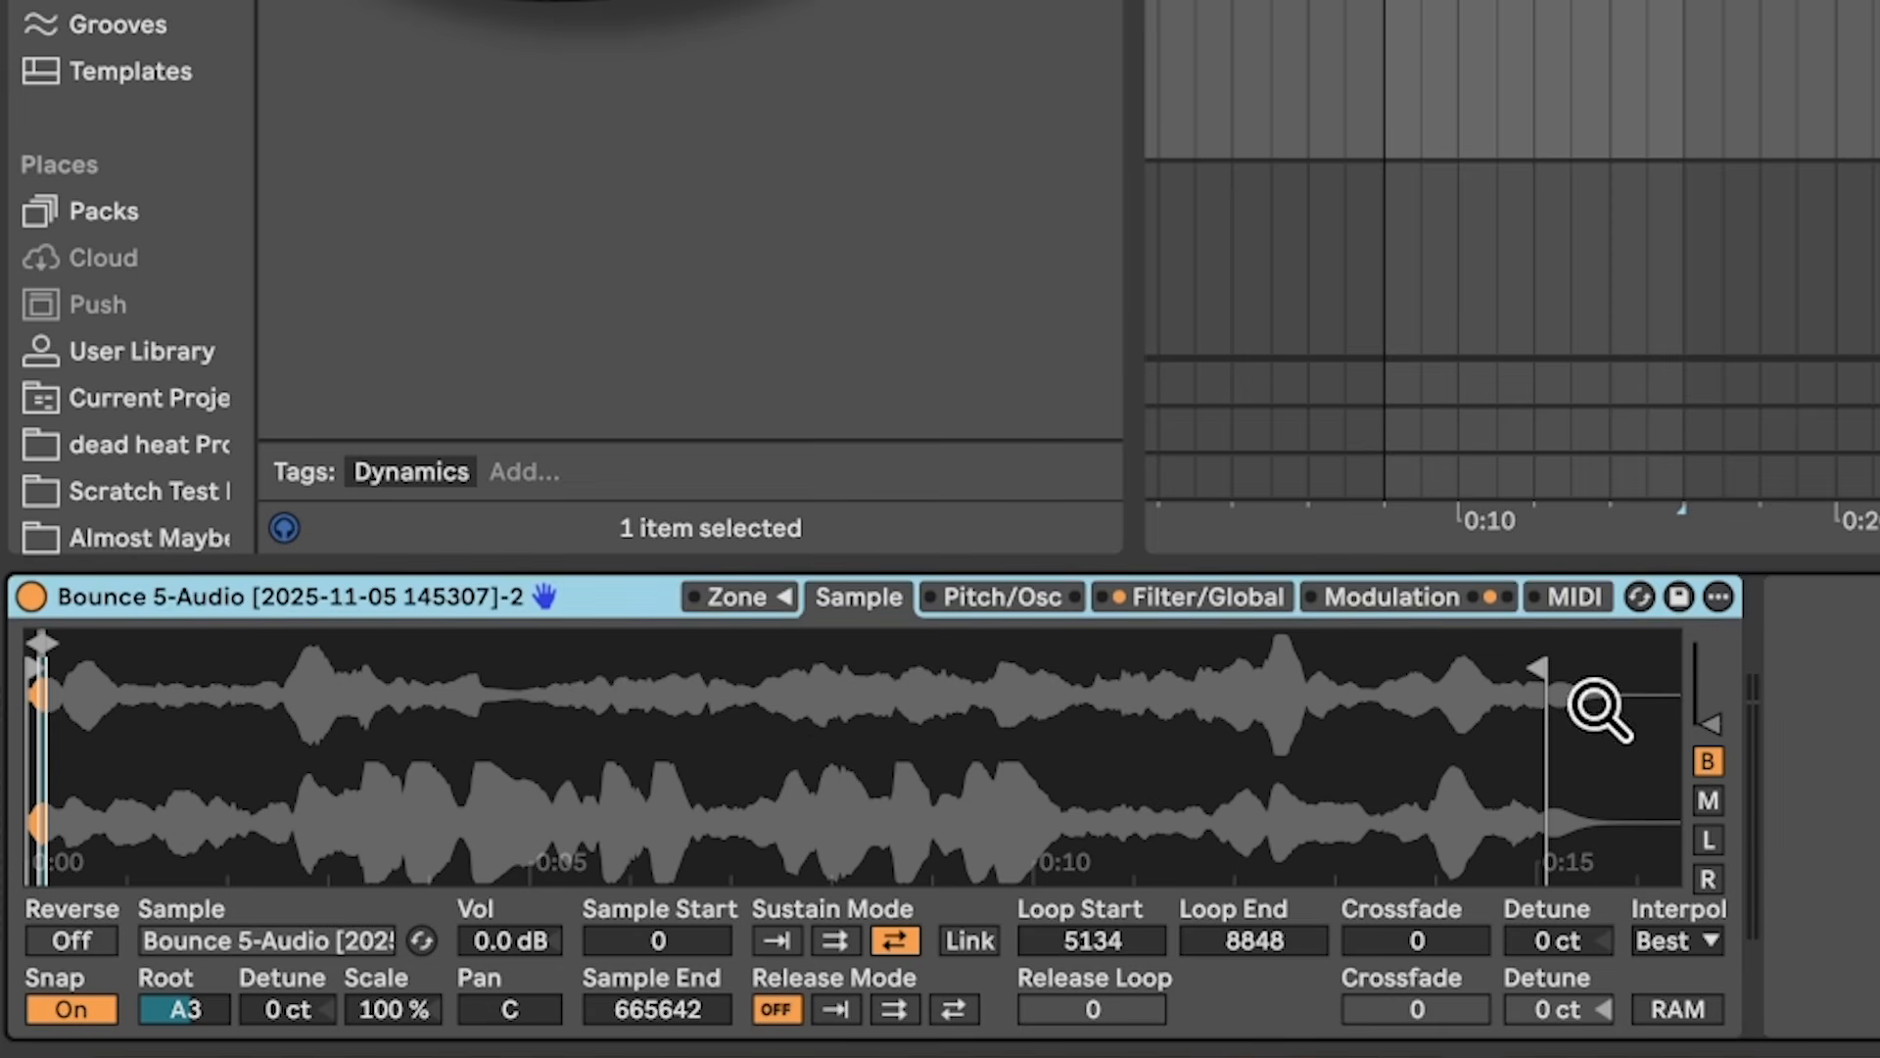
pyautogui.click(1205, 599)
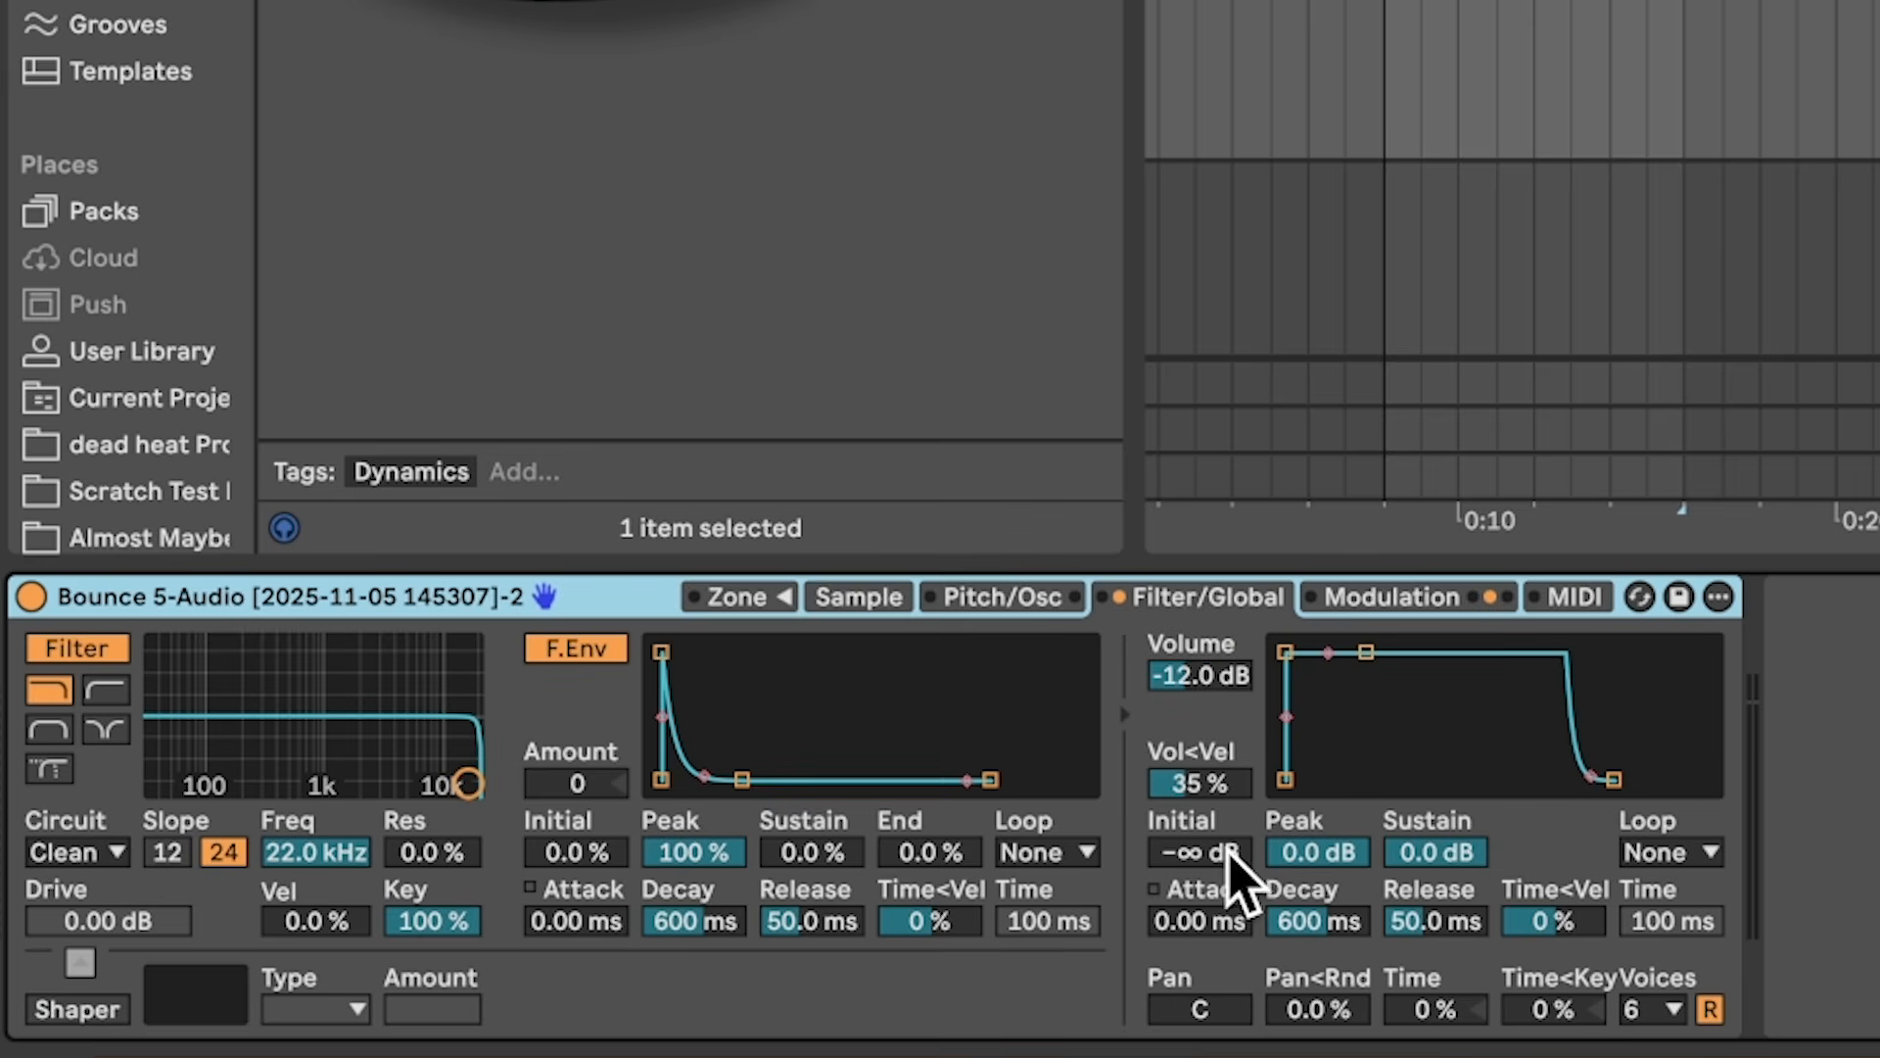
pyautogui.moveTo(1199, 926); pyautogui.dragTo(1199, 911)
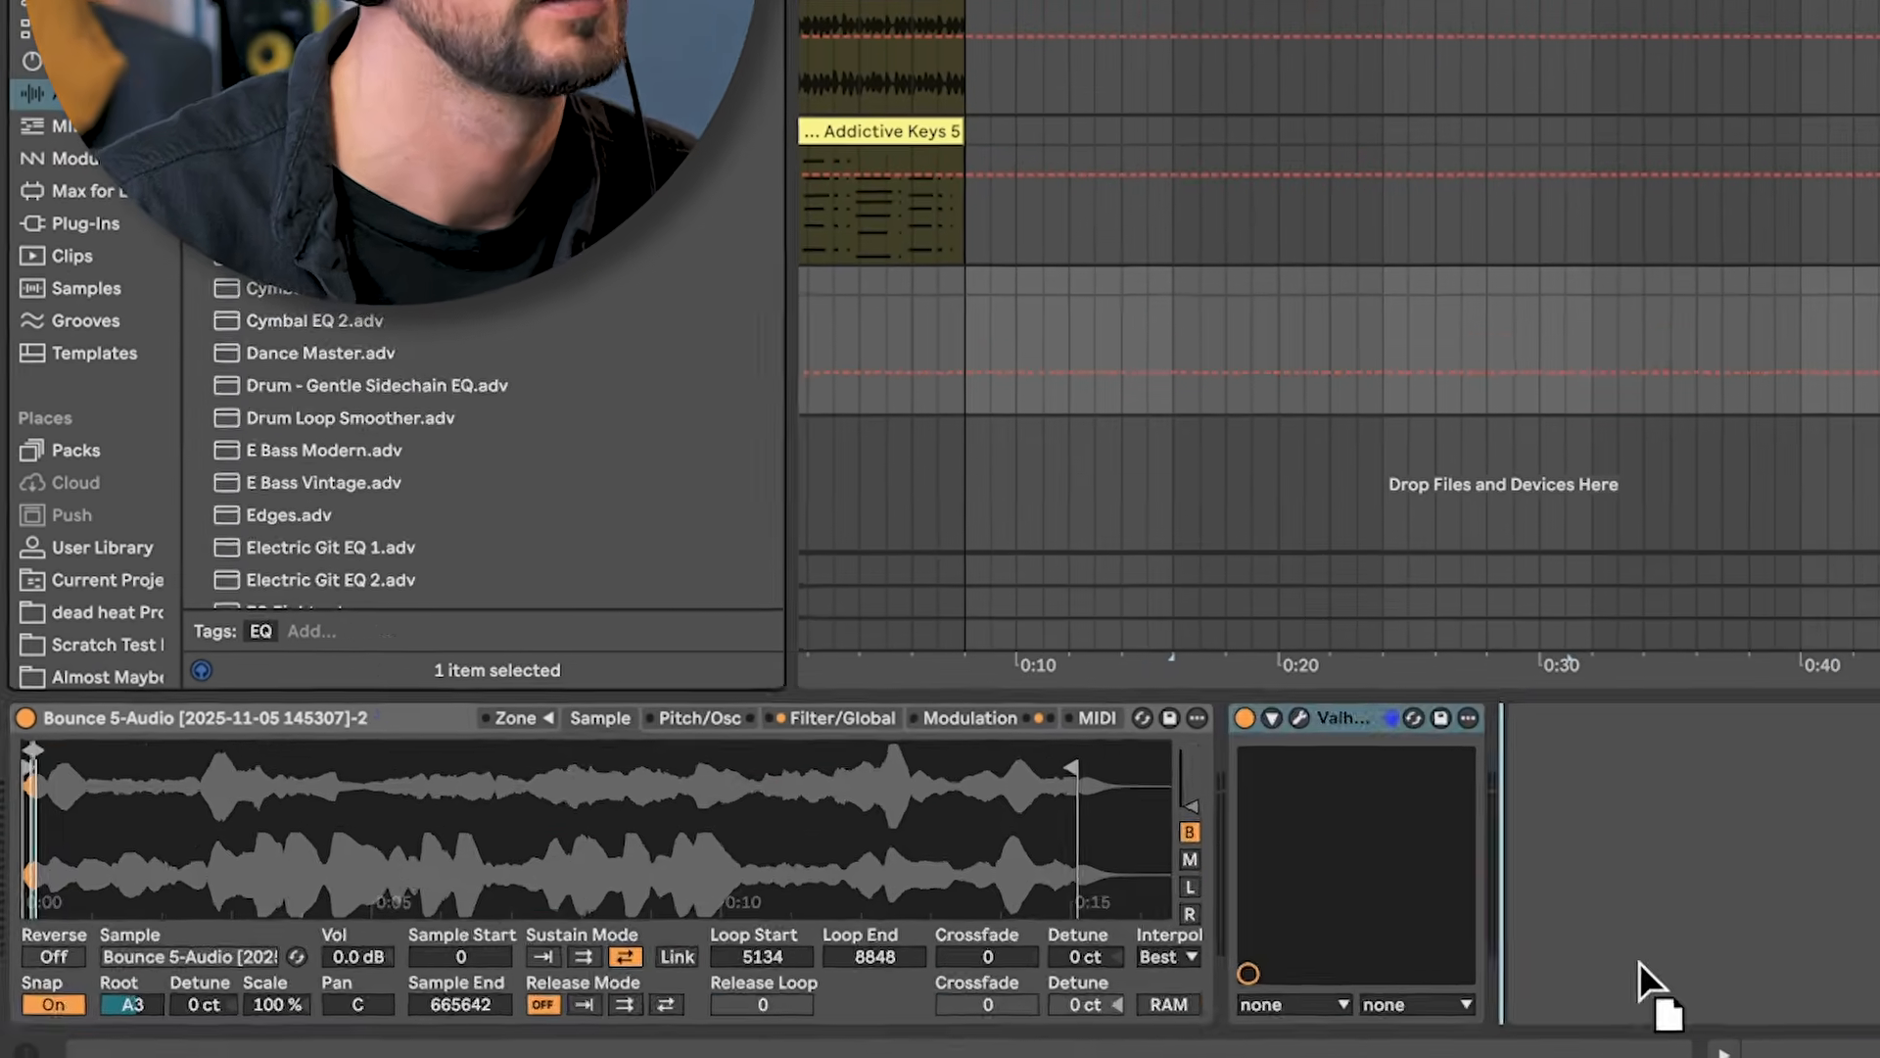
pyautogui.moveTo(1640, 962); pyautogui.dragTo(1633, 964)
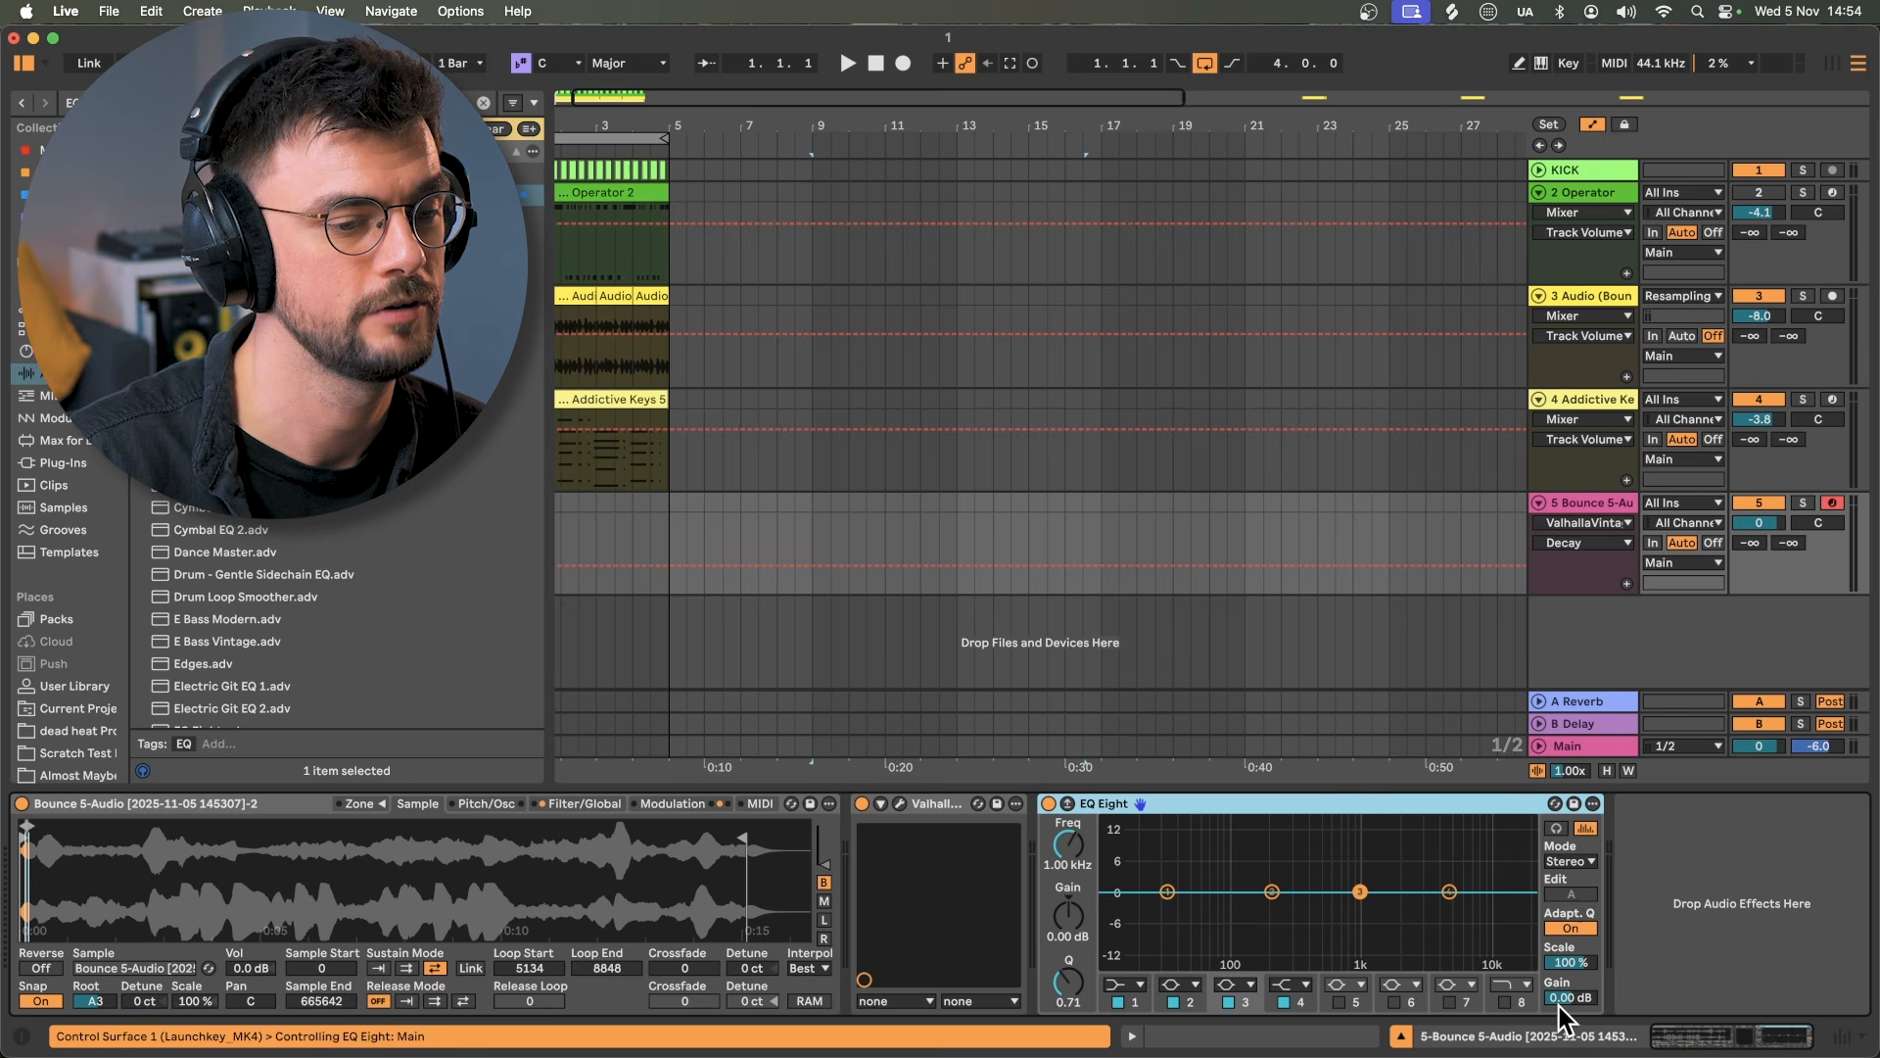
# Step: Enable EQ Eight's band 8 as a low-pass and add an LFO device after it
pyautogui.click(1507, 1001)
pyautogui.press('super+f')
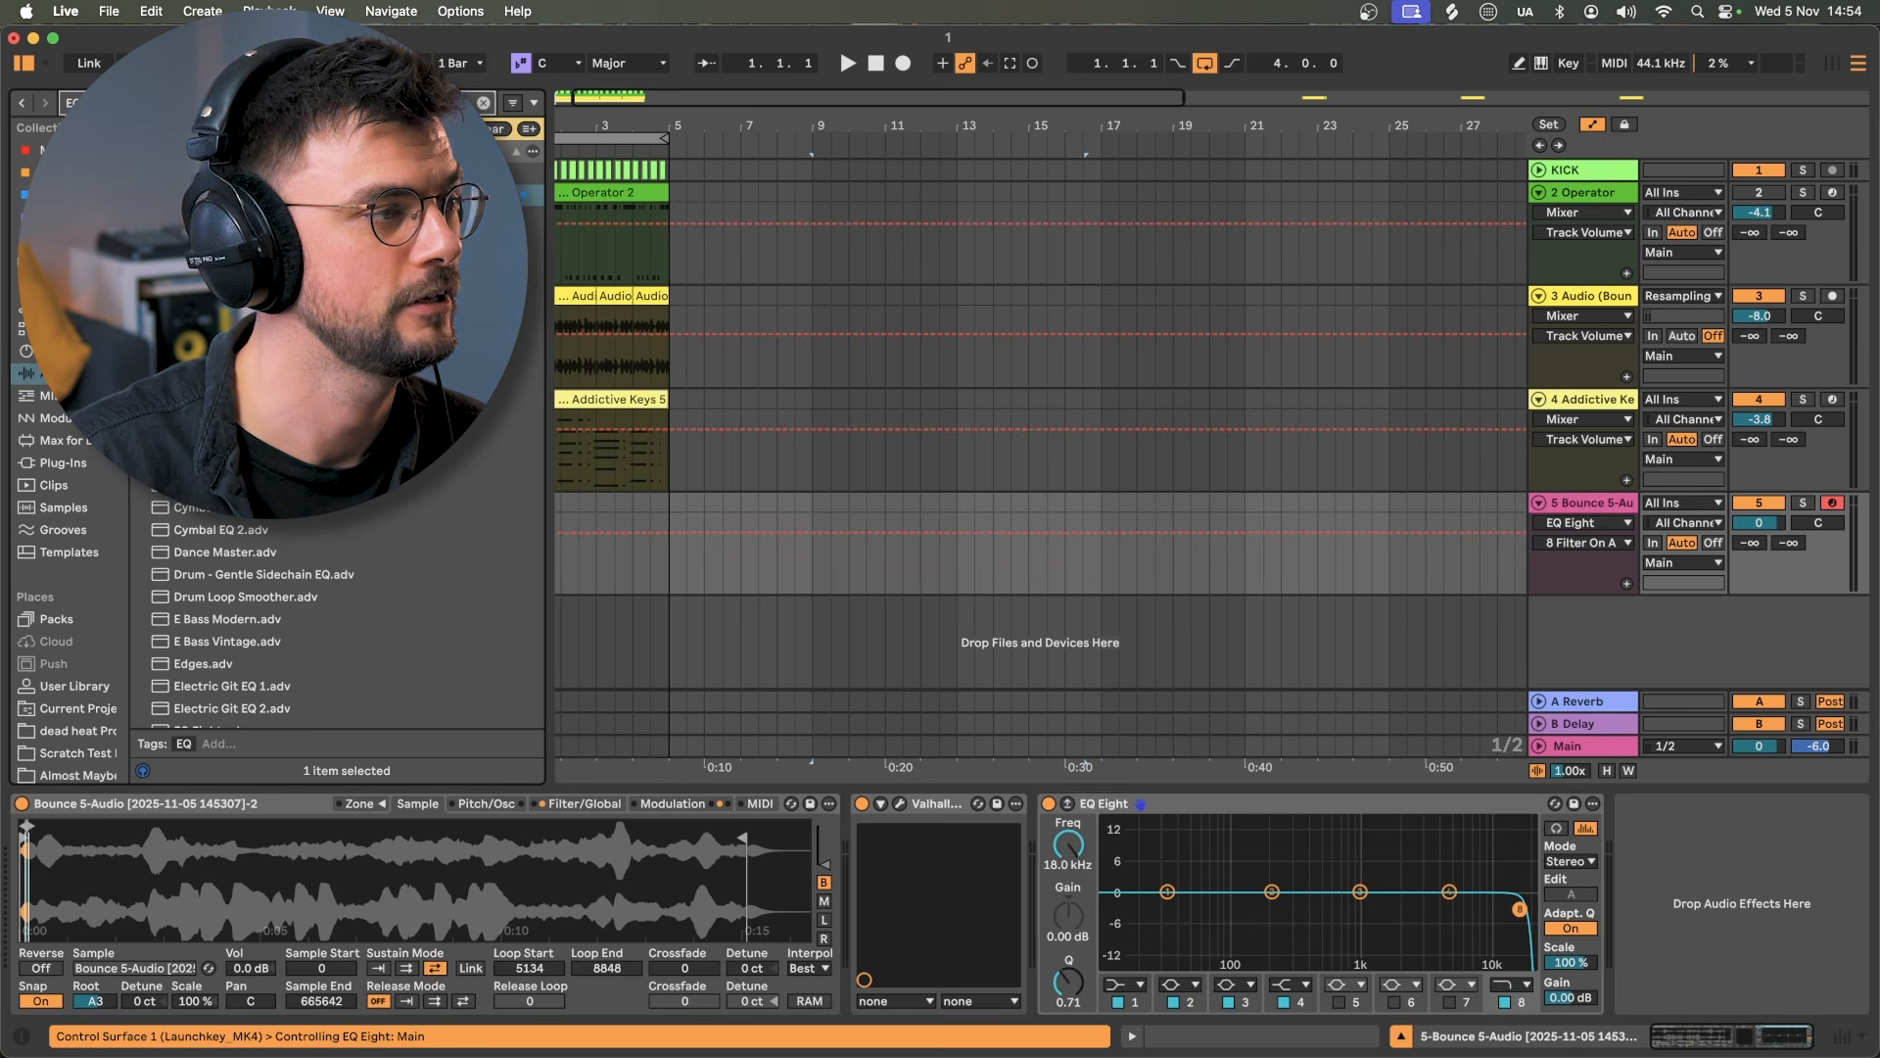
pyautogui.write('LF')
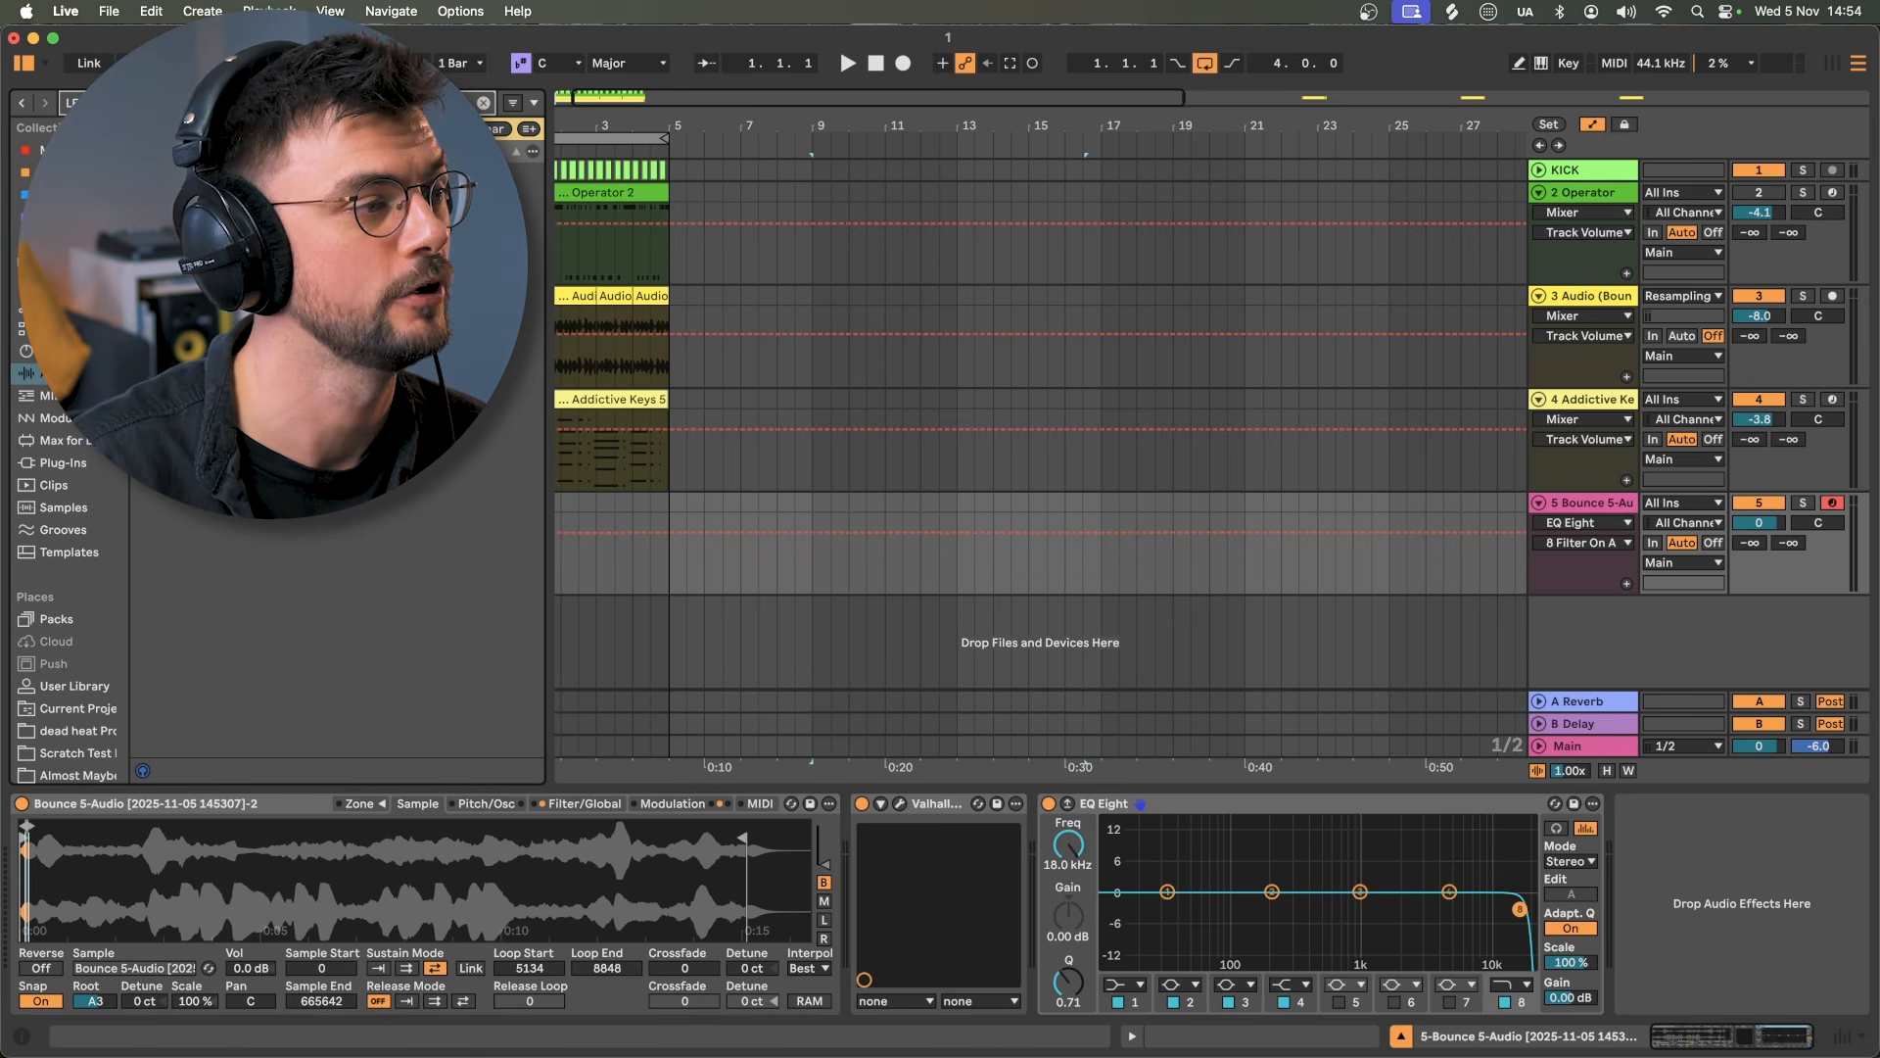
pyautogui.moveTo(195, 172)
pyautogui.mouseDown()
pyautogui.moveTo(627, 207)
pyautogui.moveTo(1728, 850)
pyautogui.mouseUp()
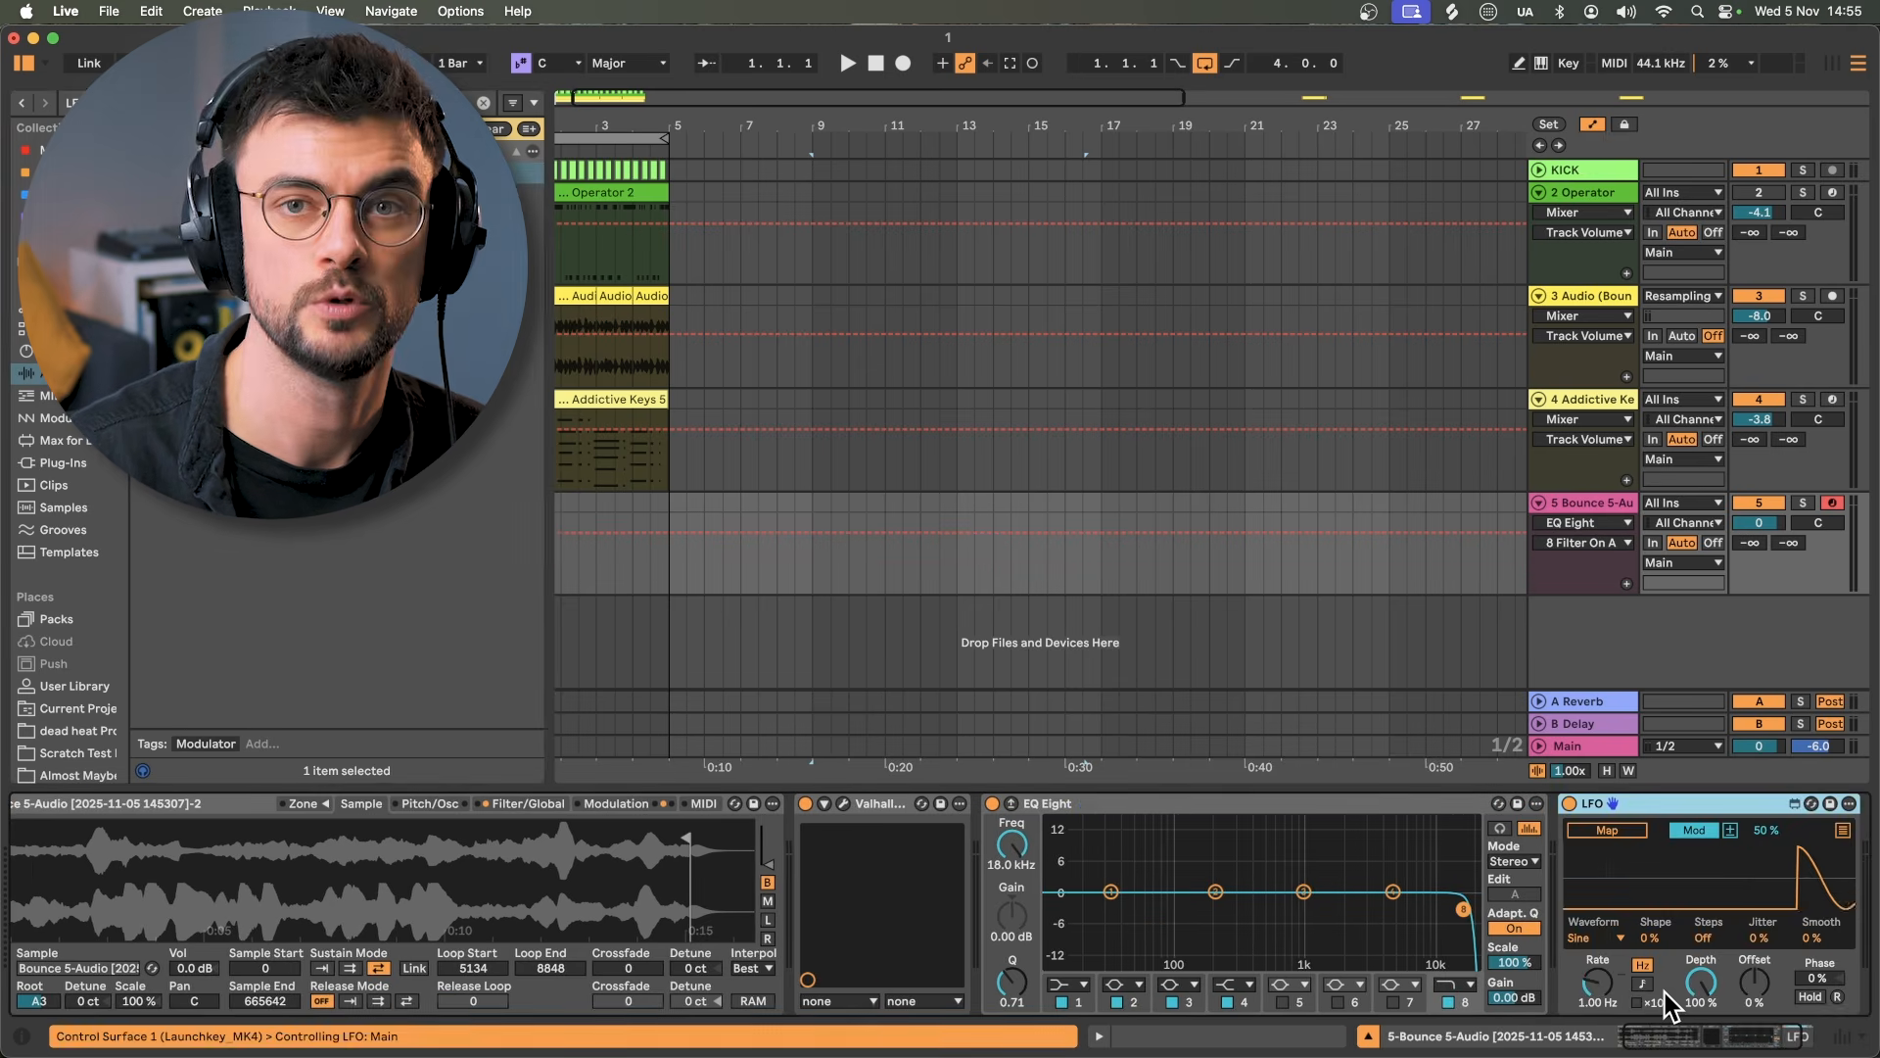
# Step: Map the LFO to band 8's frequency with a tempo-synced rate of 2
pyautogui.click(1694, 830)
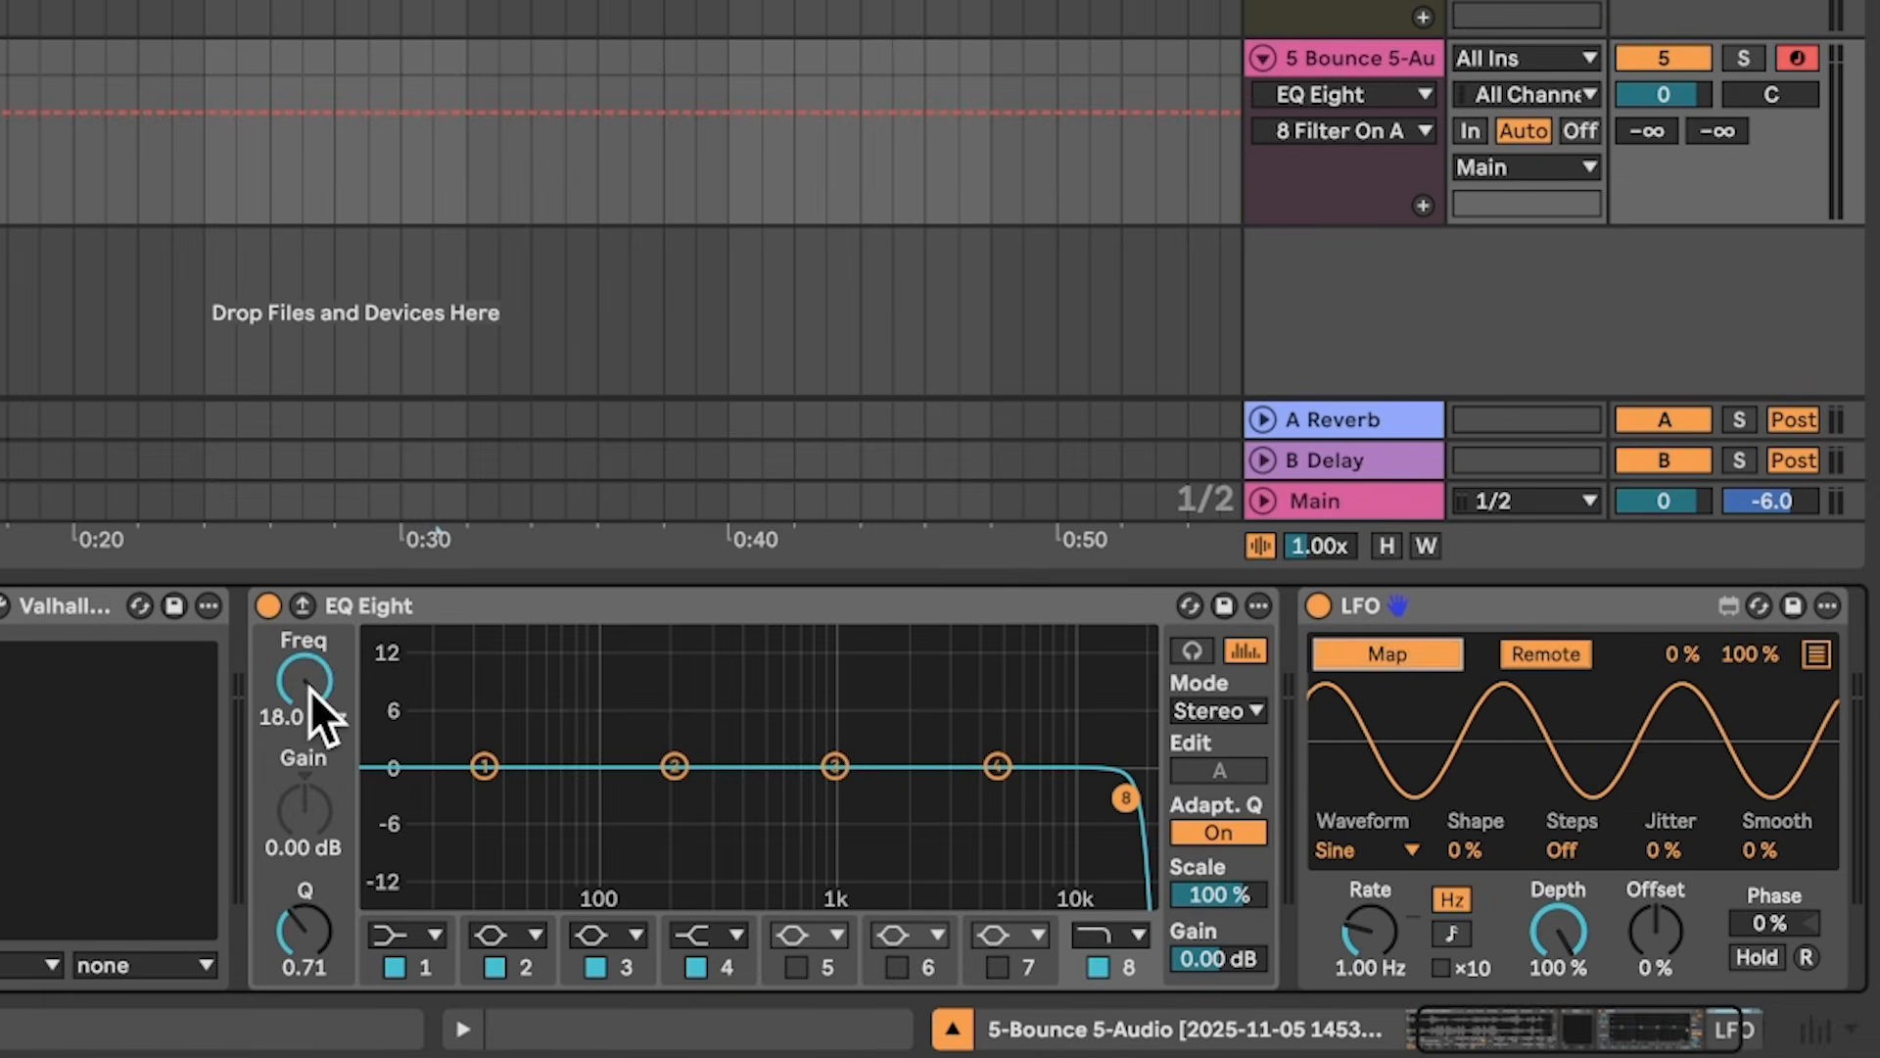
pyautogui.click(309, 688)
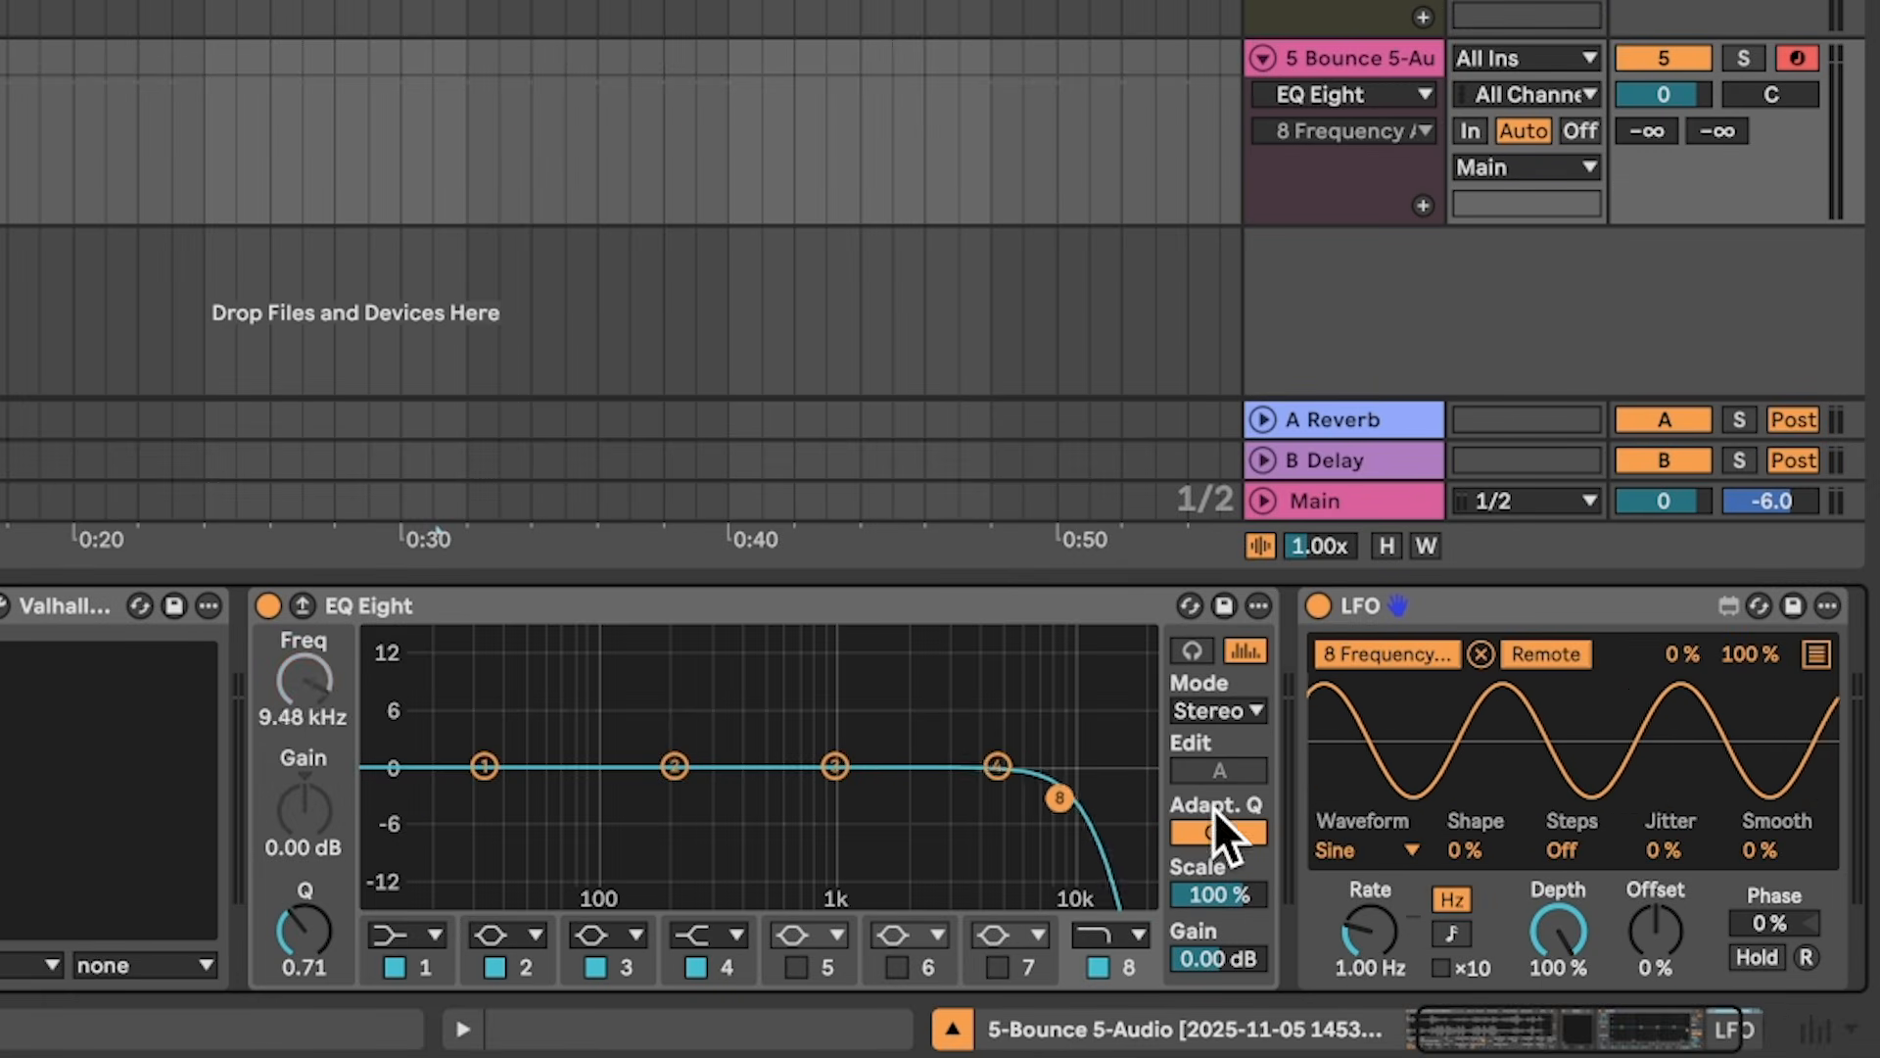
pyautogui.click(1456, 934)
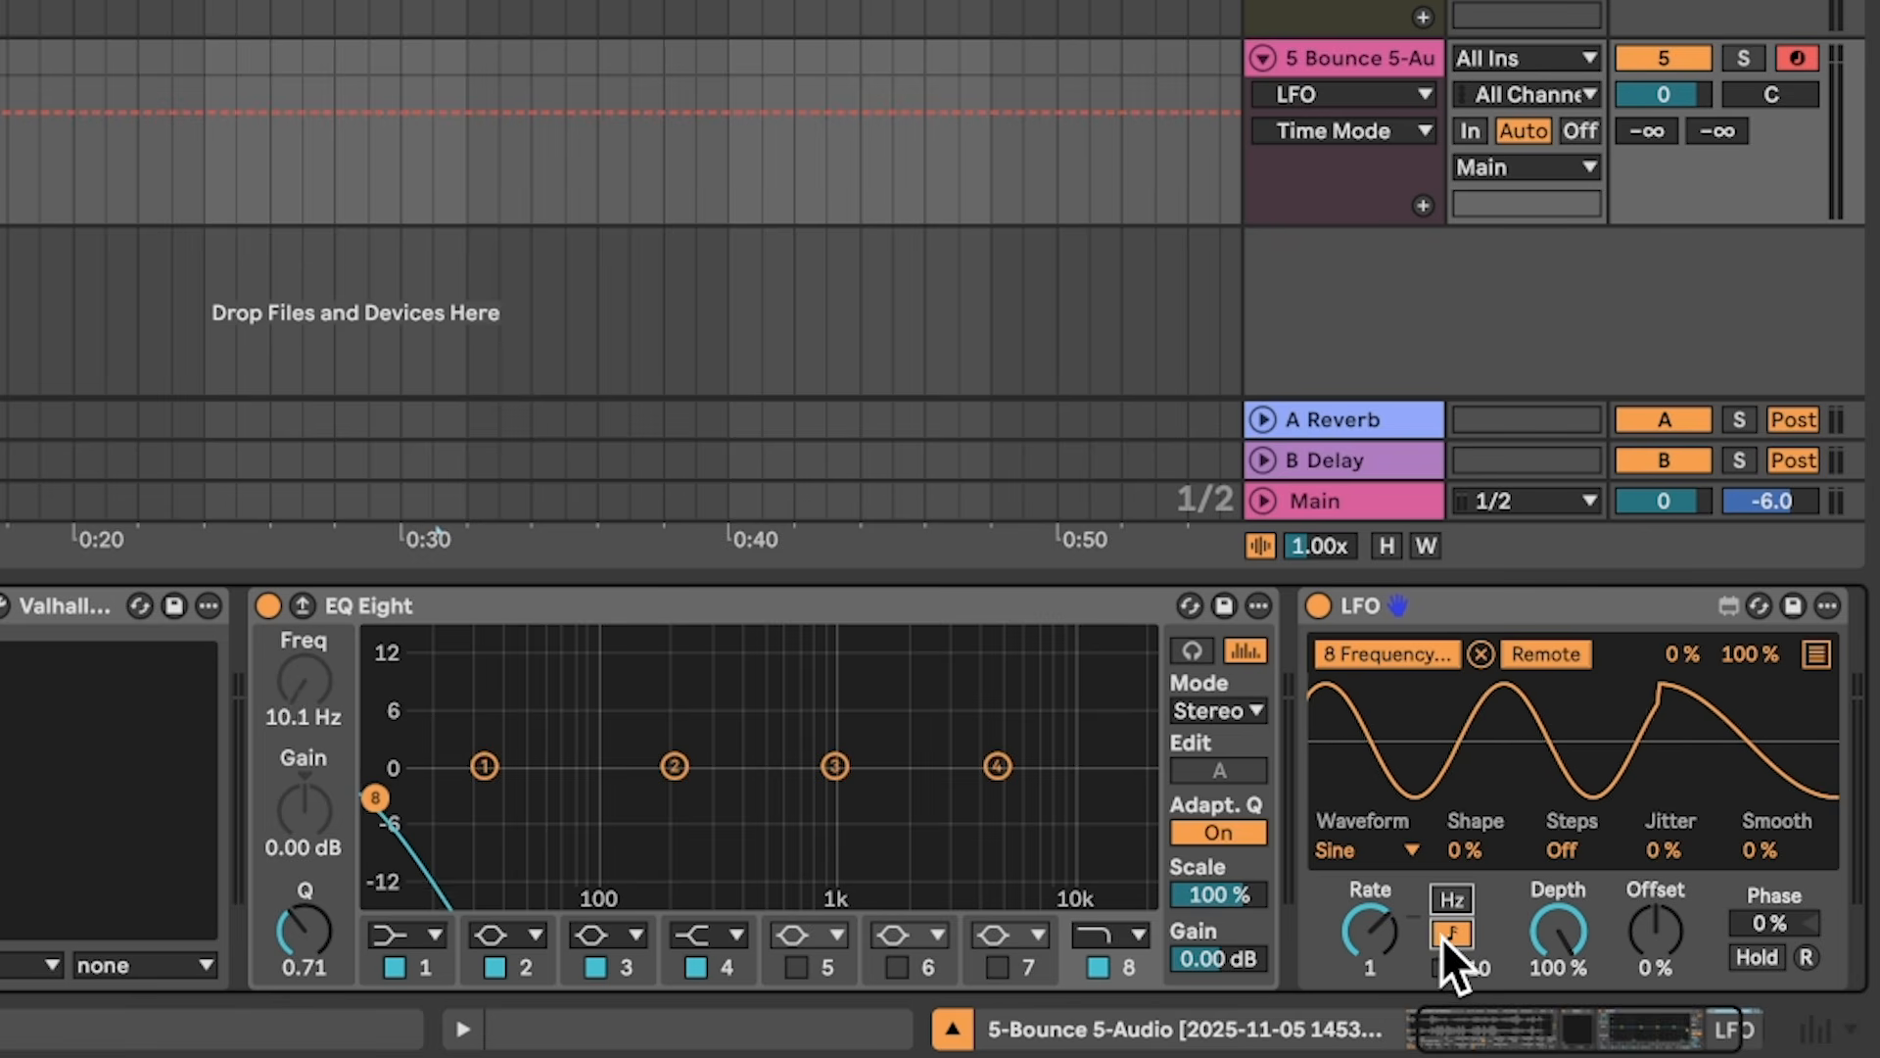
pyautogui.moveTo(1383, 932); pyautogui.dragTo(1382, 909)
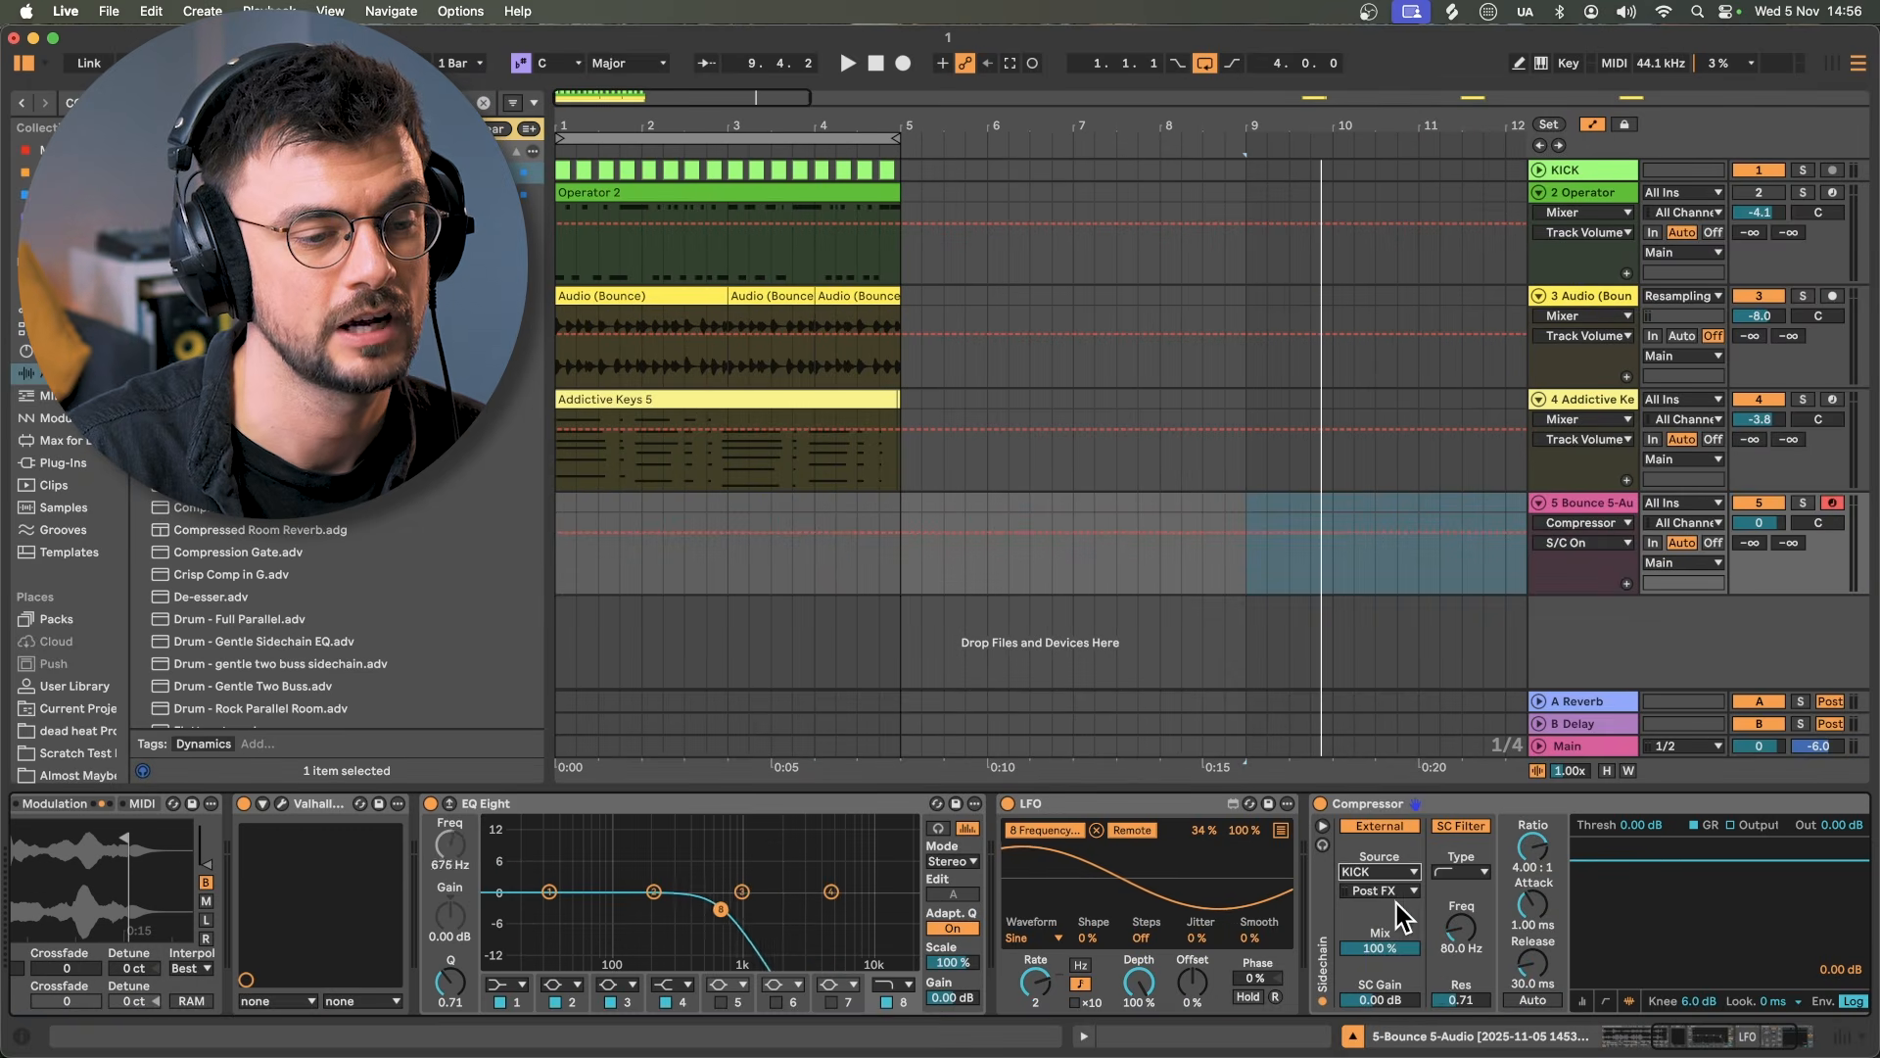
# Step: Check the compressor's level meters and threshold, then solo the KICK track
pyautogui.click(1584, 1002)
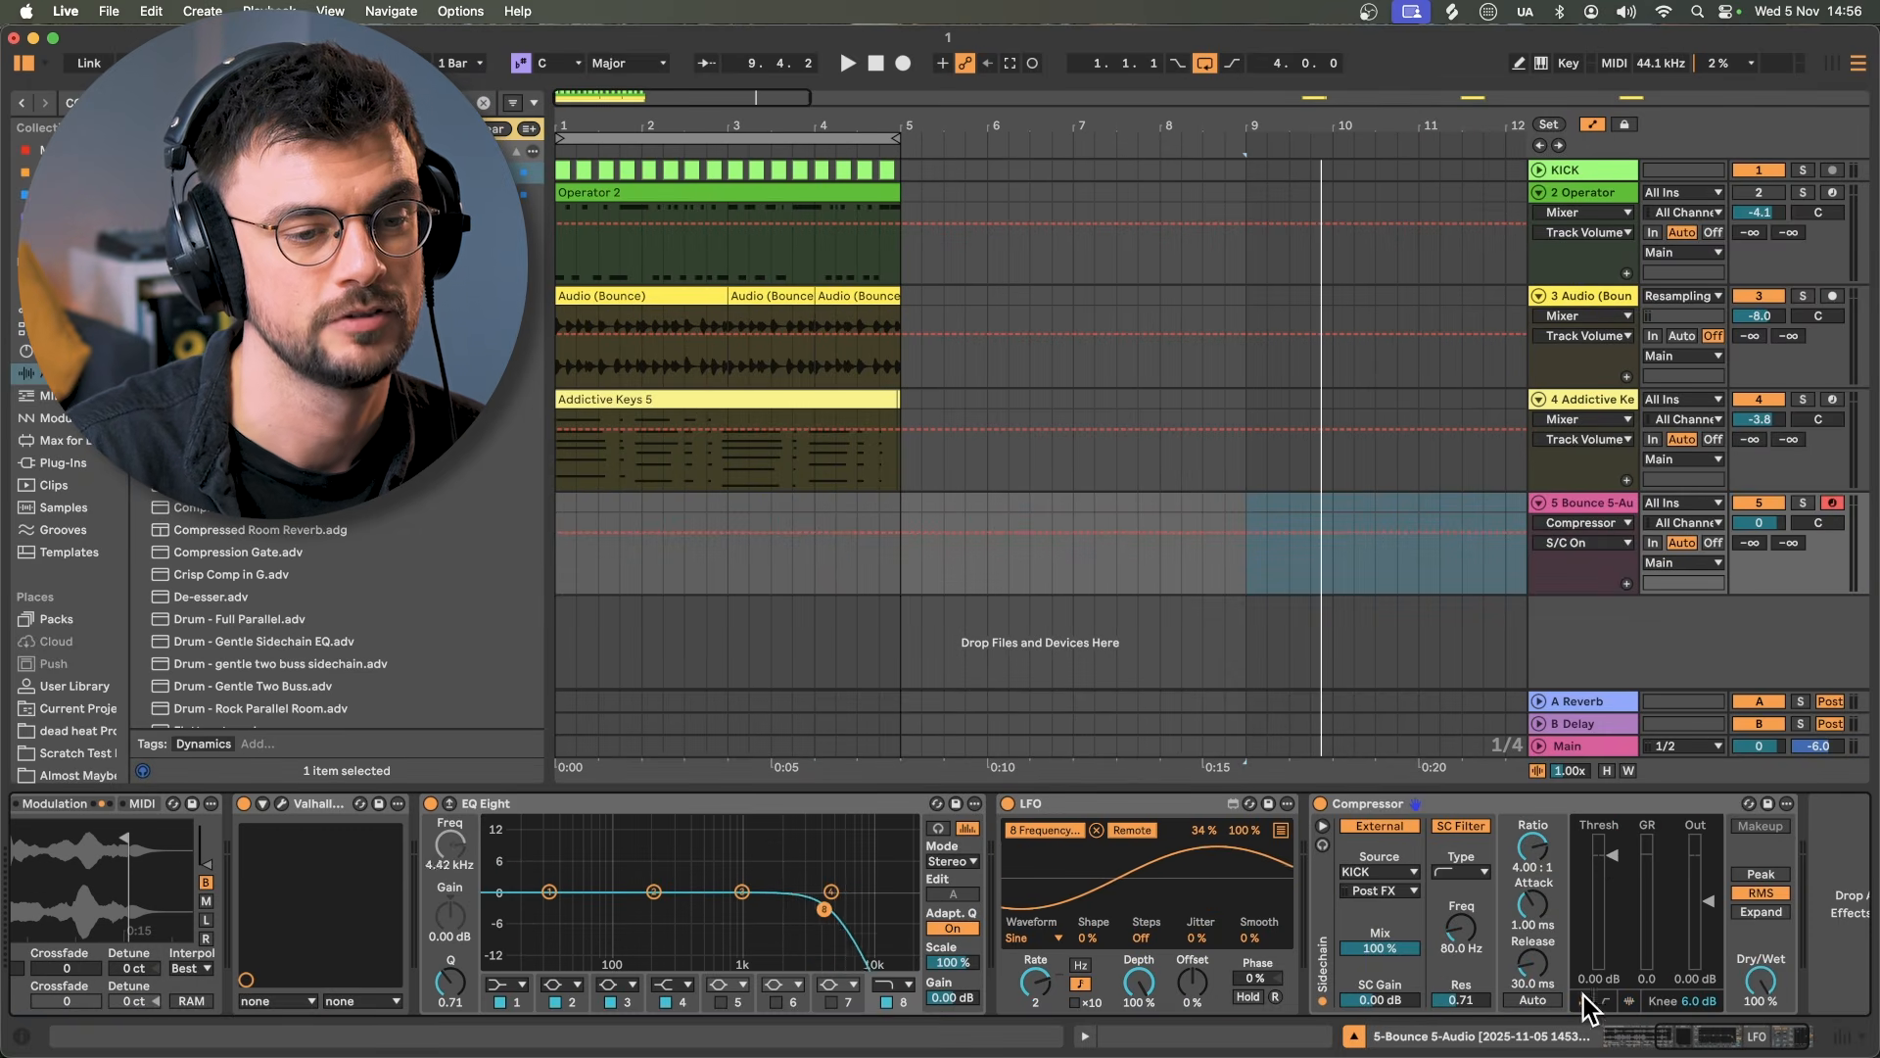
pyautogui.click(1613, 856)
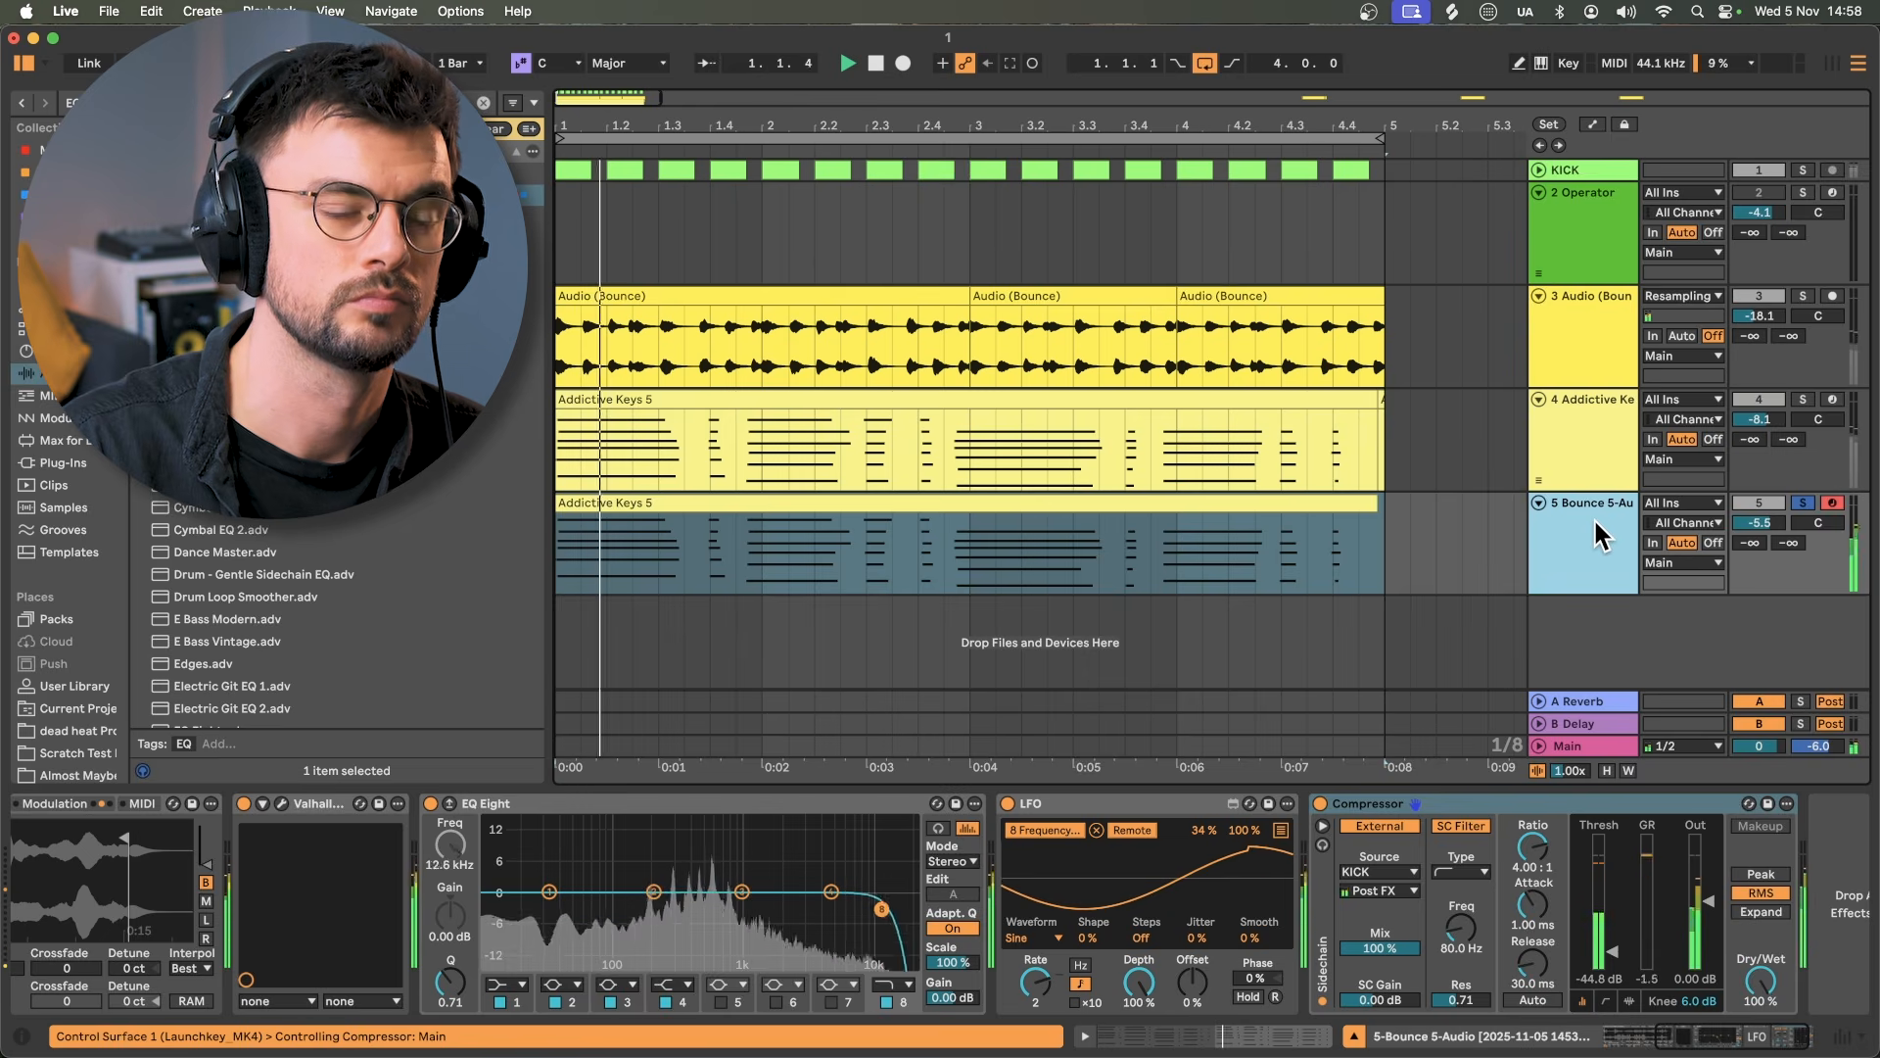
pyautogui.click(1800, 169)
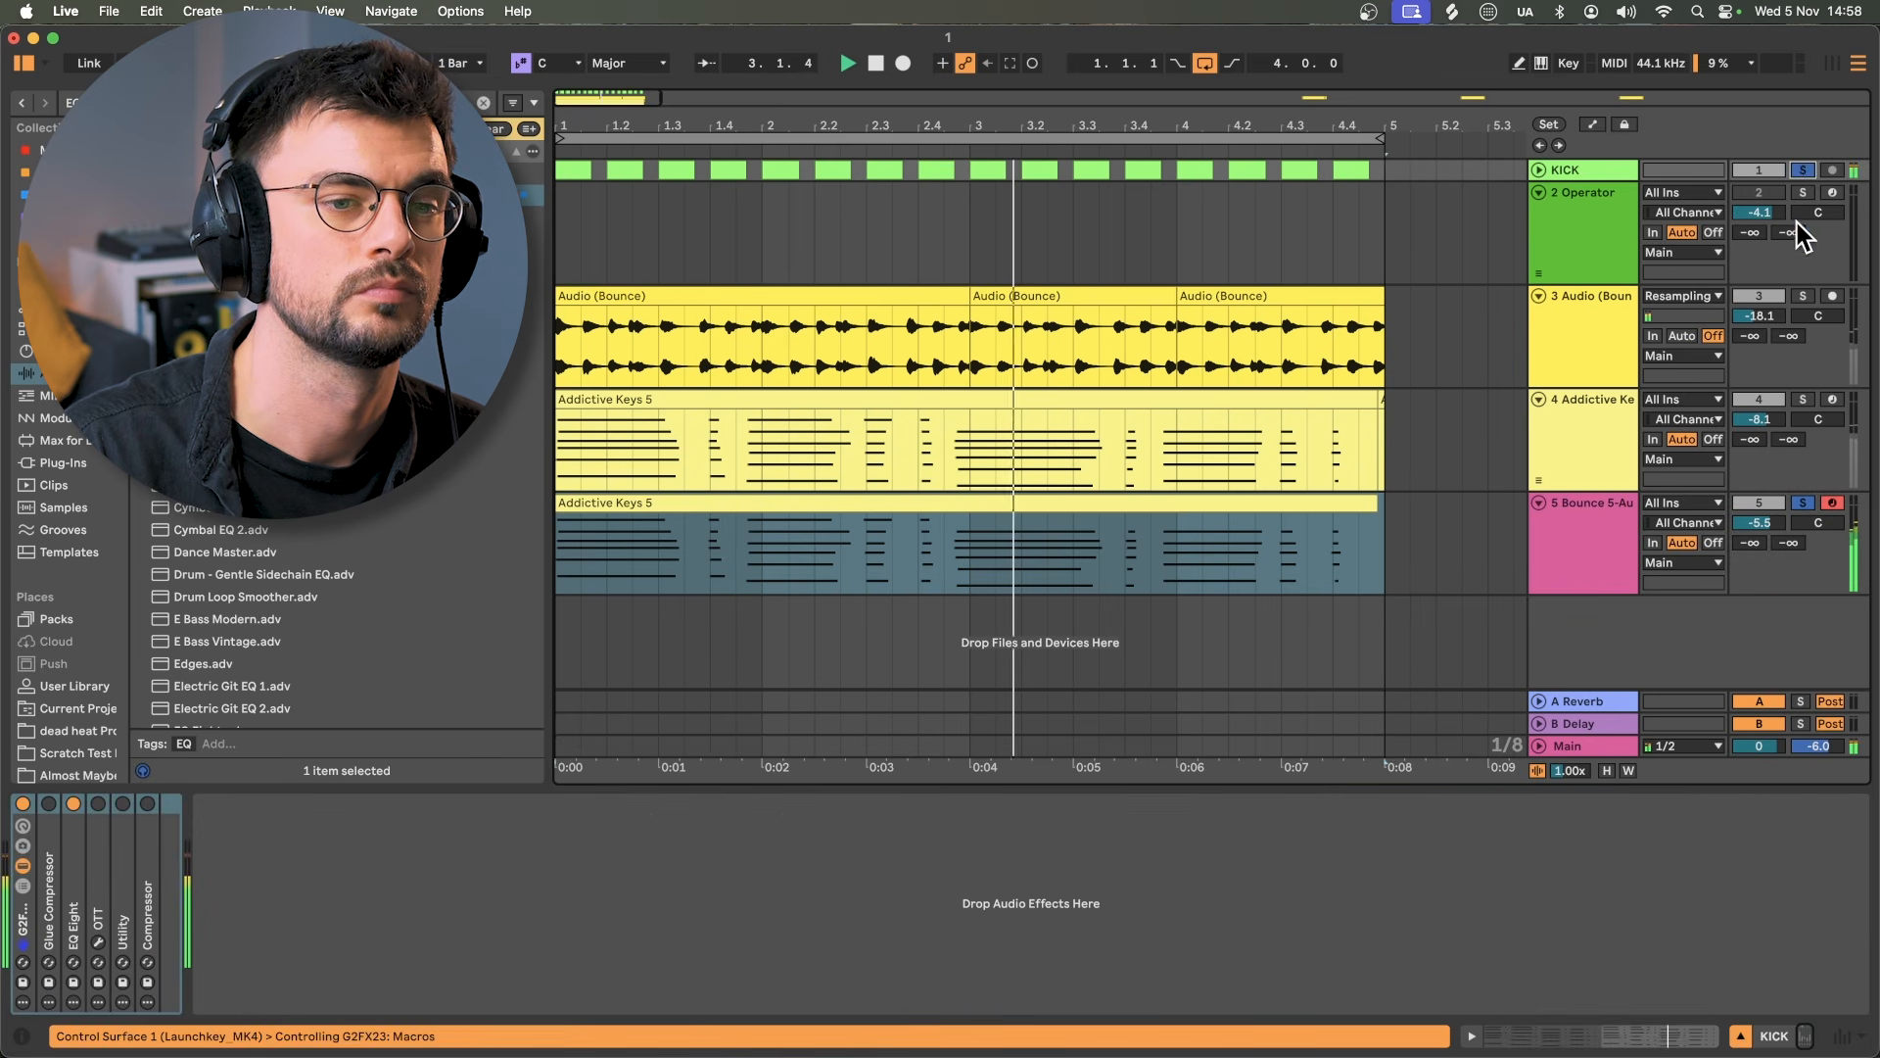
# Step: Inspect the Addictive Keys, Audio (Bounce) and Operator chains, lowering Audio (Bounce) to -18.7 dB
pyautogui.click(1590, 443)
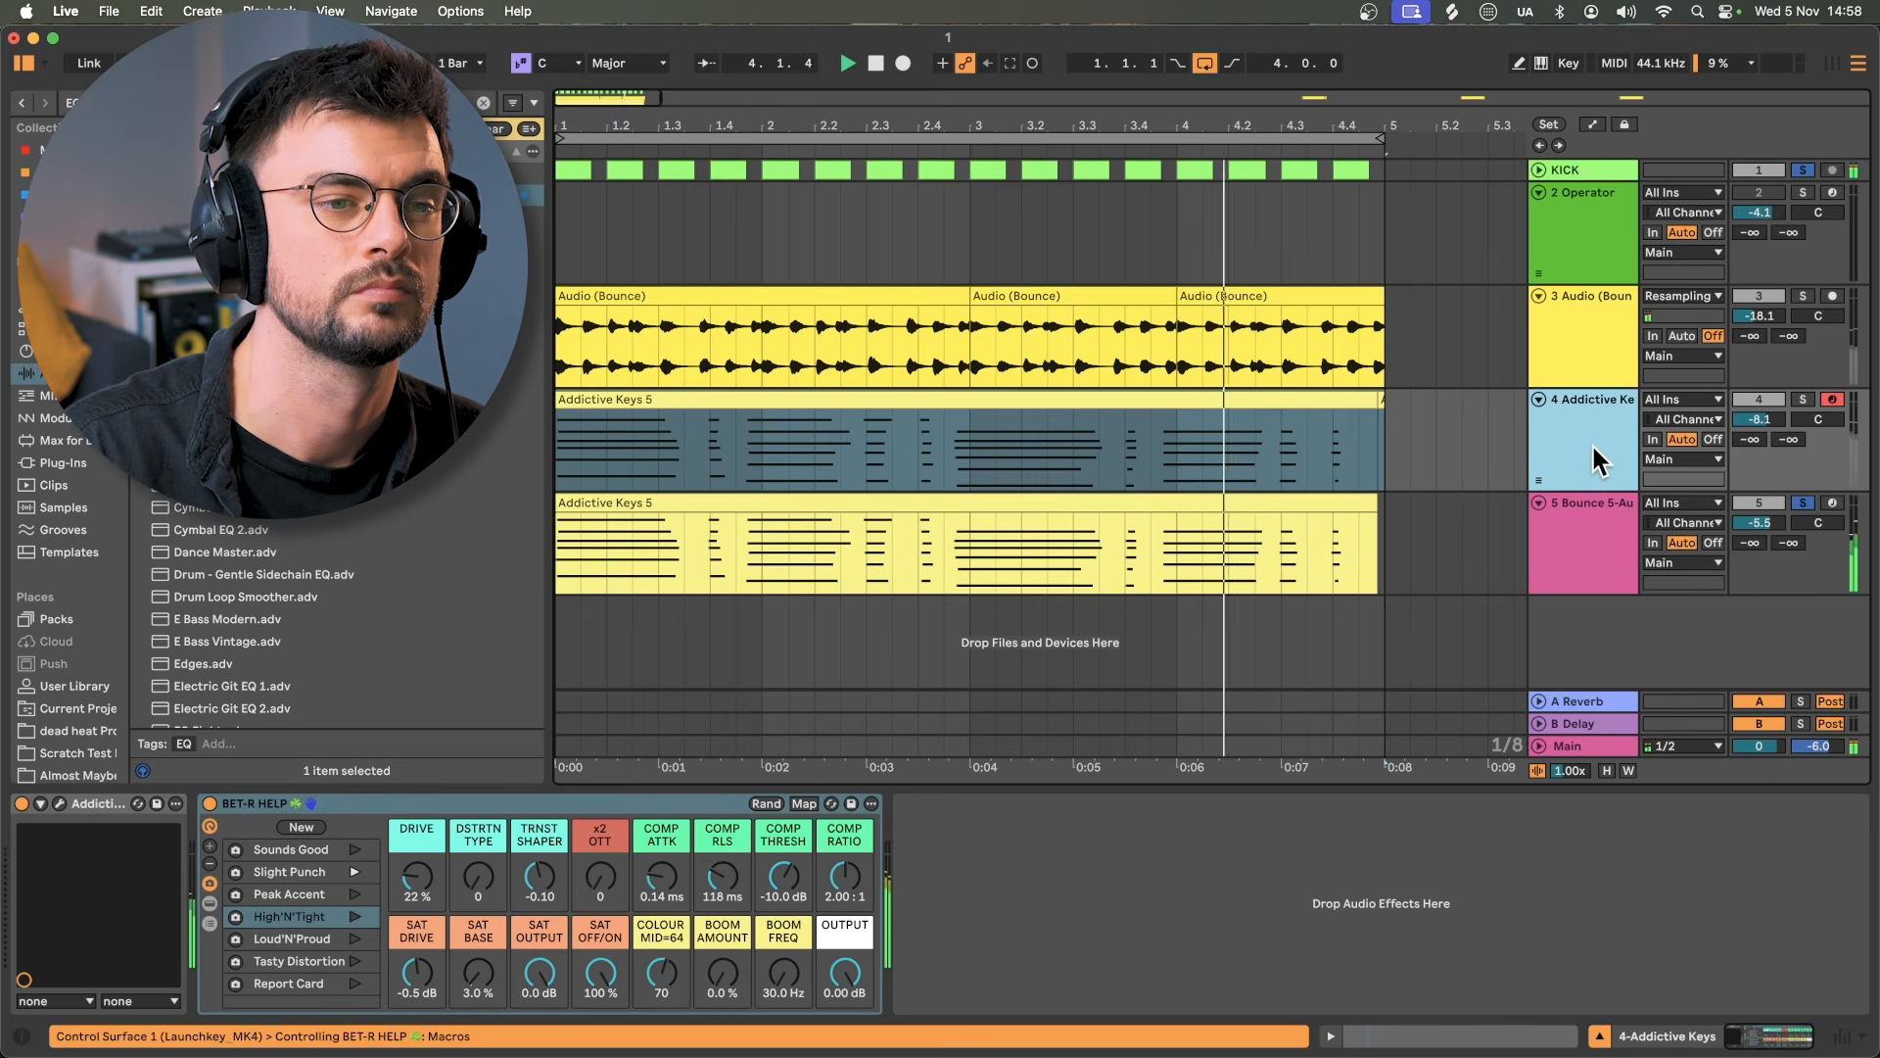
pyautogui.click(1608, 343)
pyautogui.moveTo(1743, 320); pyautogui.dragTo(1743, 339)
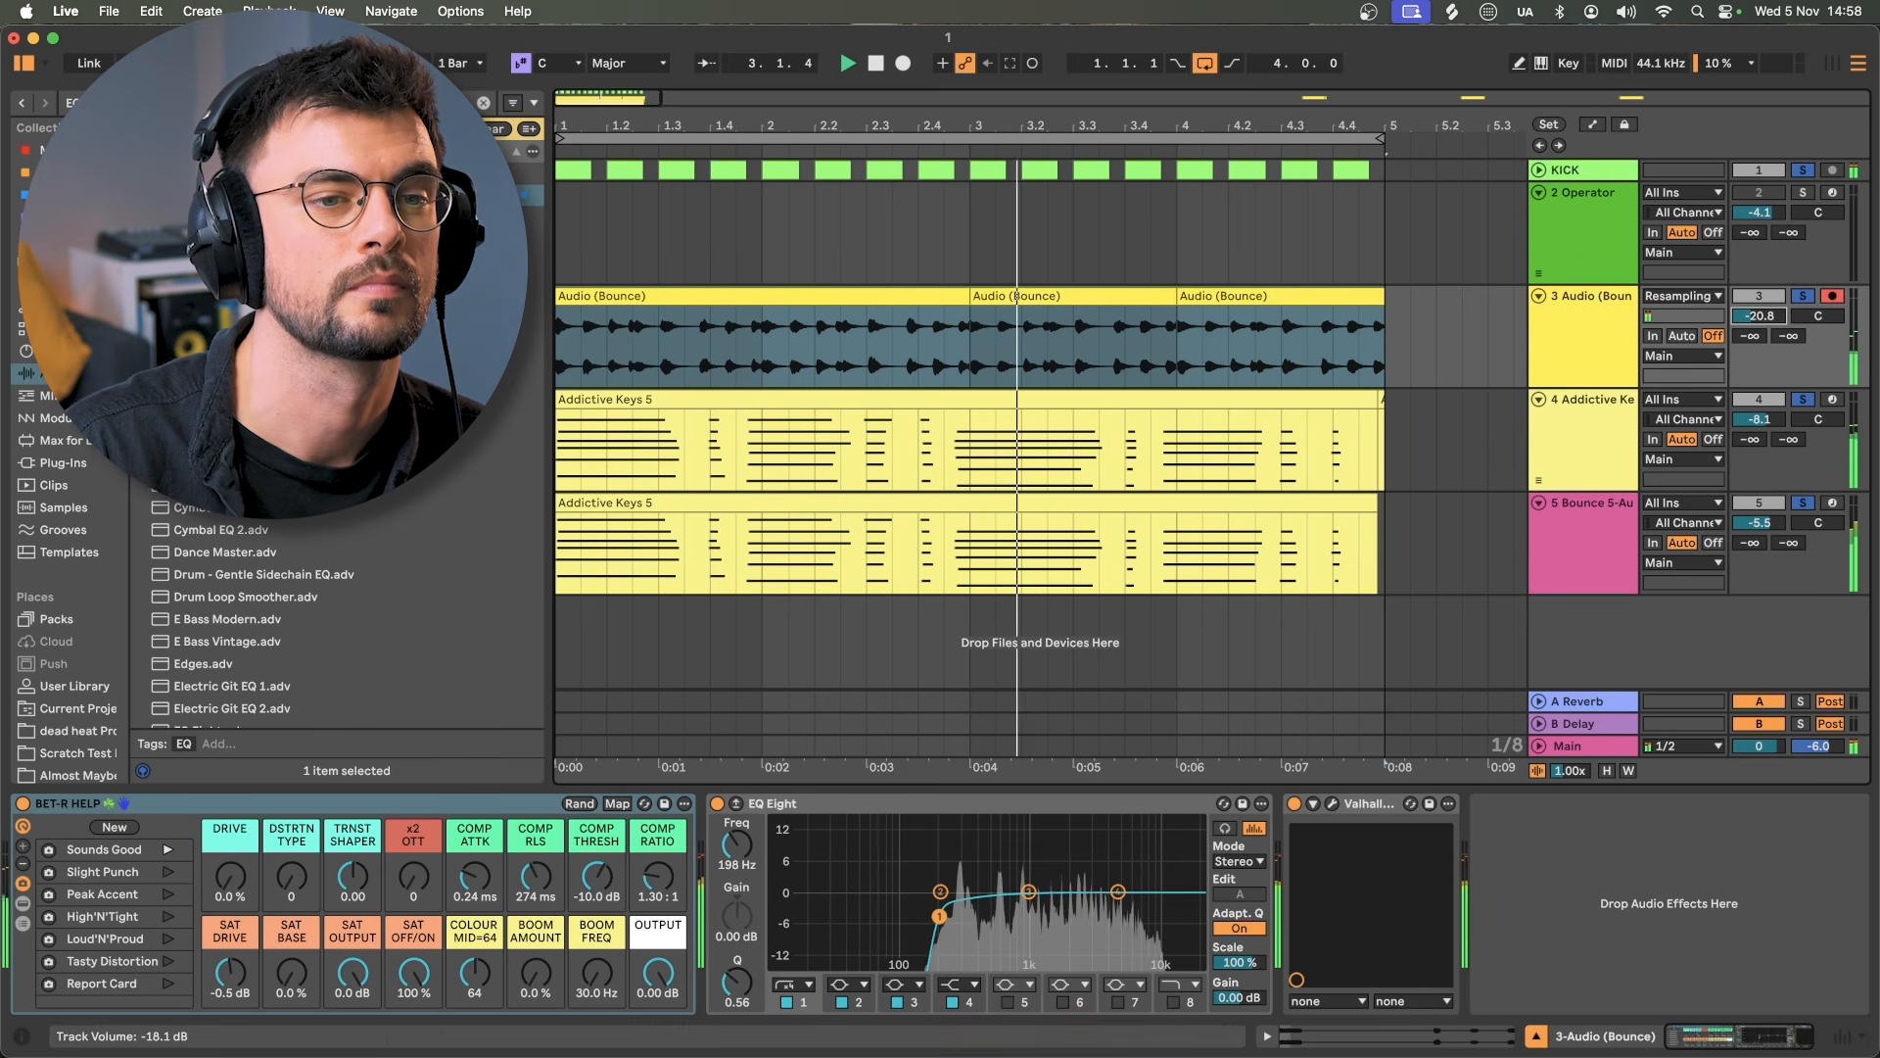
pyautogui.click(1589, 232)
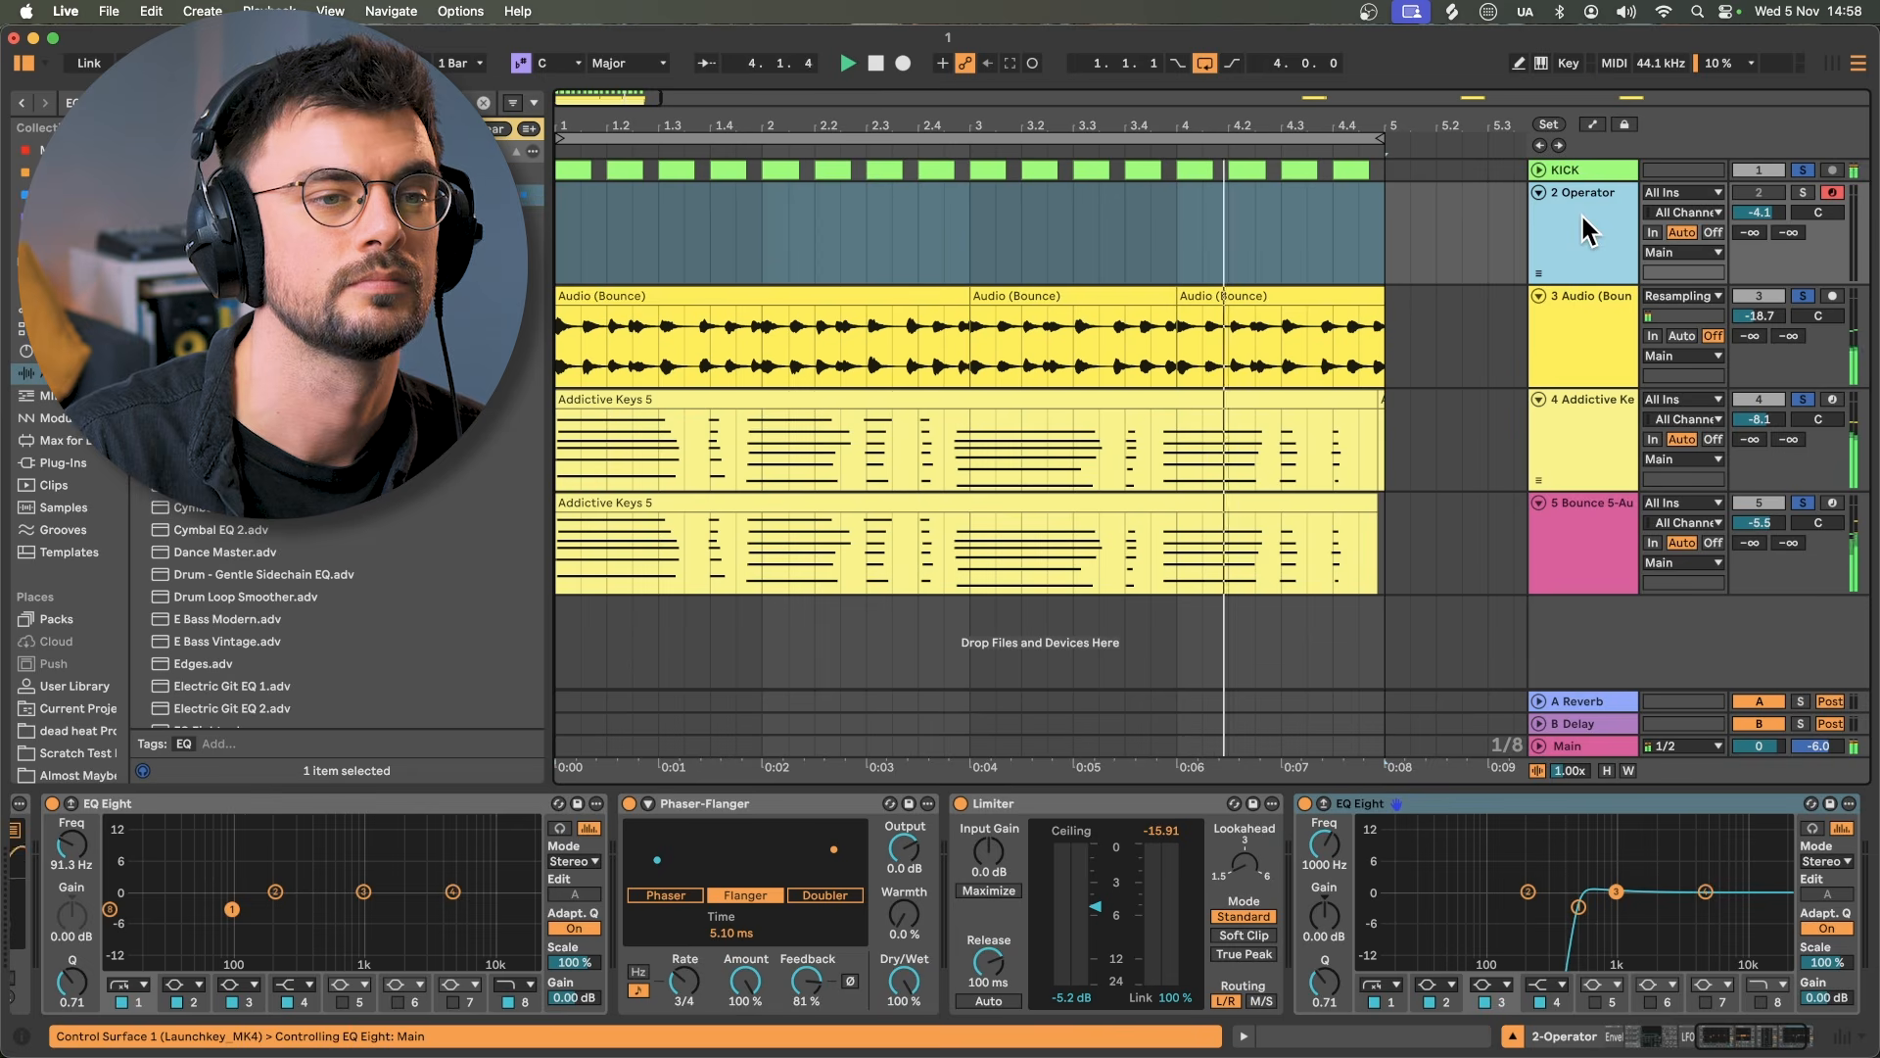